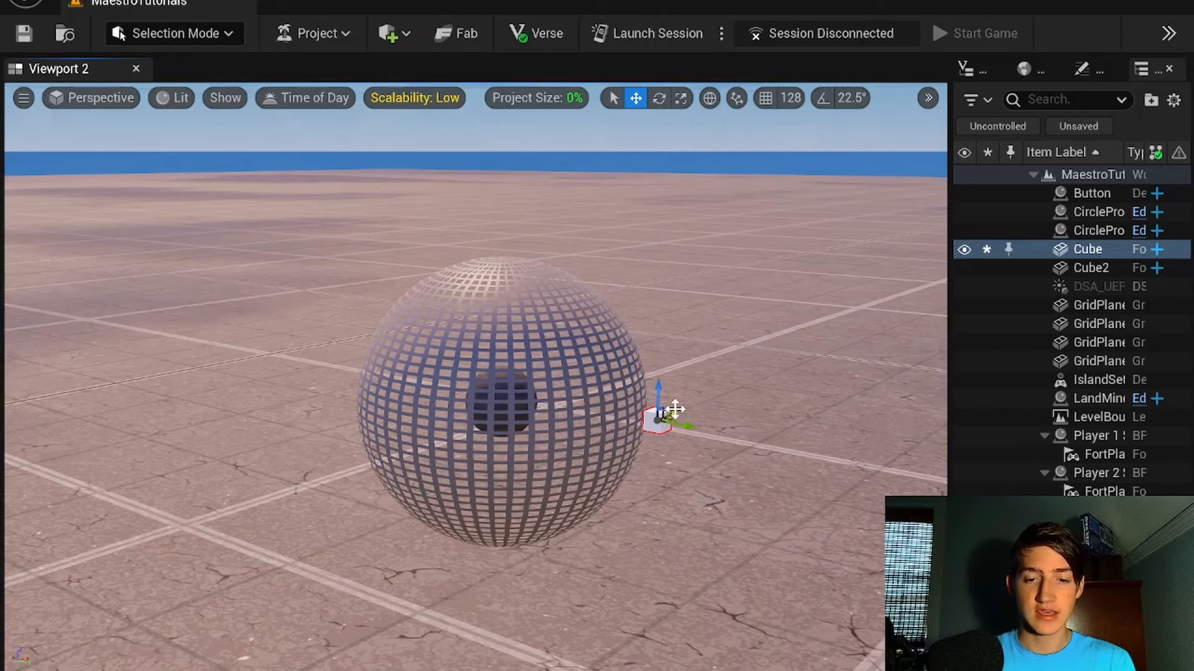
Step: Move the cube into and out of the wireframe sphere to test the existing proximity effect
drag(680, 421, 569, 398)
scroll(568, 398, down, 10)
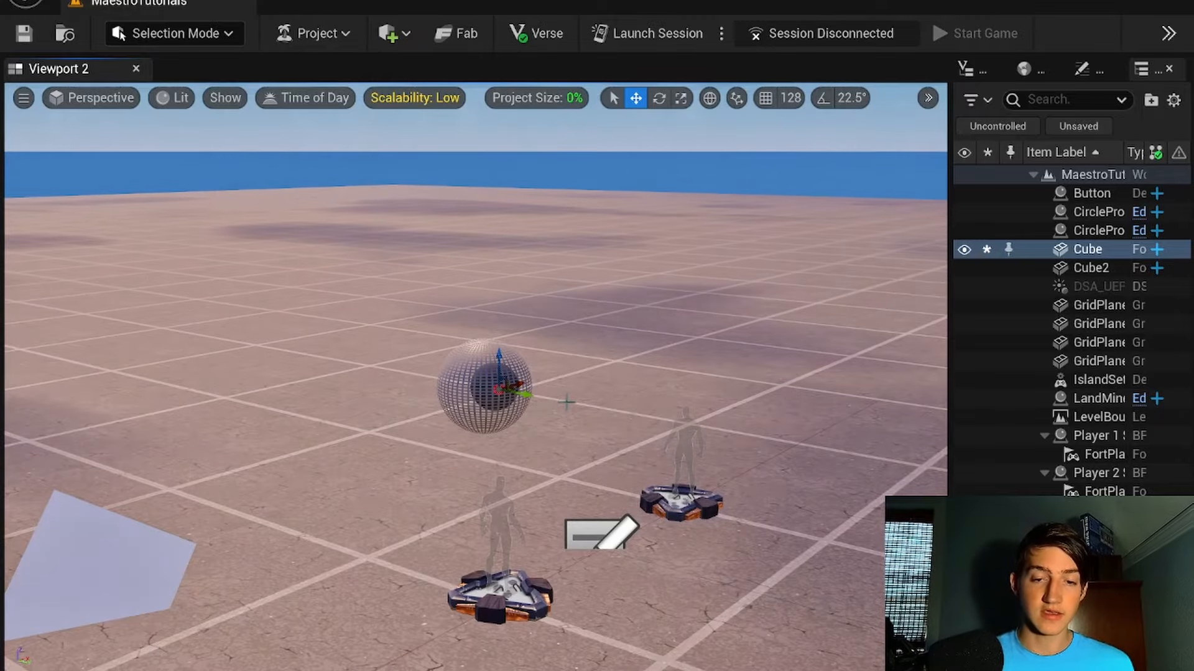
scroll(588, 426, down, 6)
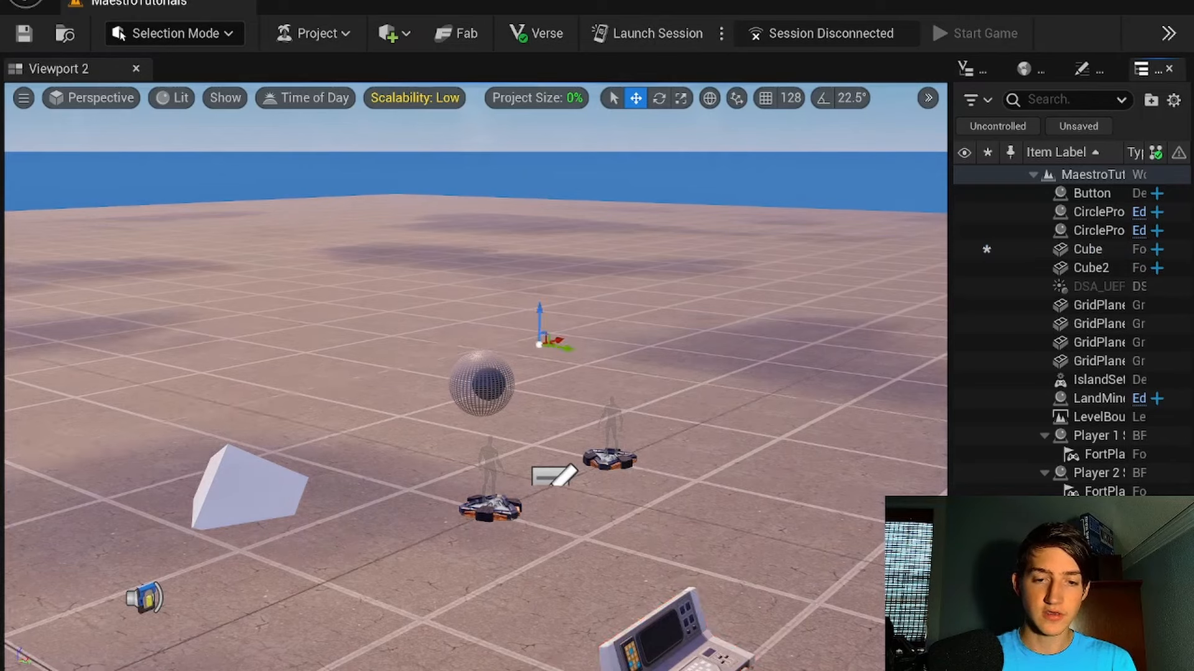
key(e)
drag(574, 333, 544, 289)
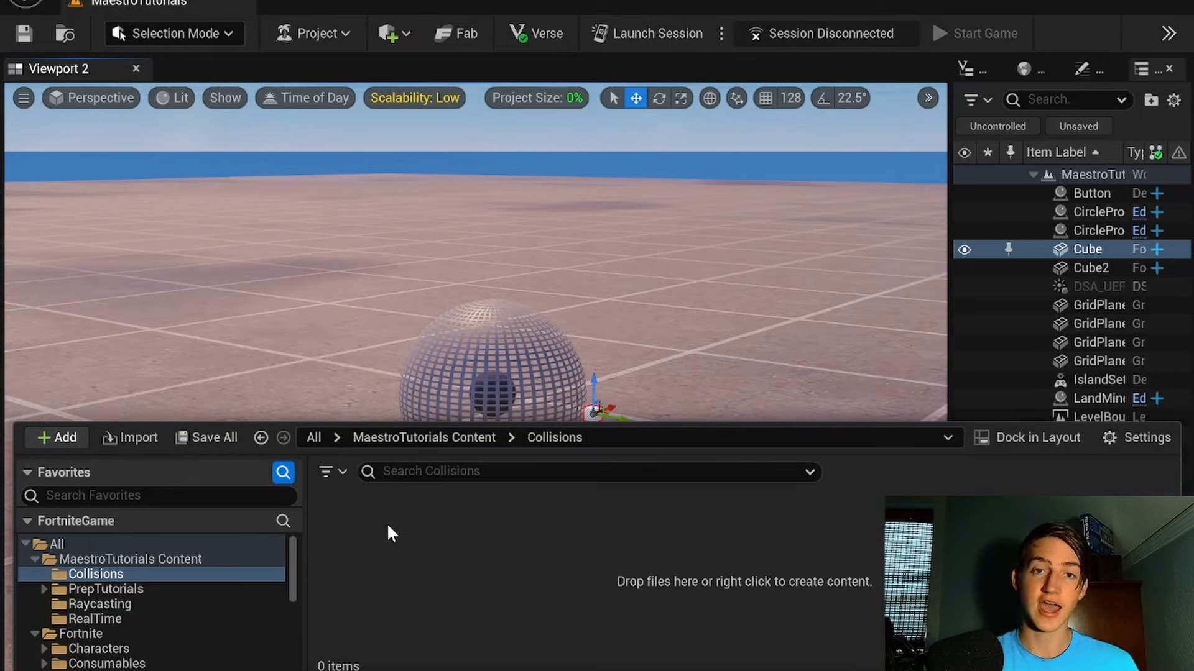
Step: Create a Control Rig blueprint in the Collisions folder and name it ProximityRig
right_click(355, 528)
mouse_move(517, 477)
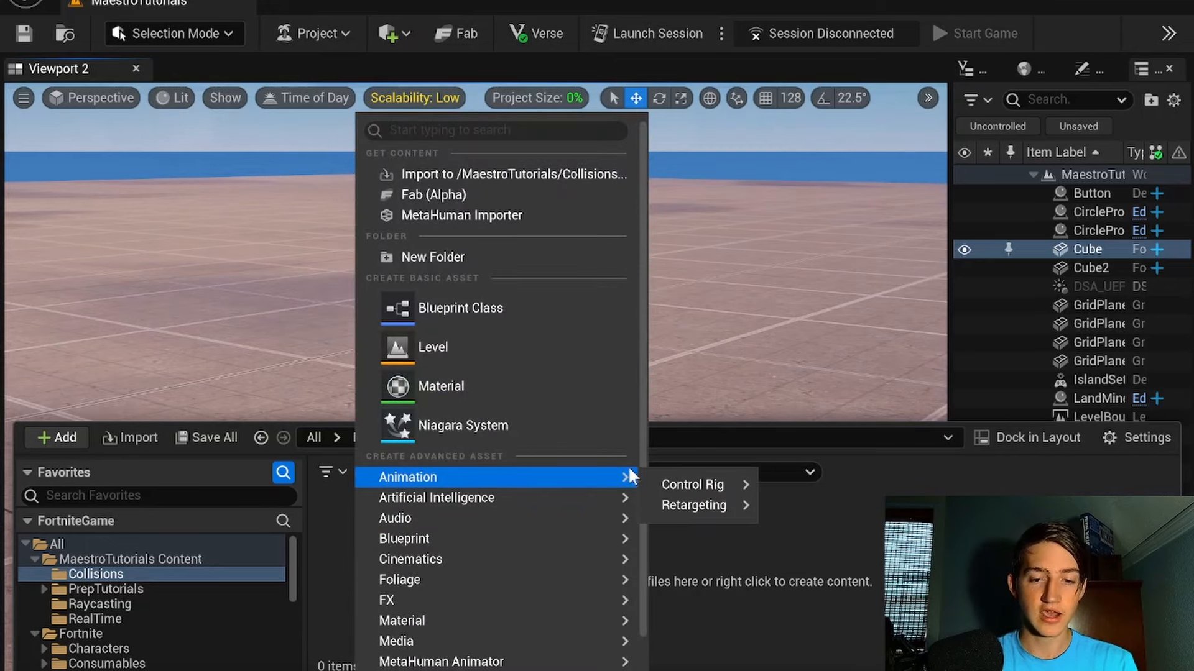
mouse_move(680, 478)
click(808, 501)
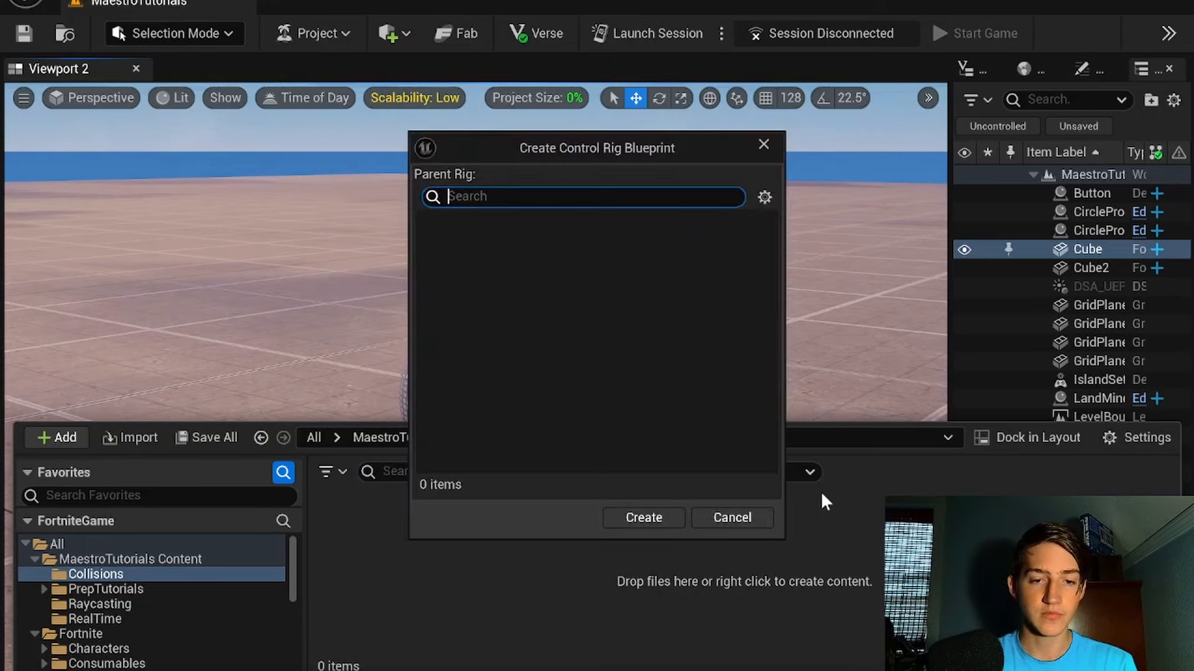
click(658, 517)
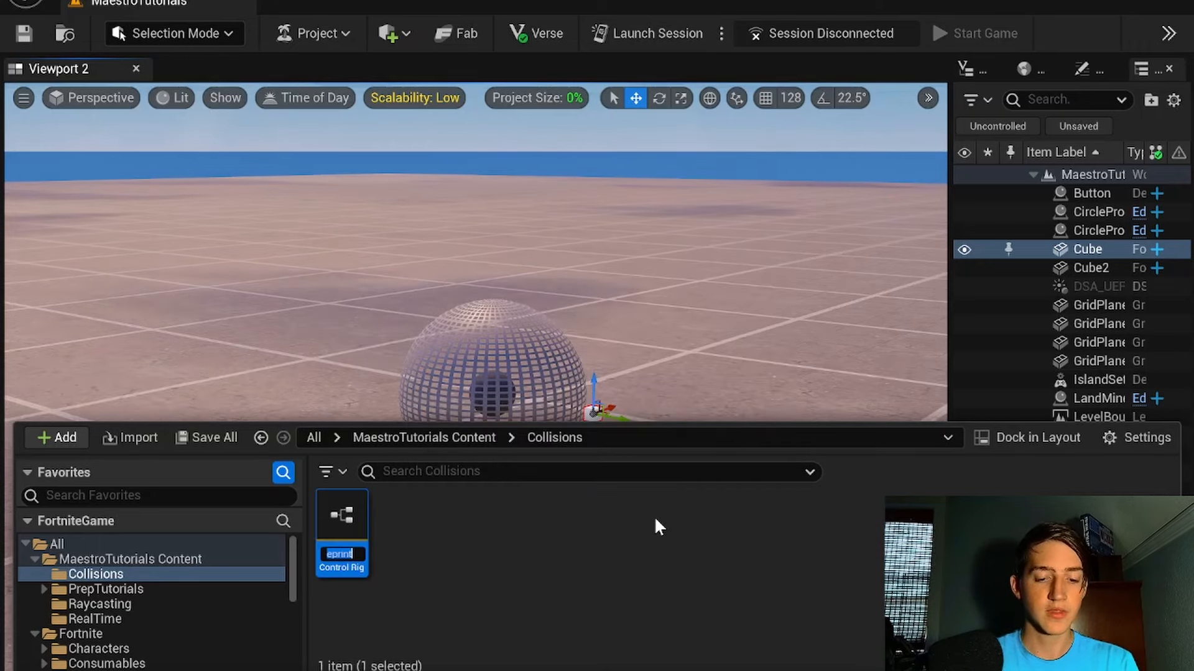
text(Proxim)
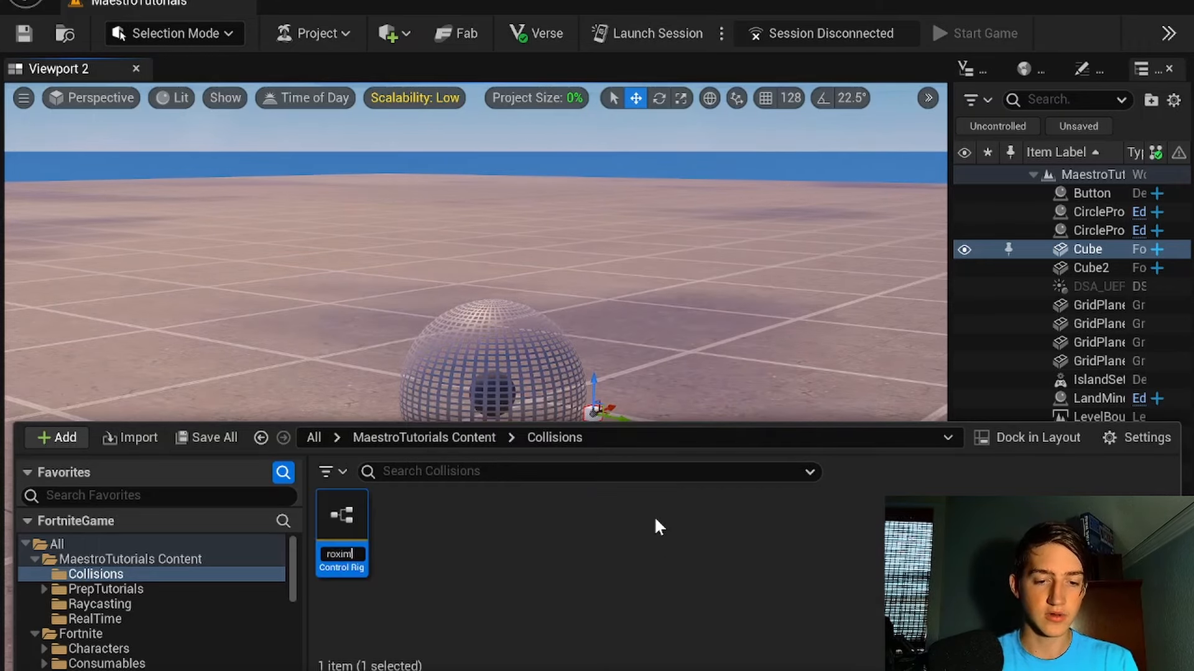
text(ityRig)
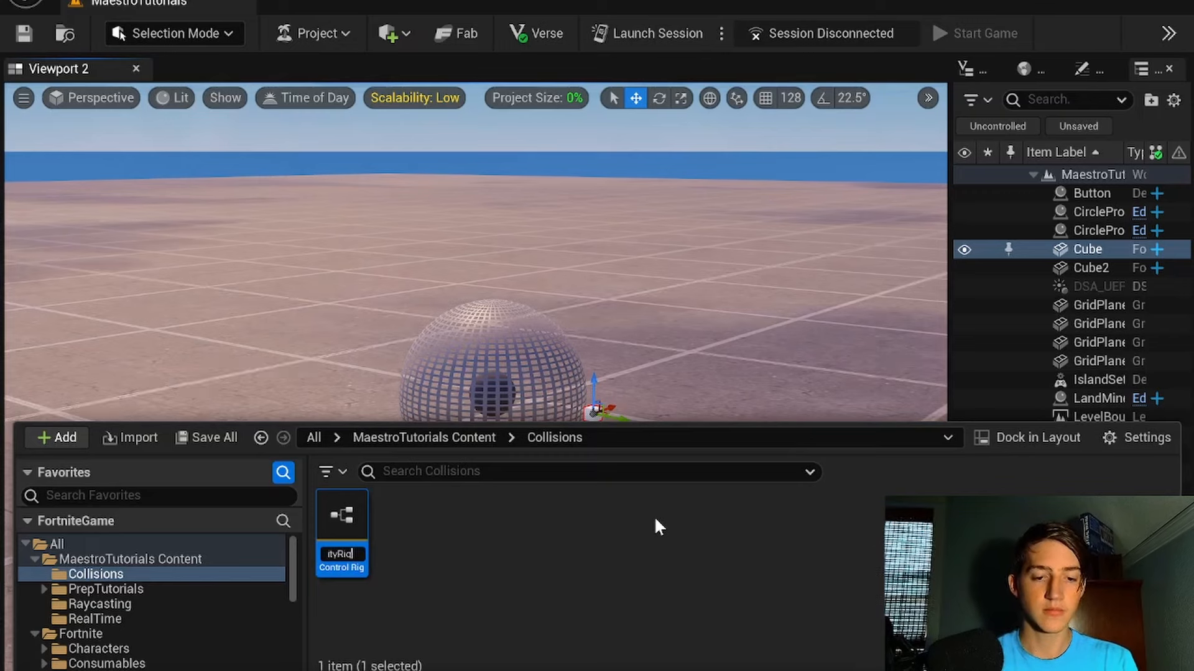
key(Return)
Step: Open ProximityRig and dock its editor beside the MaestroTutorials level tab
double_click(348, 539)
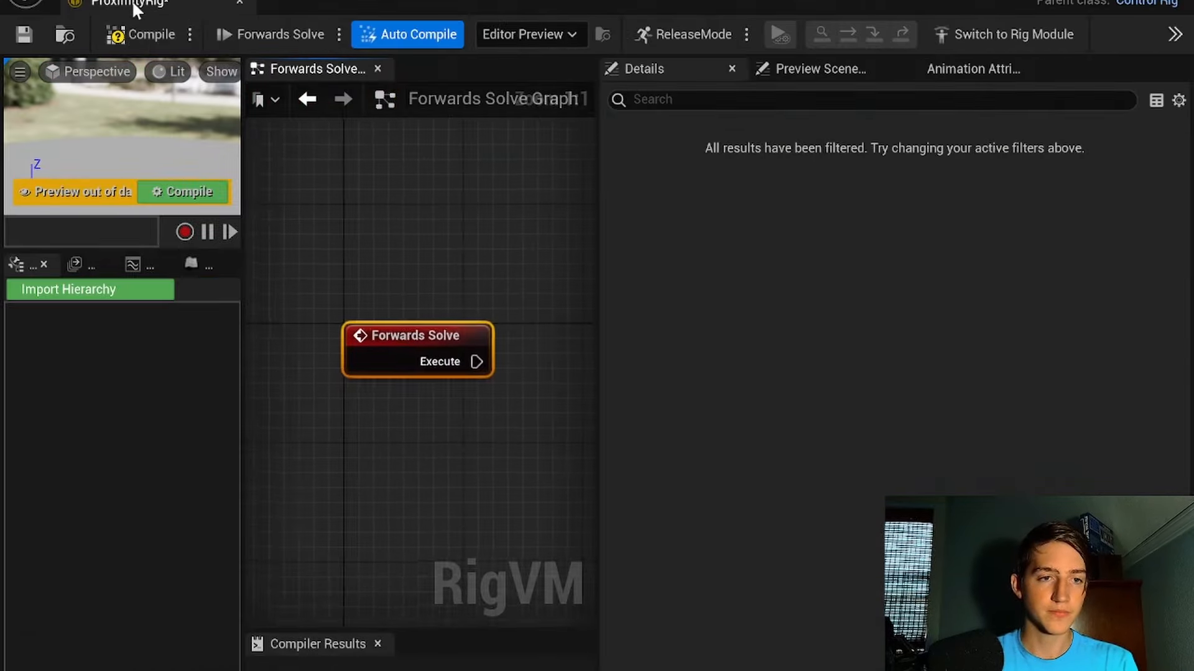
drag(132, 3, 298, 5)
right_drag(467, 286, 379, 220)
scroll(408, 268, down, 2)
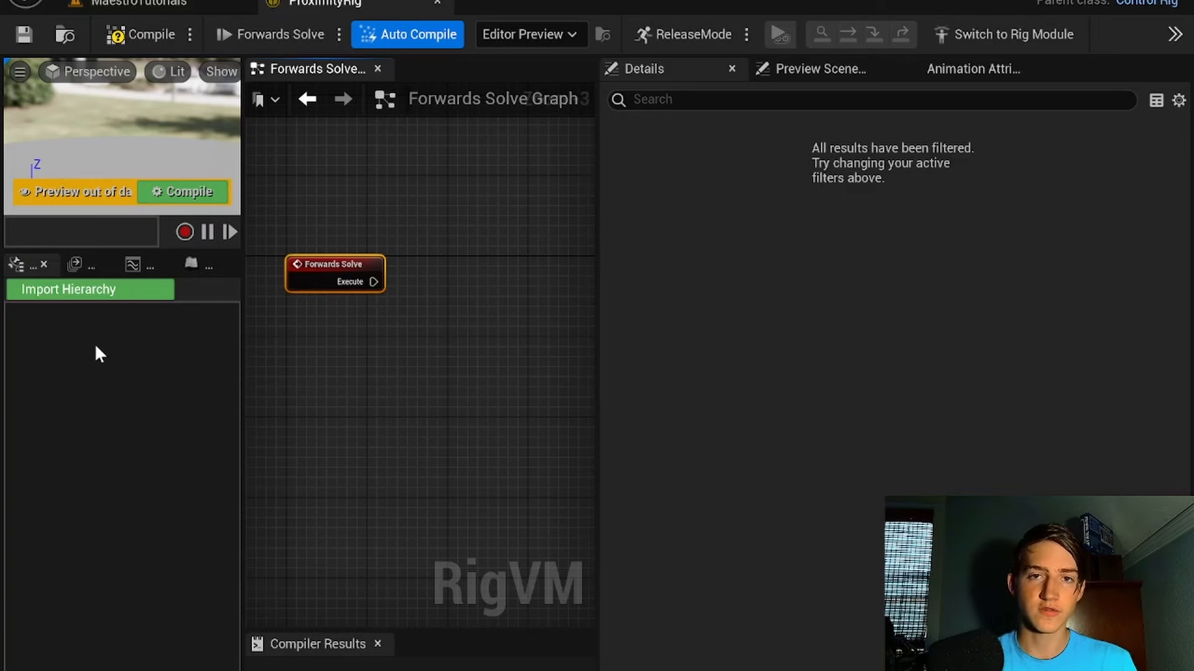
Step: Add a new control to the rig hierarchy and name it ProximityCtrl
right_click(58, 347)
mouse_move(139, 274)
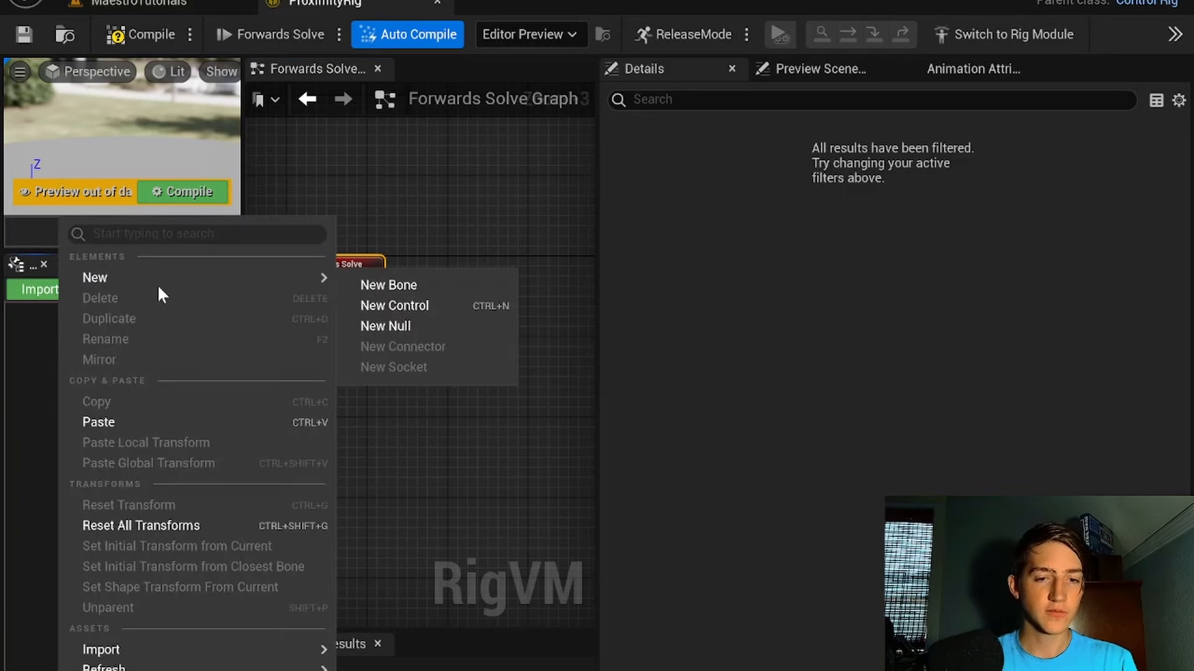
click(374, 303)
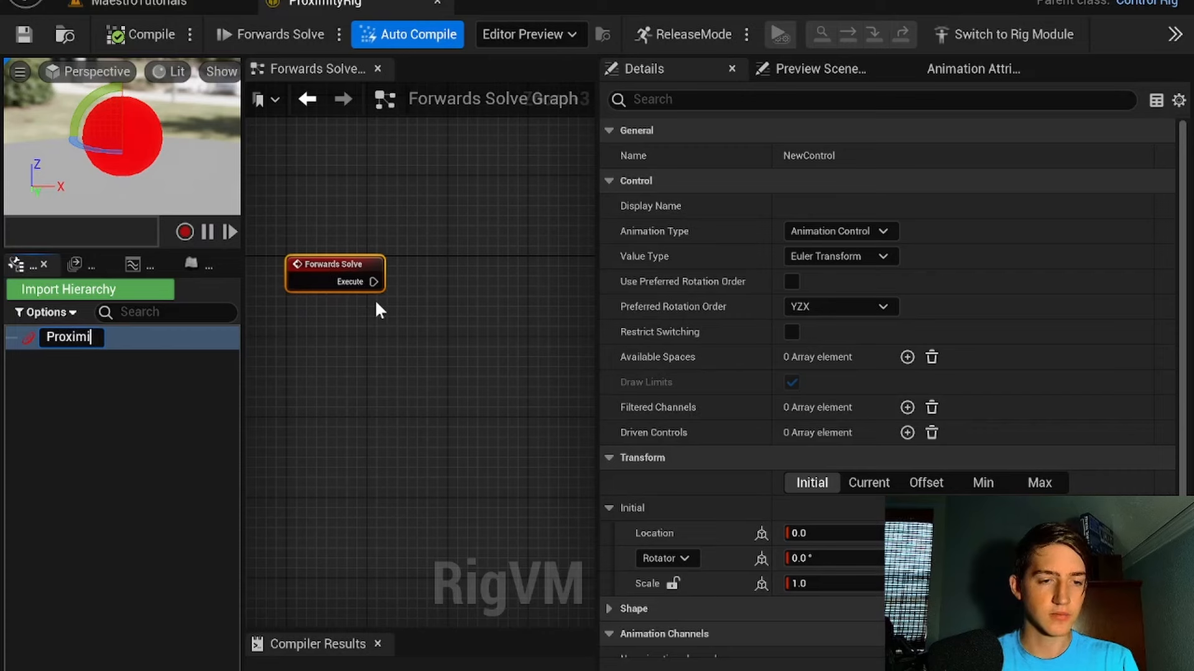
text(ProximityCtrl)
key(Return)
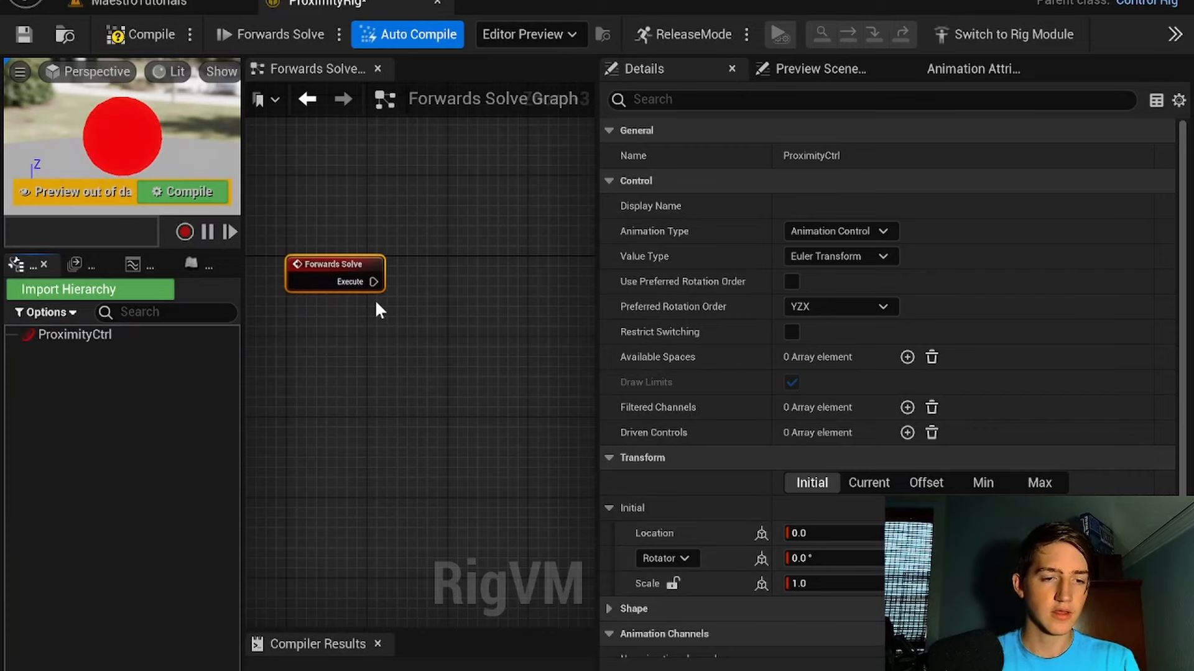
Step: Add Get Transform and Set Transform nodes for ProximityCtrl to the Forwards Solve graph
mouse_move(353, 335)
right_down()
mouse_move(293, 346)
mouse_move(351, 332)
right_up()
click(168, 334)
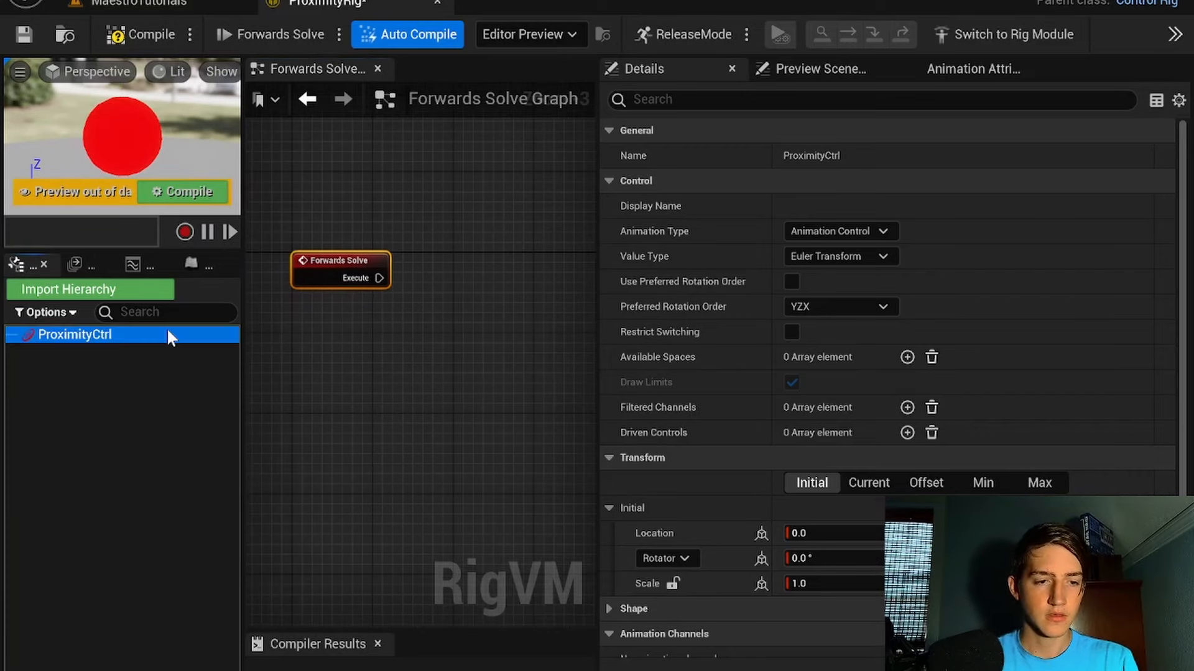
drag(138, 333, 263, 342)
click(498, 304)
drag(144, 337, 447, 259)
click(500, 317)
right_drag(411, 317, 413, 266)
scroll(366, 278, down, 2)
scroll(429, 275, up, 2)
drag(351, 156, 301, 146)
right_drag(389, 239, 497, 243)
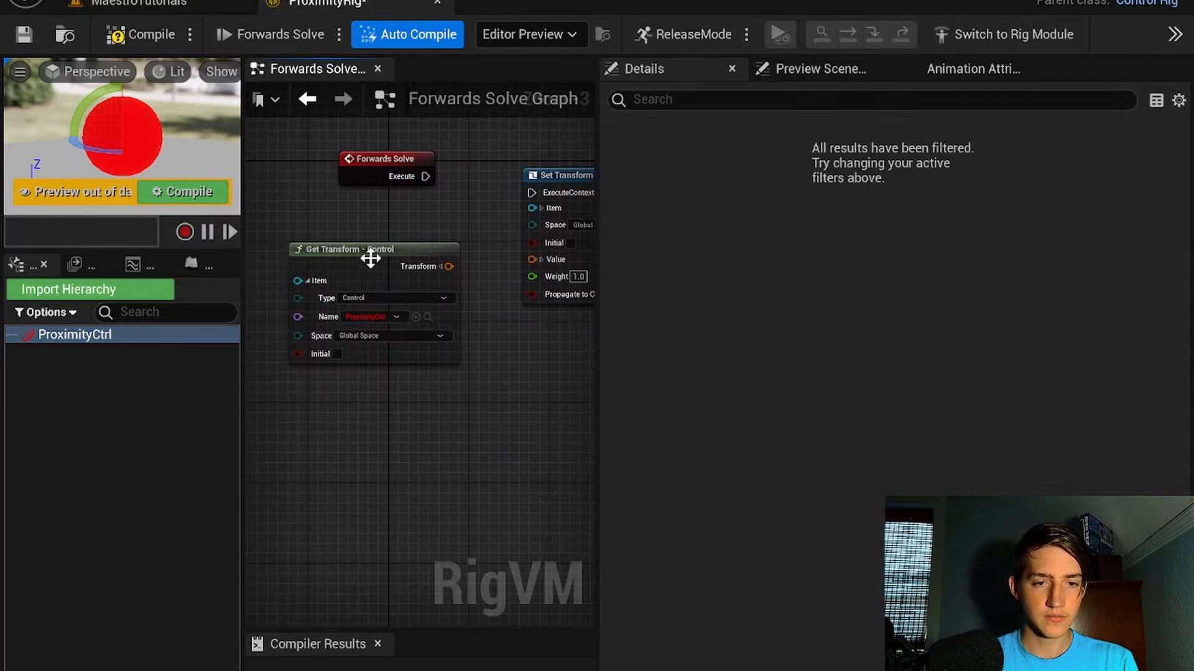
Step: Enable Initial on the Get Transform node and shift the node away from Set Transform
drag(364, 248, 334, 248)
click(307, 354)
right_drag(474, 396, 467, 425)
drag(355, 301, 328, 303)
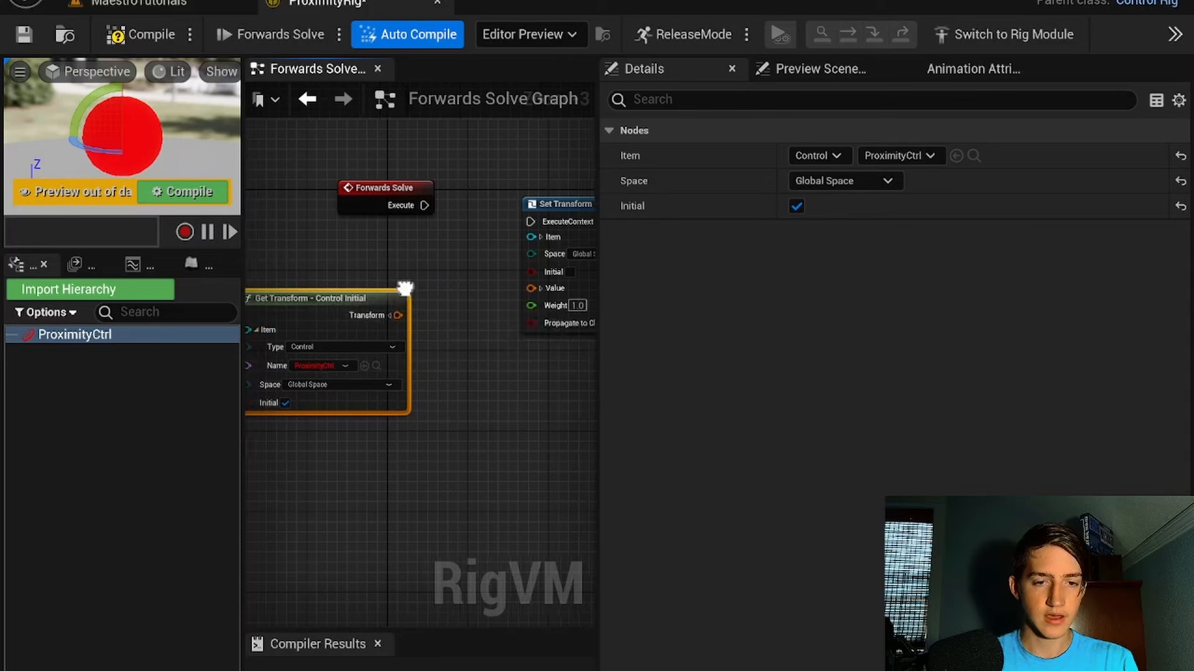
right_drag(397, 276, 437, 274)
click(436, 273)
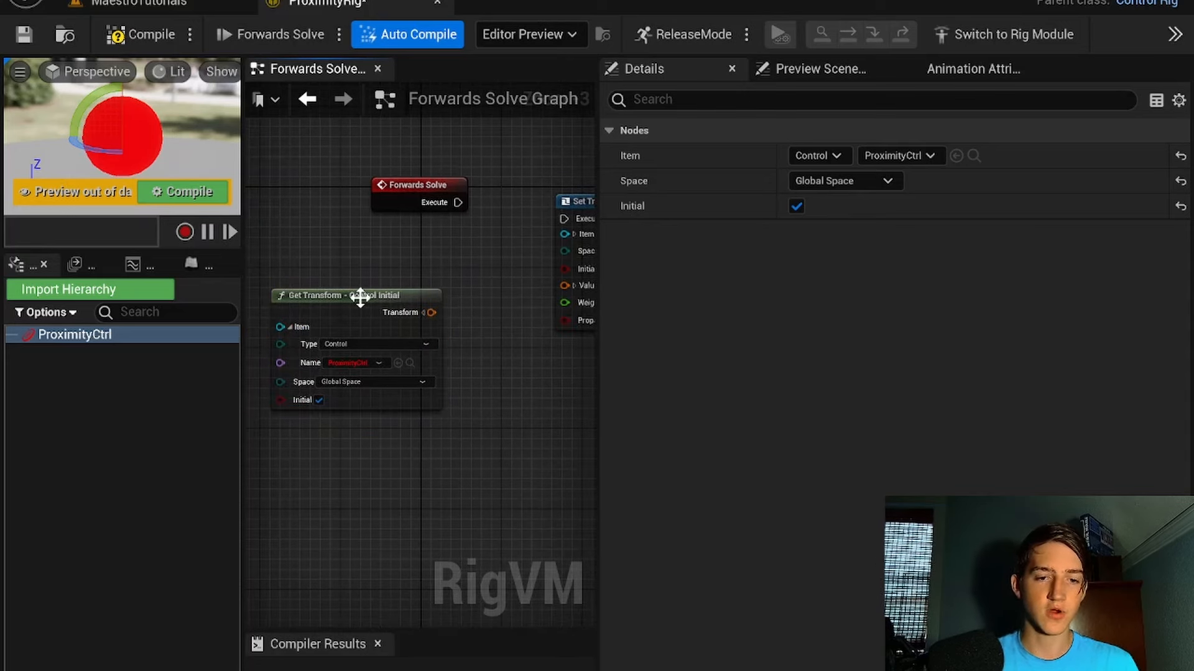
Step: Space the Forwards Solve and Get Transform nodes farther from Set Transform to make room between them
right_drag(510, 258, 441, 283)
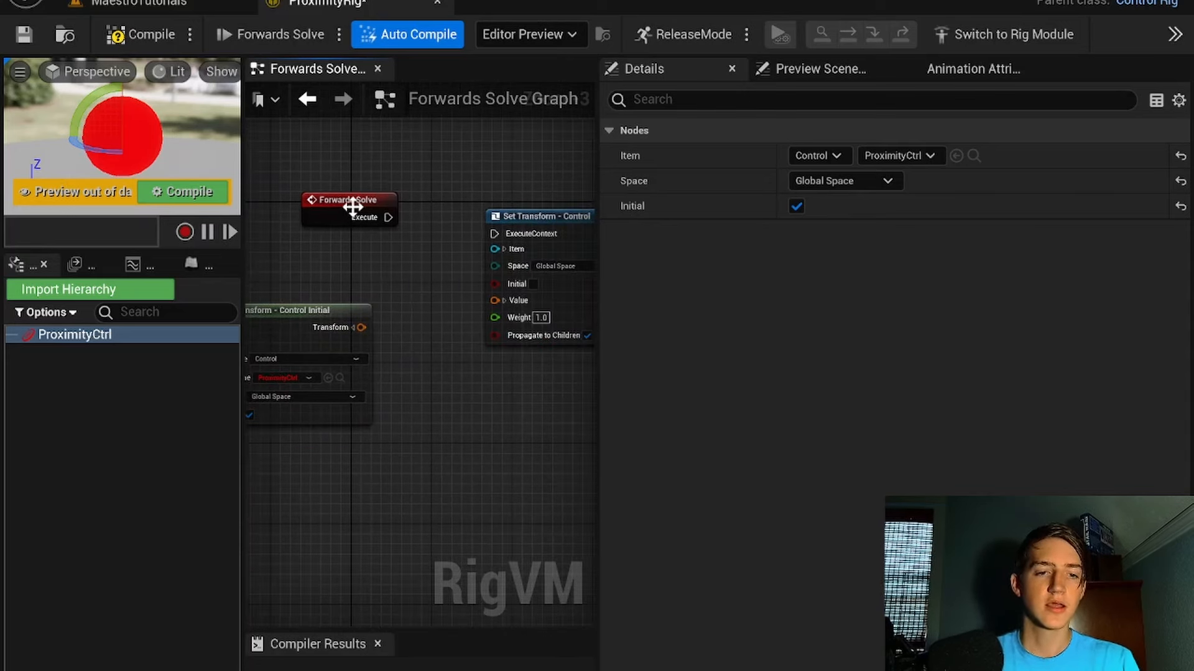
drag(352, 203, 302, 213)
click(414, 223)
right_drag(431, 206, 468, 215)
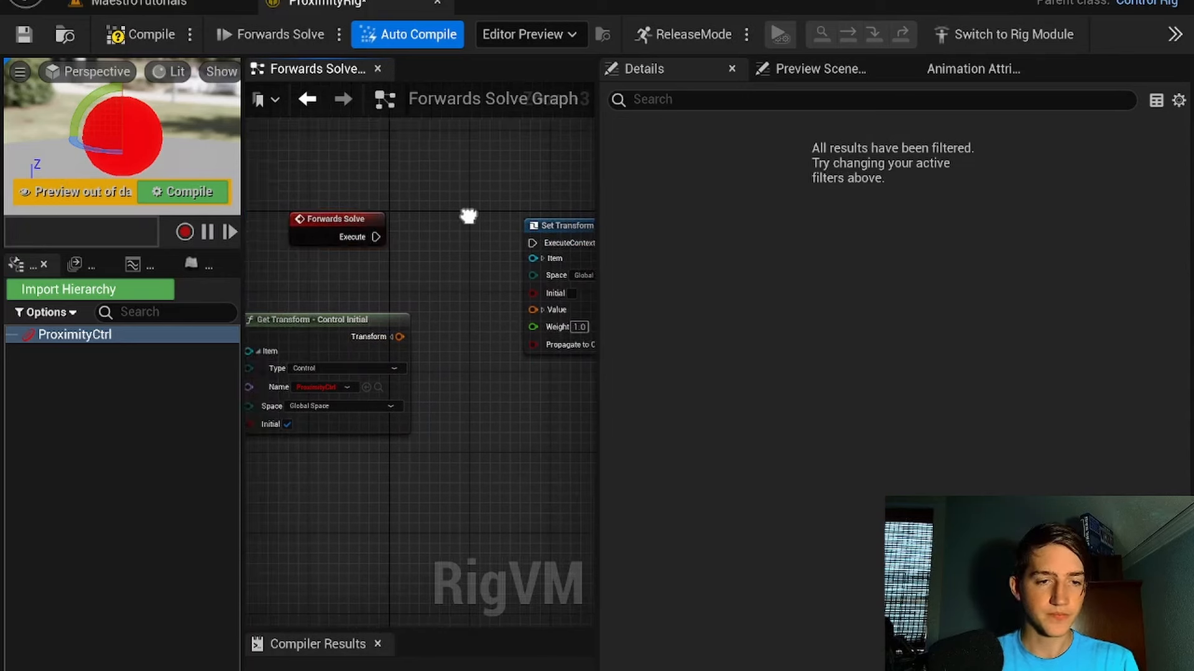
drag(292, 322, 189, 322)
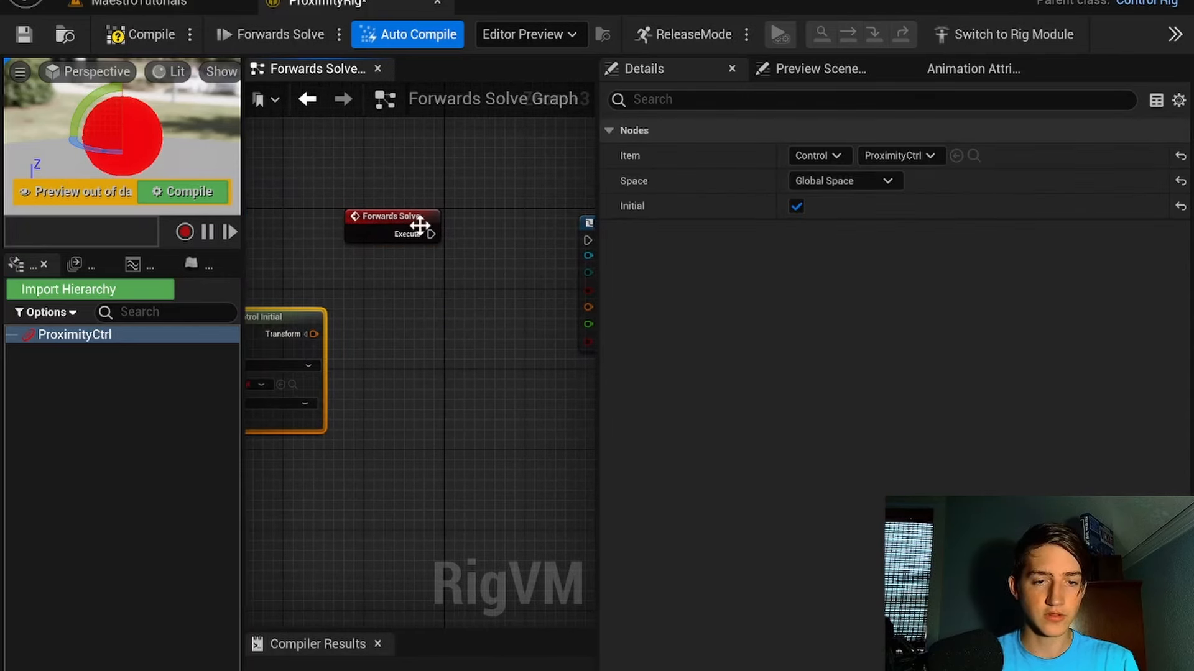
drag(419, 225, 338, 224)
Step: Add a Sphere Trace By Trace Channel node between Get Transform and Set Transform
right_click(385, 274)
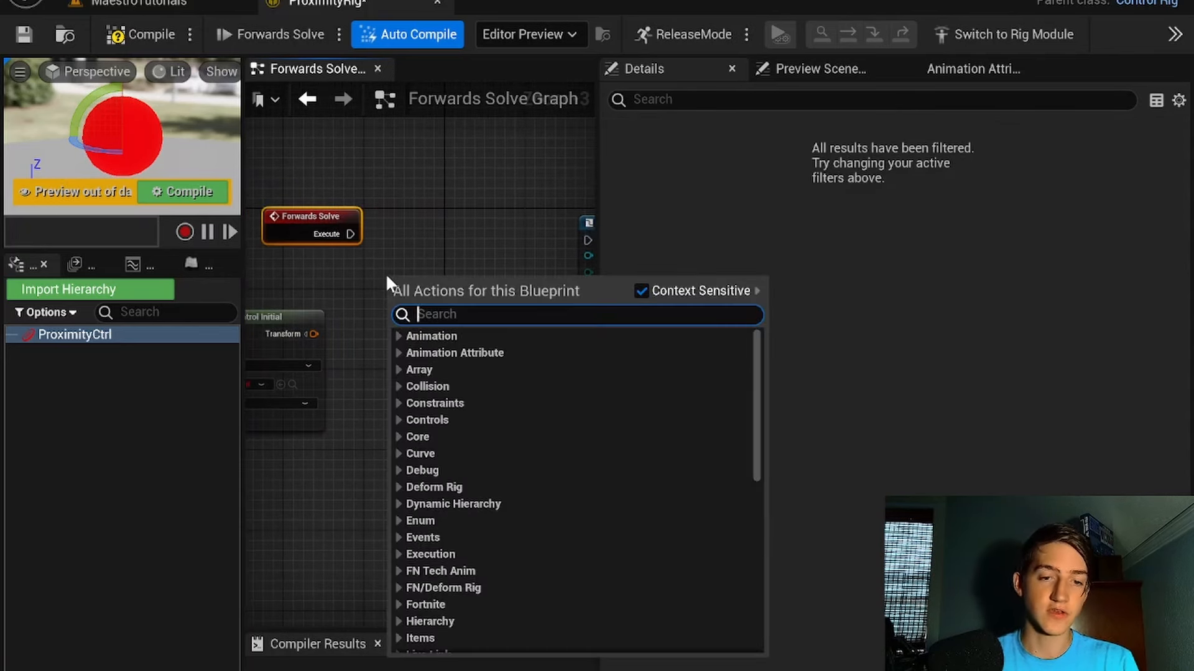
click(400, 386)
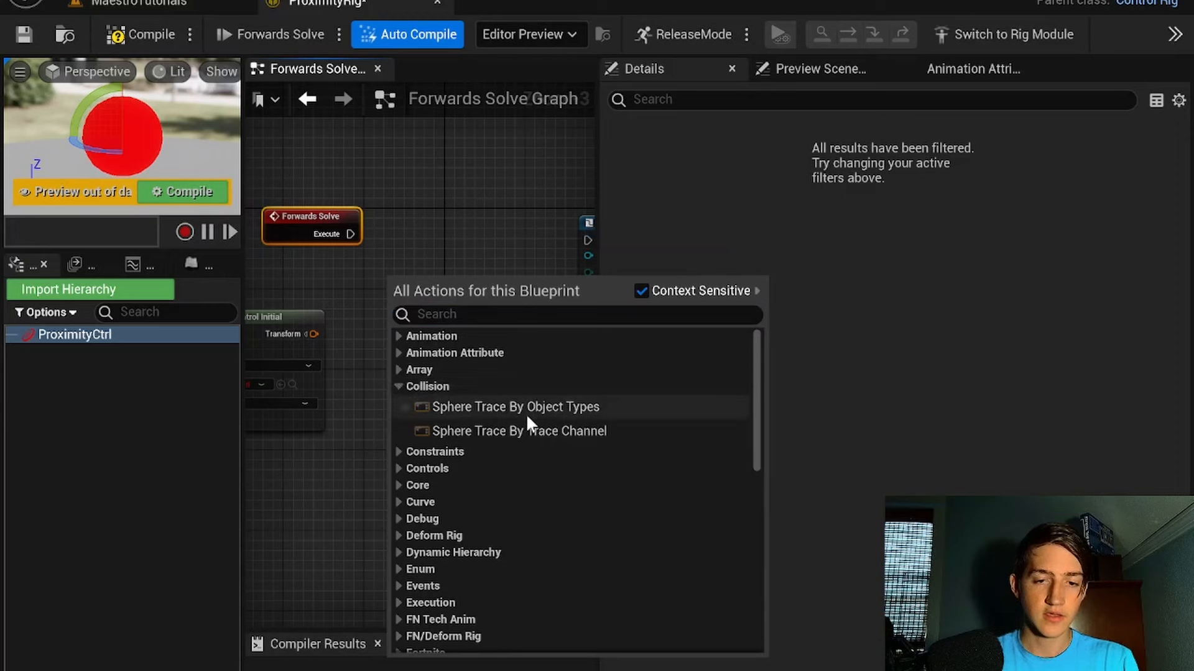
click(524, 435)
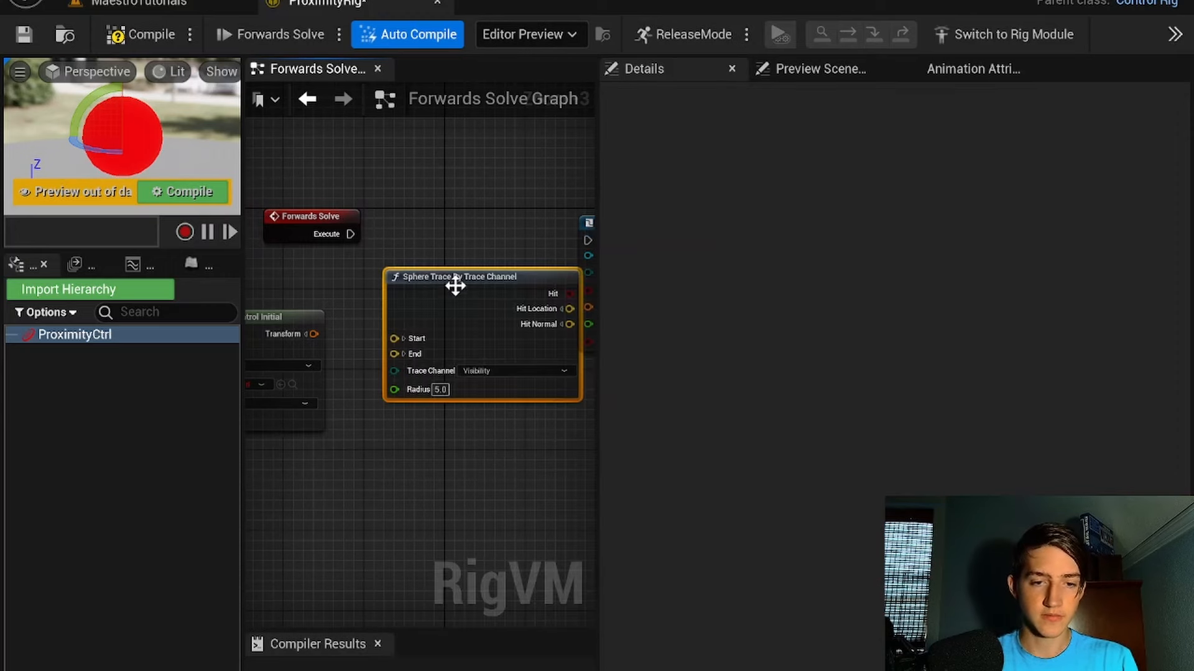
drag(381, 213, 281, 210)
drag(320, 303, 418, 309)
Step: Connect the translation output of Get Transform to the sphere trace's Start input
click(324, 315)
right_drag(355, 297, 416, 261)
drag(392, 313, 479, 273)
right_drag(509, 384, 347, 422)
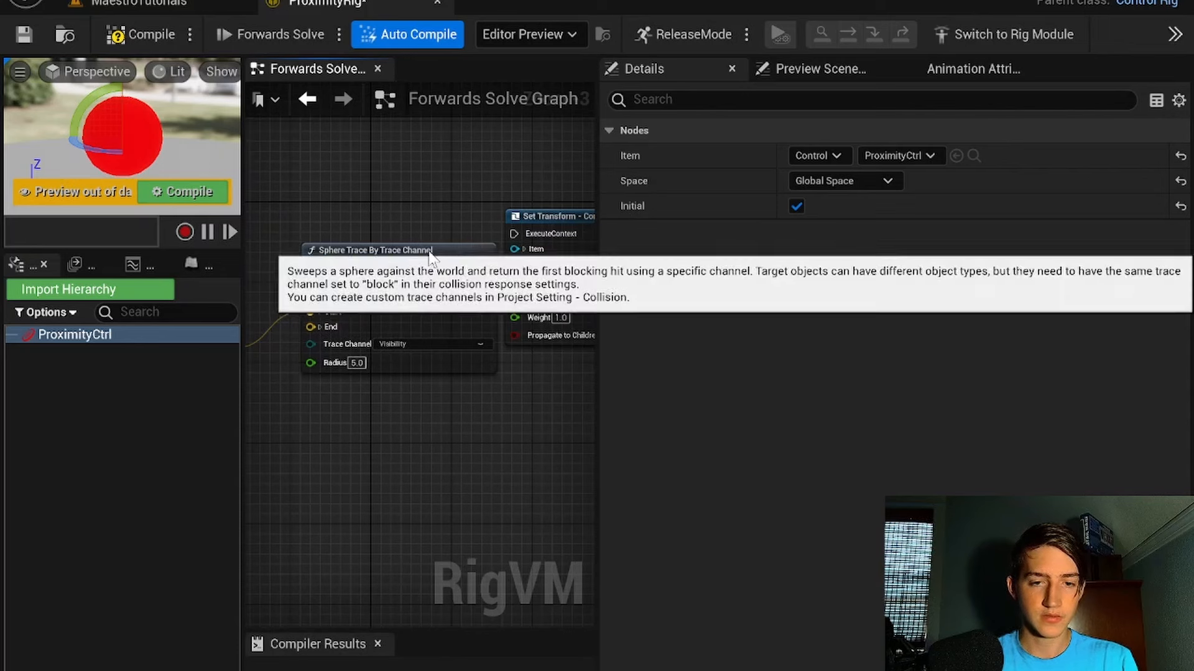
Step: Rearrange the nodes around the sphere trace to free space beside its outputs
drag(425, 282, 376, 290)
mouse_move(480, 308)
right_down()
mouse_move(438, 278)
mouse_move(523, 361)
right_up()
click(438, 278)
right_drag(406, 247, 381, 149)
drag(386, 188, 386, 209)
right_drag(438, 356, 584, 345)
drag(344, 221, 327, 222)
right_drag(482, 376, 321, 372)
Step: Create an If node from the sphere trace's Hit output and place it below Set Transform
mouse_move(443, 210)
mouse_down()
mouse_move(477, 200)
mouse_move(508, 309)
mouse_move(501, 329)
mouse_up()
text(if)
click(563, 569)
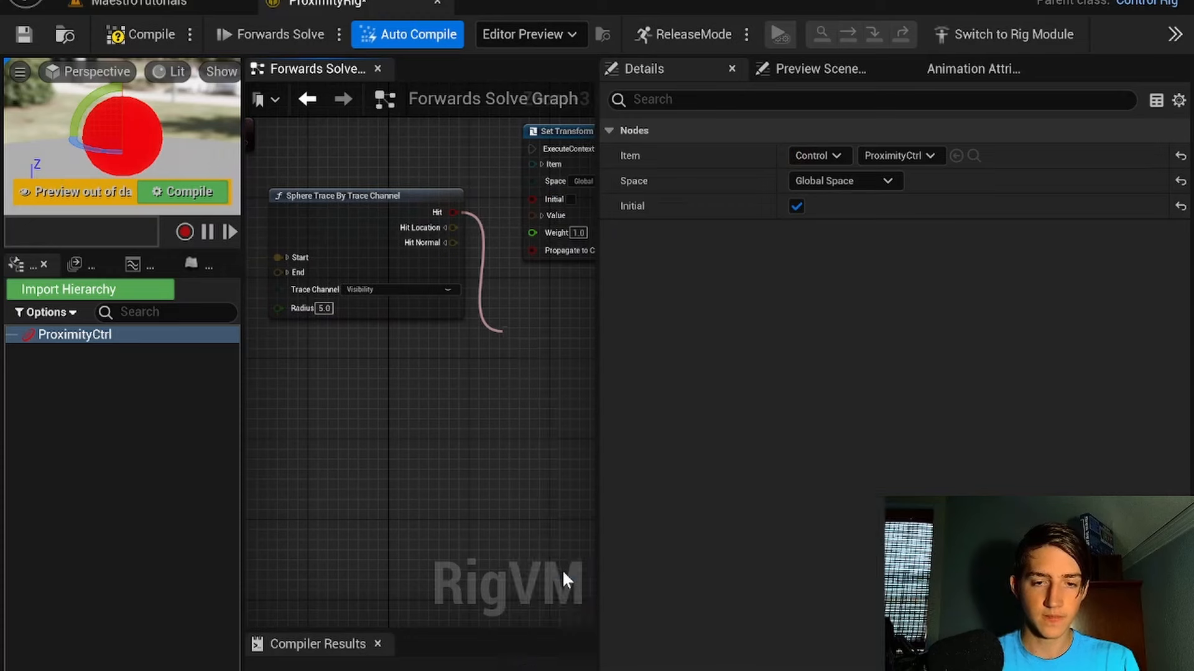
right_drag(525, 468, 392, 421)
click(444, 297)
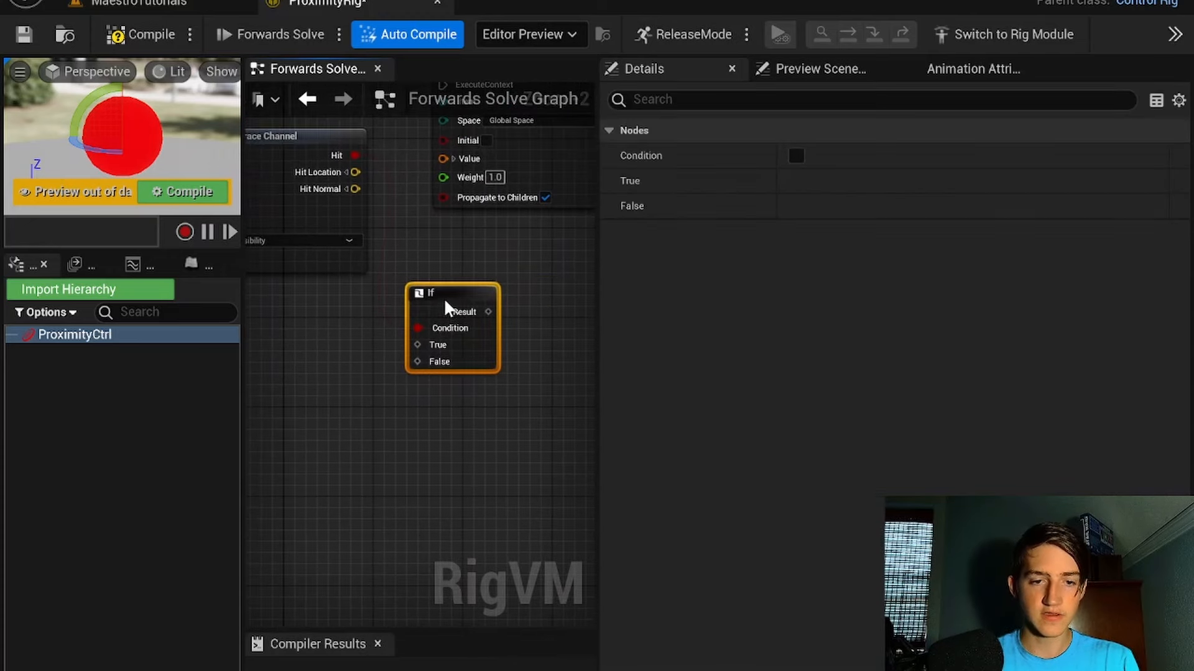
drag(444, 297, 455, 313)
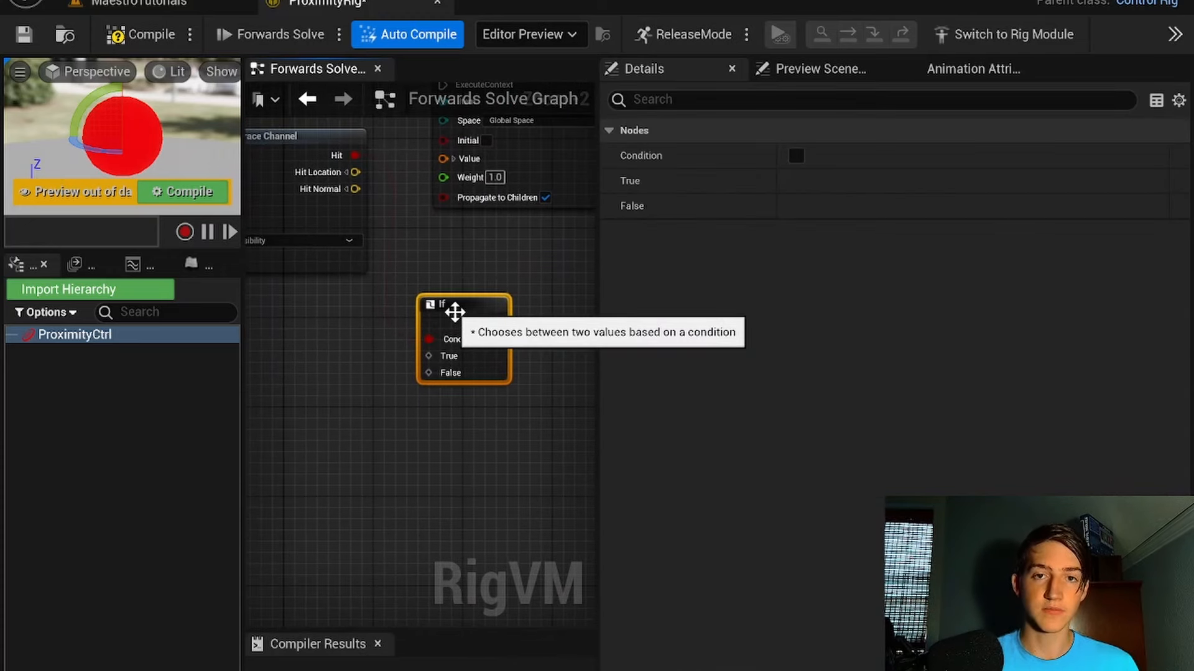
Step: Use the sphere trace's Hit Location output to make the If node's values vectors
click(328, 339)
right_drag(329, 337, 388, 337)
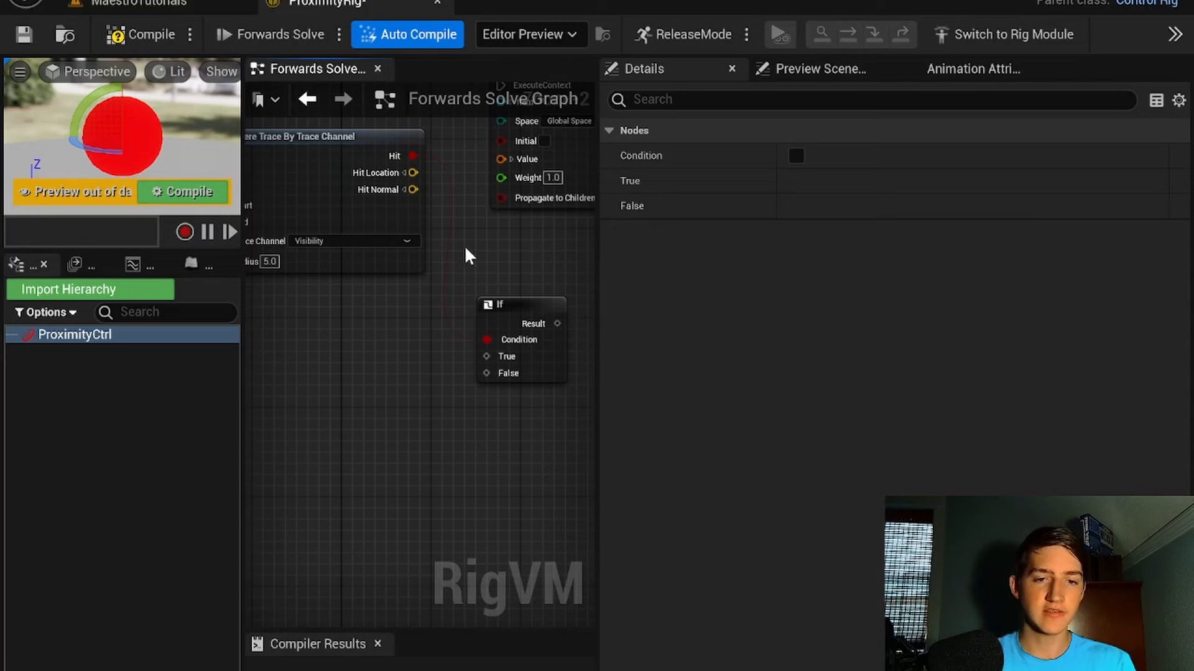
mouse_move(413, 172)
mouse_down()
mouse_move(500, 357)
mouse_move(476, 340)
mouse_up()
scroll(440, 367, up, 2)
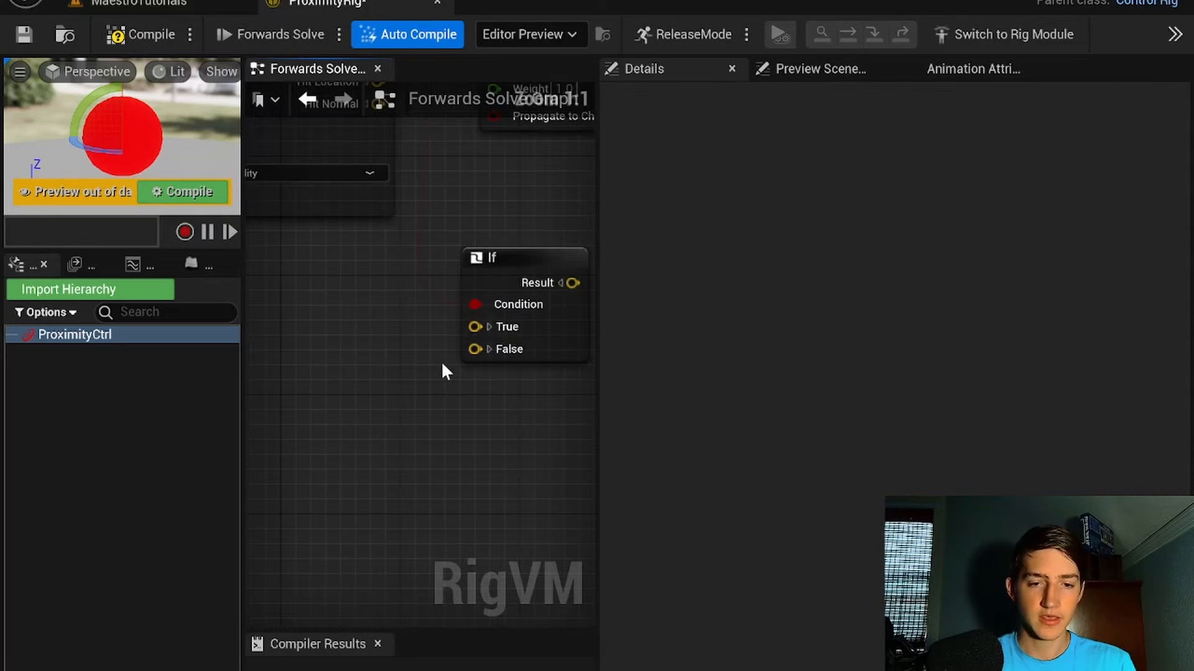
Step: Expand the If node's True and False vectors and set True X, Y and Z to 2
click(488, 327)
click(491, 432)
right_drag(381, 334, 264, 274)
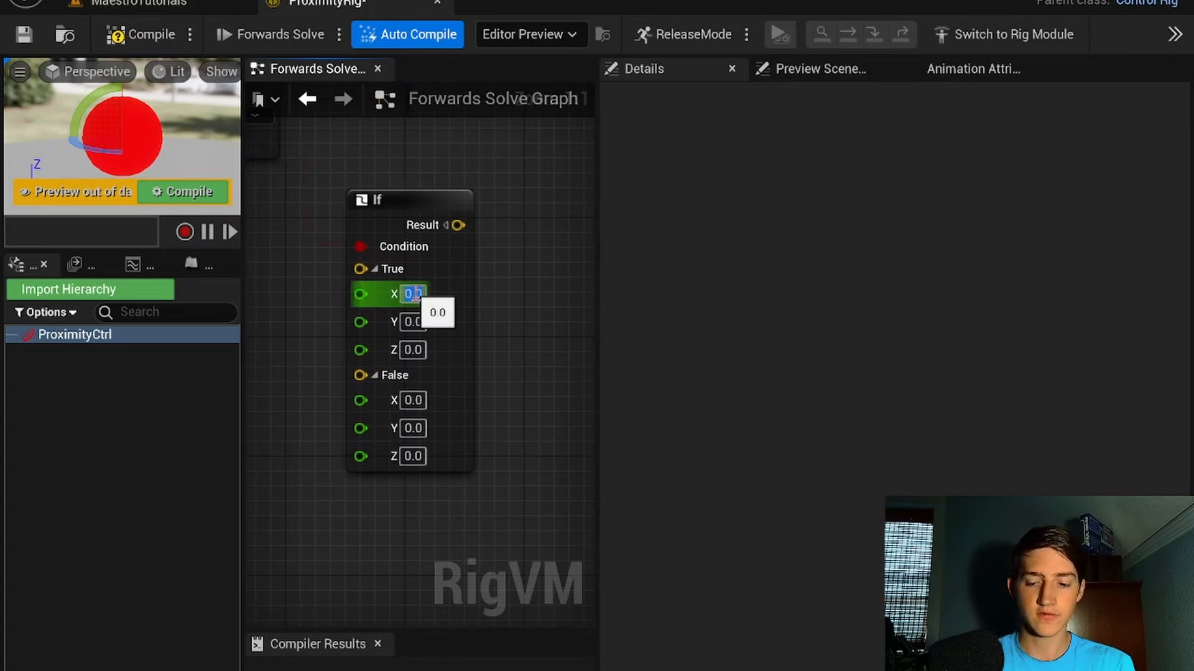
text(2)
key(Tab)
text(2)
key(Tab)
text(2)
key(Return)
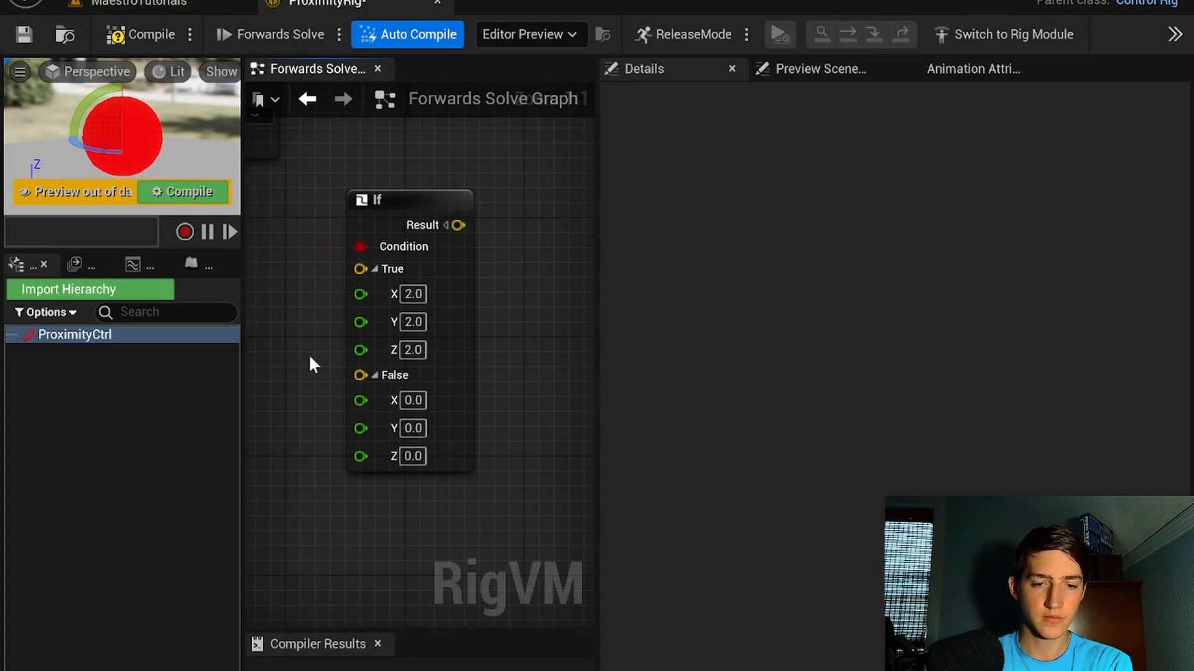
Step: Set the If node's False X, Y and Z values to 1
click(419, 406)
text(1)
click(419, 459)
text(1)
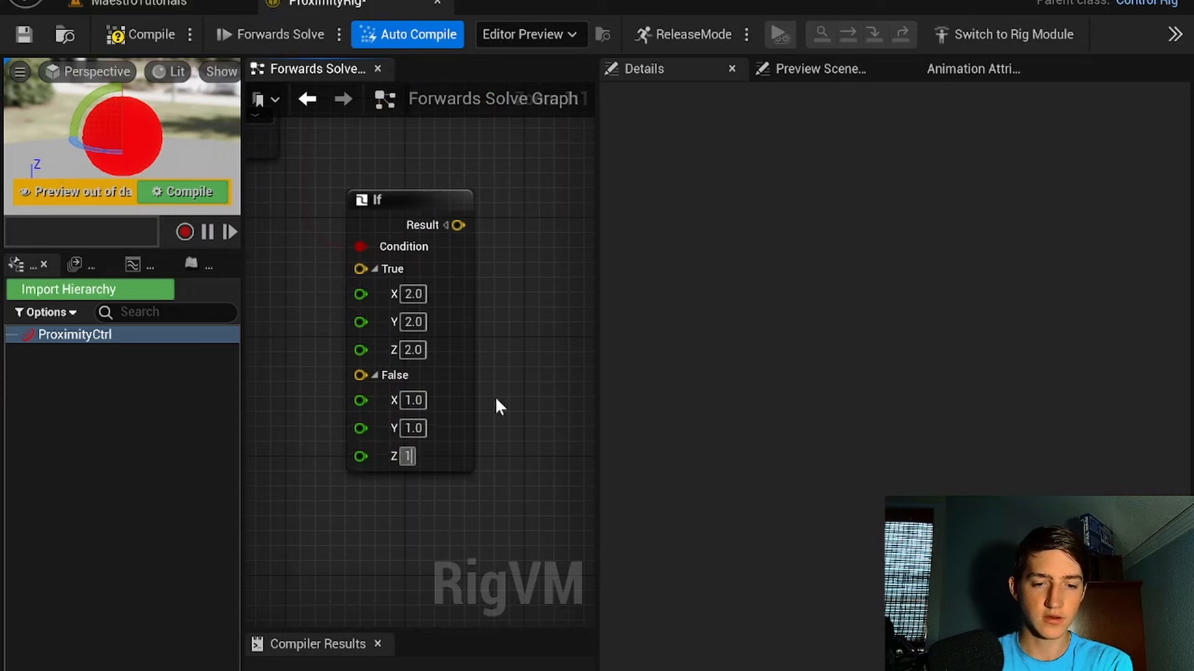
key(Return)
Step: Connect the If node's Result to the Scale 3D value of Set Transform and compile the rig
right_drag(519, 361, 533, 432)
right_drag(470, 300, 506, 432)
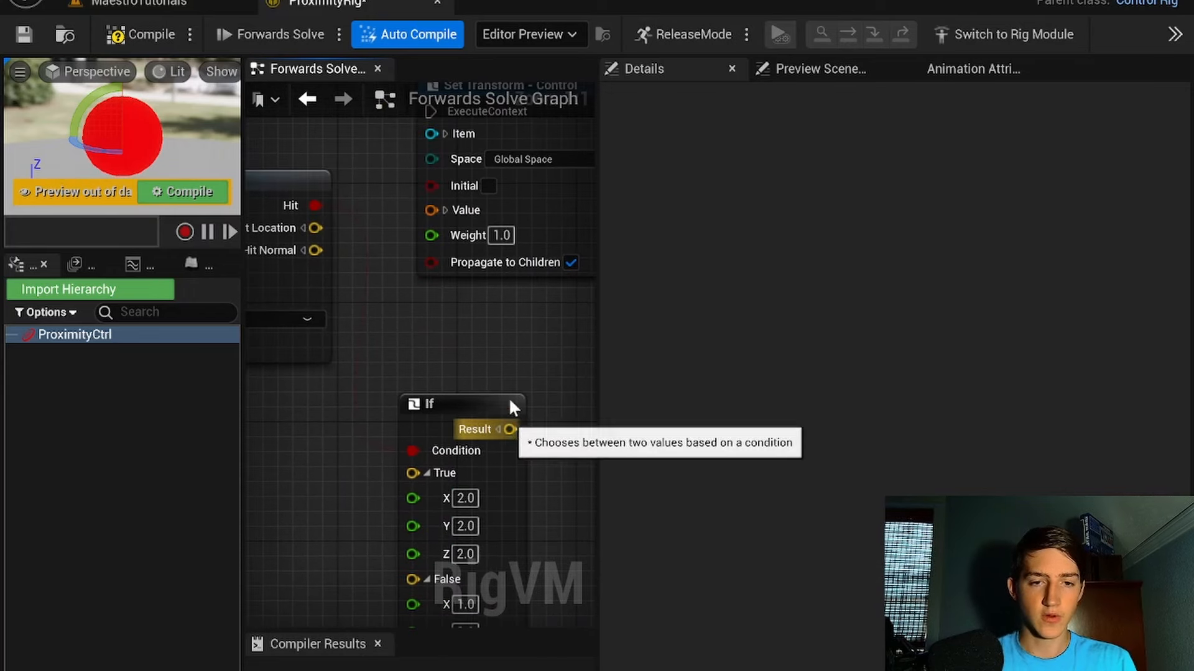
click(445, 210)
drag(510, 429, 431, 286)
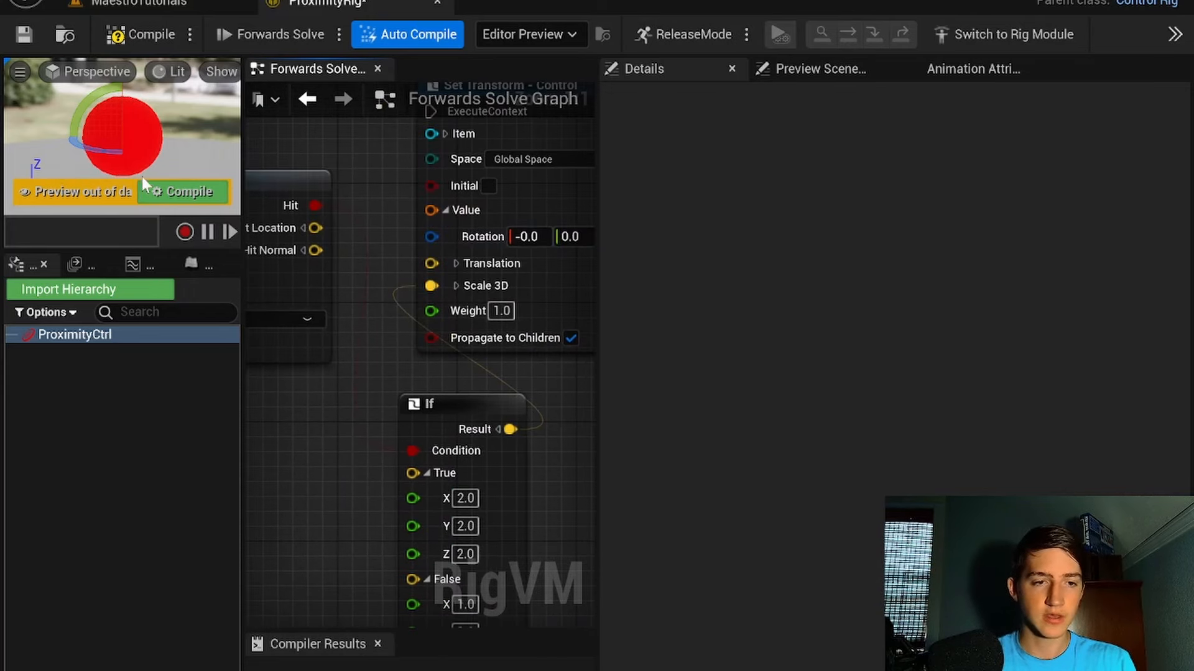
click(127, 32)
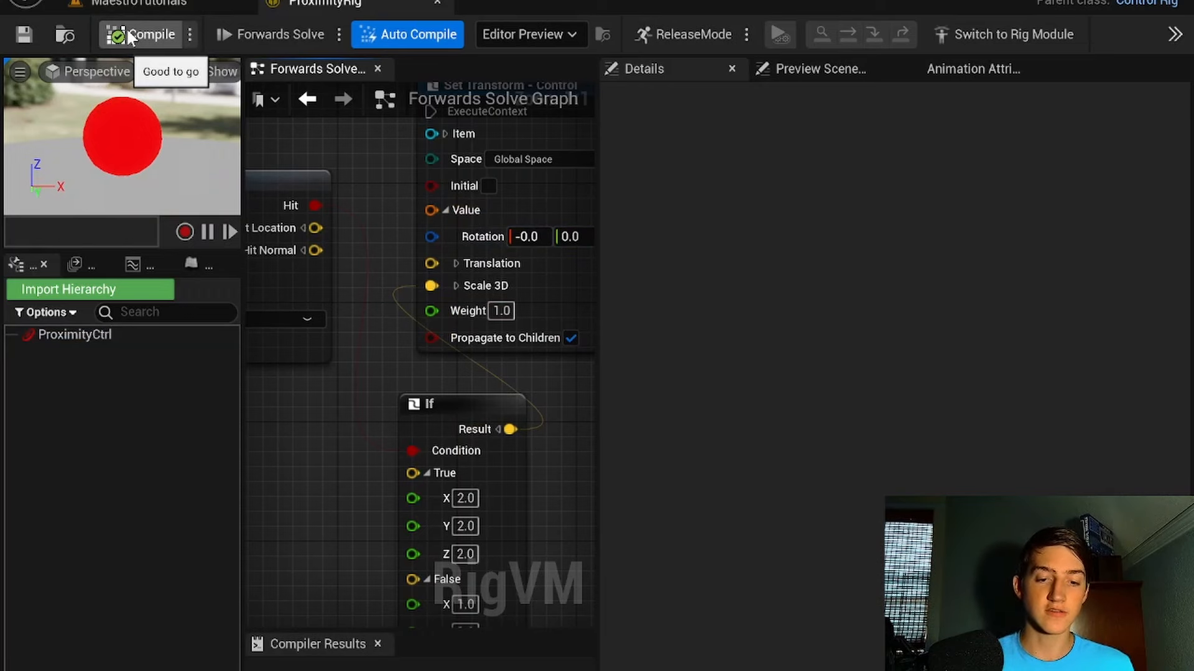
Step: Rearrange the Forwards Solve graph, spacing the Set Transform node away from the sphere trace and If nodes
right_drag(389, 375, 329, 343)
drag(515, 256, 617, 248)
right_drag(332, 233, 490, 348)
scroll(391, 356, down, 2)
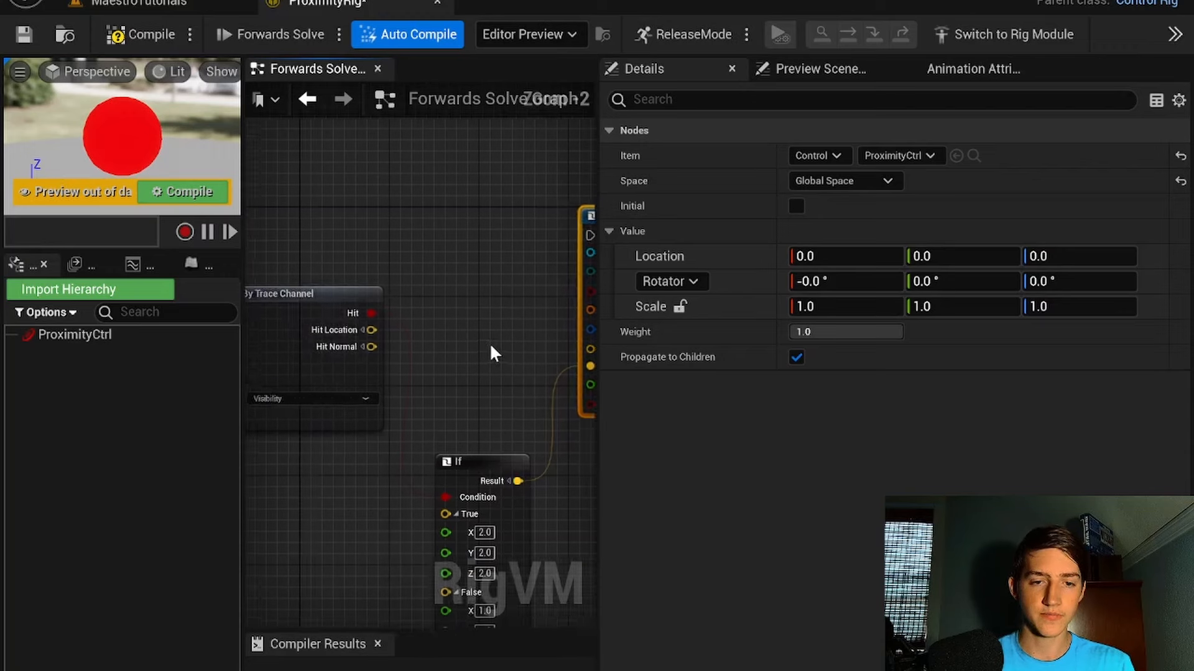
right_drag(543, 316, 397, 302)
drag(545, 272, 480, 249)
right_drag(299, 267, 560, 308)
mouse_move(390, 238)
right_down()
mouse_move(565, 255)
mouse_move(504, 247)
right_up()
mouse_move(380, 272)
mouse_down()
mouse_move(582, 253)
mouse_move(380, 250)
mouse_up()
drag(434, 225, 435, 235)
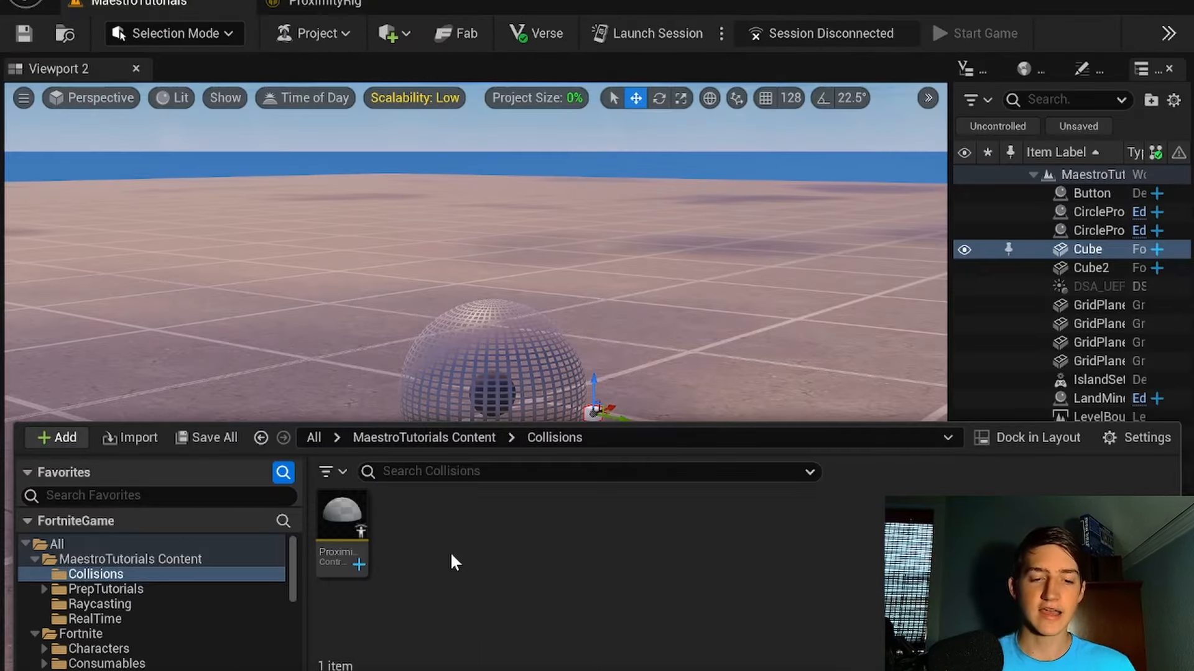
Step: Create a Building Prop blueprint class named ProximityProp in the Collisions folder
right_click(400, 512)
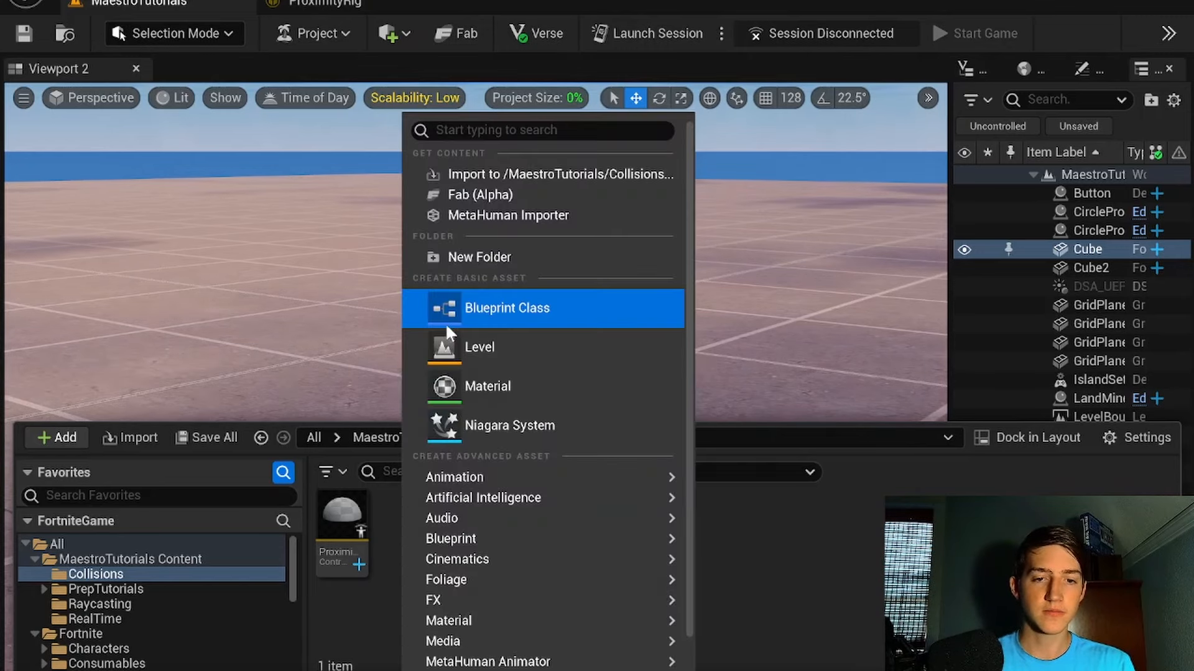
click(504, 309)
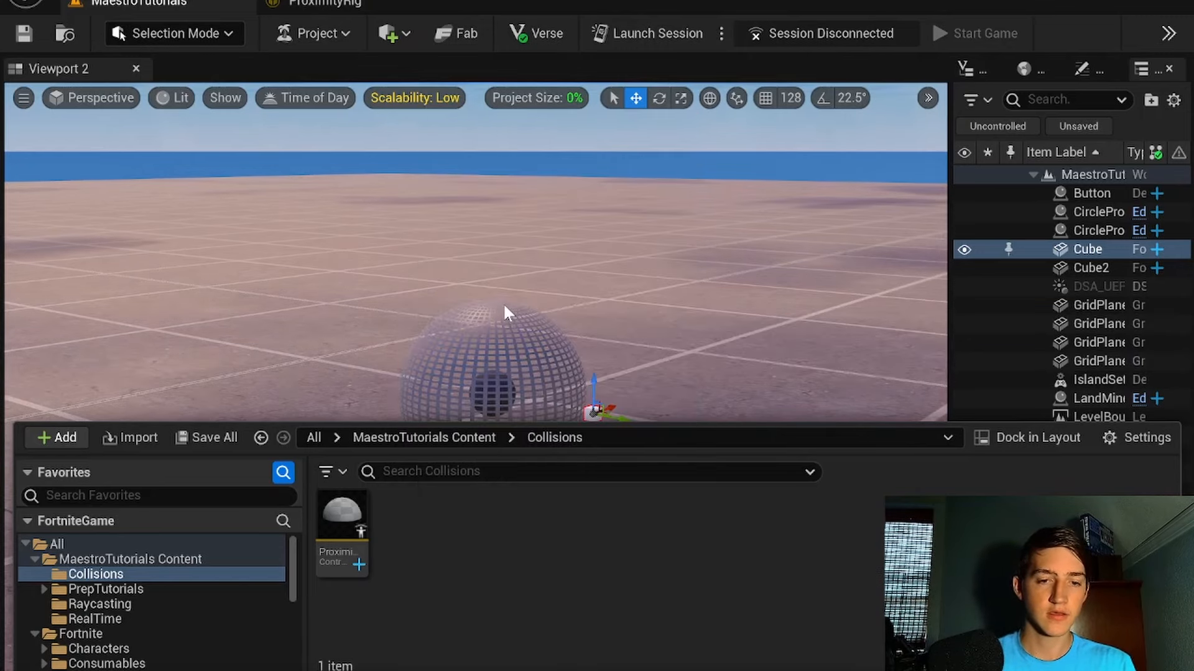
click(431, 174)
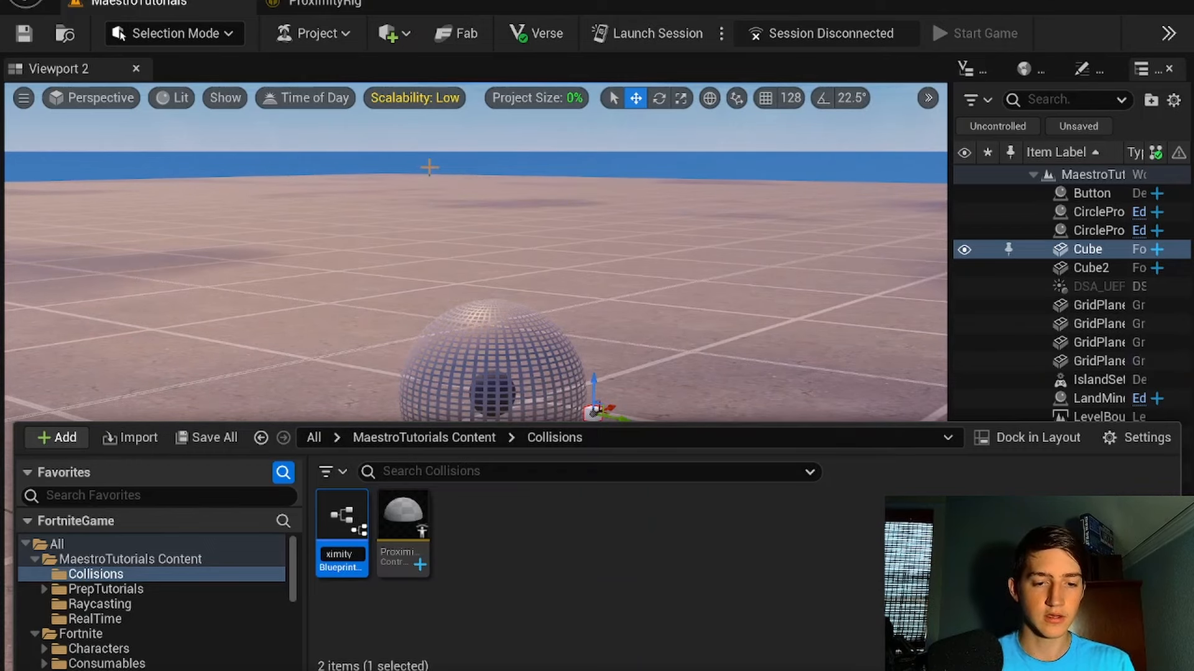
key(Return)
click(442, 496)
right_click(350, 531)
click(351, 531)
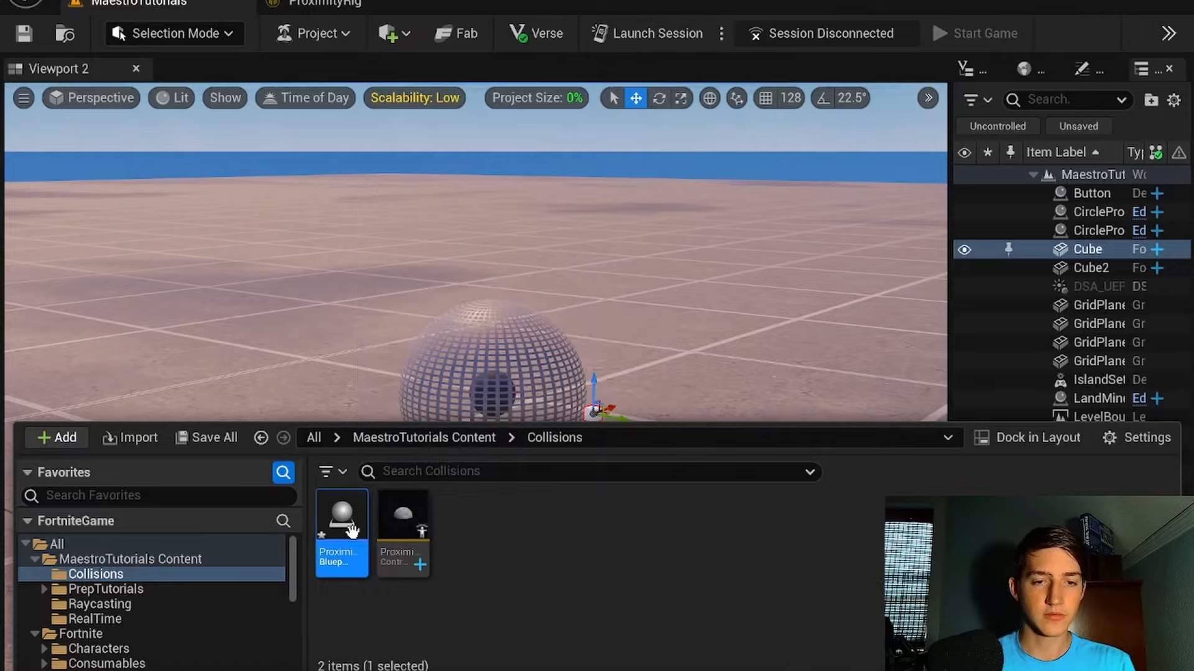
Step: Add a Control Rig component using the ProximityRig class to the ProximityProp blueprint, compiling and saving it
double_click(352, 531)
click(44, 93)
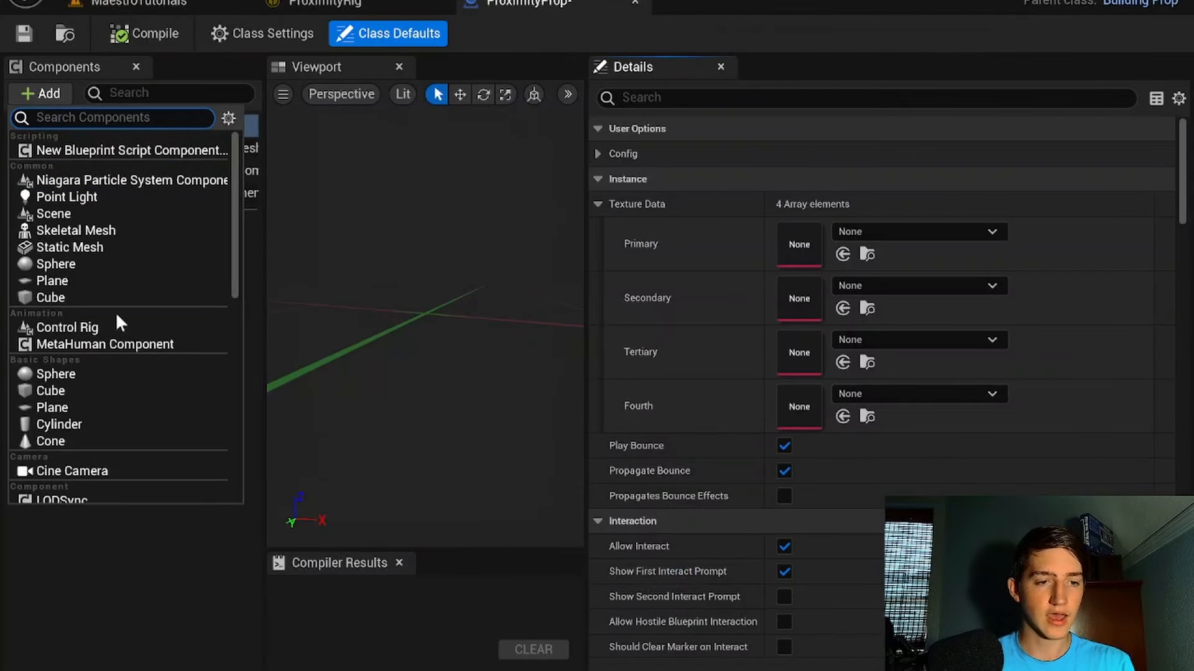
click(102, 326)
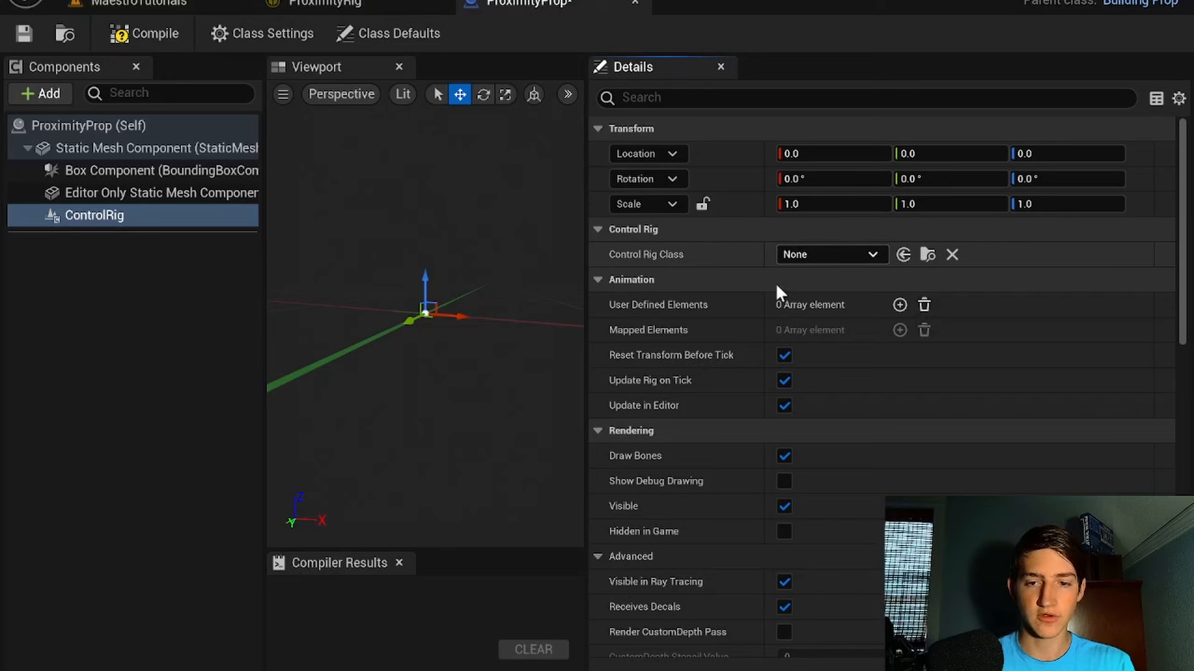
click(837, 255)
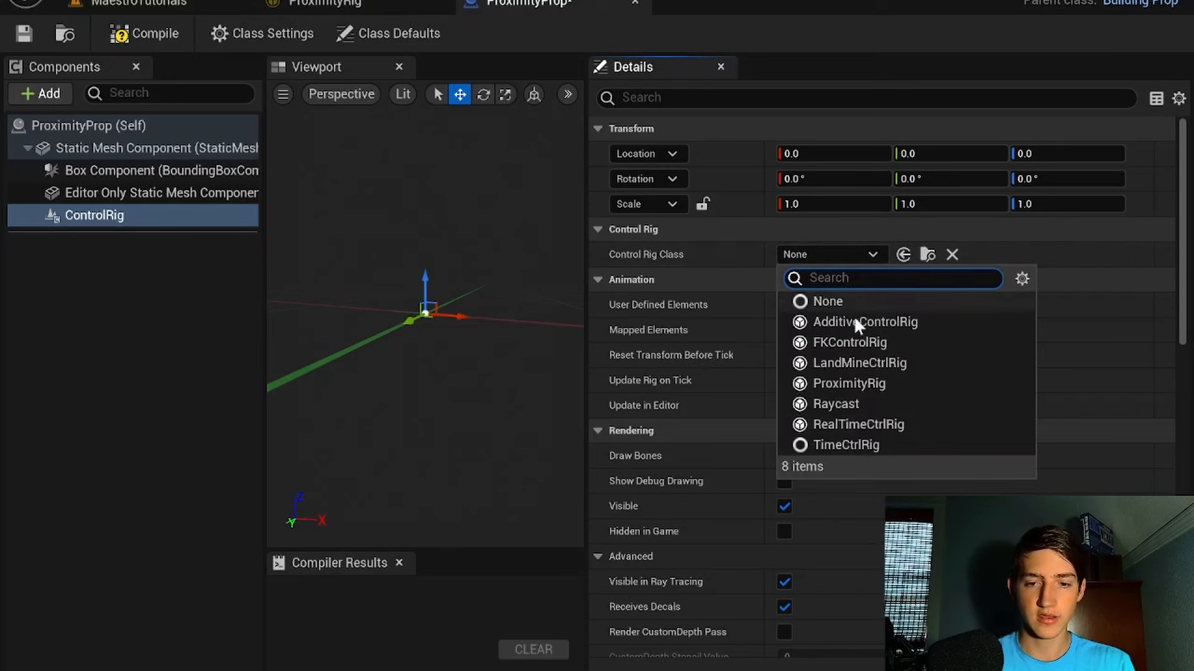
click(856, 381)
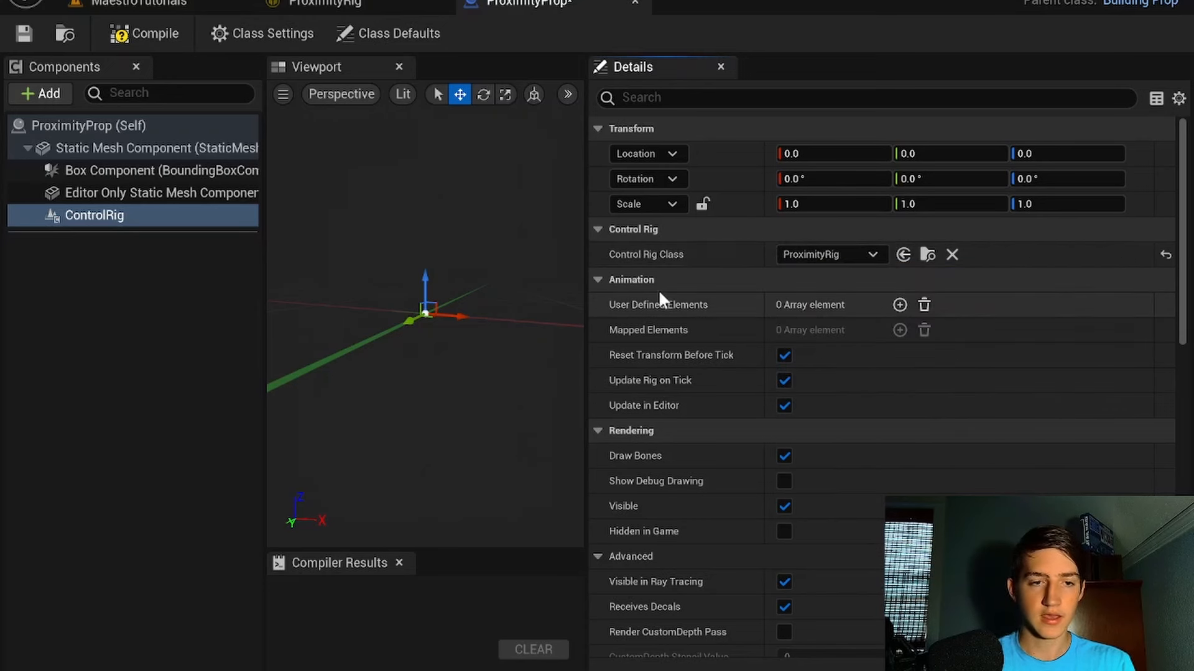
click(148, 39)
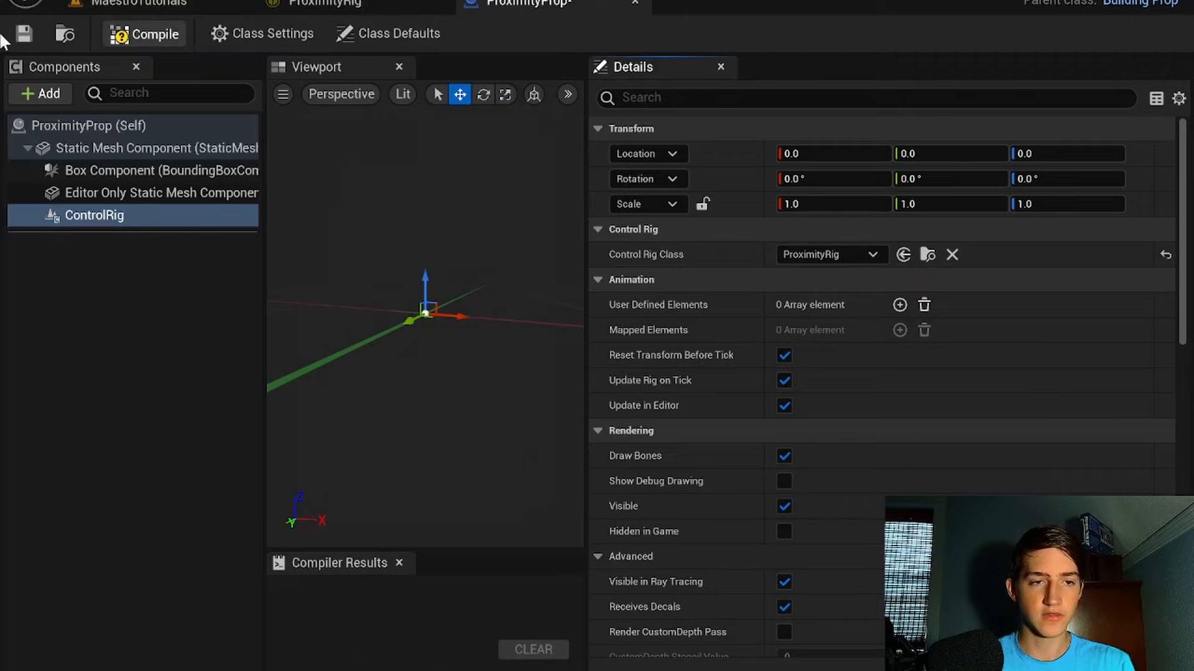
click(24, 34)
Step: Place a ProximityProp from the Collisions folder in the level, on open ground near the white wedge
click(143, 3)
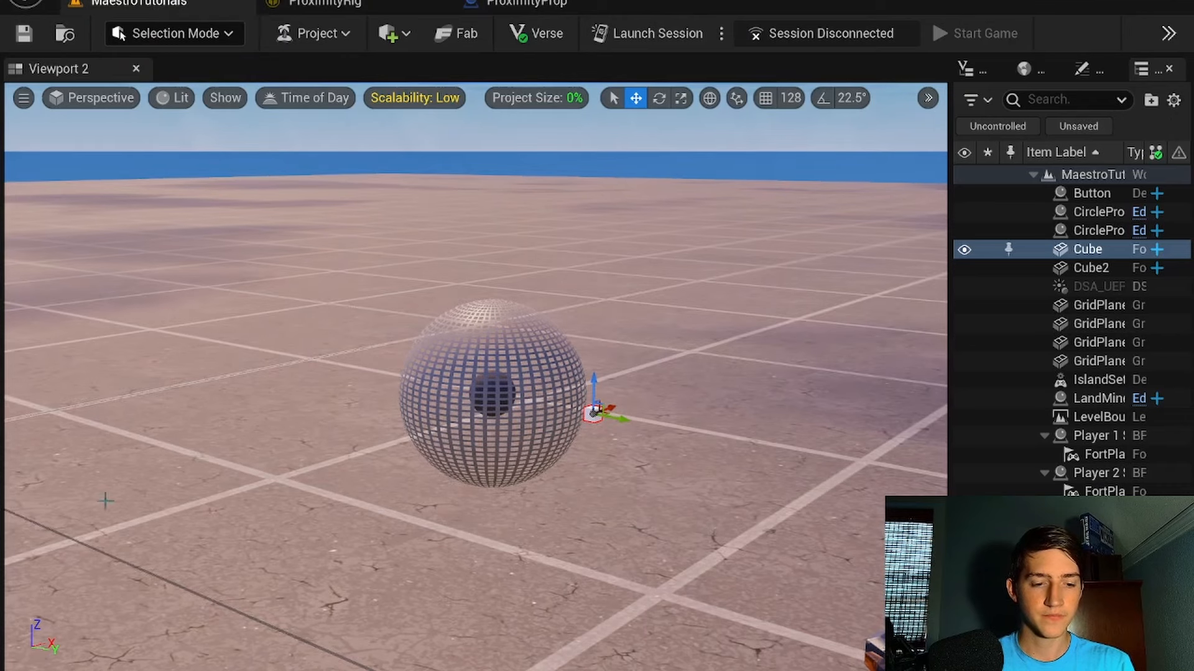
key(ctrl+space)
drag(357, 537, 163, 420)
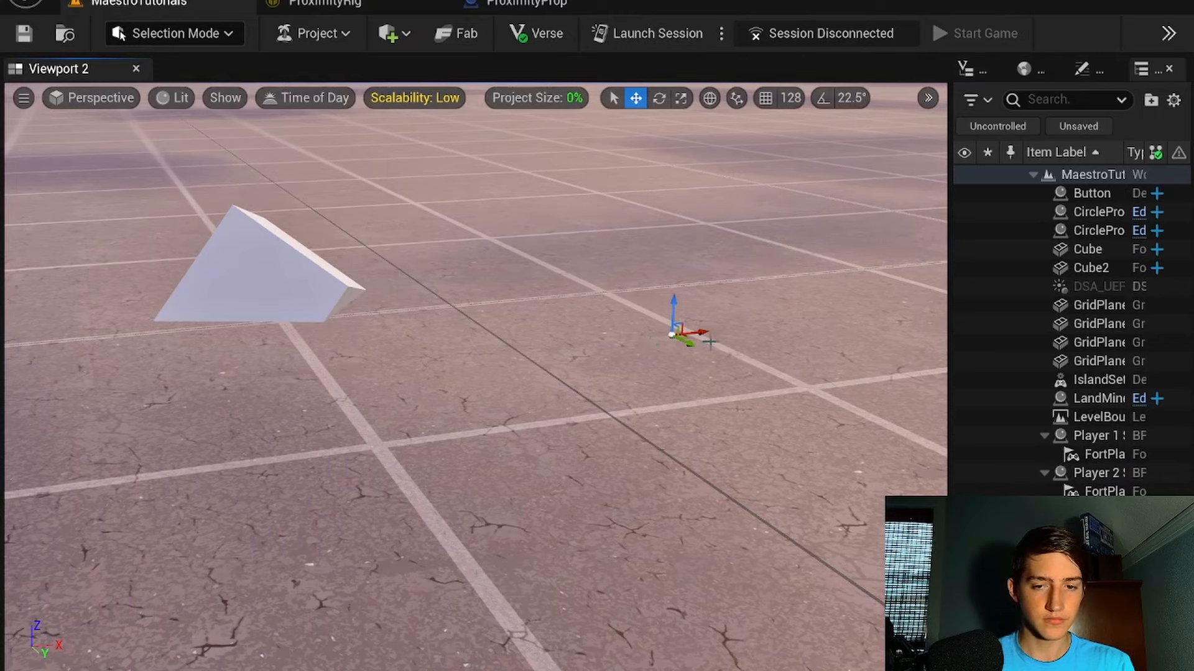
drag(624, 352, 553, 252)
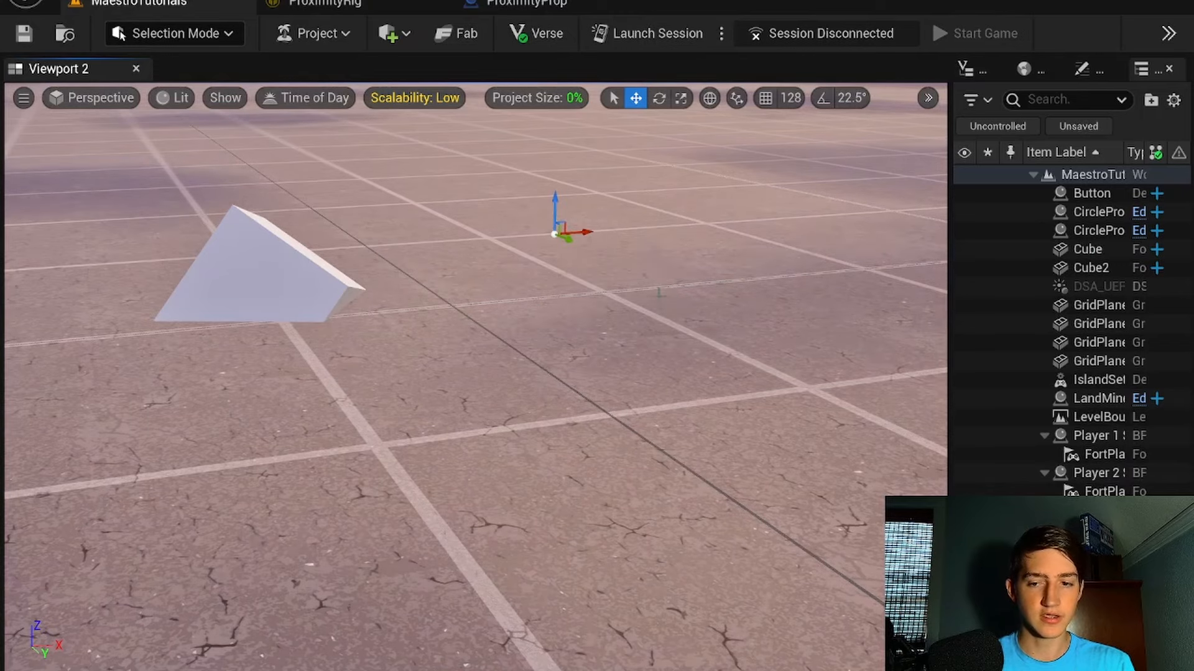
Step: Widen the level editor's side area and display the placed ProximityProp's details
right_drag(660, 292, 809, 143)
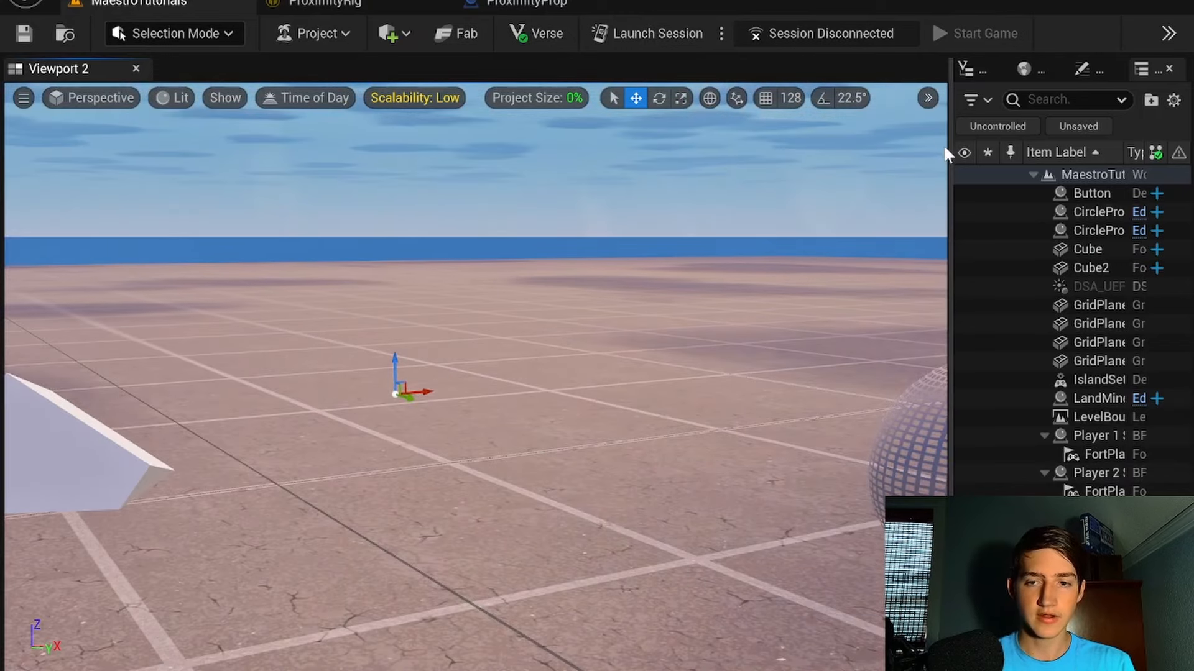
drag(946, 149, 760, 151)
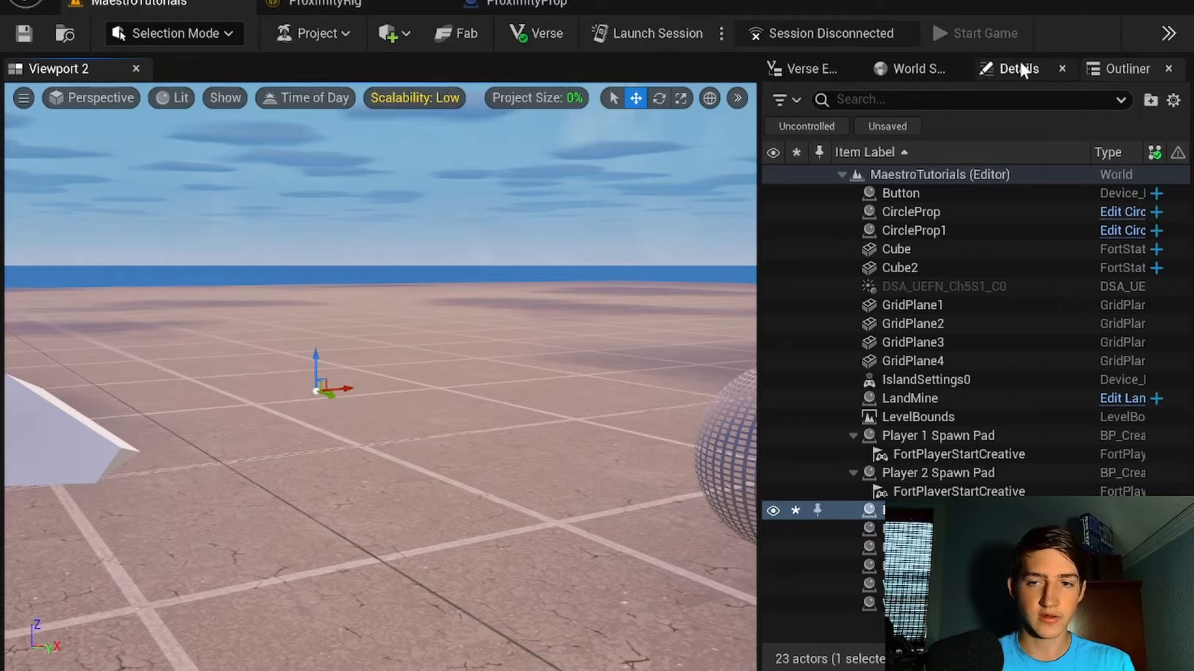
right_drag(435, 348, 524, 400)
right_drag(481, 325, 373, 357)
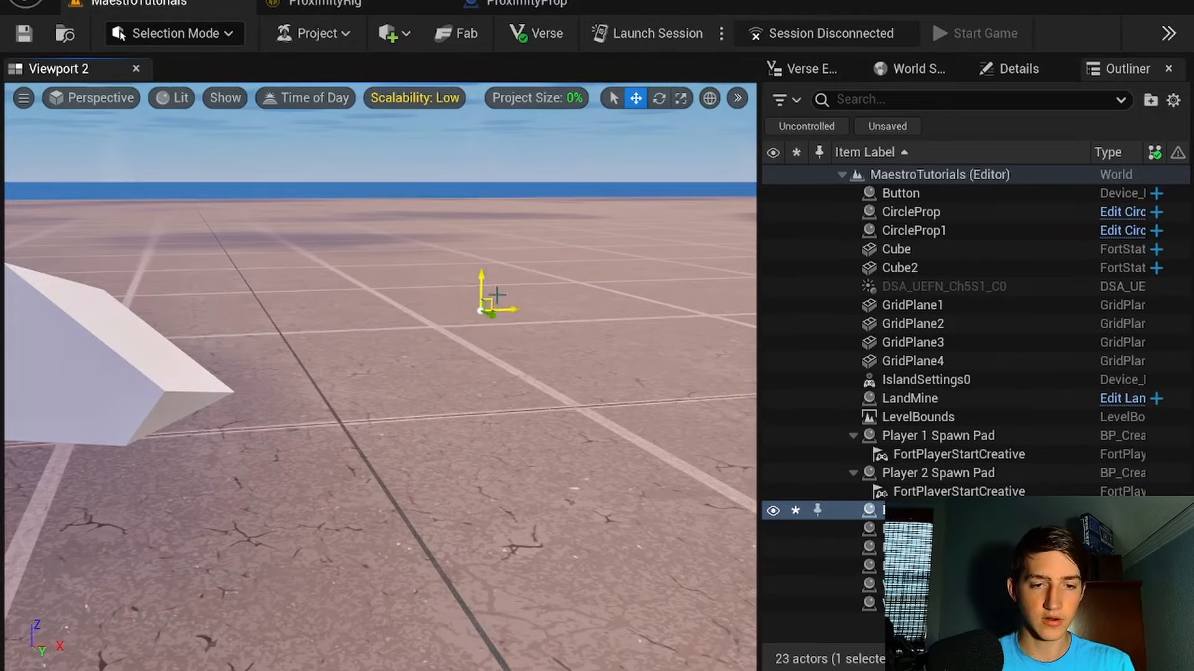
click(1019, 69)
scroll(935, 349, down, 2)
scroll(935, 348, up, 2)
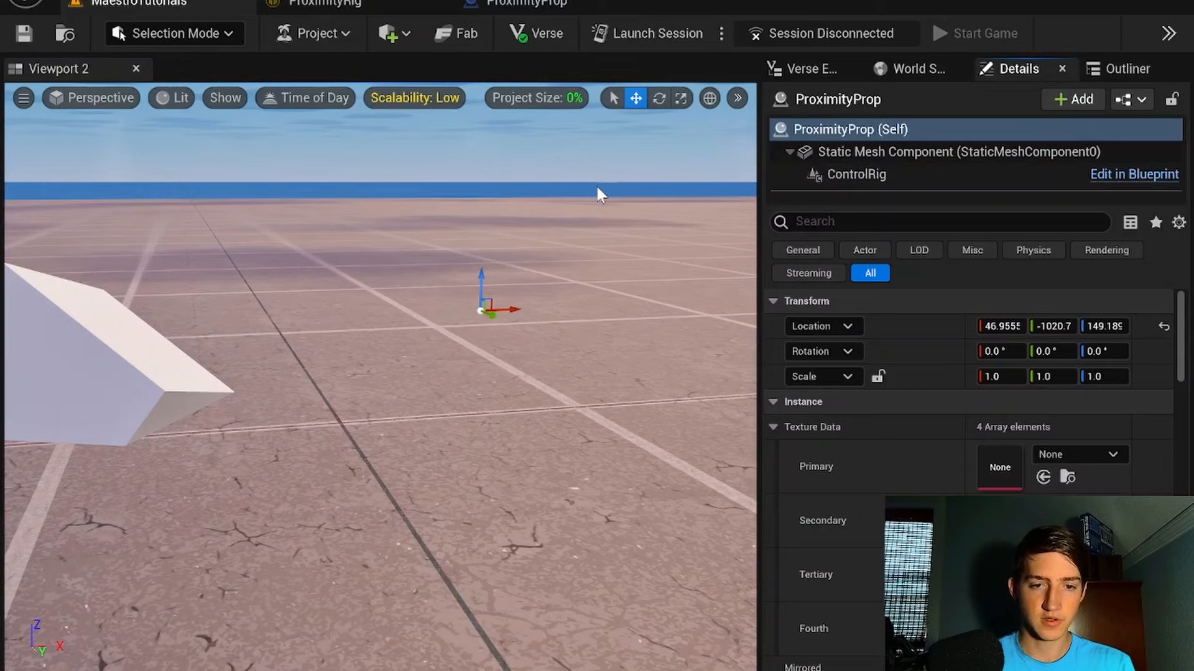
right_drag(599, 194, 612, 205)
Step: Create a second Building Prop blueprint class named EmptyProp in the Collisions folder
key(ctrl+space)
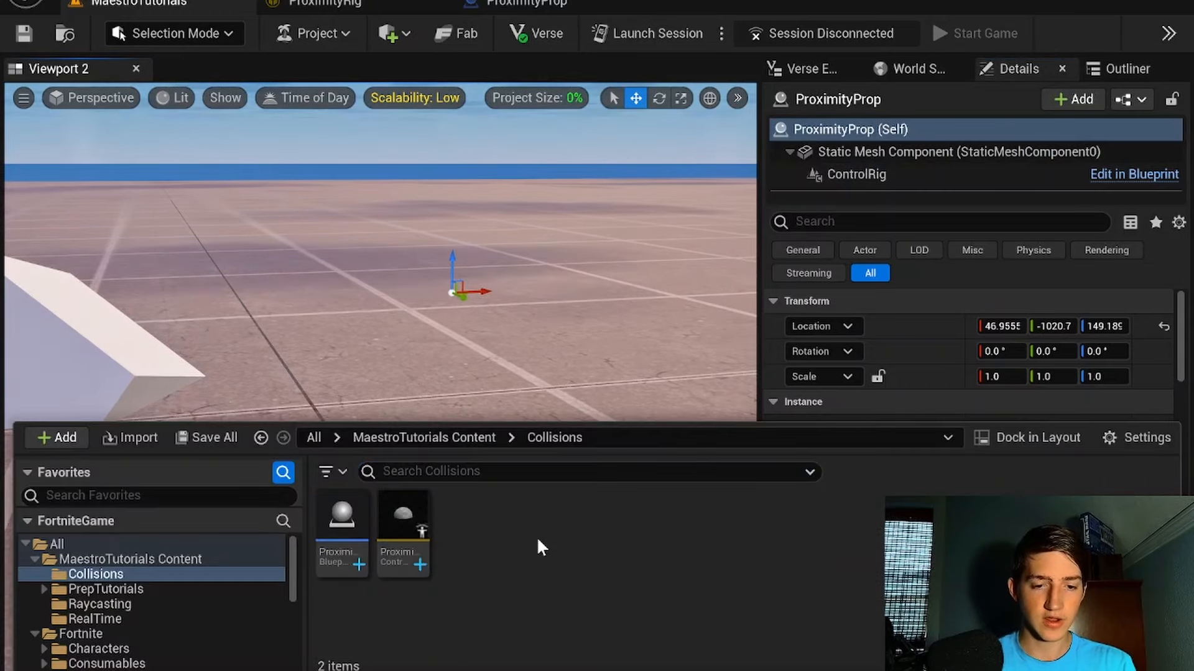
right_click(486, 531)
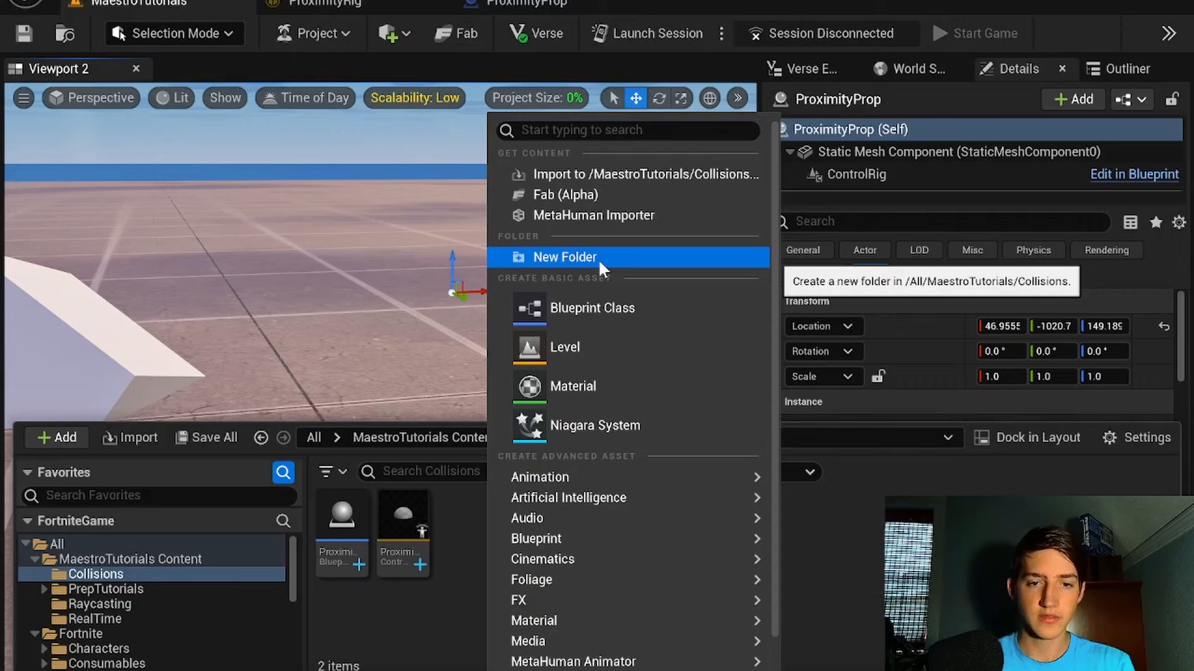
click(599, 313)
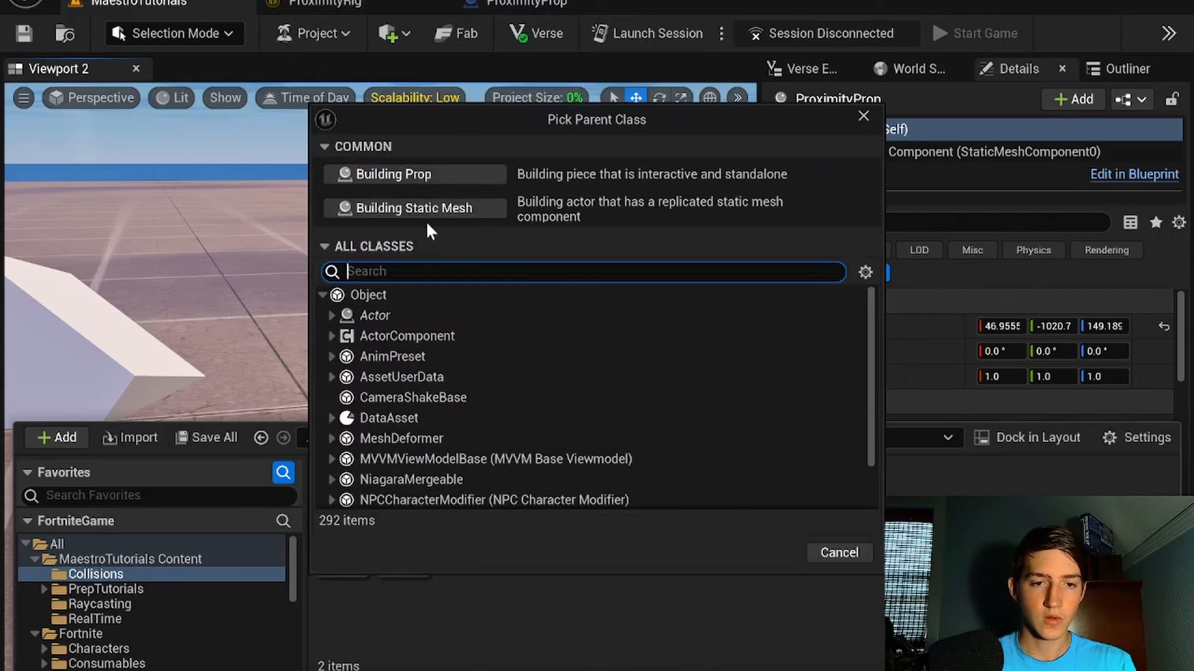
click(413, 173)
text(Em)
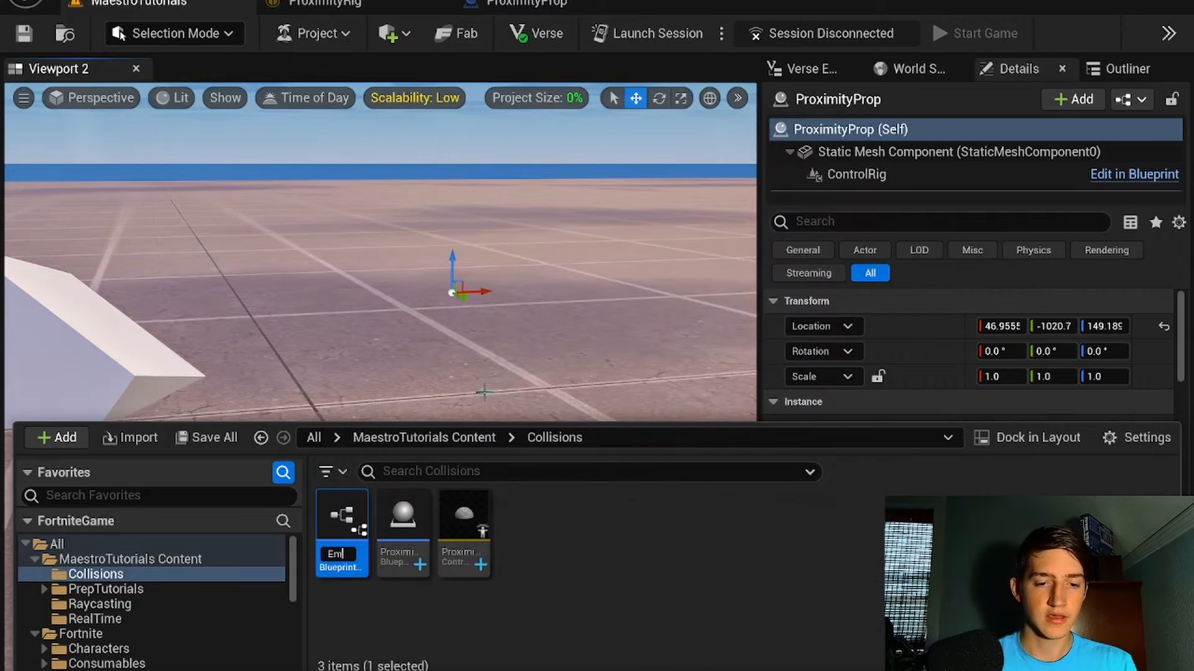
text(ptyProp)
key(Return)
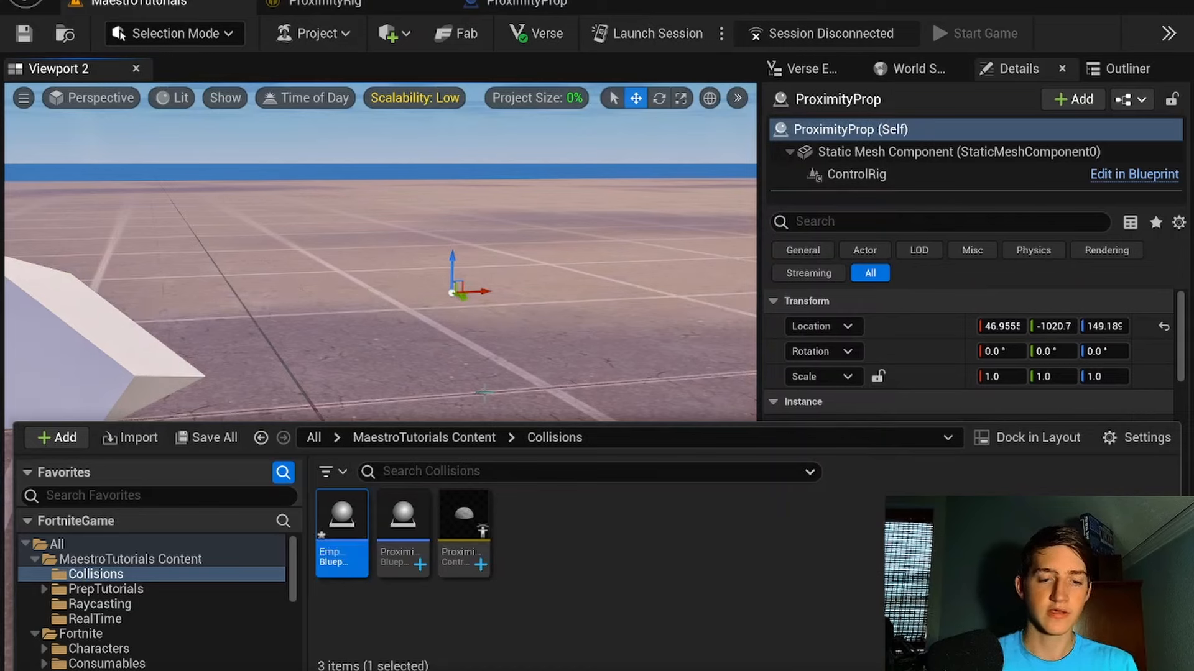
Step: Assign the Sphere mesh to the Editor Only Static Mesh Component of the EmptyProp blueprint and compile it
mouse_move(346, 551)
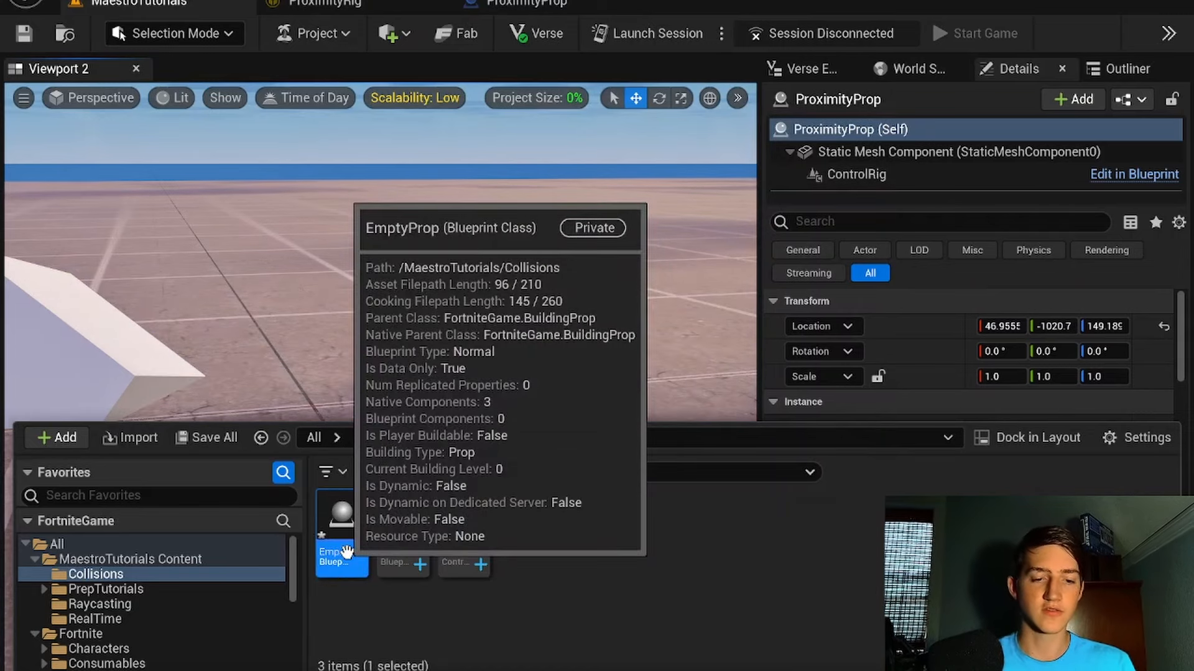
double_click(346, 552)
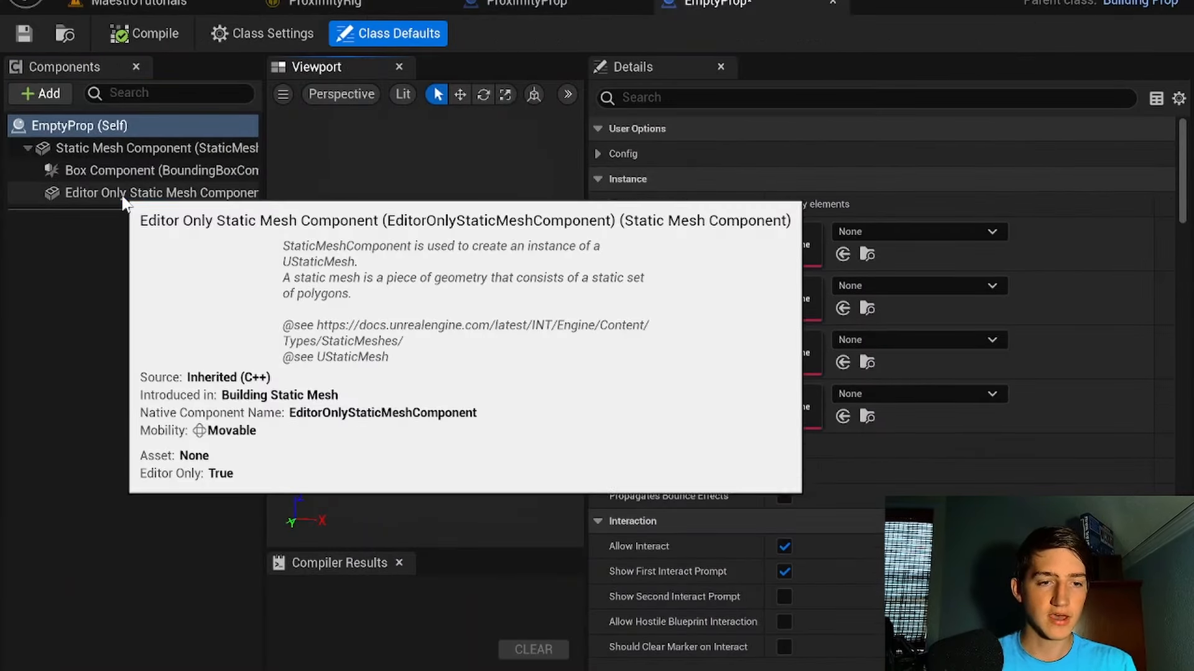
click(131, 194)
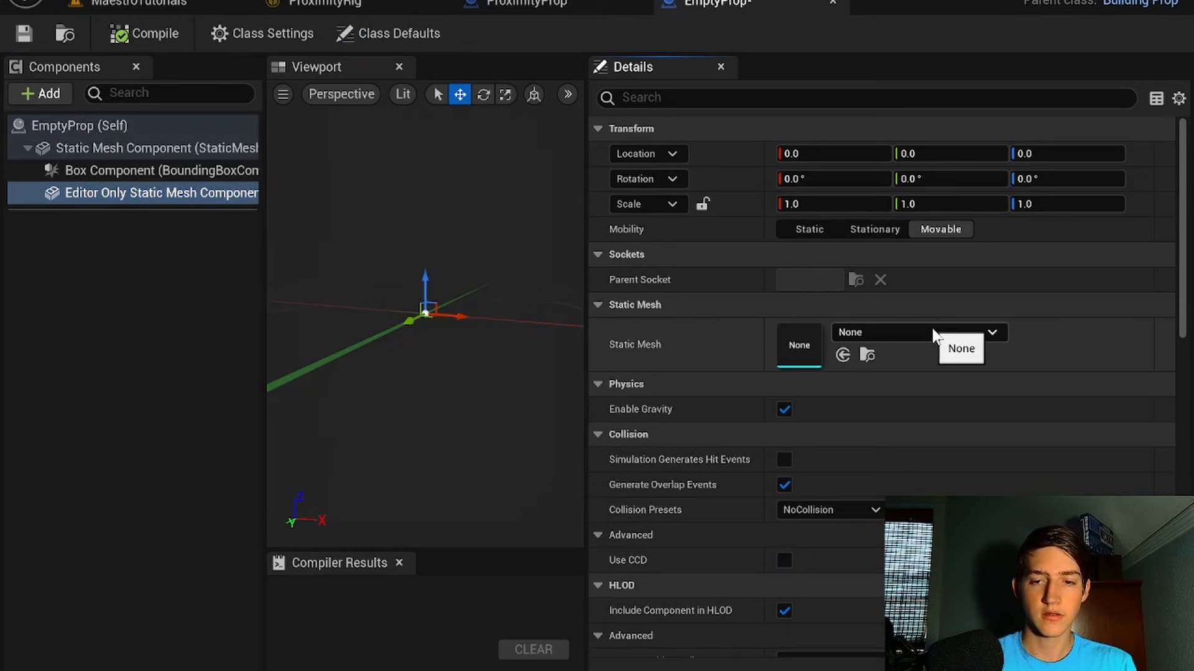
click(934, 336)
text(sphe)
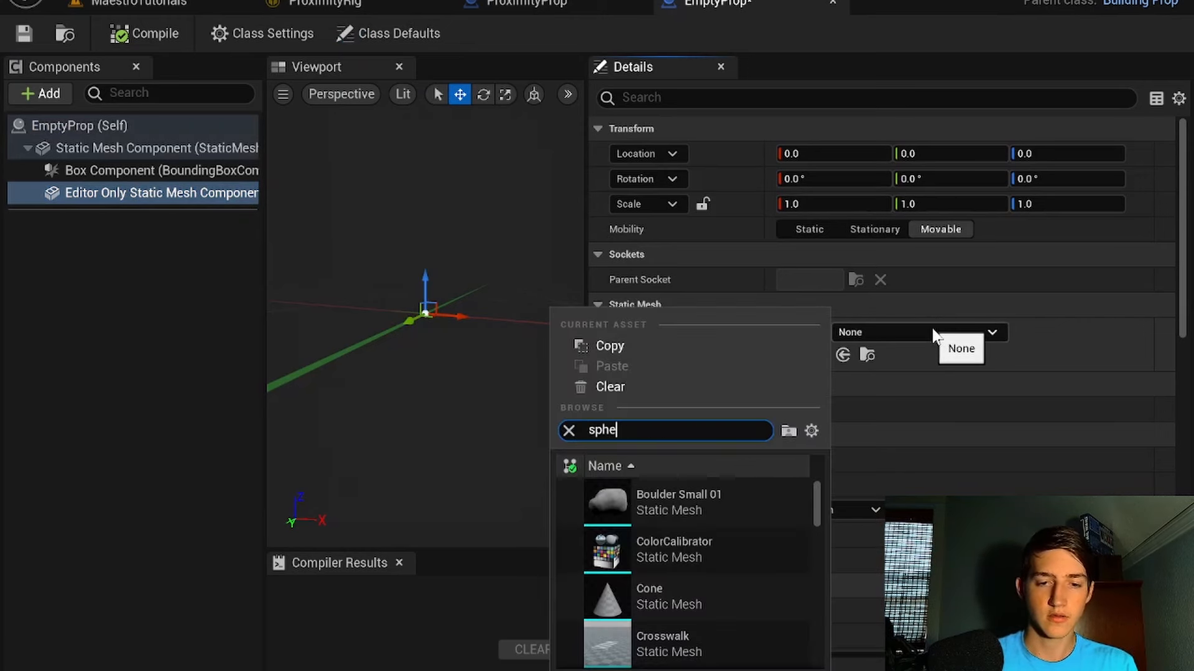
text(re)
click(718, 490)
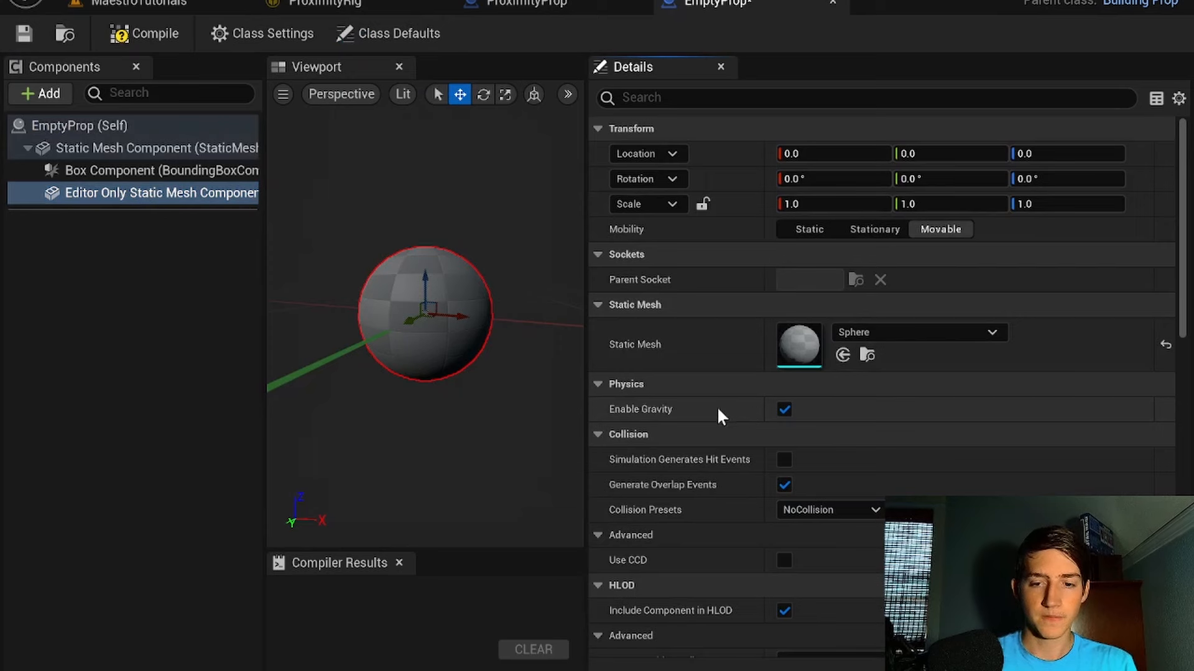
click(144, 34)
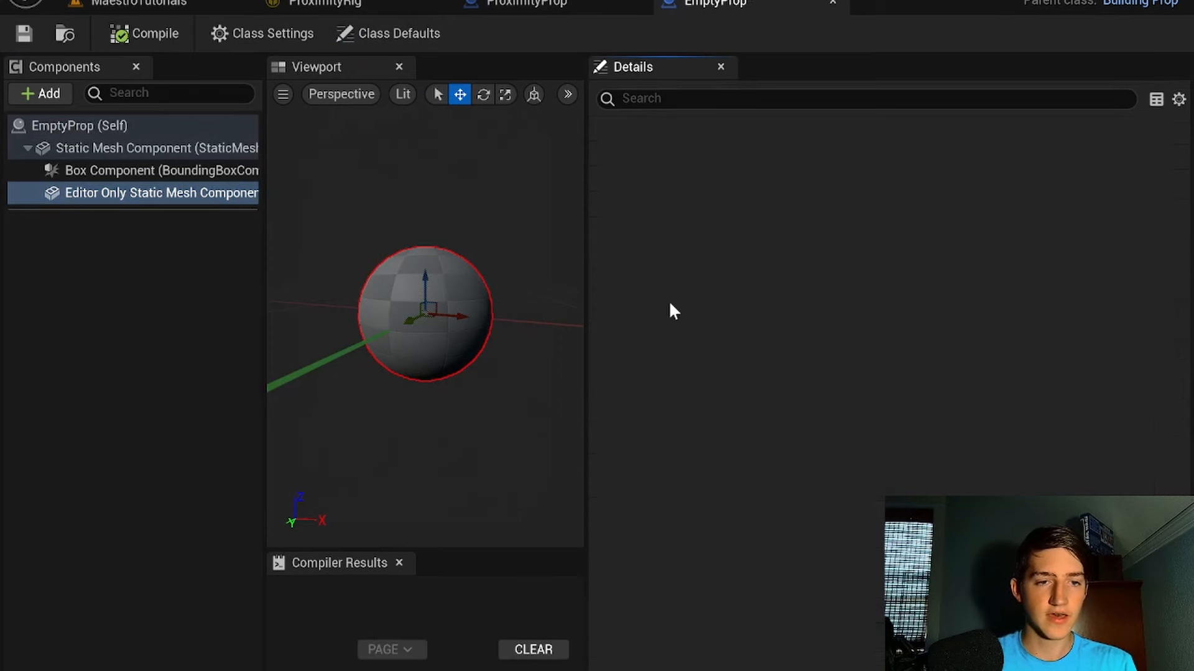
click(123, 174)
click(125, 200)
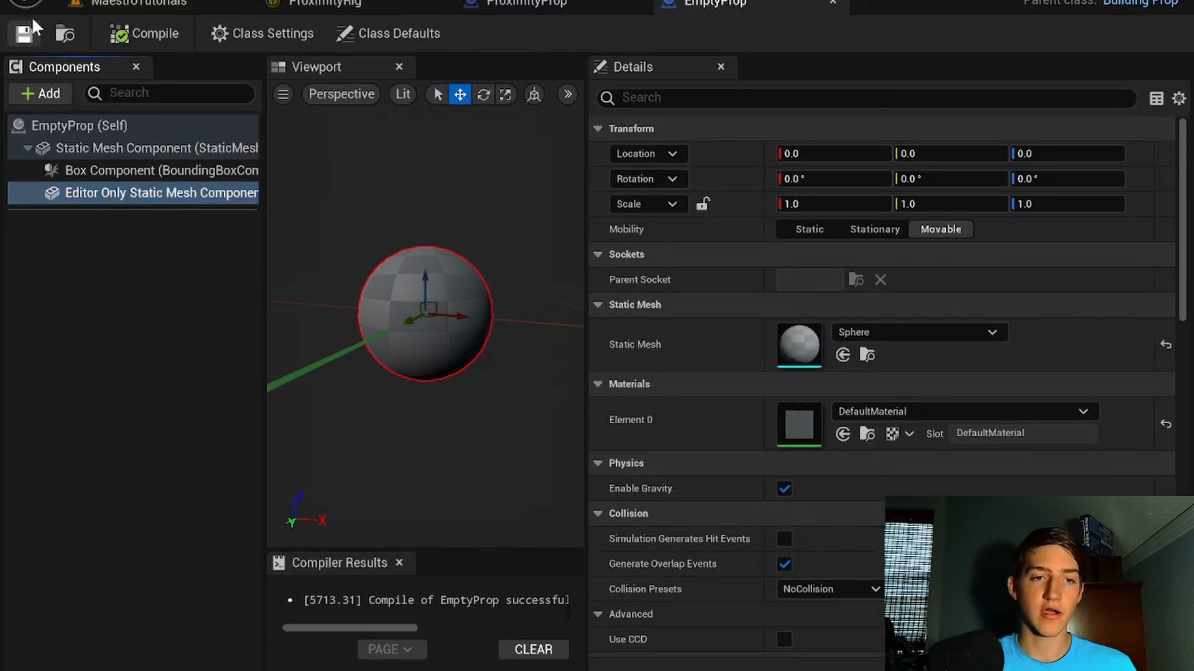
Step: Add a User Defined Elements entry to the placed ProximityProp's ControlRig component and expand its members
click(191, 11)
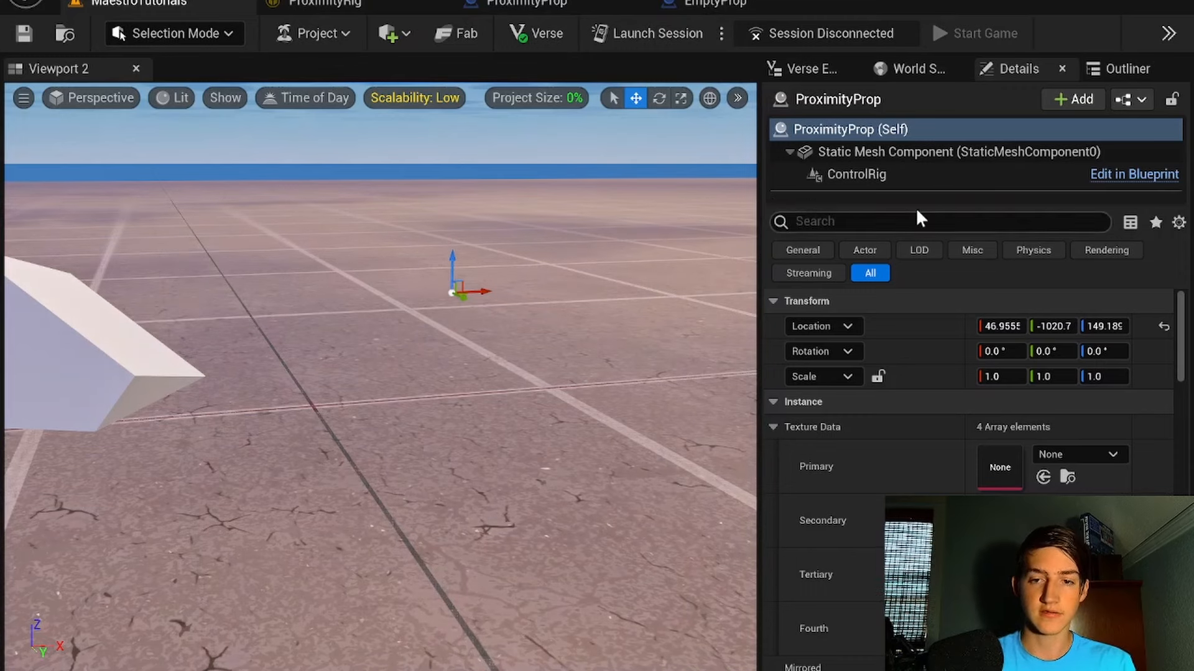
click(957, 174)
scroll(912, 373, down, 2)
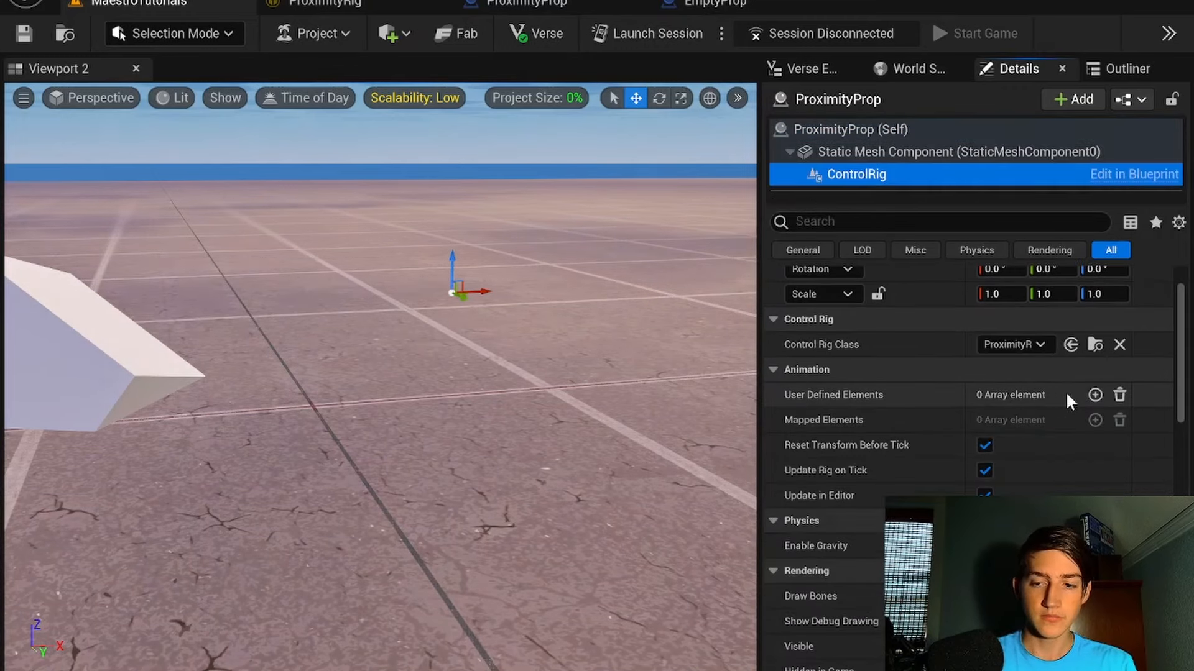
click(1095, 394)
click(791, 419)
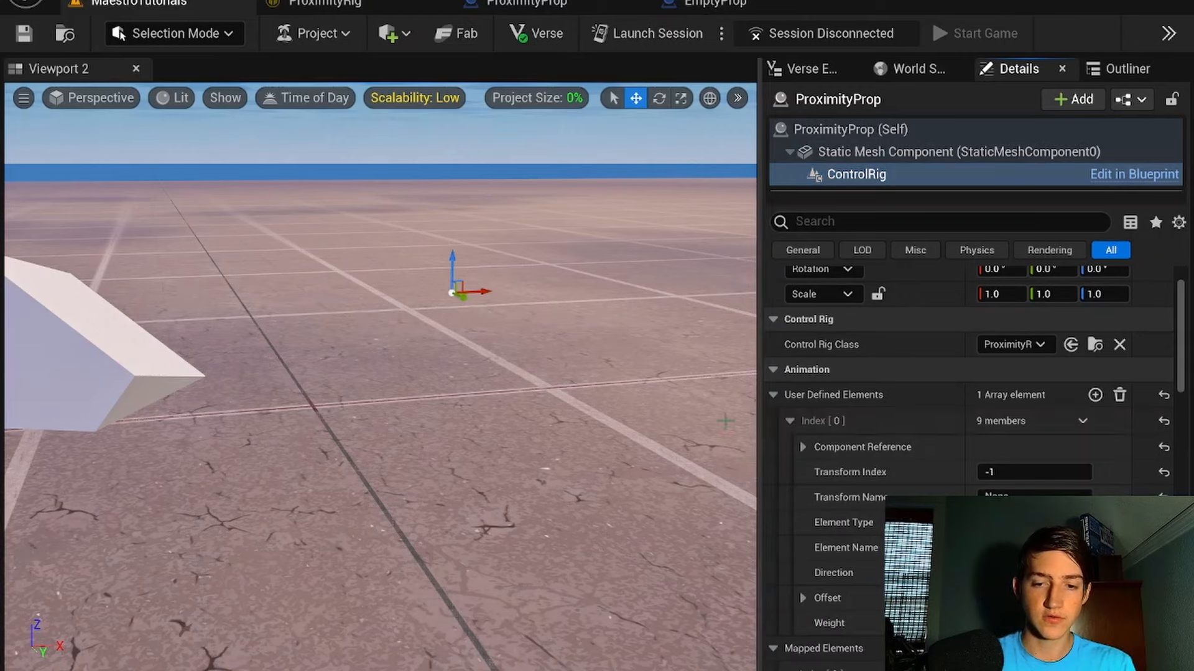
Step: Place an EmptyProp from the Collisions folder in the level beside the ProximityProp
right_drag(558, 413, 628, 416)
key(ctrl+space)
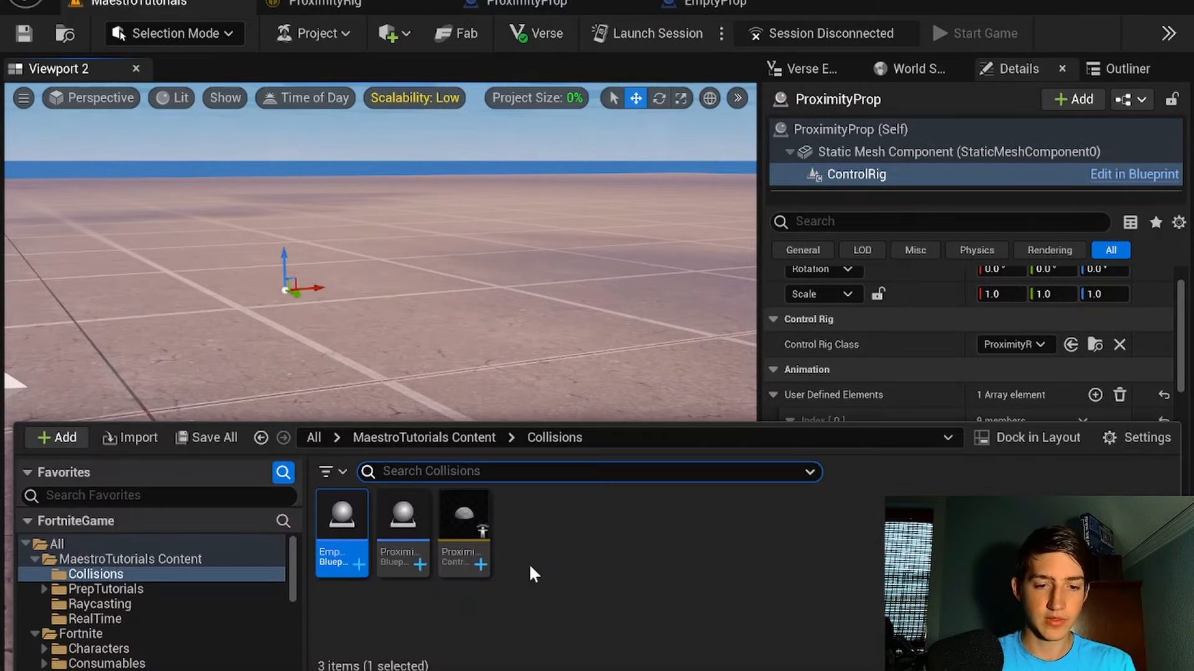
drag(374, 462, 436, 351)
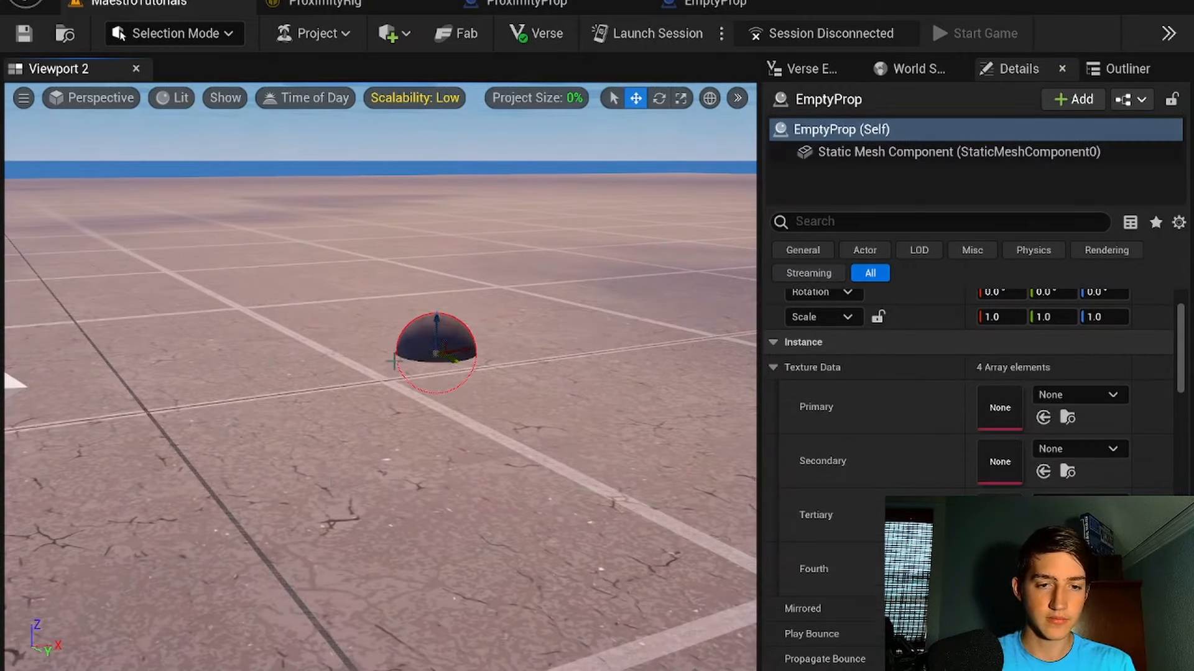
Step: Set the Referenced Actor of the ProximityProp ControlRig's first User Defined Elements entry to the placed EmptyProp
click(1119, 68)
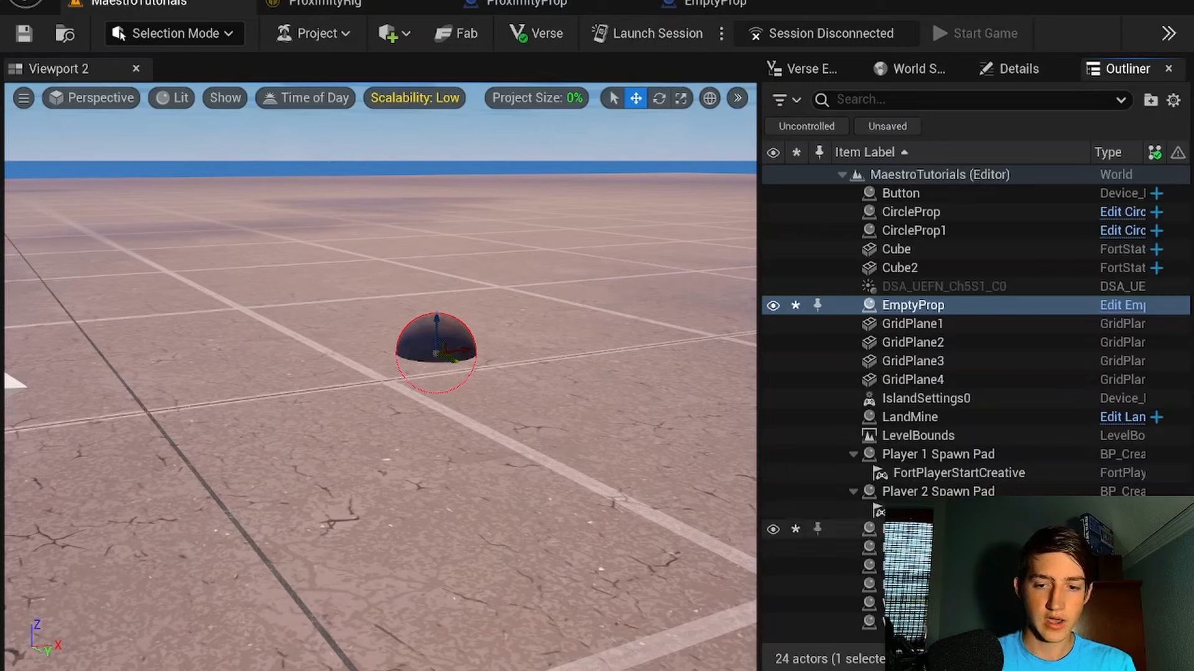
click(896, 528)
click(1011, 68)
key(f)
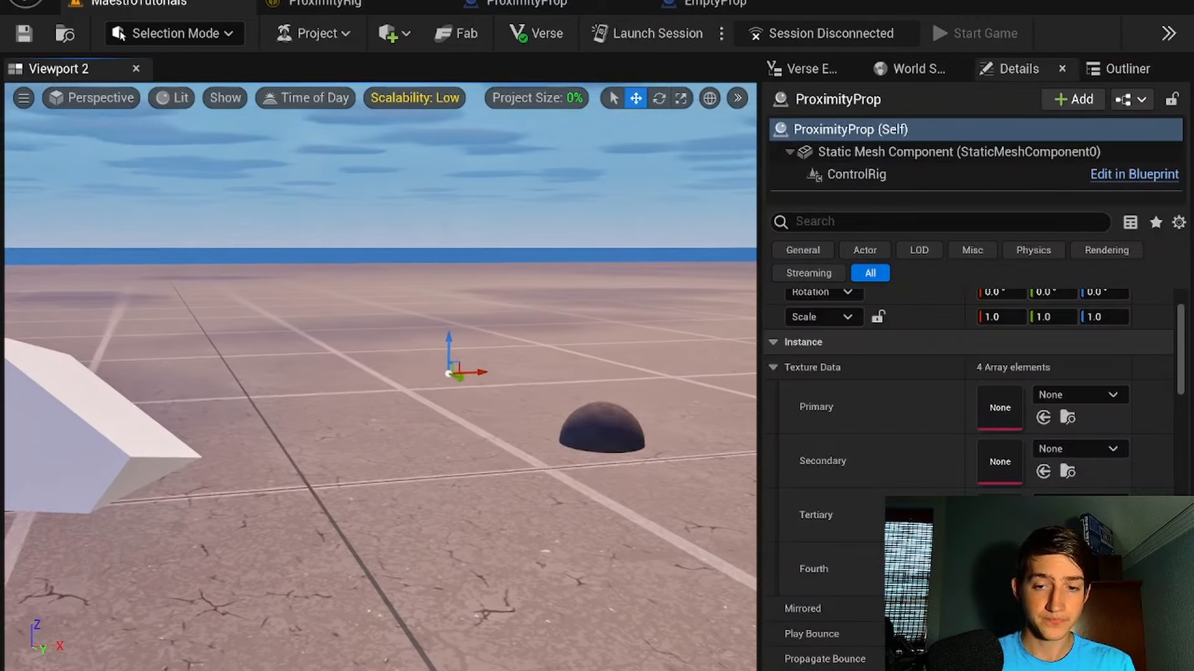
click(864, 175)
click(789, 421)
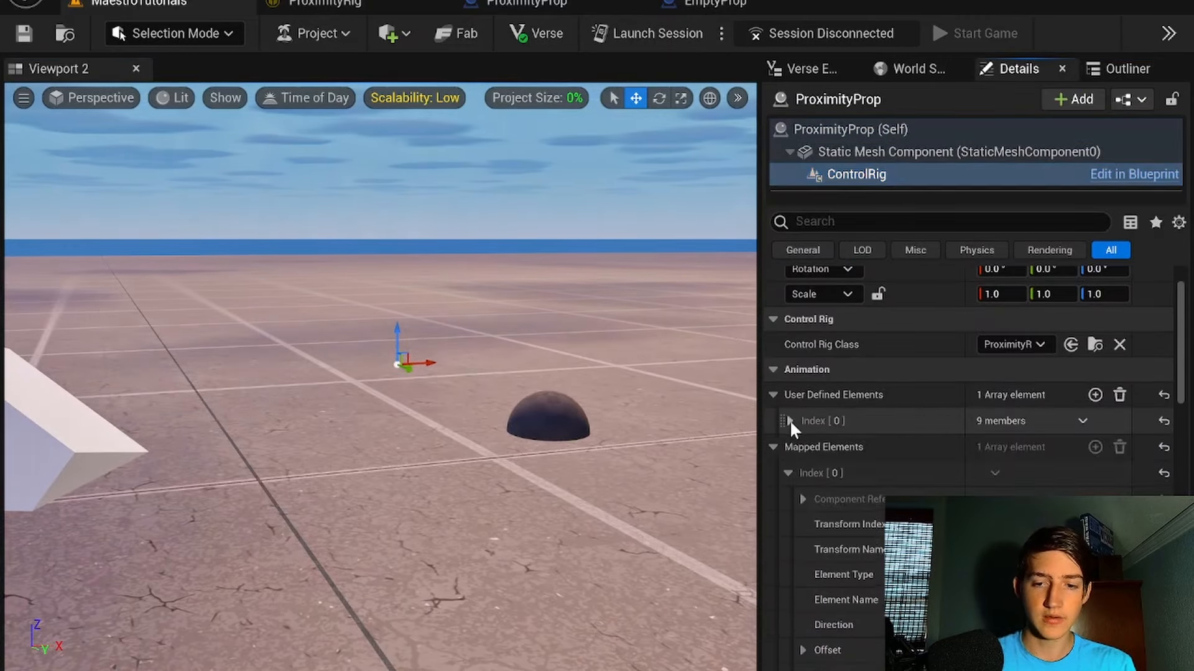
click(790, 421)
click(802, 447)
scroll(871, 442, down, 1)
click(1113, 442)
click(576, 409)
Step: Set the element name of the user defined entry to ProximityCtrl and its element type to Control
scroll(908, 440, down, 3)
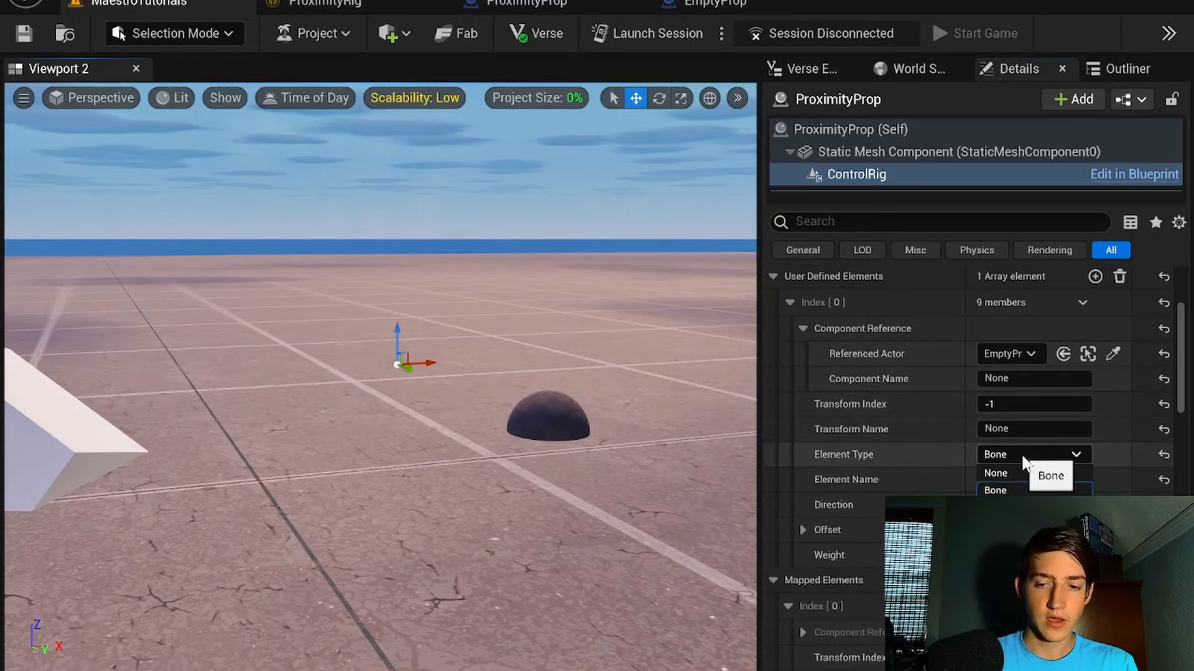
click(1023, 456)
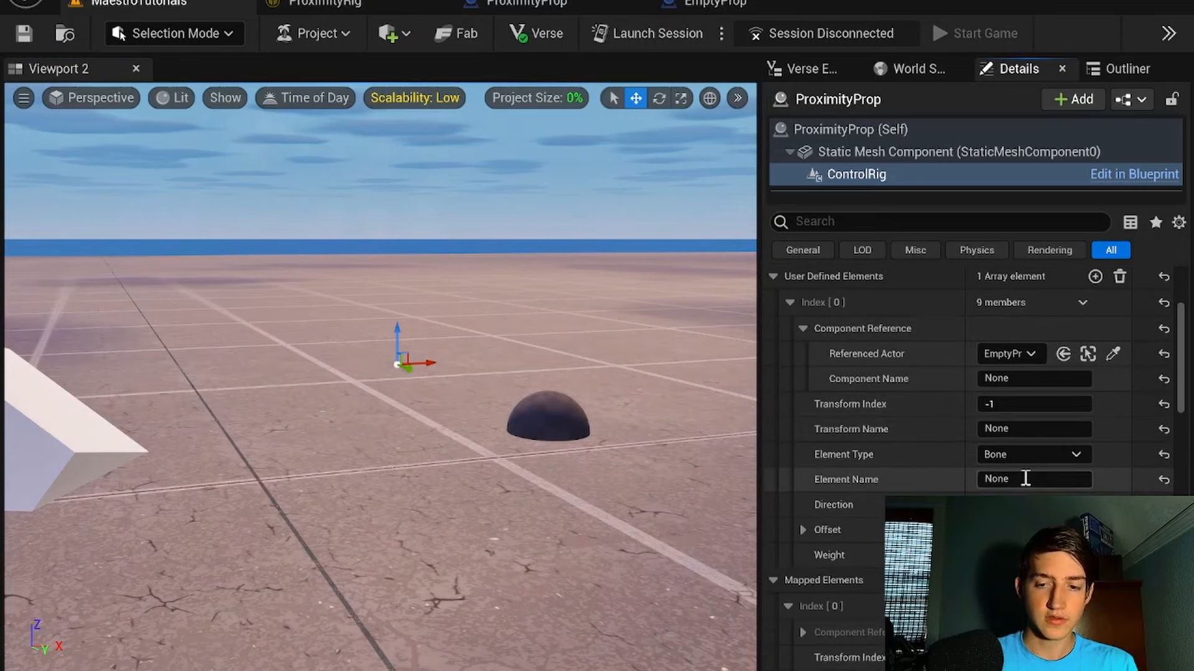
click(332, 6)
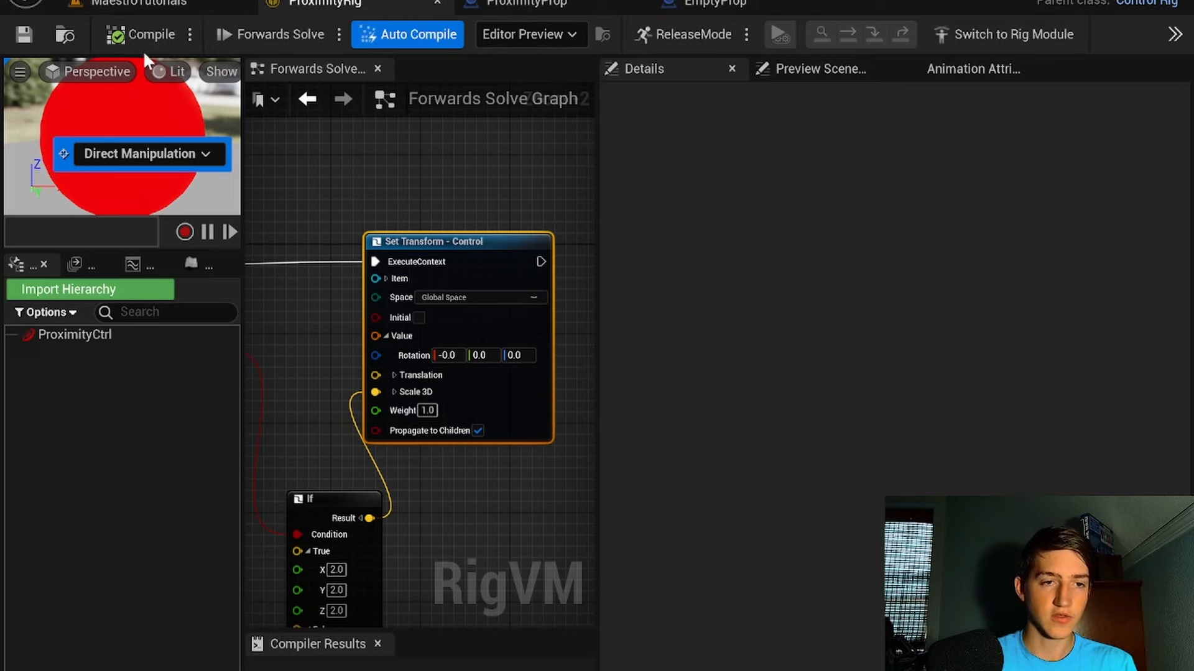
click(134, 5)
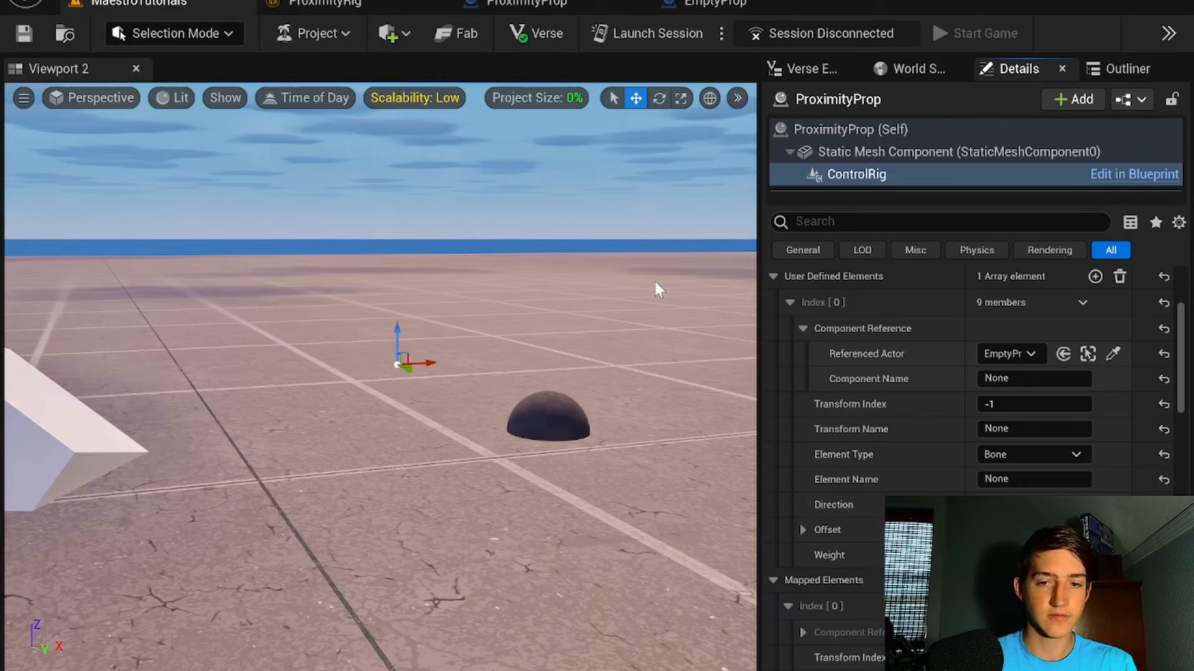
click(1022, 484)
text(ProximityCtrl)
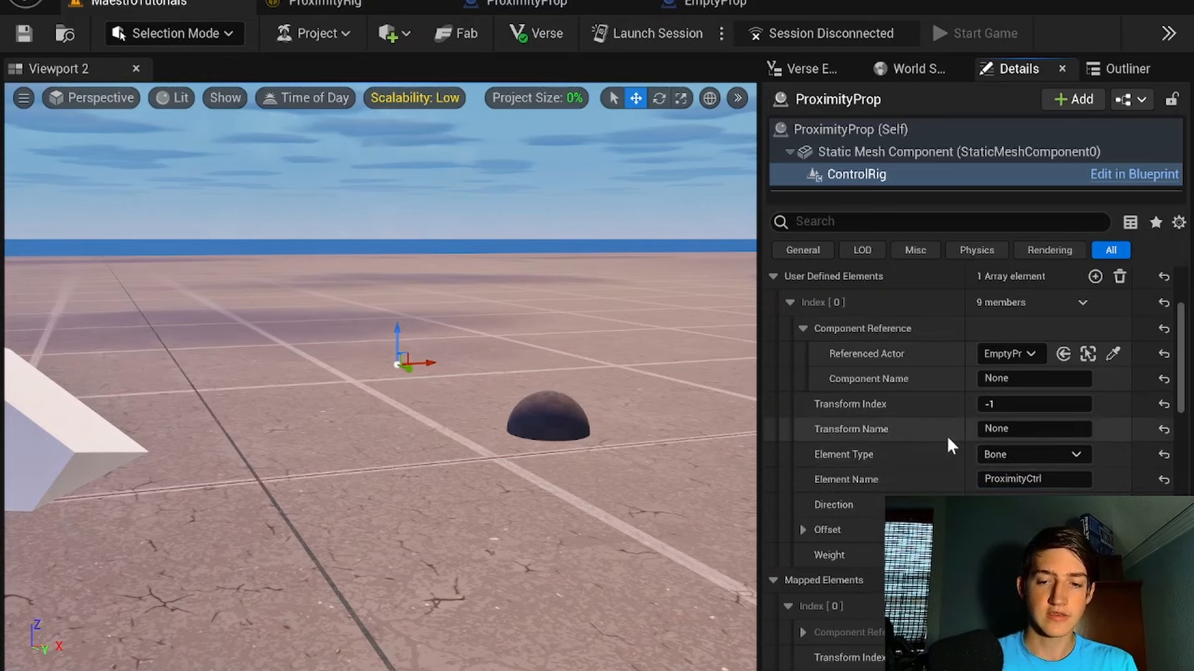
click(1032, 454)
click(1002, 526)
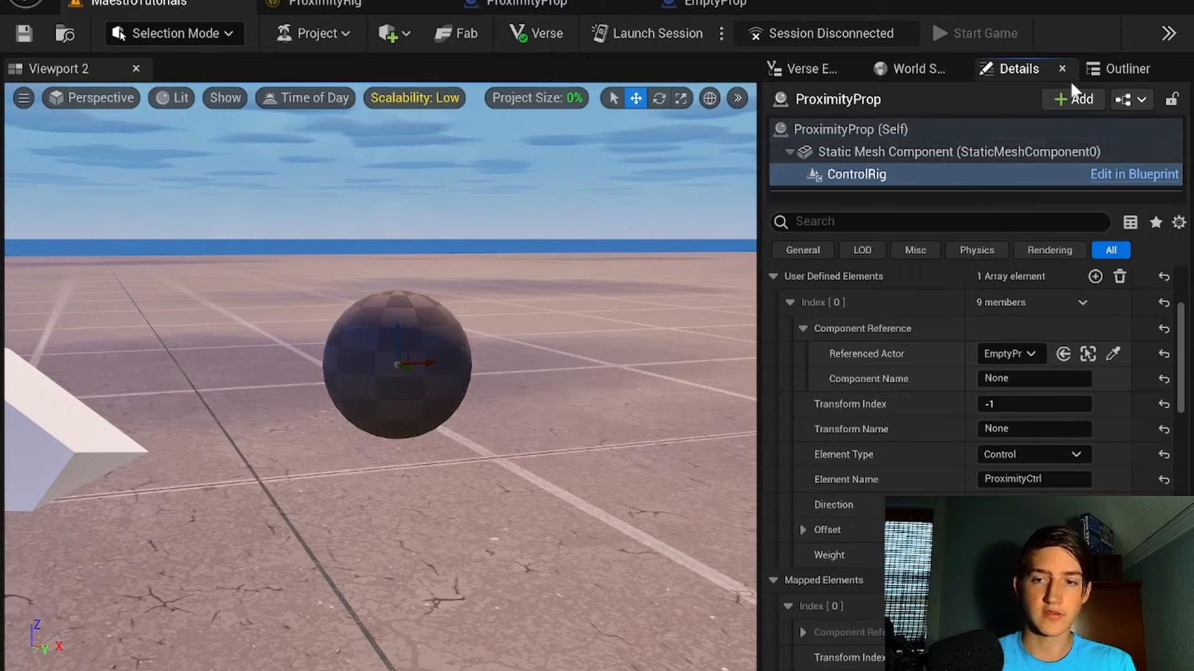
Step: Select the placed EmptyProp, check its transform values and save the level
click(1119, 69)
click(910, 304)
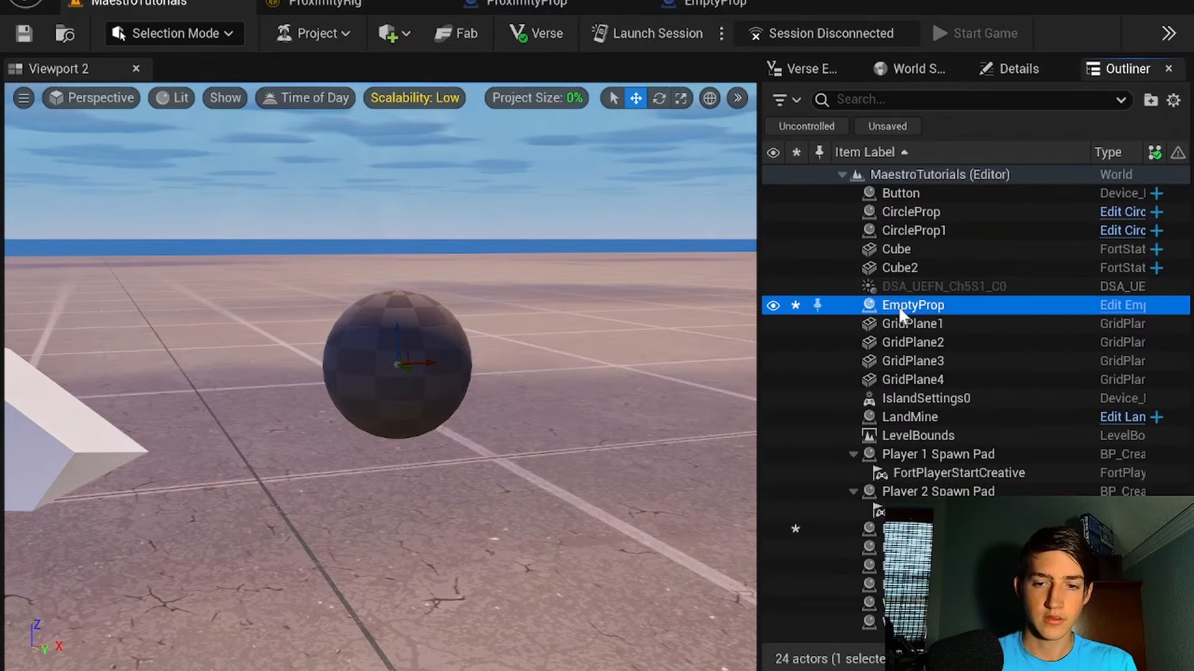
click(1012, 69)
scroll(904, 394, up, 4)
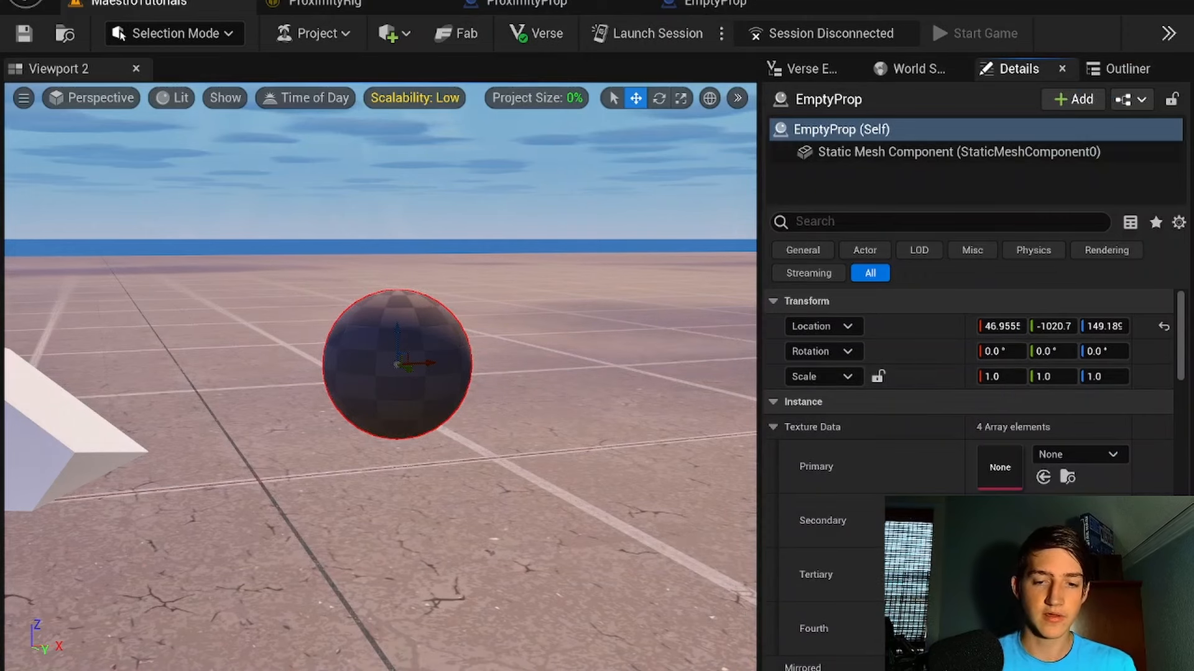
key(ctrl+s)
click(735, 554)
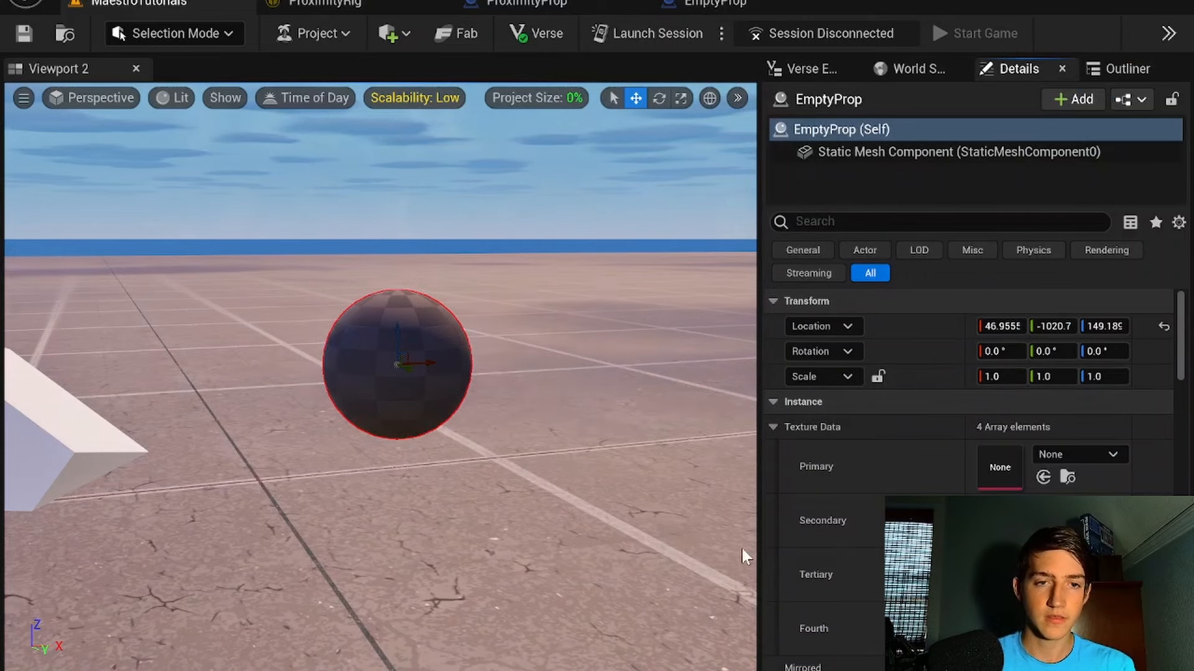
Step: Add a Cube shape to the level near the sphere
click(401, 38)
mouse_move(438, 149)
click(608, 152)
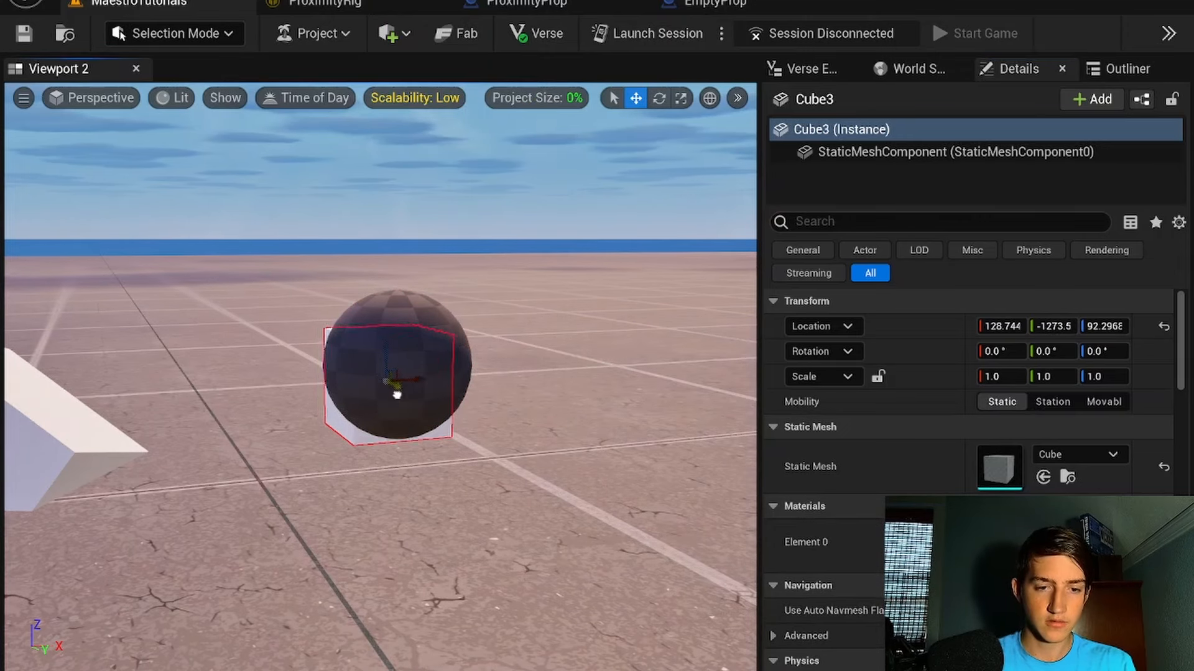
Step: Move the new cube around the sphere to test the proximity scaling, leaving it just below the sphere
drag(440, 439, 453, 458)
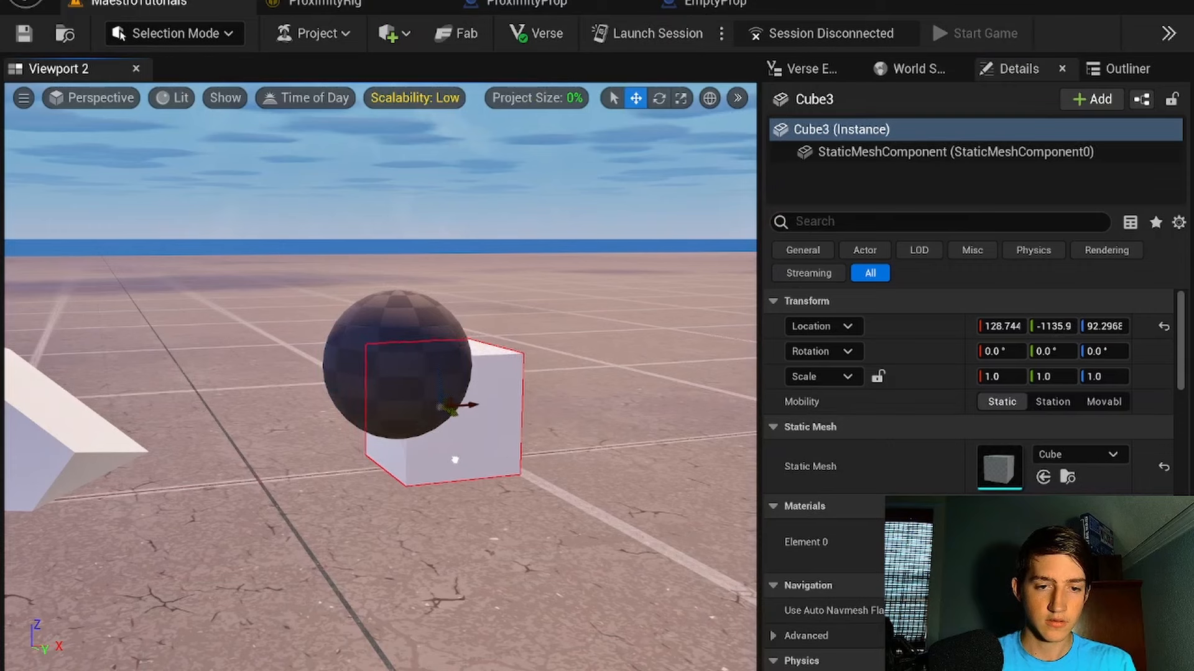
drag(468, 407, 430, 401)
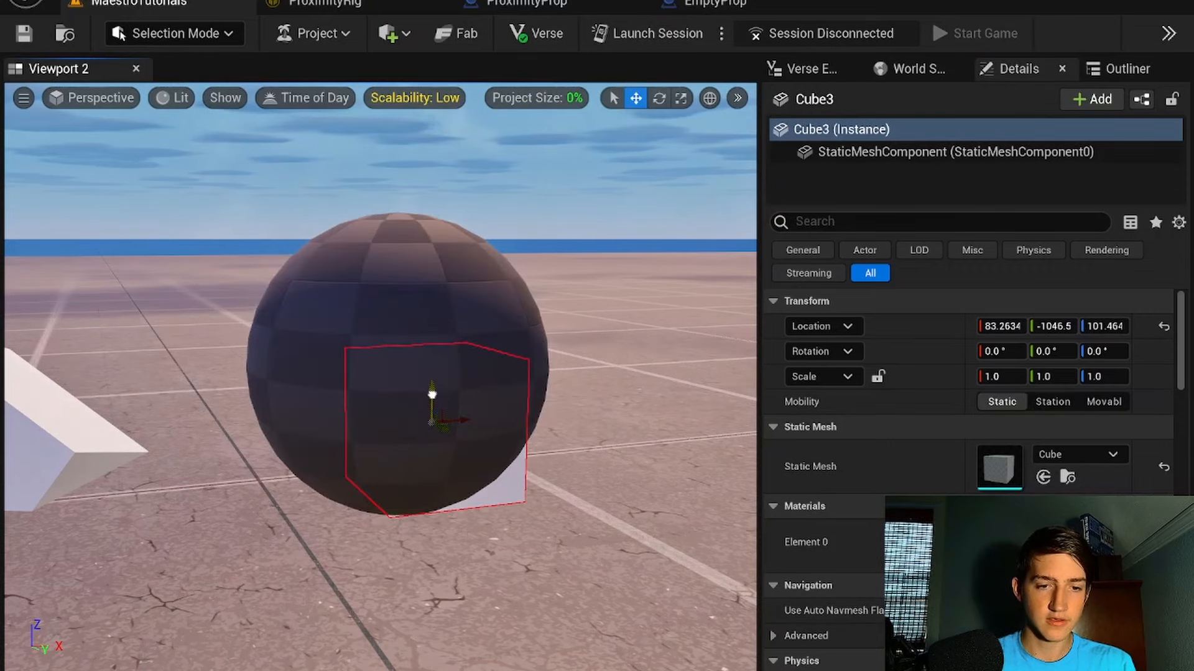
mouse_move(432, 393)
mouse_down()
mouse_move(440, 421)
mouse_move(421, 320)
mouse_move(429, 391)
mouse_up()
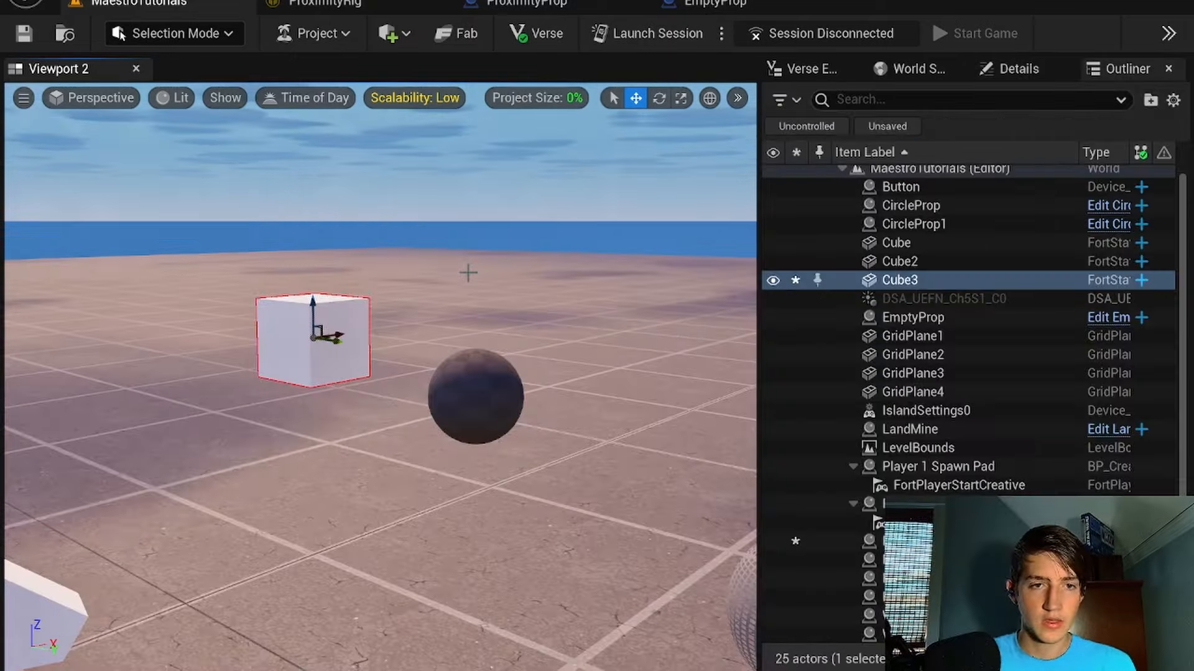
drag(331, 342, 488, 475)
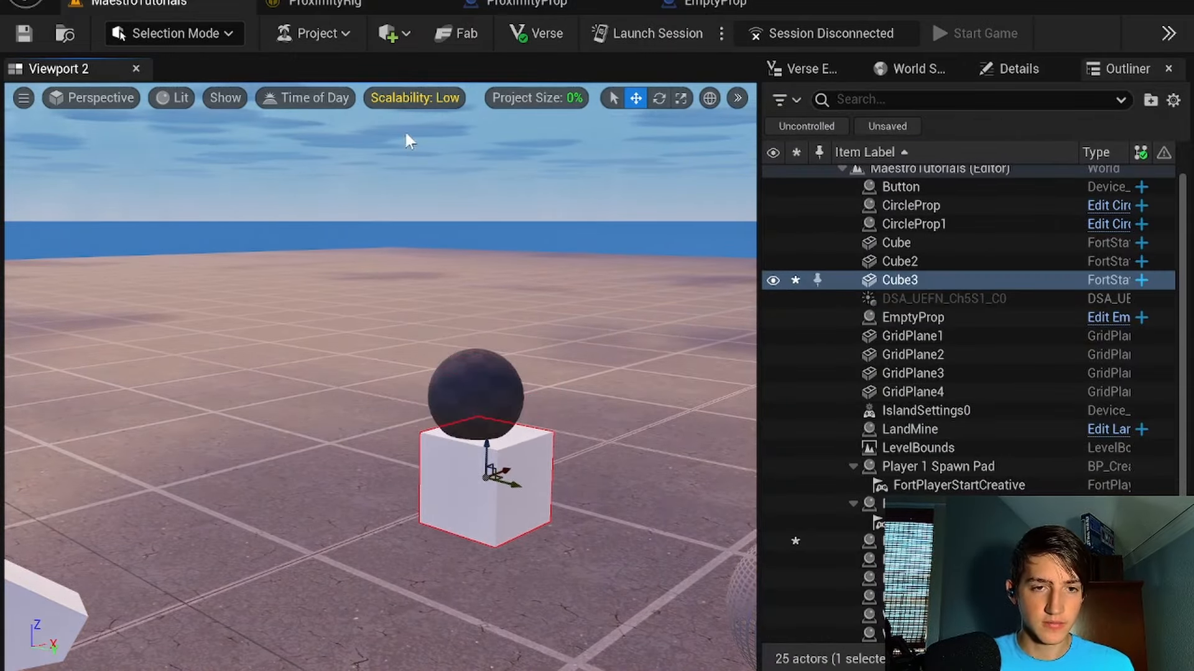
Step: Set the Radius of the Sphere Trace By Trace Channel node in ProximityRig to 512 and compile the rig
click(341, 9)
right_drag(391, 343, 367, 358)
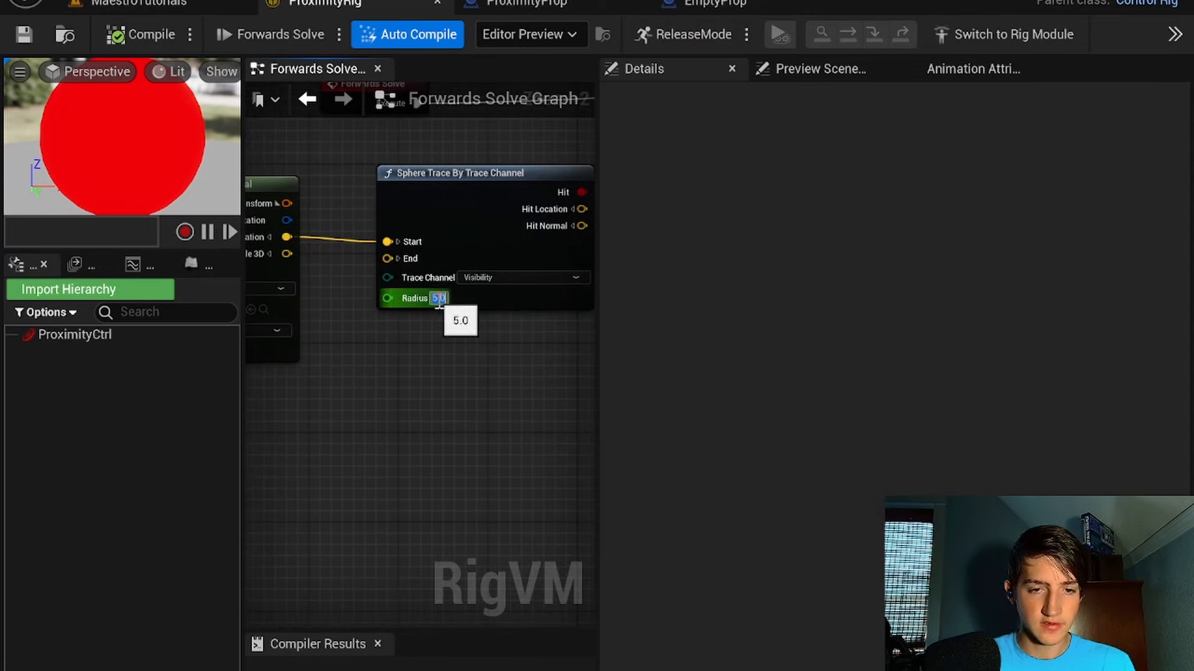
text(512)
key(Return)
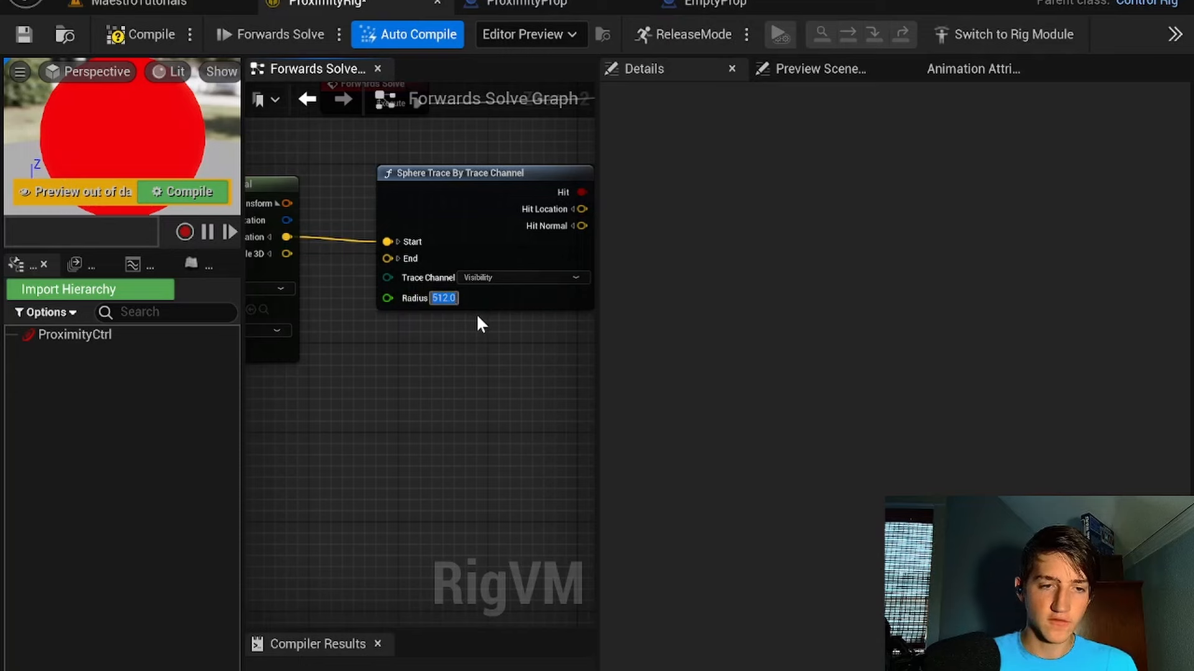
click(118, 34)
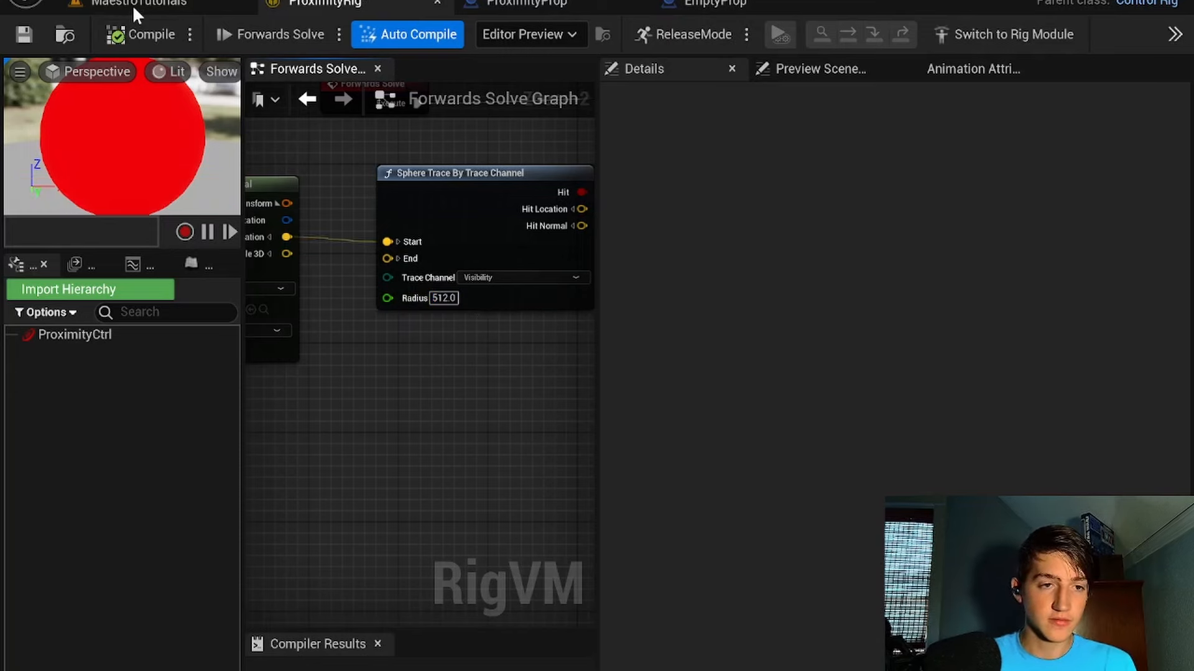
Step: Raise the cube in the level to a height above the sphere
click(132, 5)
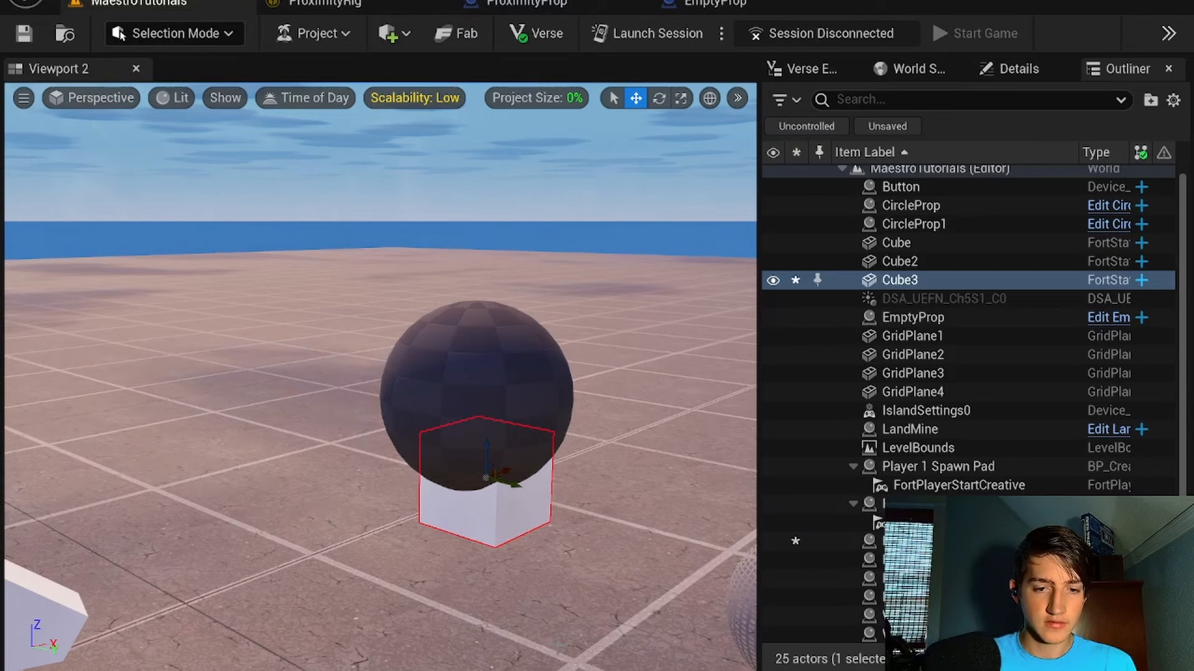
drag(488, 455, 486, 227)
scroll(493, 221, down, 2)
Step: Select the ProximityProp and raise it to the cube's height
click(466, 367)
scroll(554, 368, down, 2)
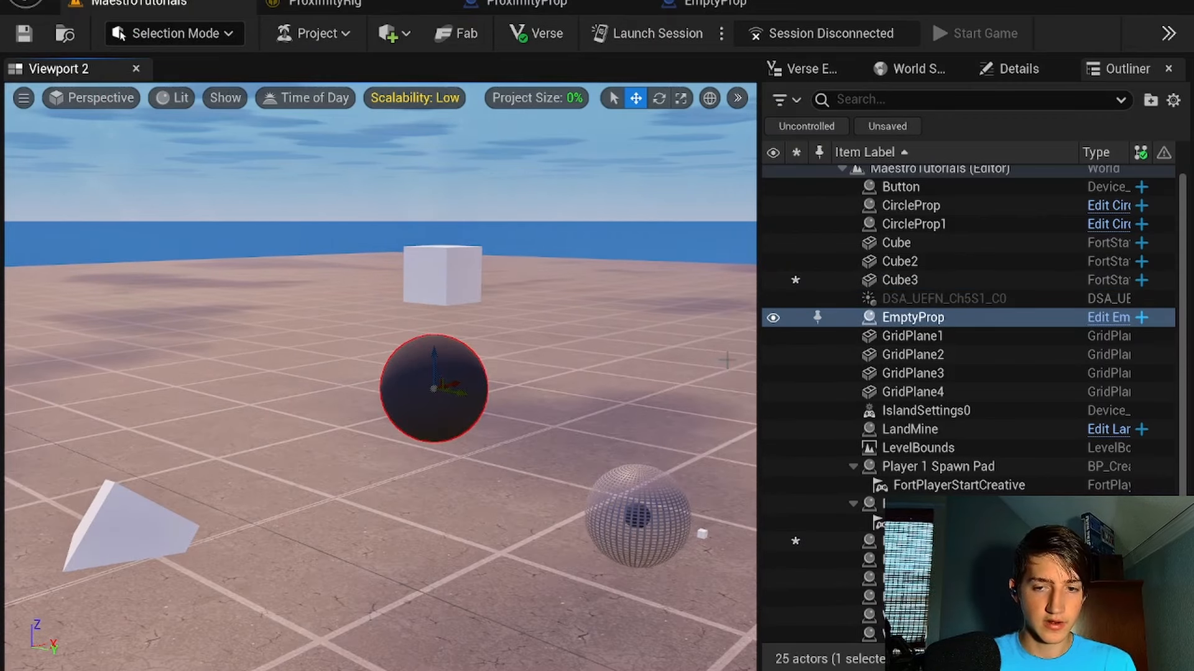
click(917, 542)
drag(436, 357, 437, 227)
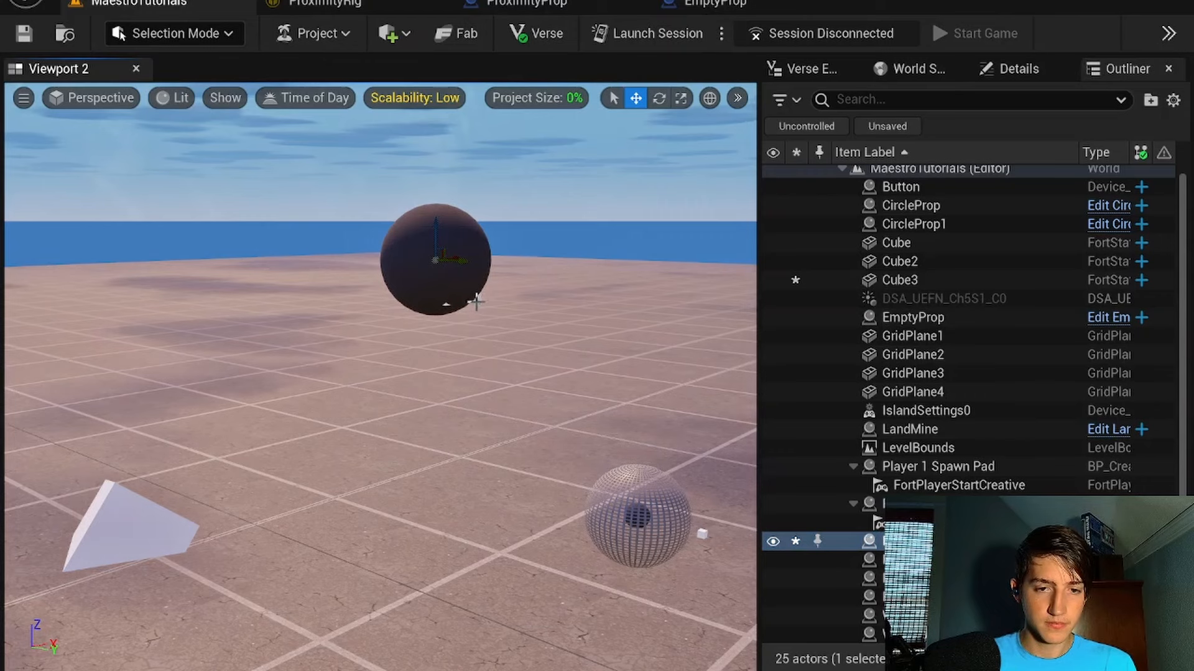
Step: Move the cube sideways out of the sphere and check the scaling from a wider view
click(471, 276)
drag(459, 276, 741, 281)
scroll(485, 339, down, 4)
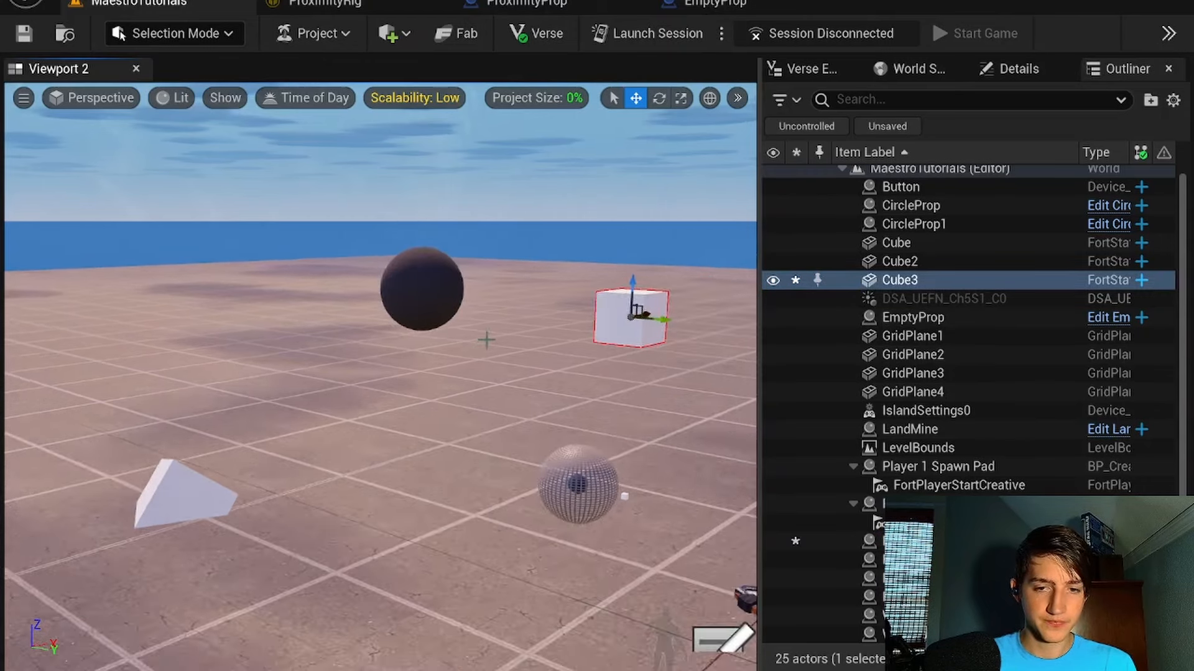
right_drag(485, 338, 621, 379)
scroll(485, 338, down, 5)
drag(349, 250, 307, 271)
right_drag(307, 271, 205, 249)
right_drag(389, 282, 519, 221)
Step: Create a new control named RadiusCtrl in the ProximityRig hierarchy
click(336, 4)
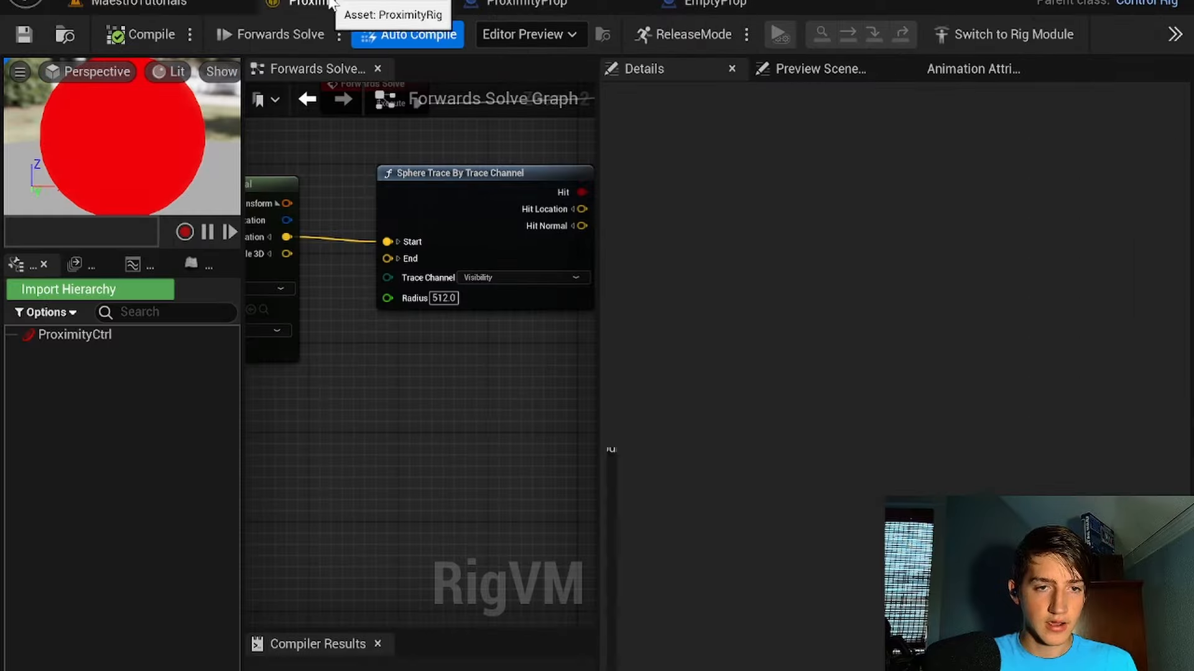
mouse_move(431, 408)
right_down()
mouse_move(440, 376)
mouse_move(424, 397)
right_up()
scroll(424, 397, down, 1)
click(86, 368)
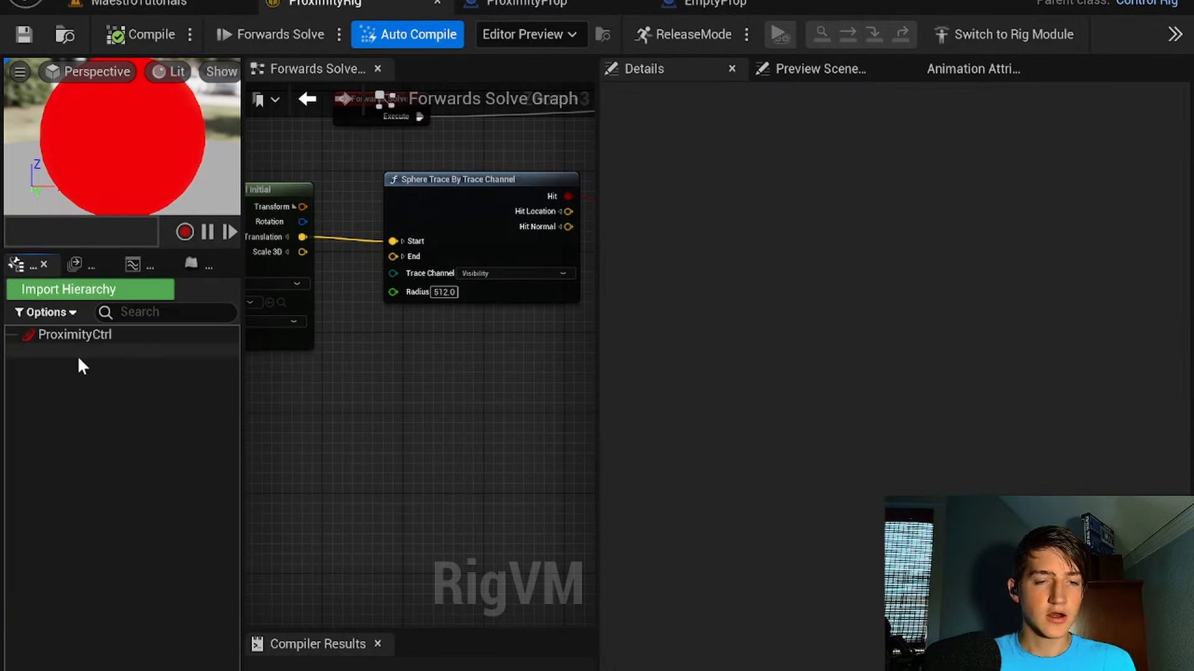
right_click(85, 352)
mouse_move(217, 278)
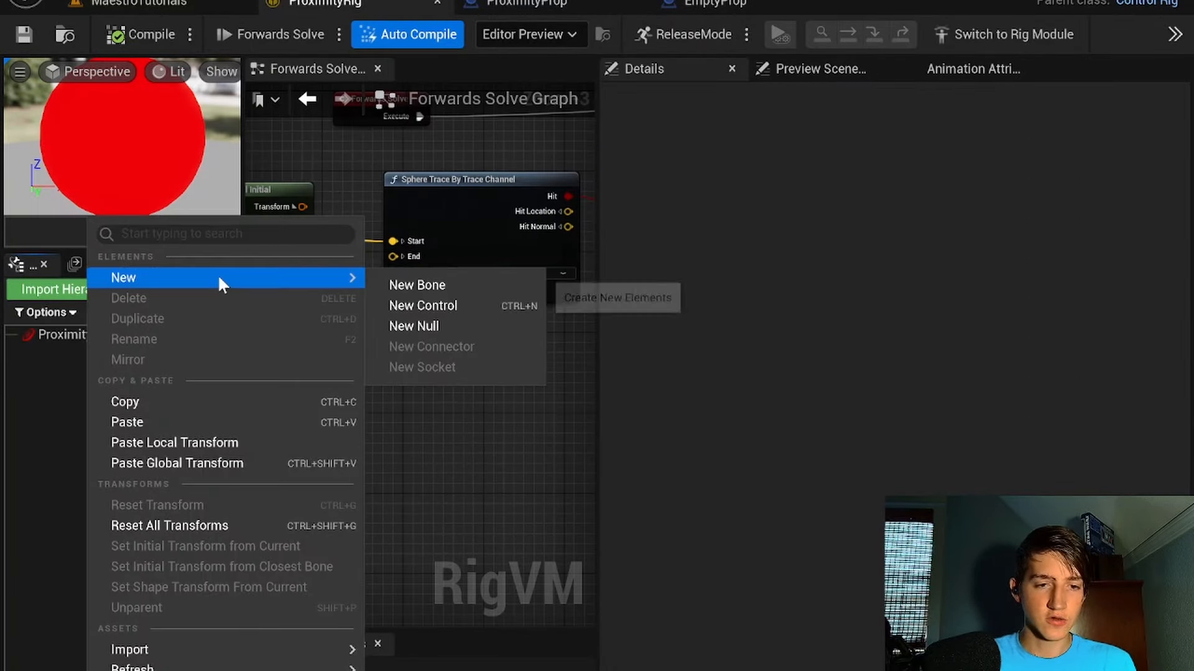
click(427, 306)
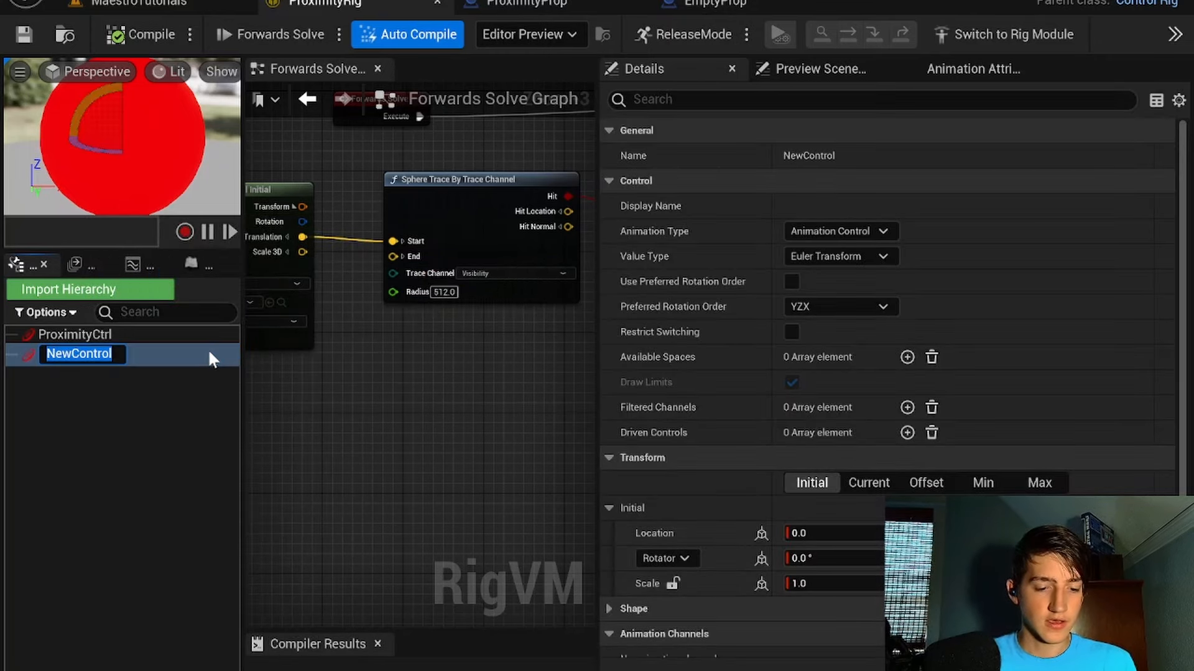
text(RadiusCtrl)
key(Return)
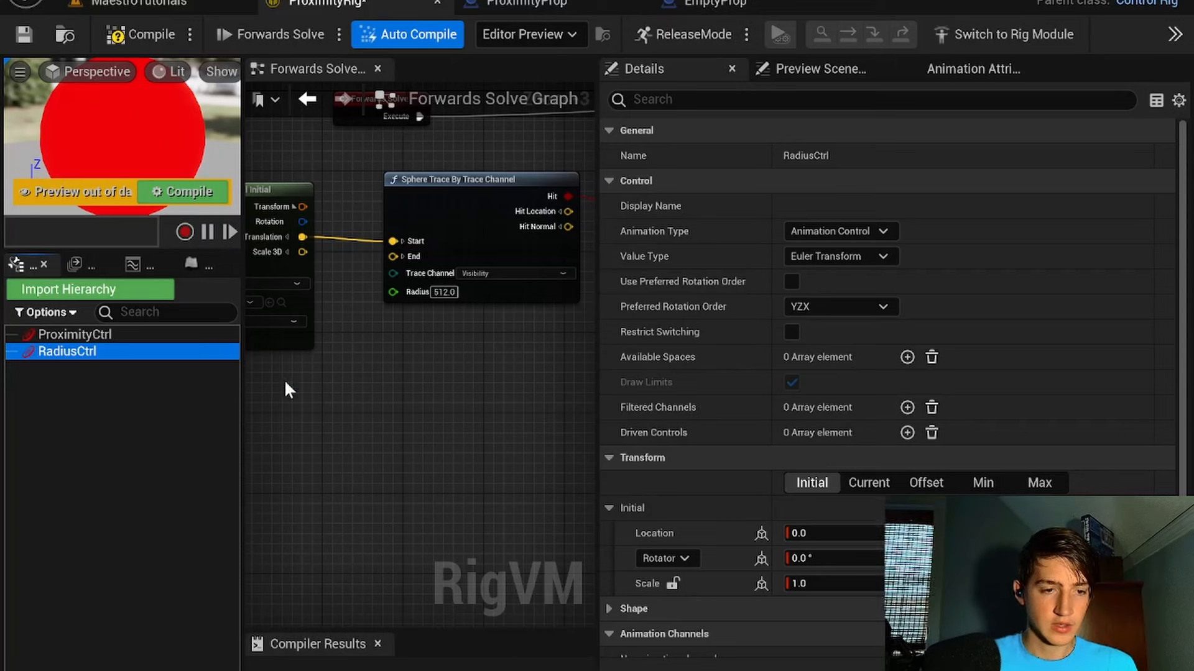
Step: Add a Get Transform node for RadiusCtrl, connect its Scale 3D Z to the sphere trace's Radius, and save the rig
drag(285, 383, 352, 428)
click(435, 463)
drag(435, 434, 229, 392)
right_drag(419, 405, 498, 399)
click(373, 402)
drag(370, 381, 471, 370)
click(466, 434)
right_drag(533, 409, 453, 434)
drag(403, 508, 527, 314)
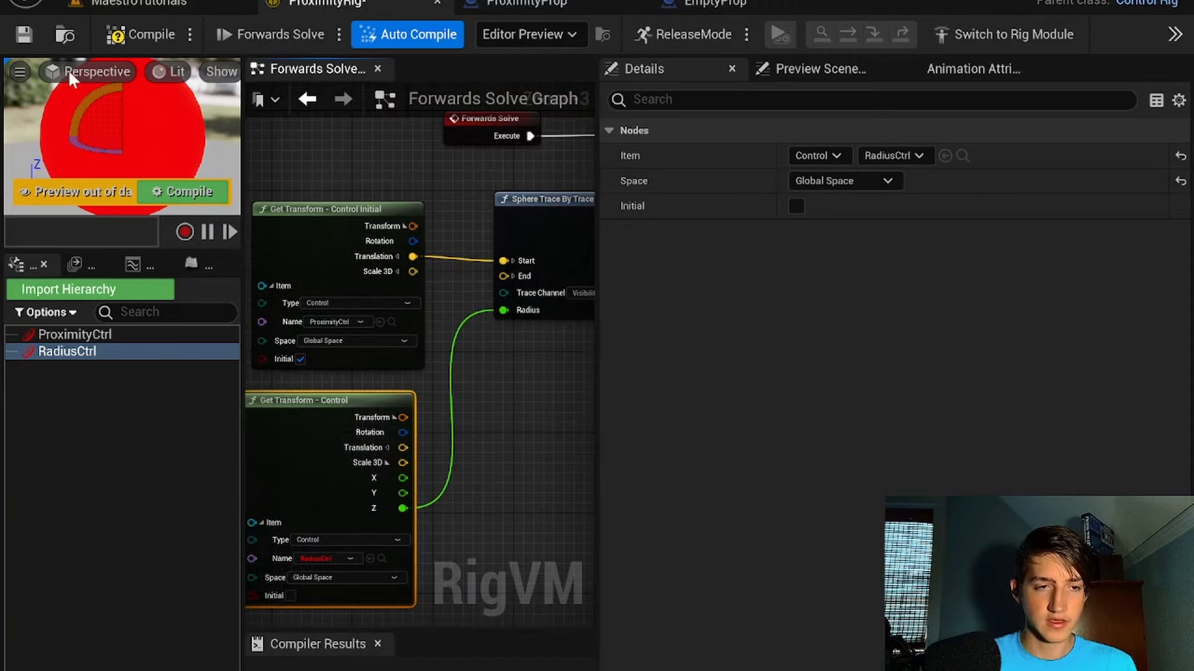
click(24, 34)
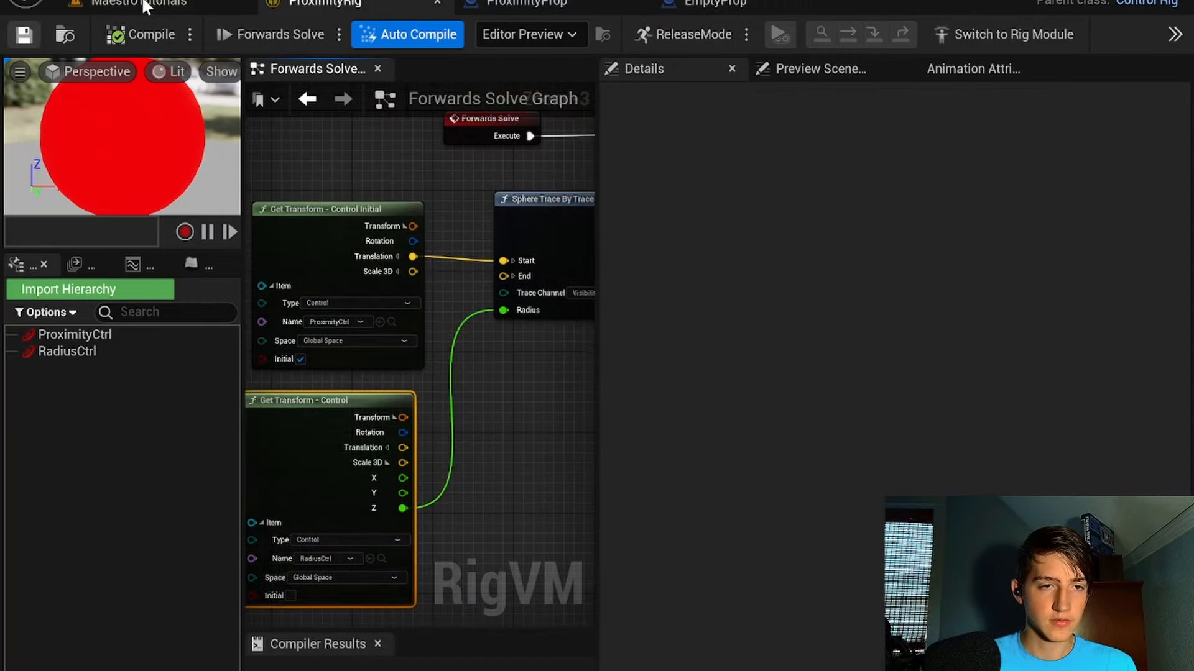
Step: Add a second User Defined Elements entry to the placed ProximityProp's ControlRig and expand its members
click(143, 4)
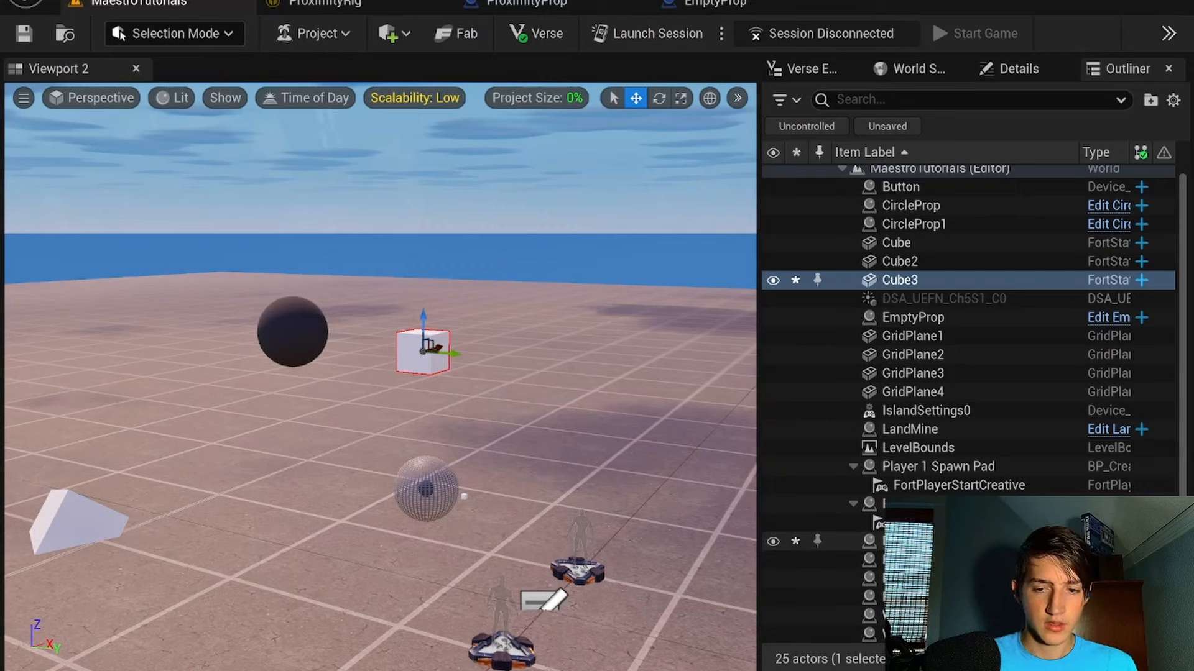
click(843, 541)
drag(324, 336, 320, 336)
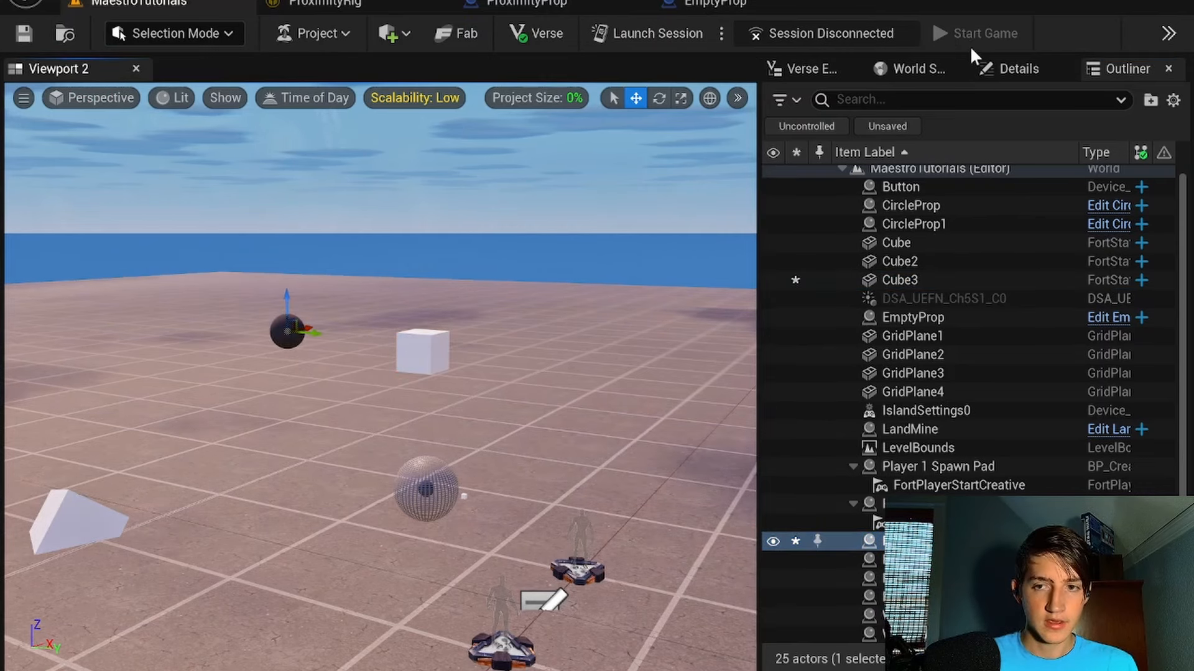
click(1018, 68)
click(856, 174)
scroll(956, 401, up, 1)
scroll(945, 386, up, 4)
click(788, 507)
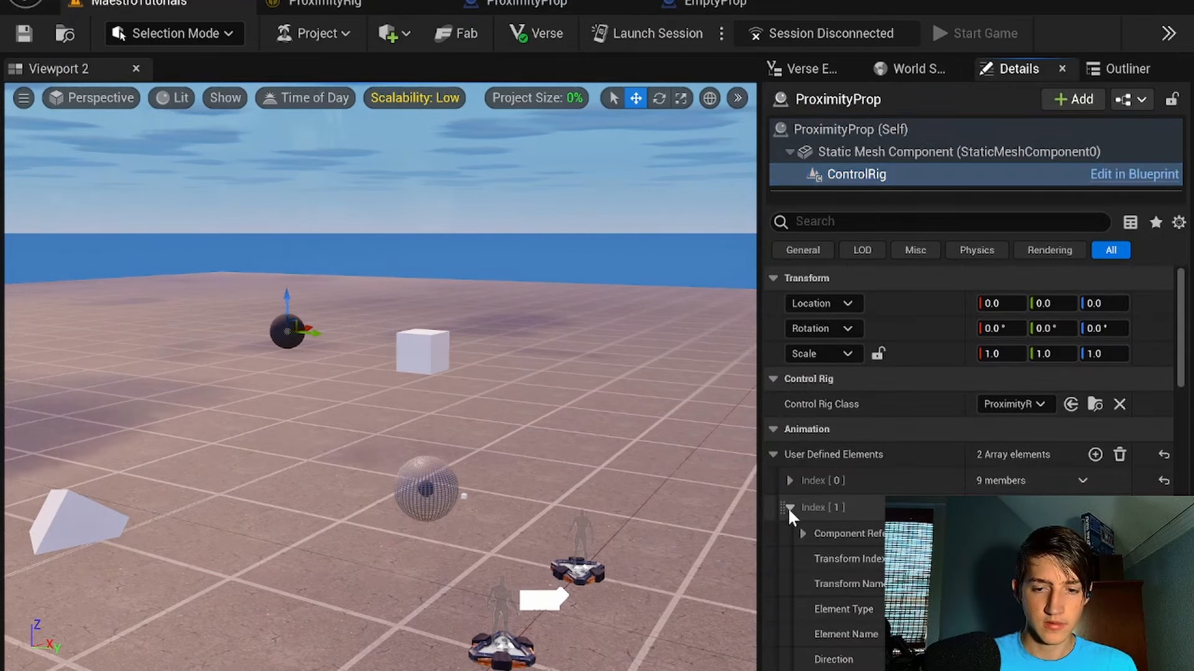
scroll(865, 485, down, 2)
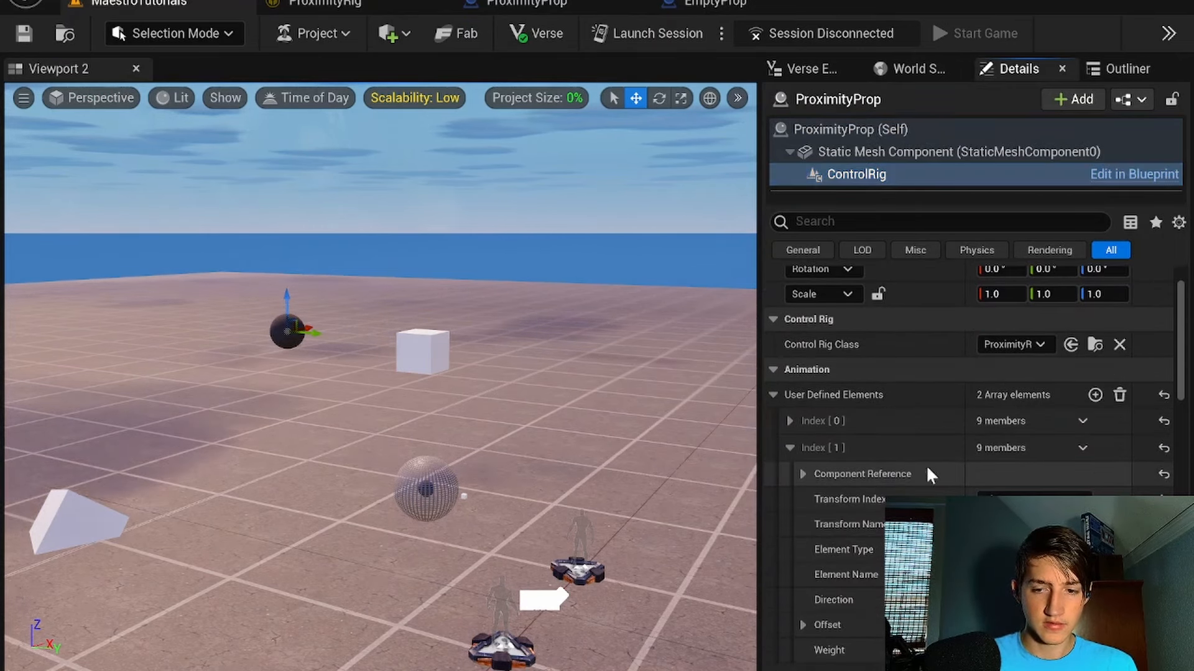
Step: Set the second user-defined element's Element Name to RadiusCtrl and expand its Offset values
scroll(881, 474, down, 3)
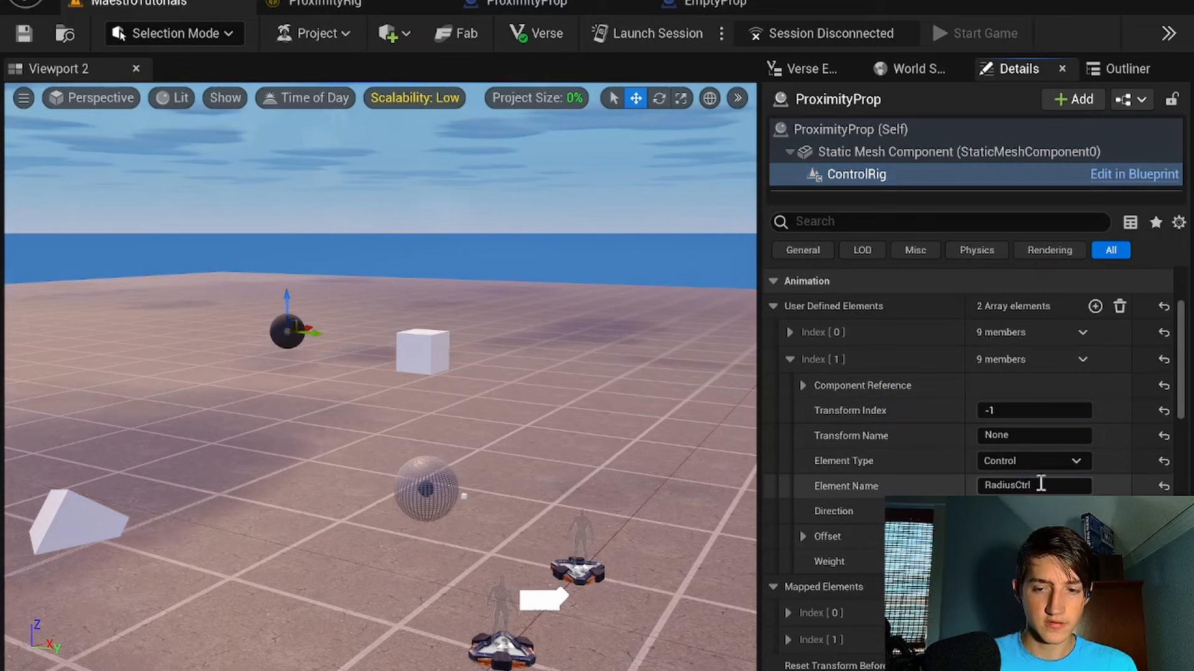
click(995, 486)
text(RadiusCtrl)
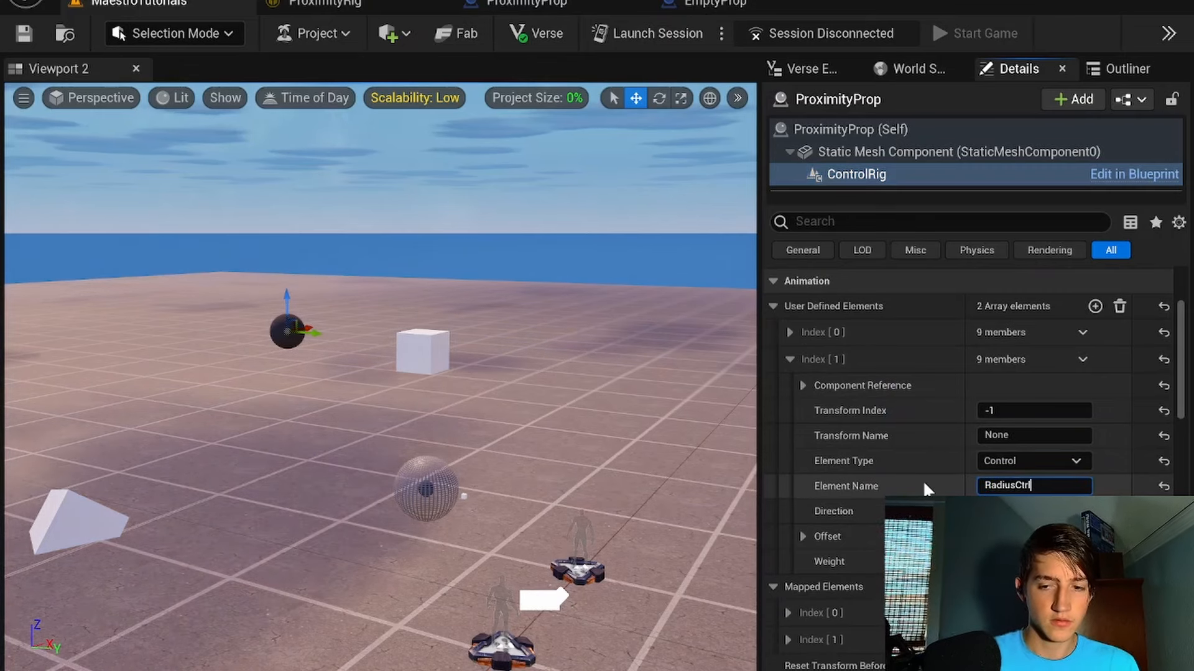
key(Return)
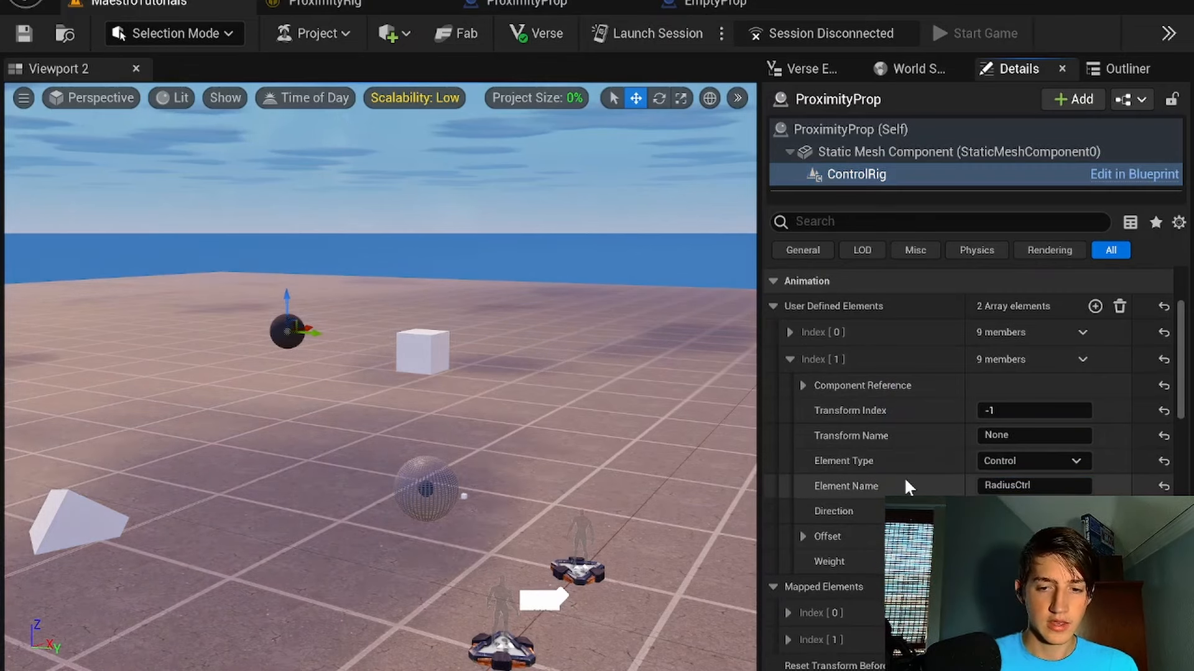
click(802, 536)
scroll(799, 535, down, 2)
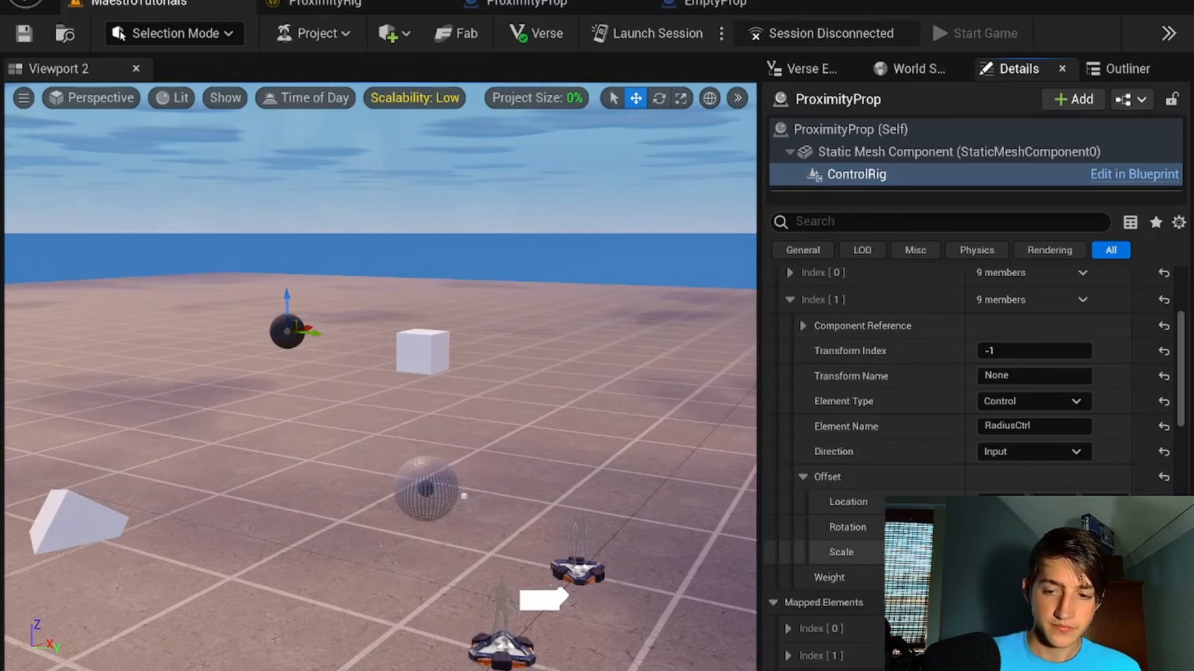
Step: Select the placed EmptyProp sphere and inspect the transform details of its root and static mesh component
click(401, 355)
key(f)
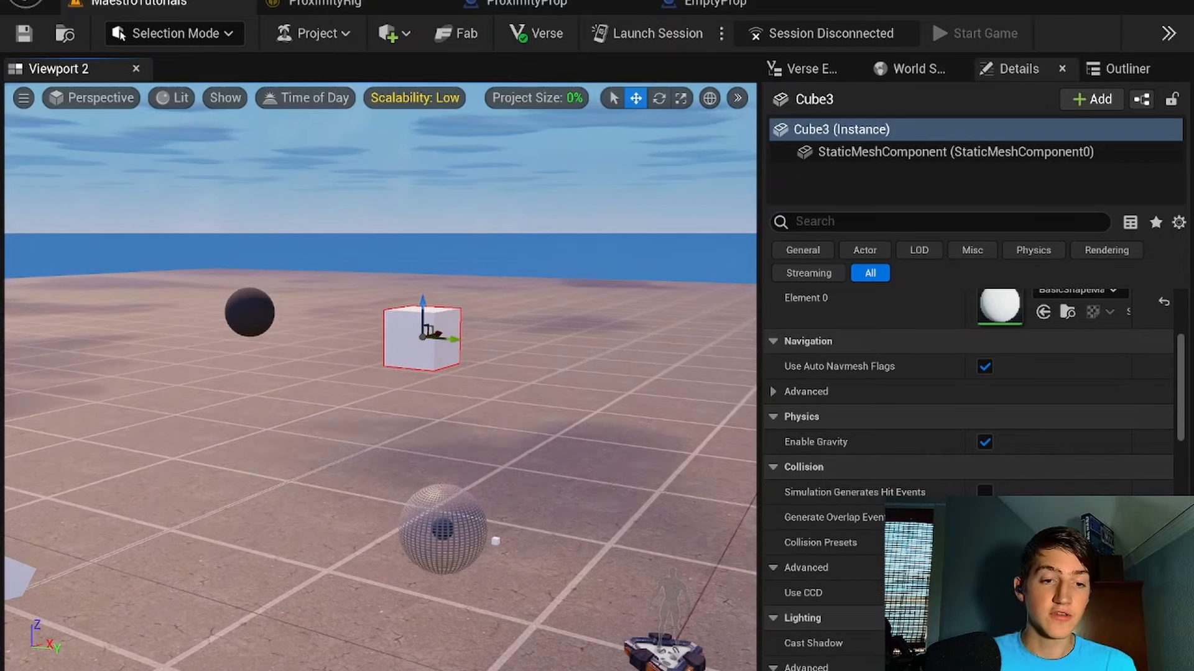
click(249, 312)
scroll(990, 412, up, 5)
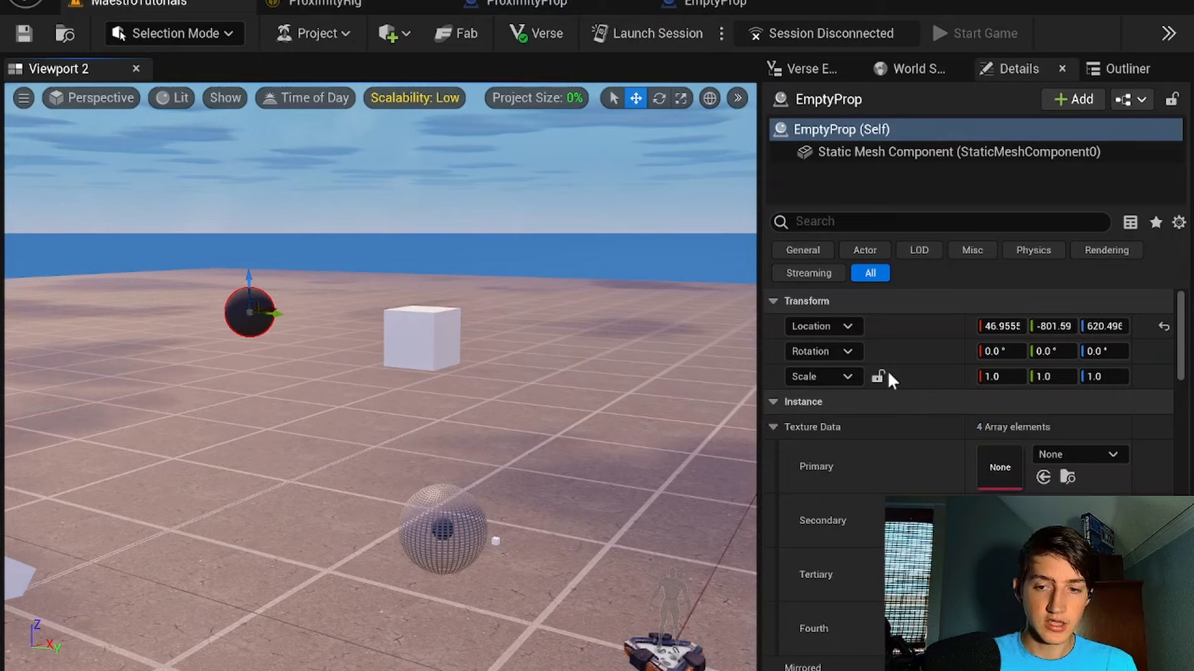
click(863, 153)
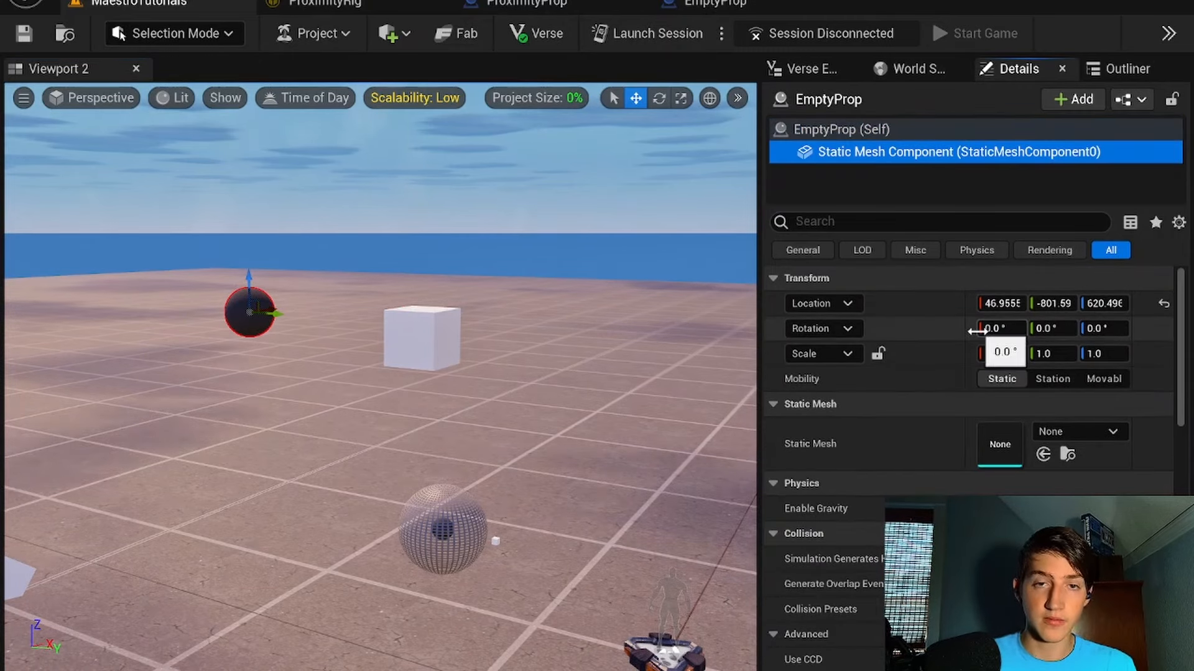
click(871, 132)
click(903, 152)
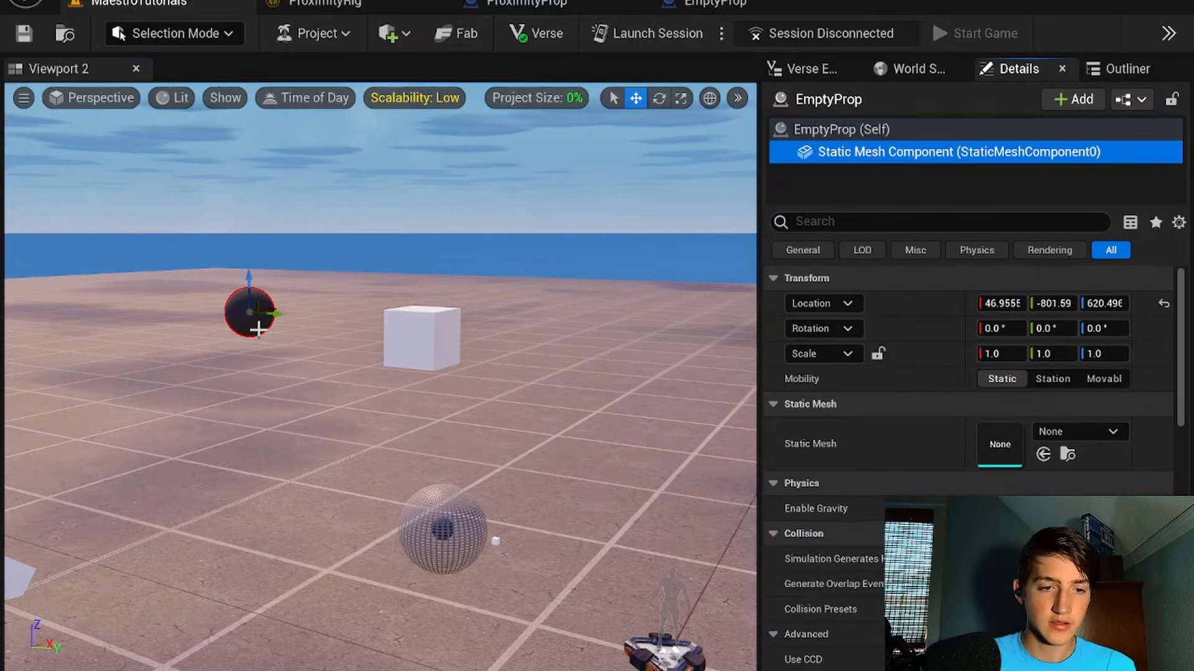
Step: Reselect the placed ProximityProp and examine the RadiusCtrl entry's Component Reference and Referenced Actor choices in its ControlRig
click(1117, 68)
click(901, 541)
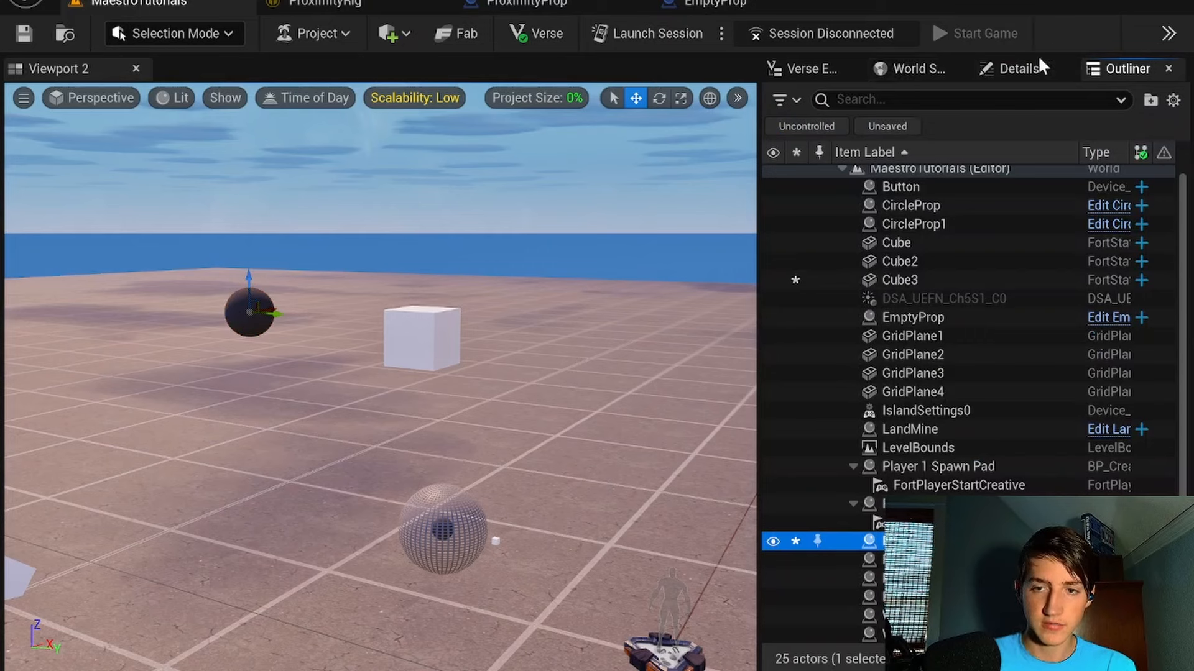
click(1019, 67)
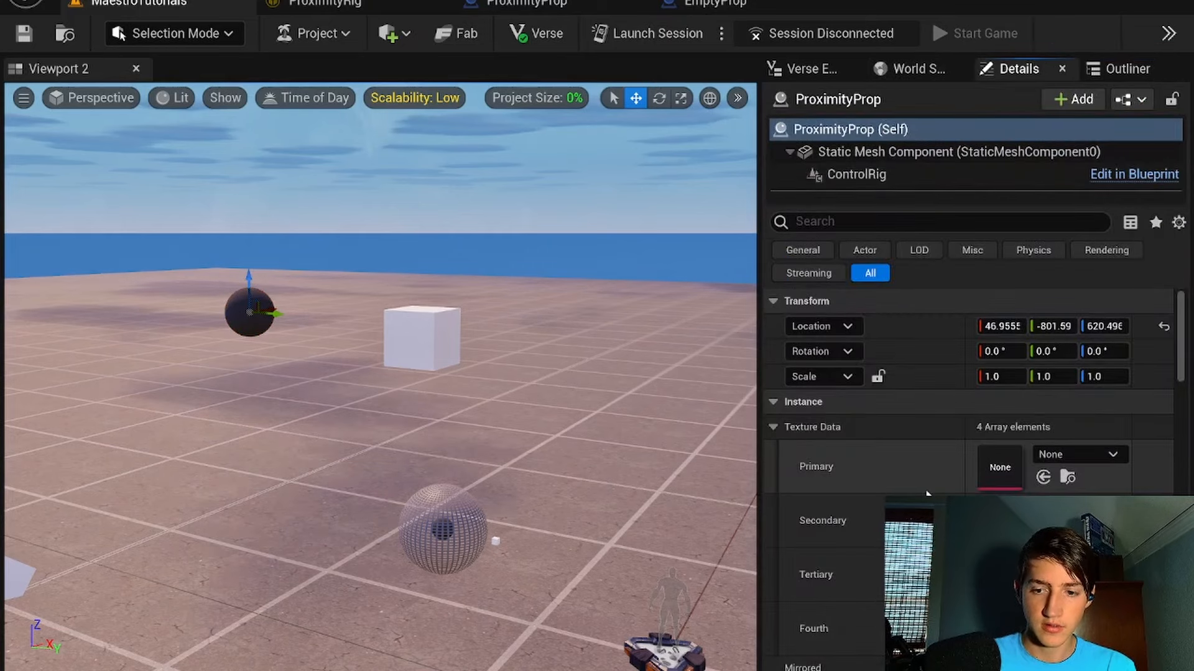
click(910, 177)
scroll(837, 317, down, 10)
click(803, 325)
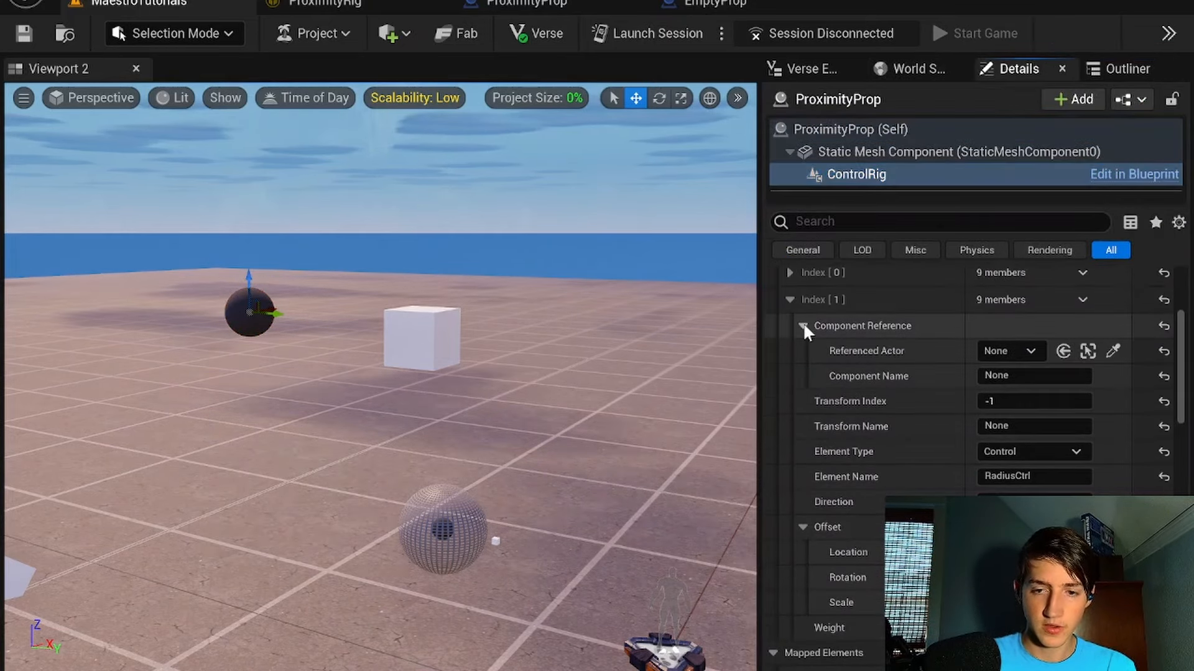
click(1020, 354)
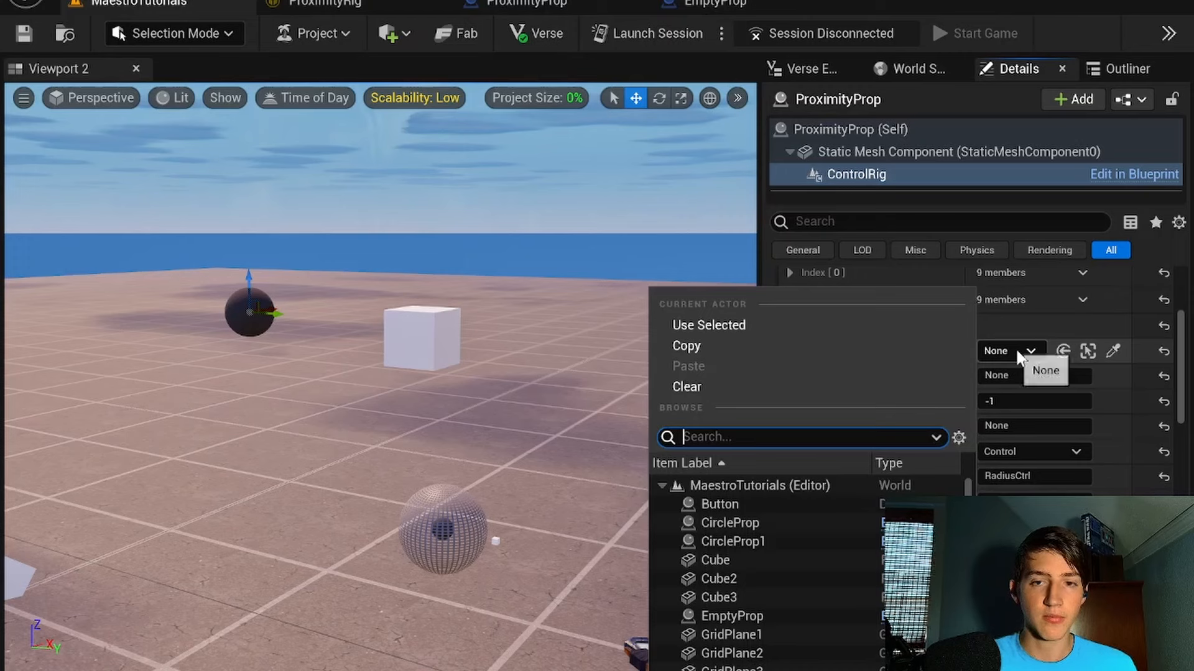
click(1019, 353)
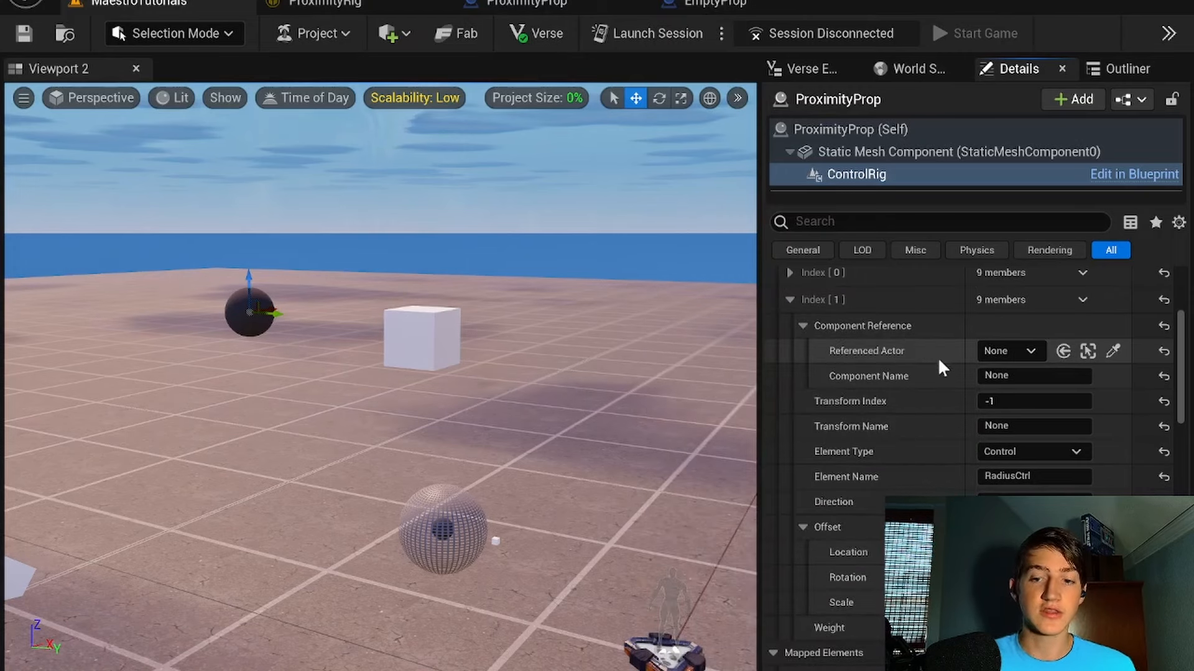
scroll(939, 355, down, 2)
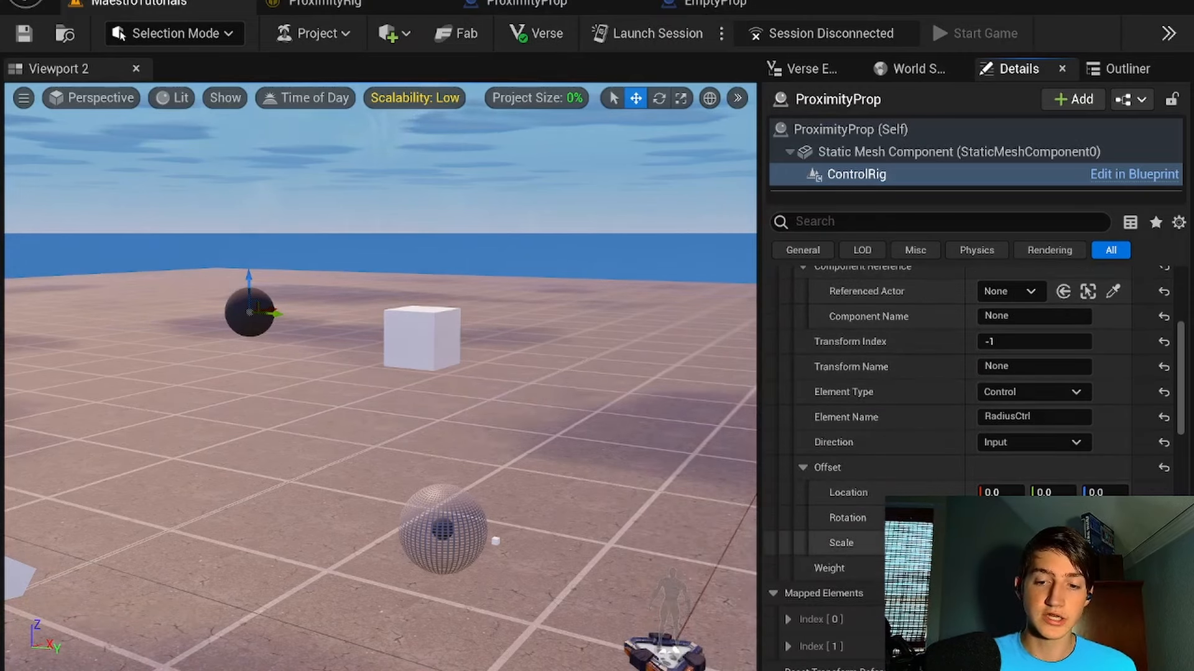
Step: Select the cube next to the dark sphere and nudge it slightly sideways
right_drag(344, 341, 296, 318)
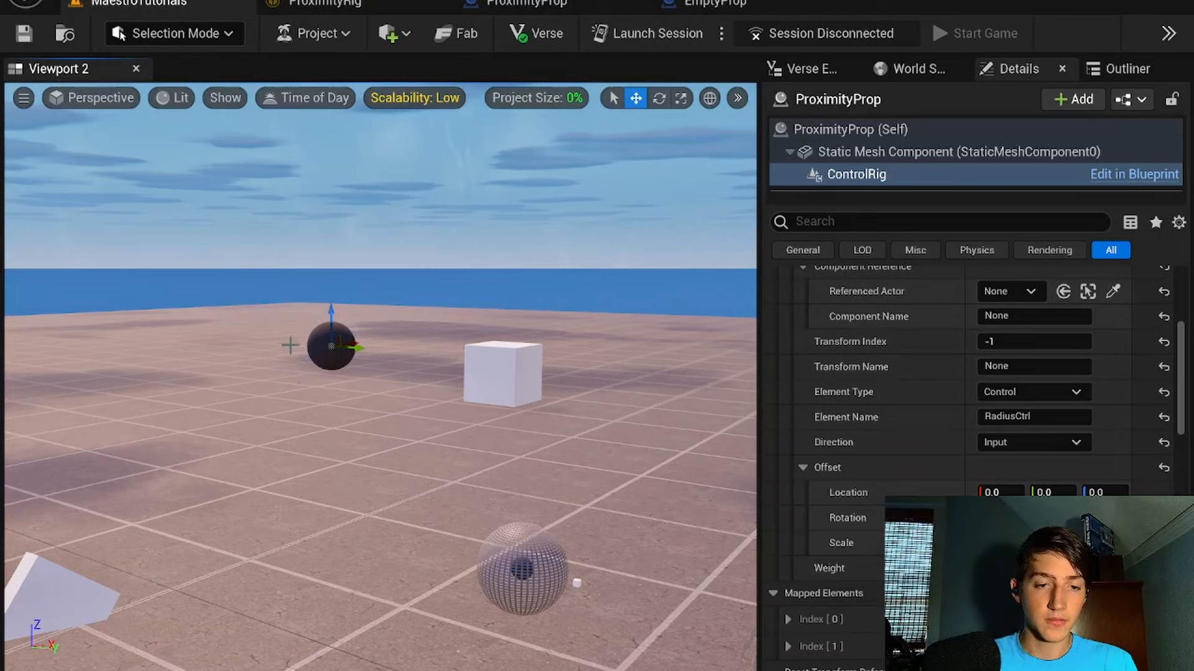
click(525, 223)
right_drag(525, 224, 499, 346)
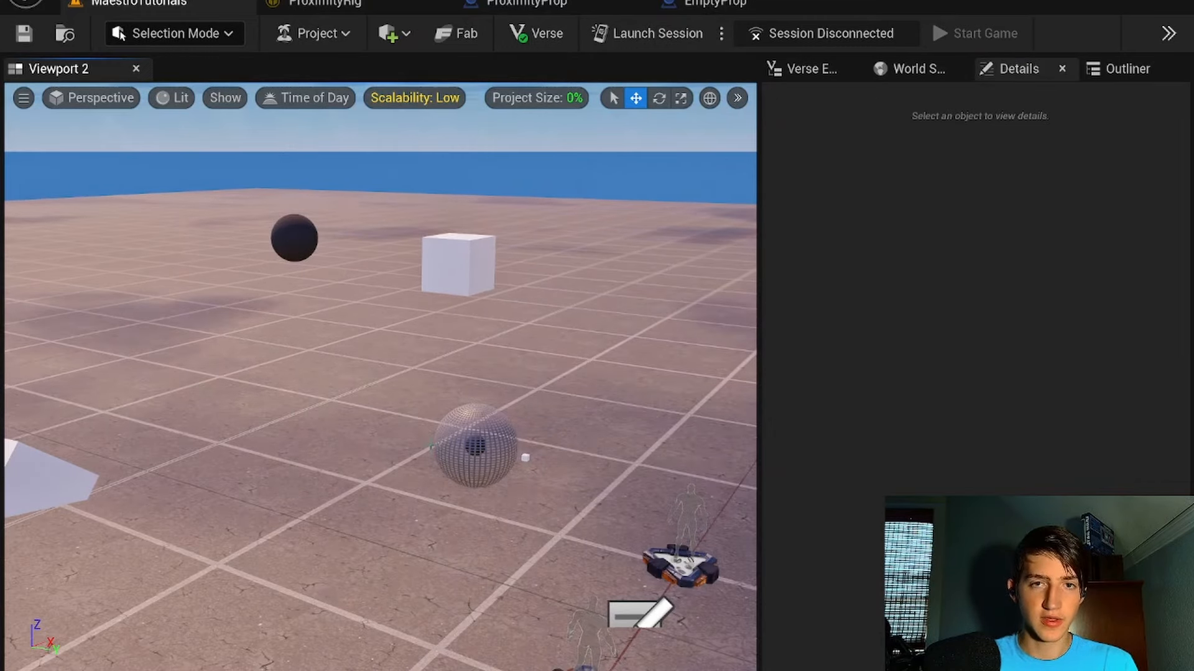
click(432, 269)
mouse_move(489, 266)
mouse_down()
mouse_move(314, 246)
mouse_move(500, 253)
mouse_up()
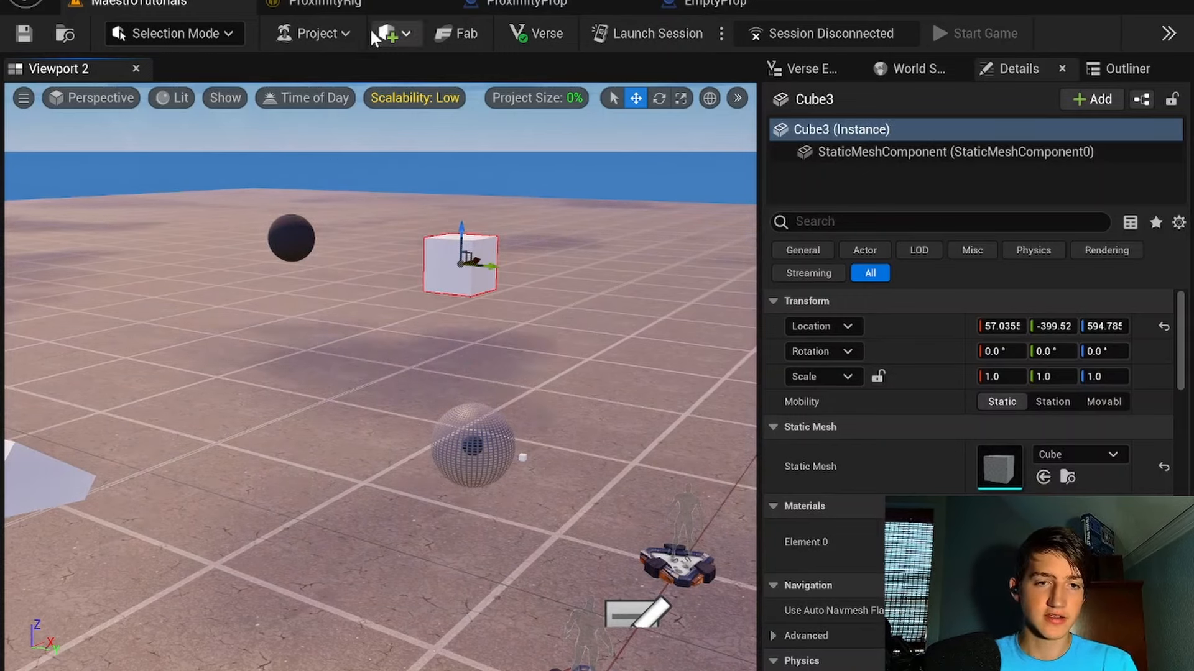
Step: Add a Make Vector node in ProximityRig and connect RadiusCtrl's Scale 3D Z to its X, Y and Z inputs
click(364, 3)
right_drag(483, 407, 367, 299)
scroll(475, 304, up, 2)
scroll(511, 304, down, 1)
scroll(511, 311, down, 1)
drag(288, 321, 405, 288)
text(make)
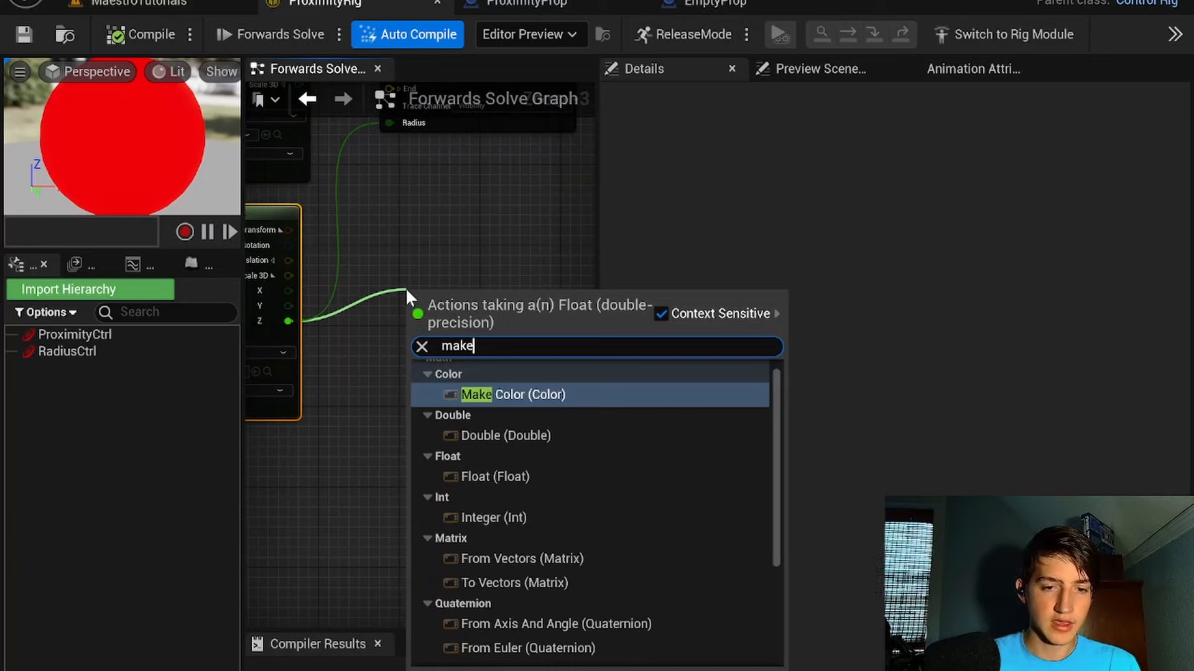
scroll(545, 600, down, 3)
click(524, 633)
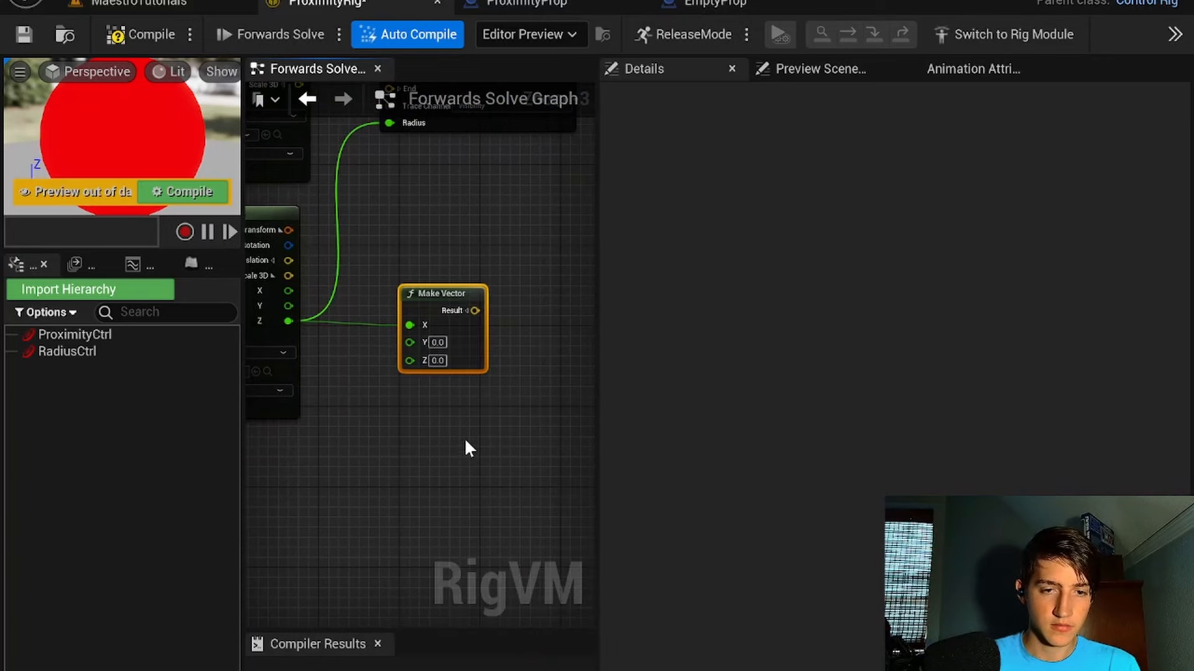
drag(408, 328, 410, 342)
drag(287, 322, 410, 357)
Step: Add a Scale node from the Make Vector result with a Factor of 0.02
drag(476, 311, 543, 313)
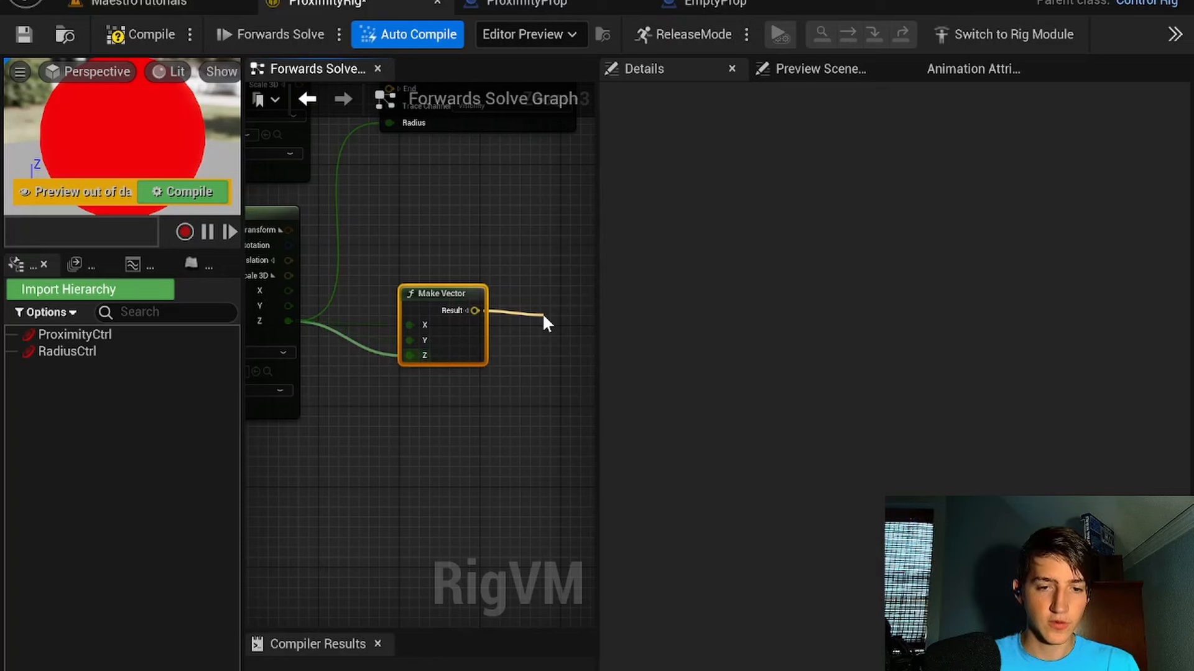
text(sca)
click(636, 631)
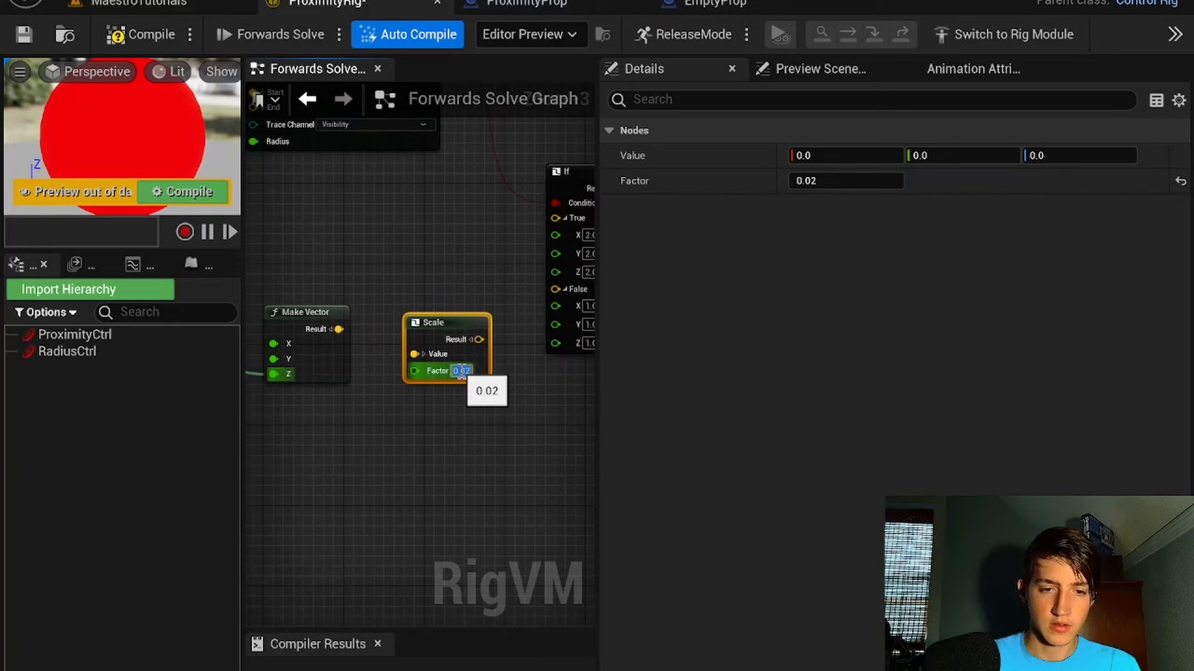
Step: Create a new control named VisualCtrl in the ProximityRig hierarchy
right_click(113, 368)
mouse_move(248, 283)
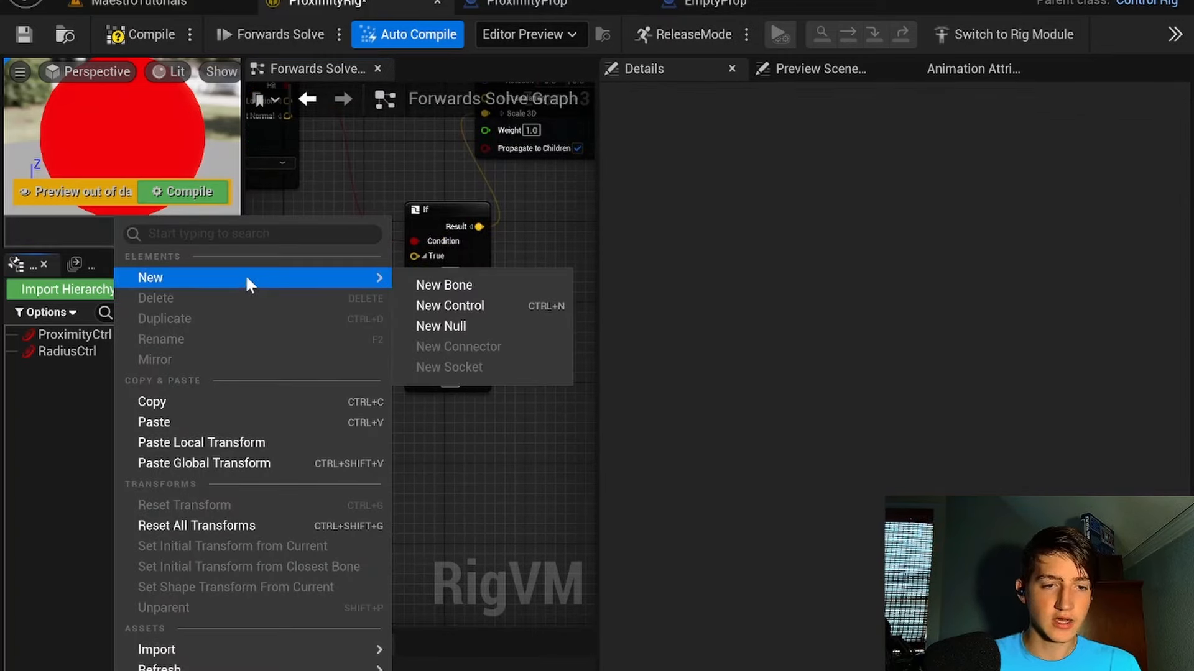
click(449, 308)
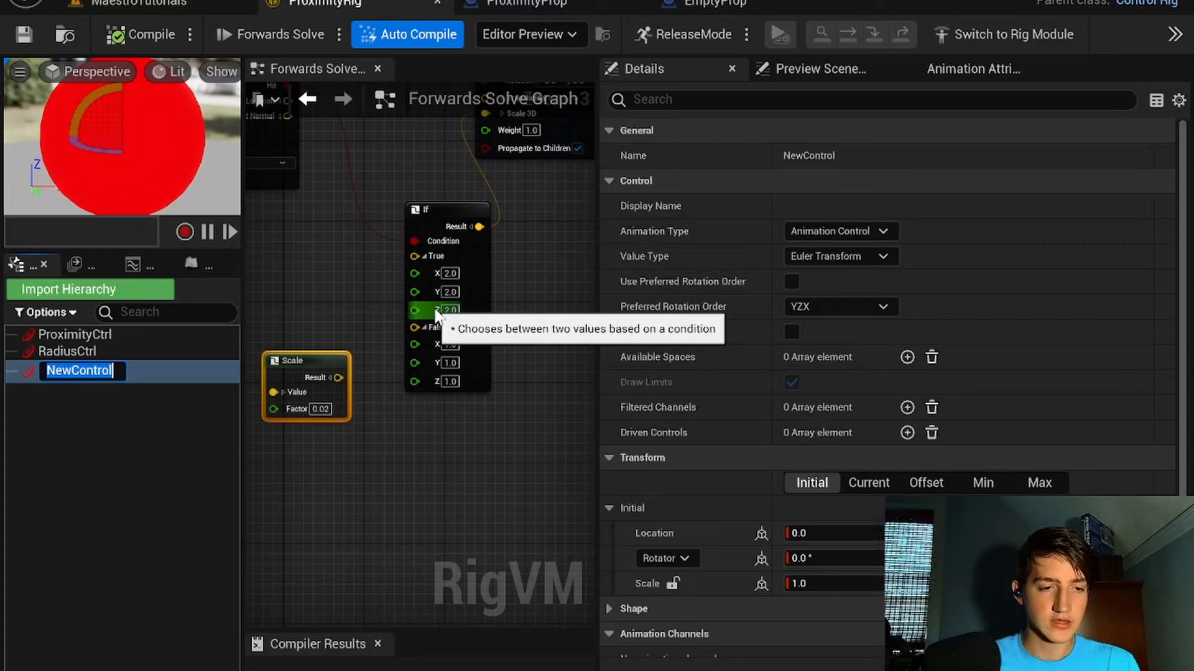
text(VisualCtrl)
key(Return)
right_click(388, 431)
Step: Add a Set Transform node for VisualCtrl after the existing nodes and expand its Value
drag(336, 380, 321, 228)
right_drag(337, 189, 595, 241)
scroll(594, 242, down, 2)
scroll(470, 296, up, 2)
scroll(469, 296, down, 1)
drag(400, 359, 394, 215)
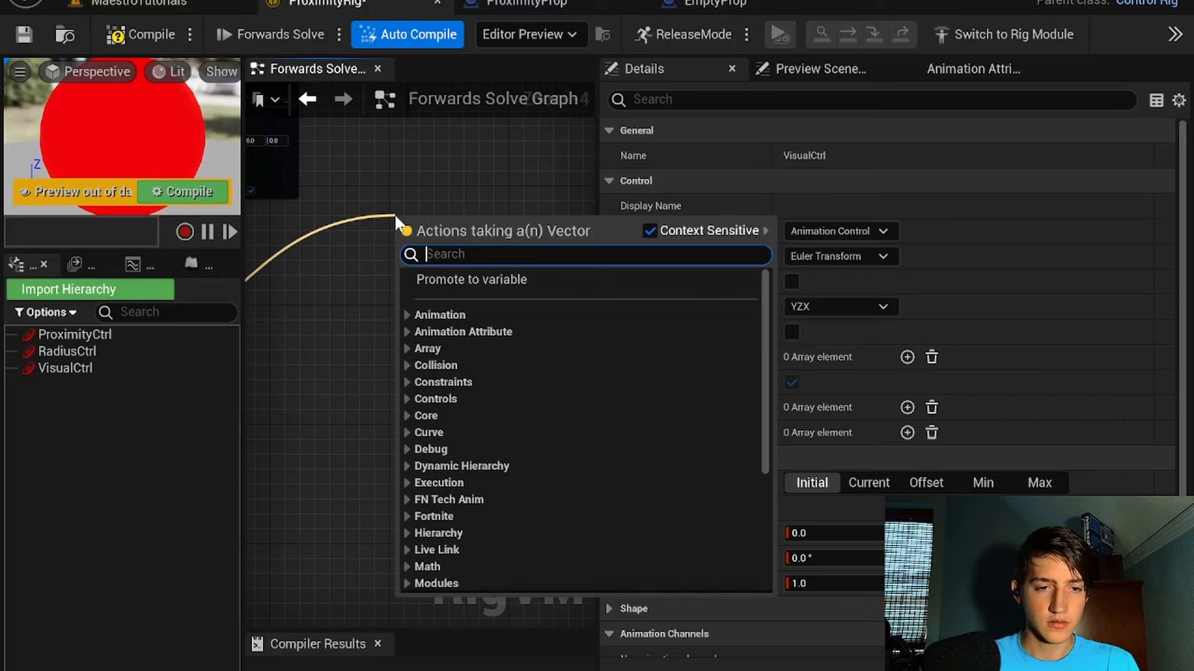
drag(97, 372, 366, 192)
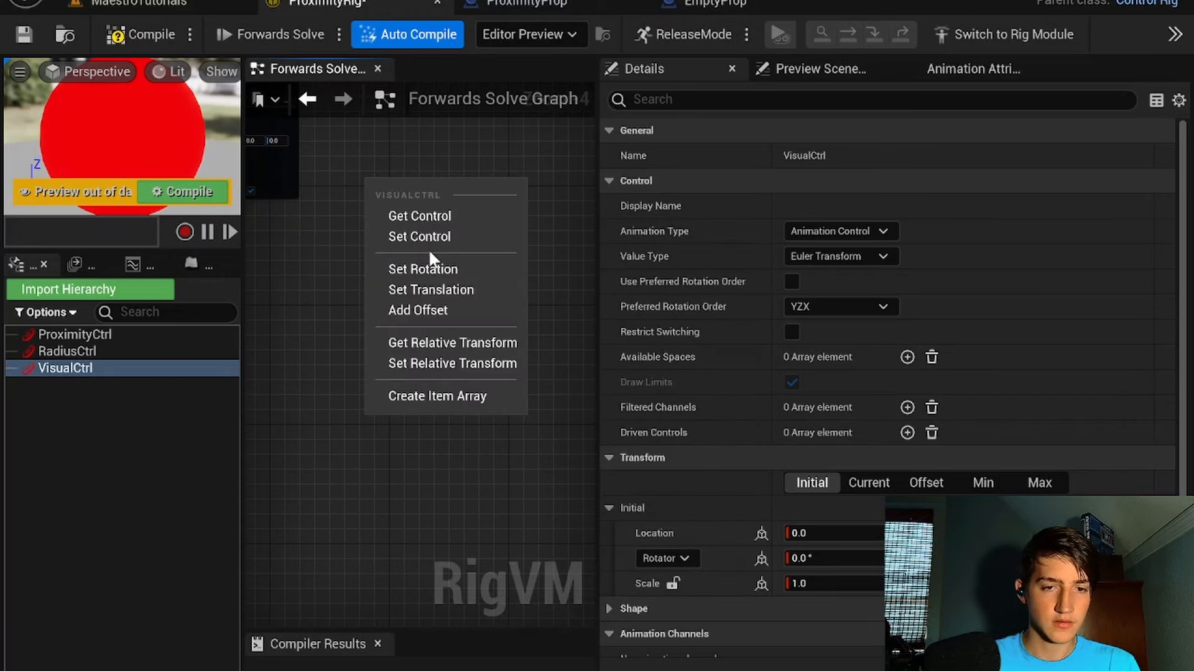
click(410, 236)
right_drag(380, 190, 460, 201)
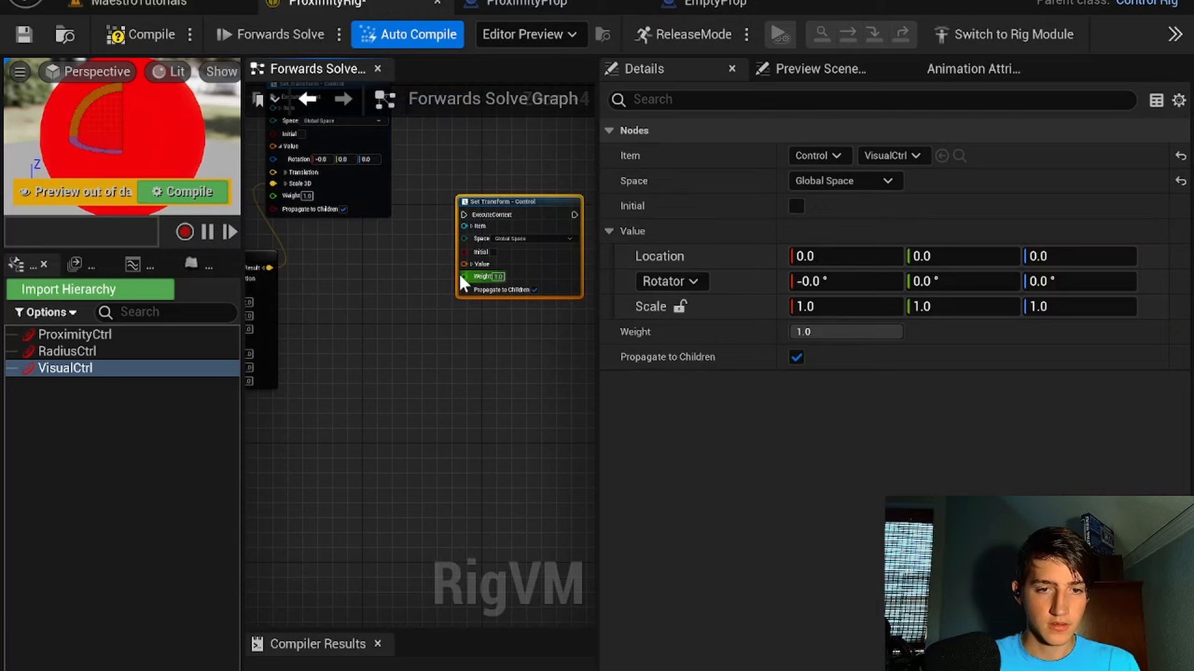
click(471, 265)
Step: Connect the Scale result to Scale 3D of VisualCtrl's Set Transform, link its execution, then compile and save the rig
right_drag(357, 343, 500, 305)
drag(496, 283, 429, 265)
right_drag(402, 242, 382, 383)
drag(461, 306, 464, 256)
drag(327, 204, 411, 269)
click(131, 41)
click(23, 34)
Step: Create a Building Prop blueprint named VisualProp in the Collisions folder of the MaestroTutorials content
click(144, 5)
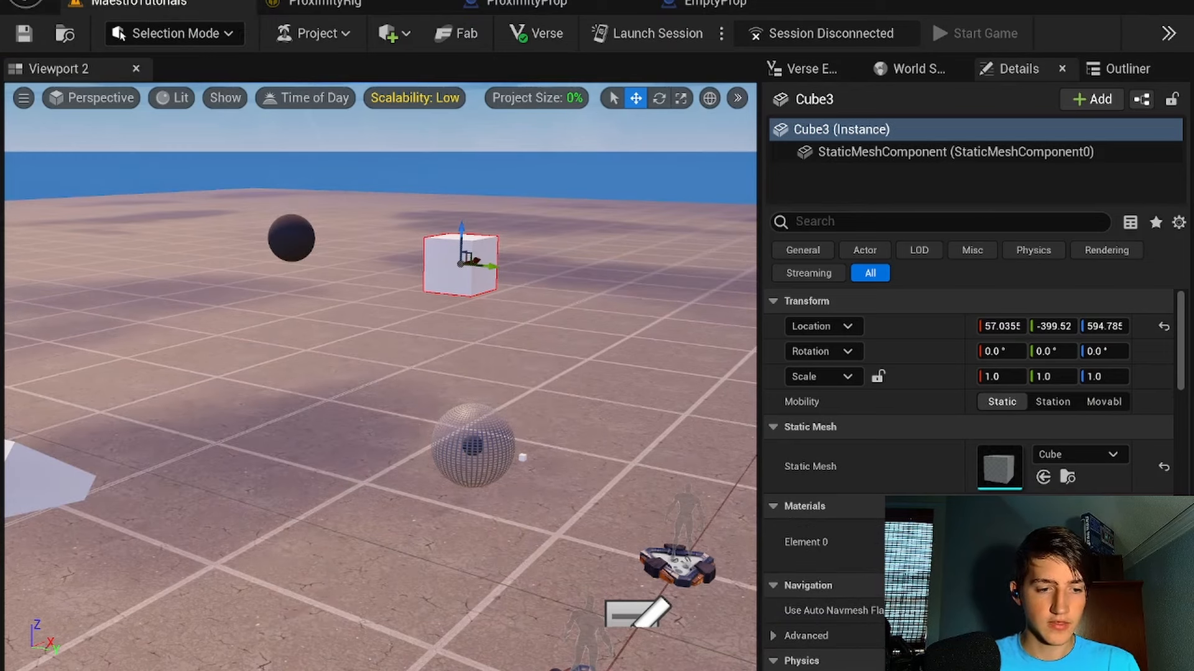
key(ctrl+space)
right_click(533, 528)
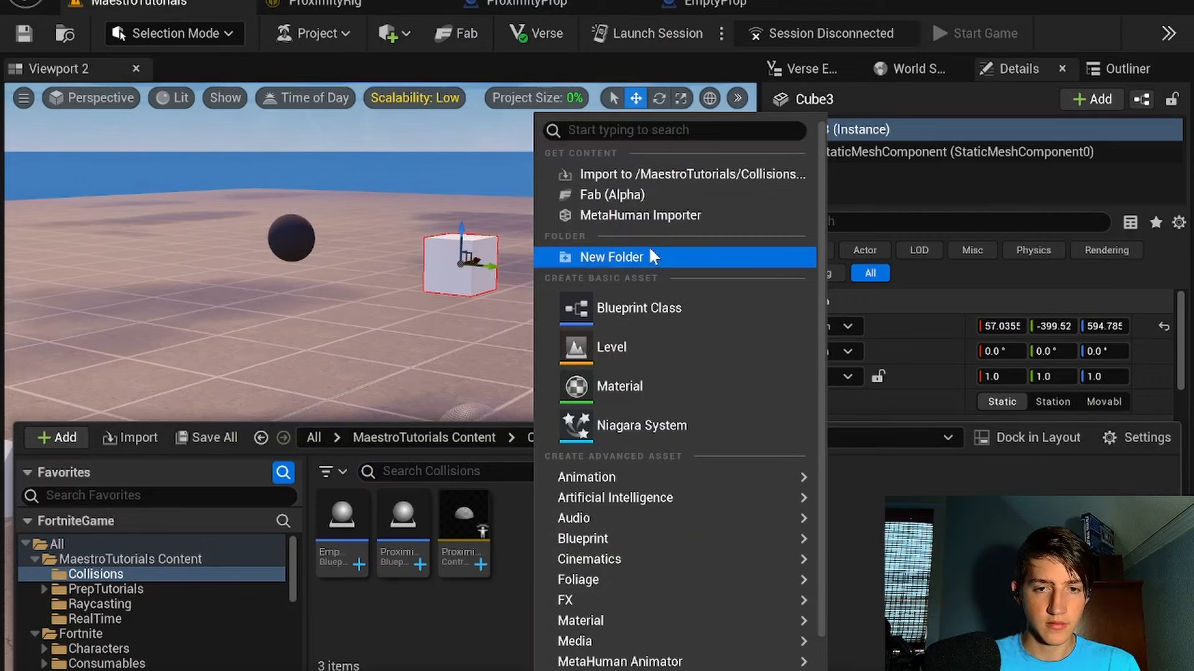
click(644, 292)
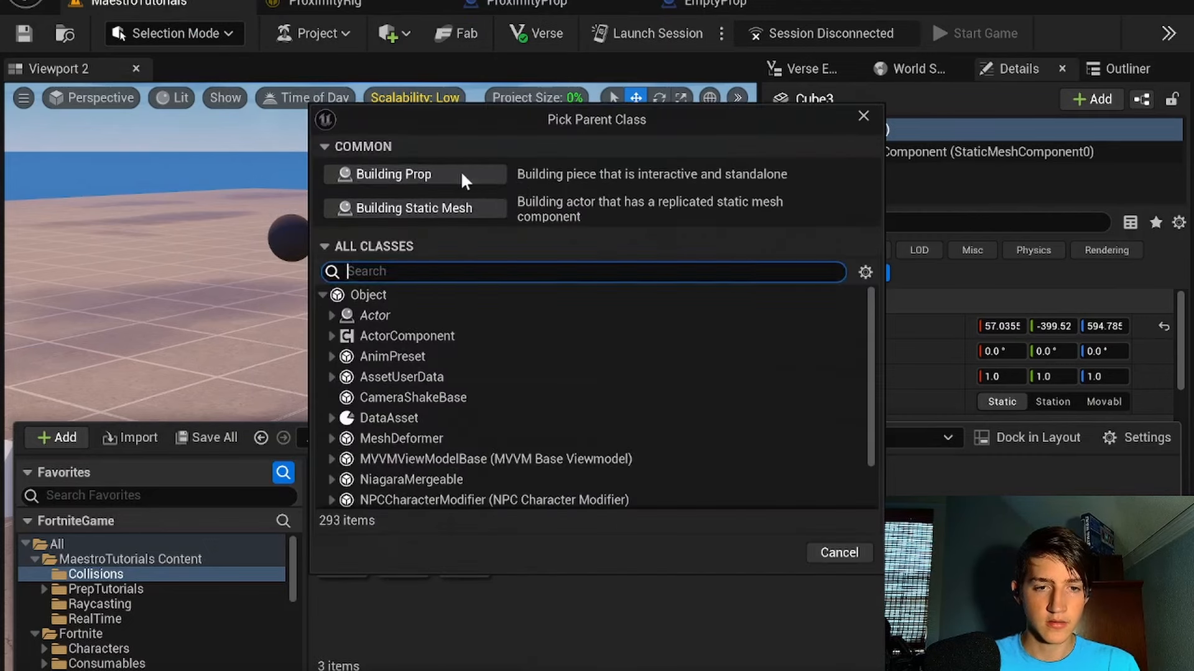
click(431, 169)
text(VisualCtrl)
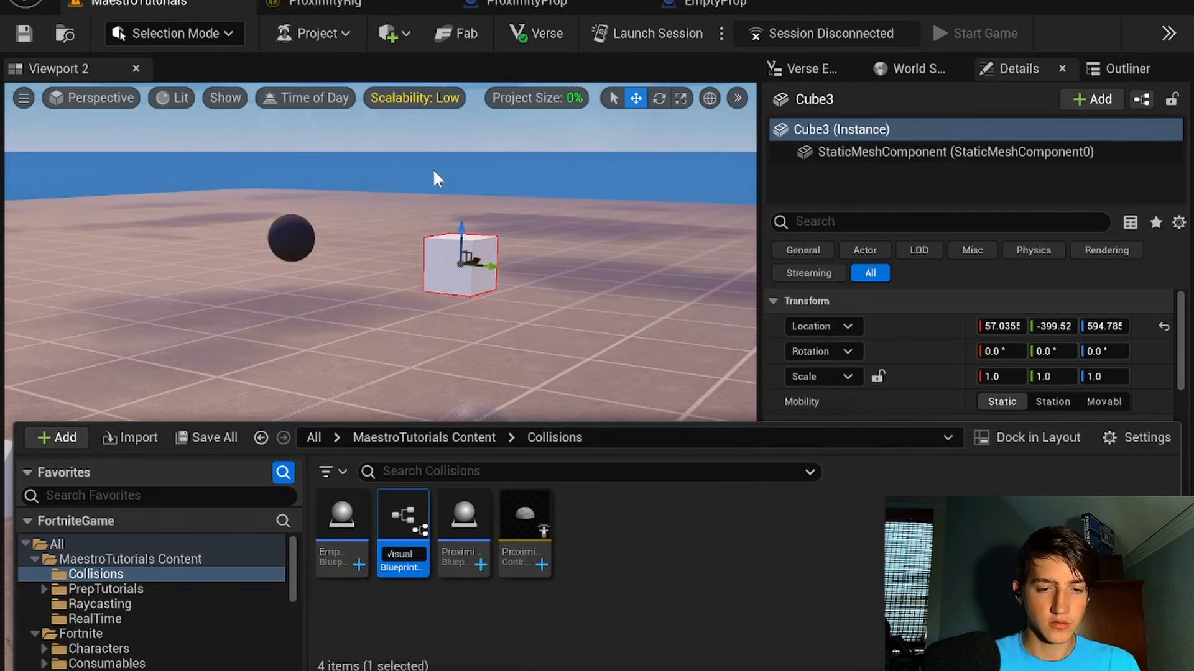
key(Return)
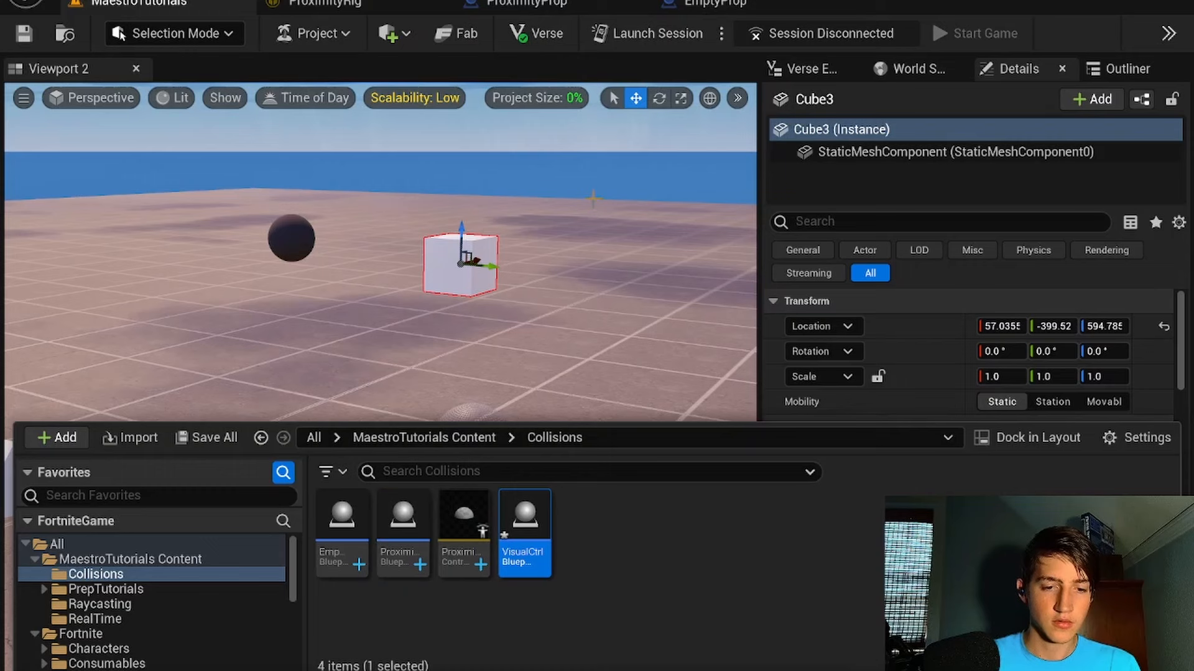
key(F2)
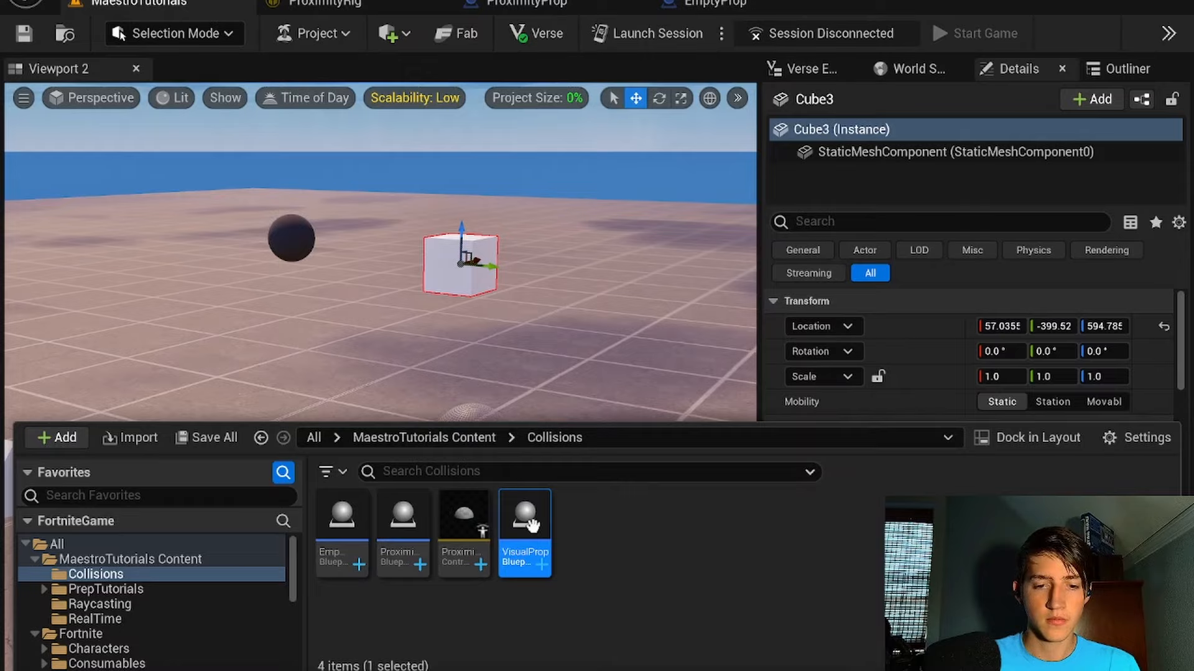
Step: Open the VisualProp blueprint and assign the Sphere mesh to its Editor Only Static Mesh Component
double_click(525, 533)
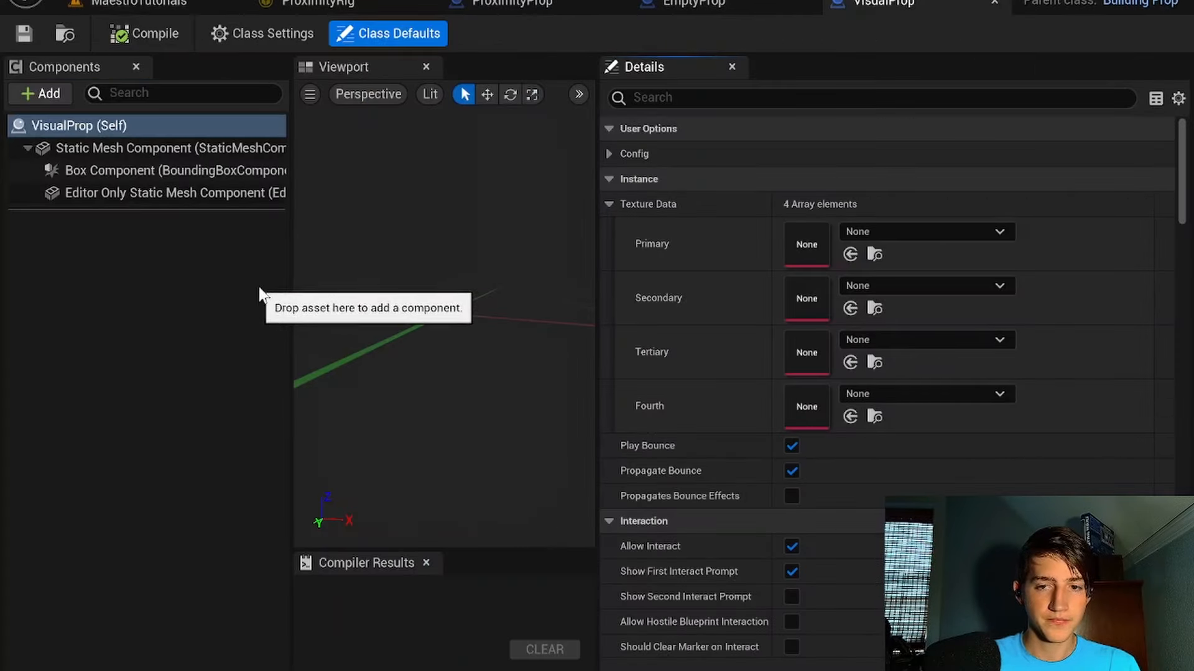
scroll(702, 221, down, 2)
click(96, 194)
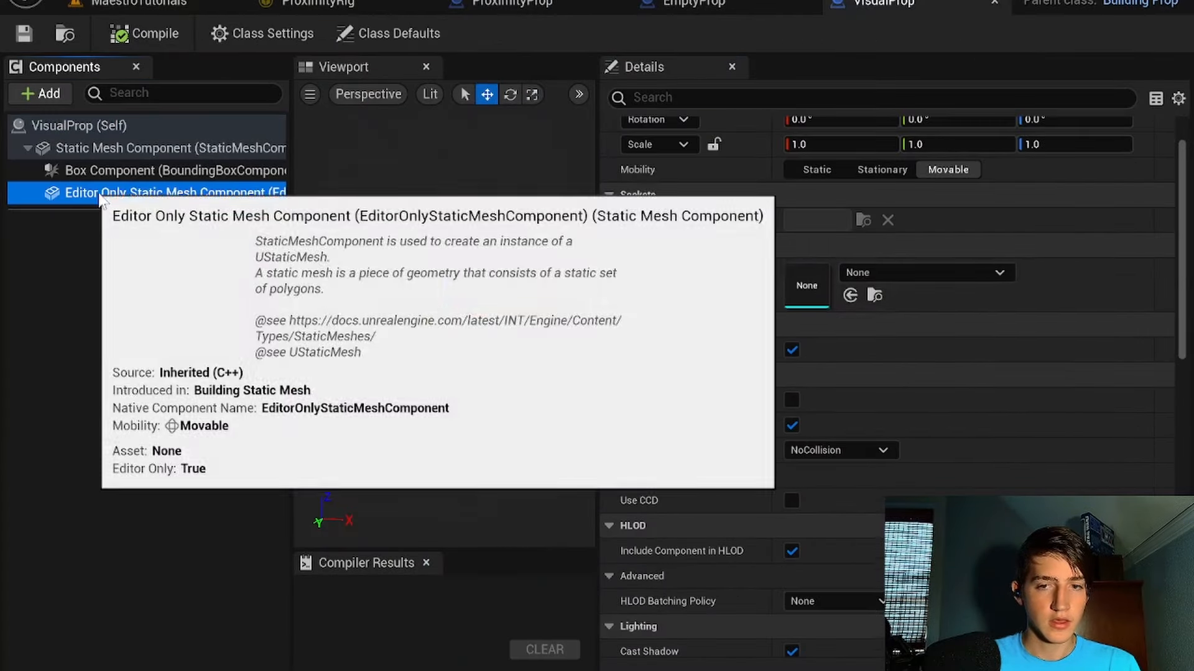
scroll(749, 301, down, 4)
click(125, 170)
click(132, 148)
click(137, 192)
click(199, 218)
click(185, 193)
click(884, 156)
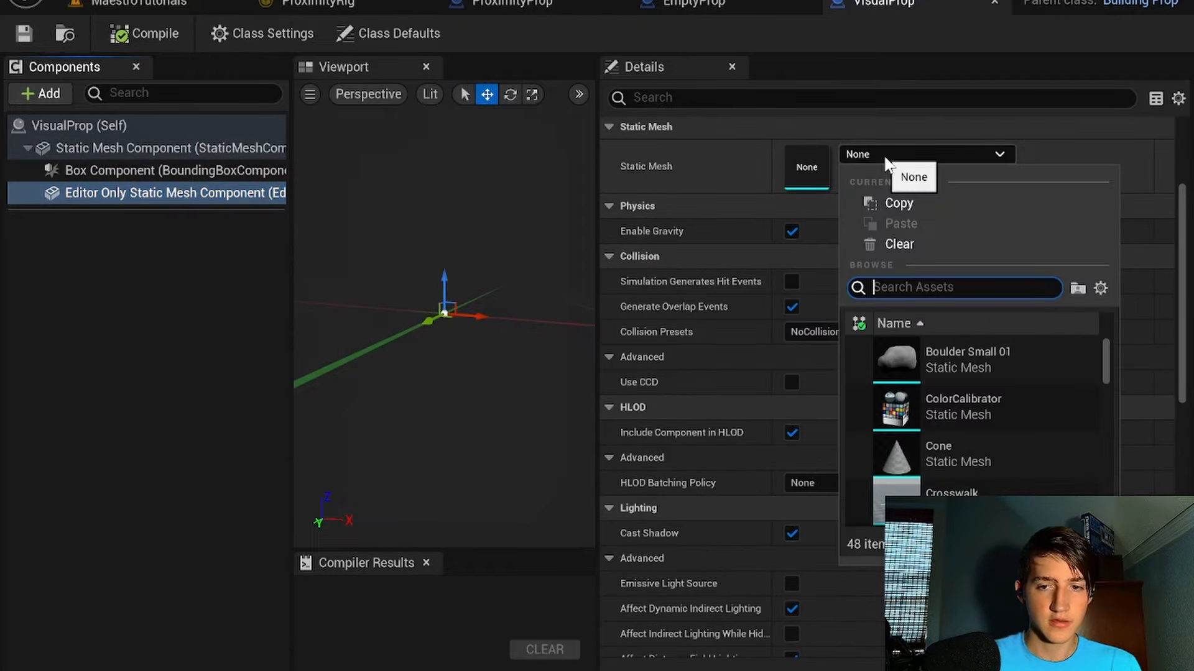
click(943, 371)
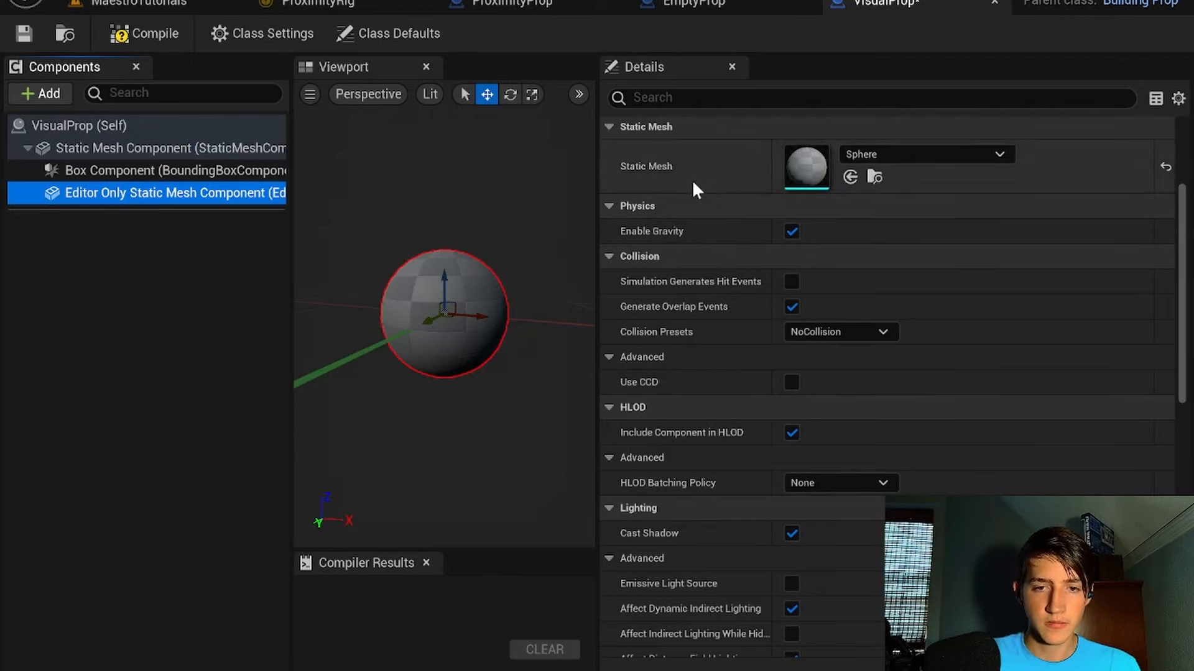
Step: Set the sphere's Element 0 material to grid, then compile and save VisualProp
click(147, 193)
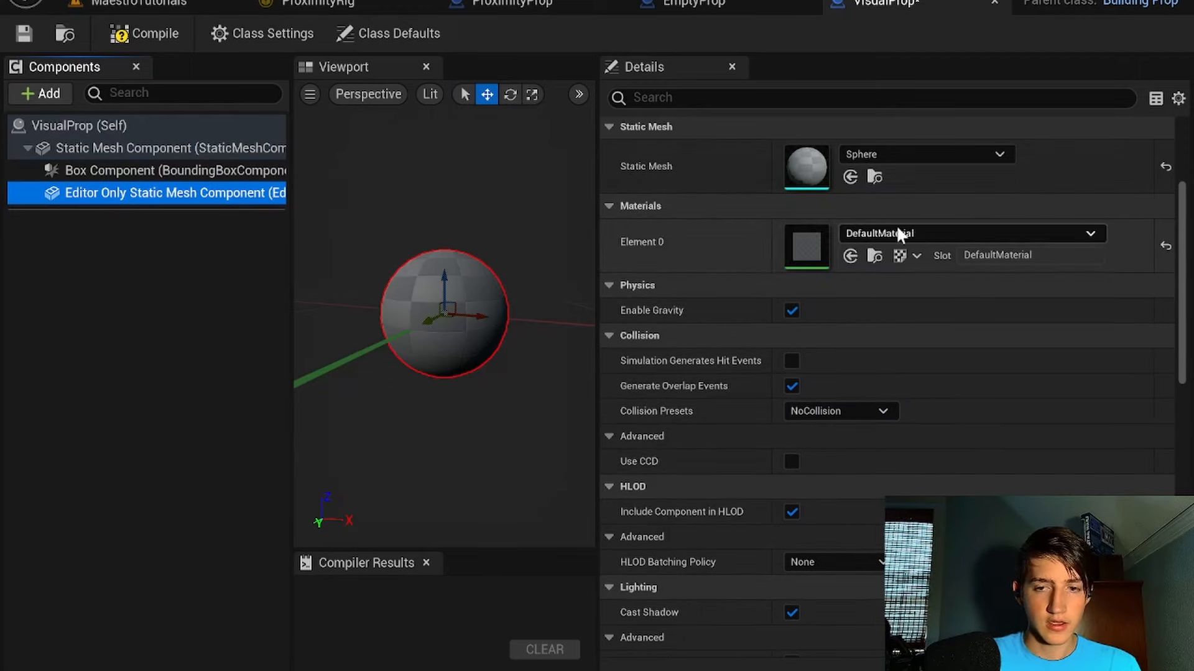
click(897, 233)
click(684, 501)
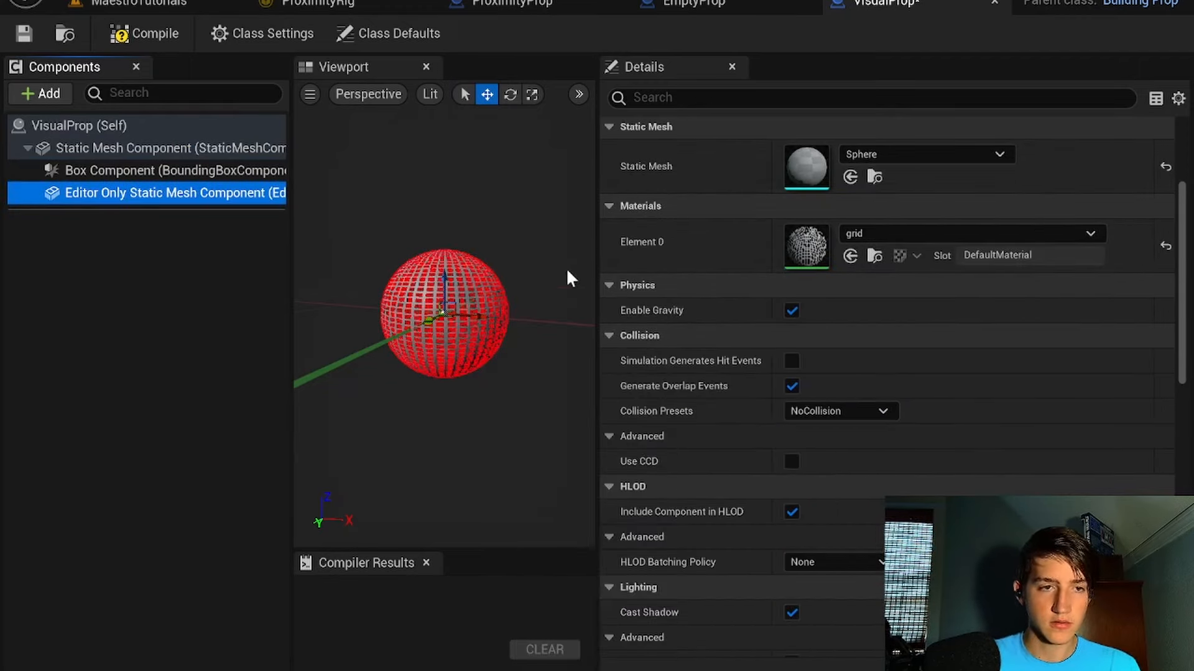
click(24, 36)
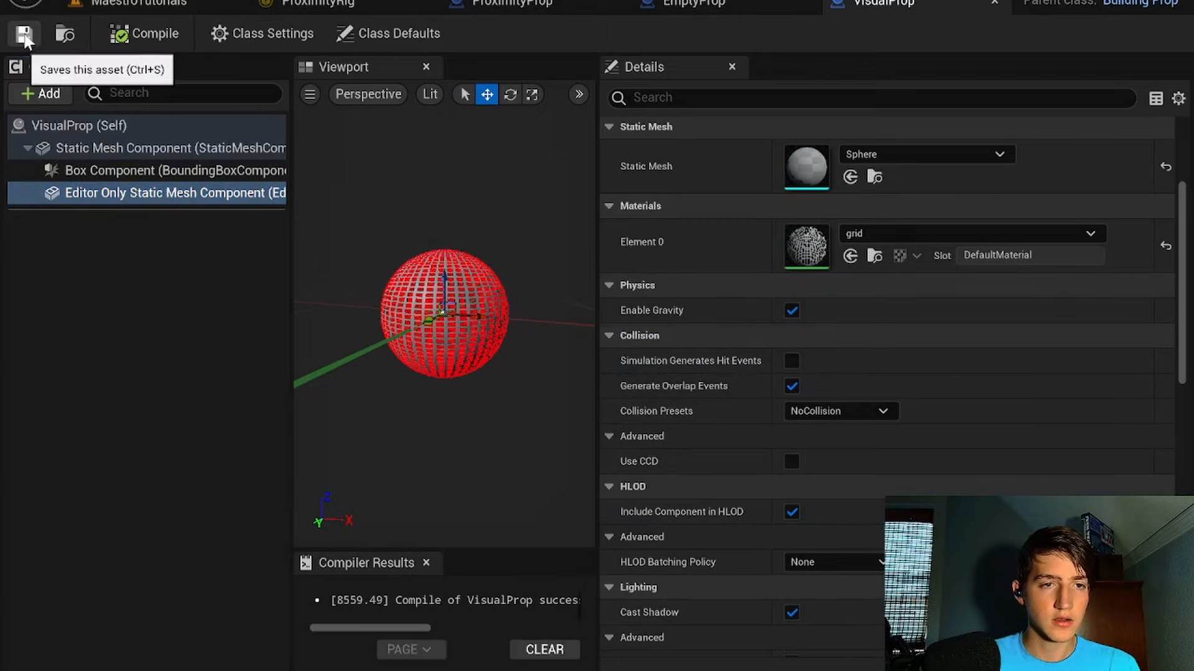
Step: Place VisualProp in the MaestroTutorials level on the floor below the dark sphere
click(125, 9)
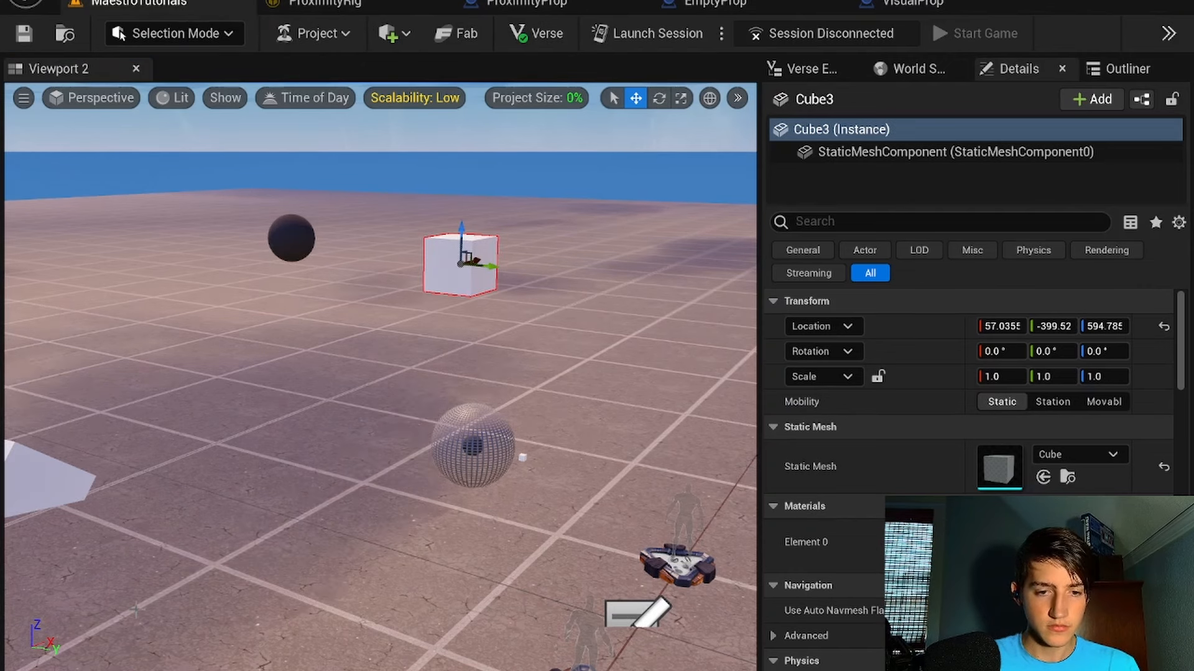
key(ctrl+space)
key(ctrl+space)
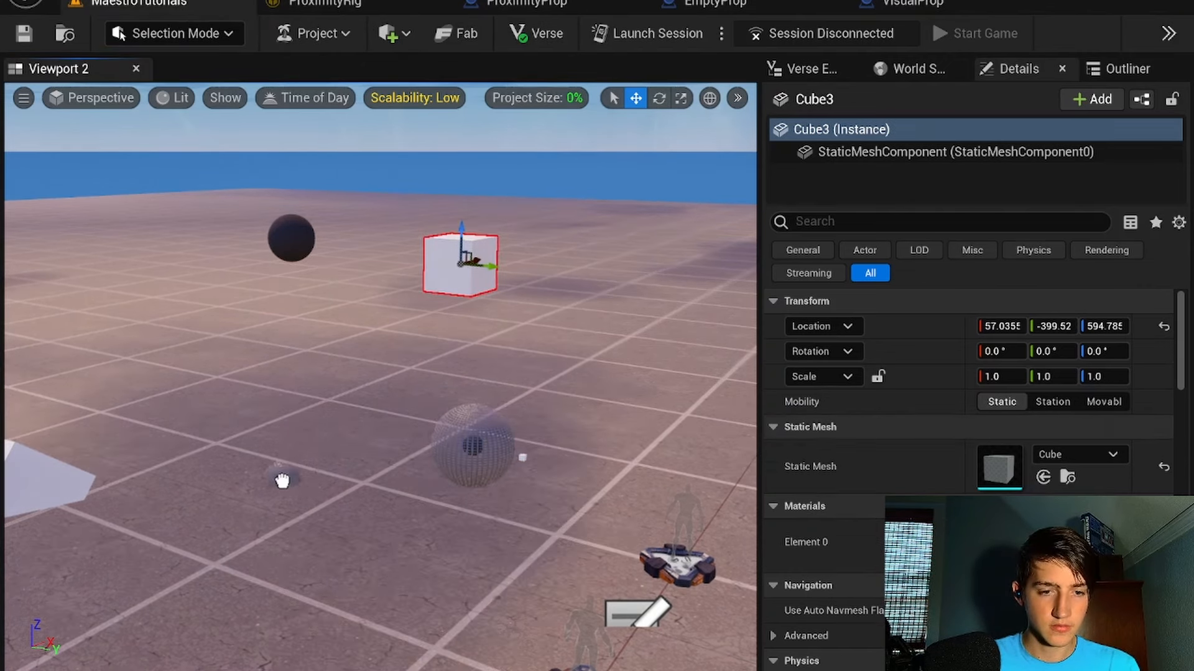
click(281, 482)
Step: Add a third user-defined element to ProximityProp's ControlRig component and expand its Component Reference
click(290, 237)
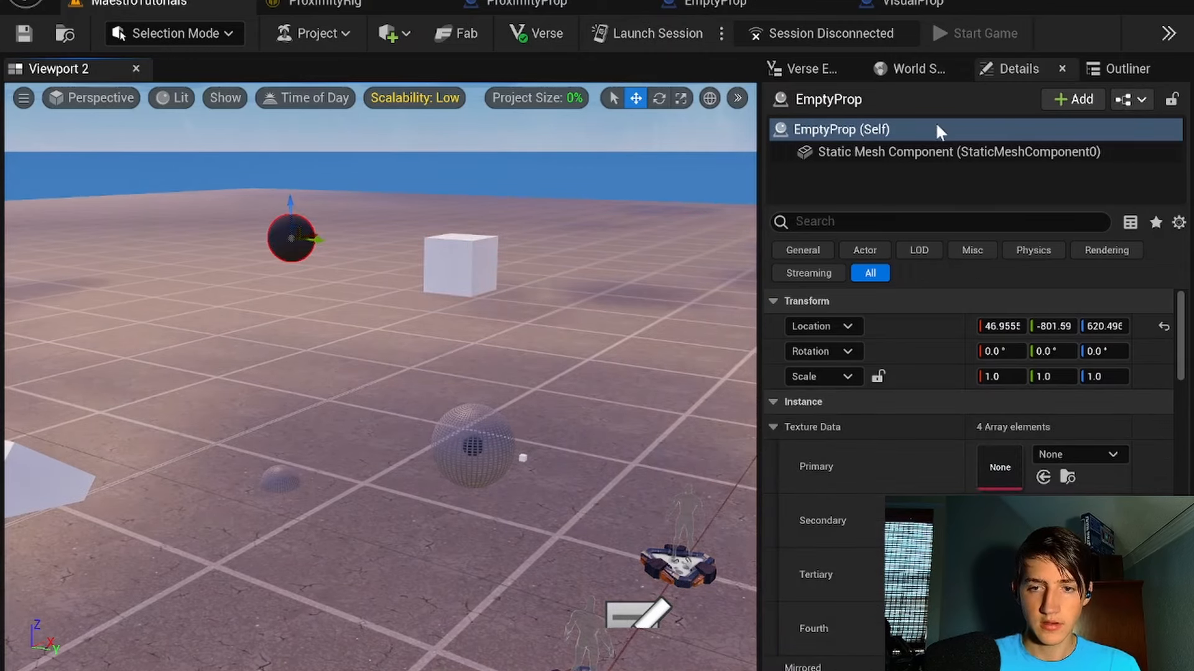
click(933, 151)
click(1094, 69)
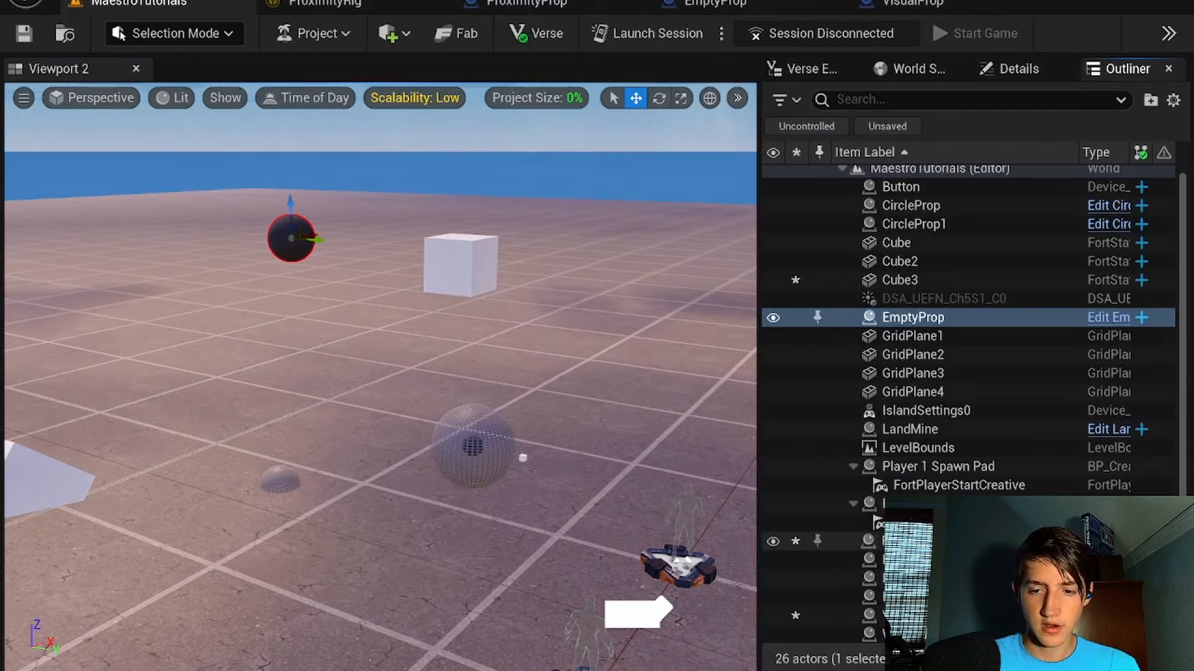
click(907, 539)
click(998, 70)
click(869, 176)
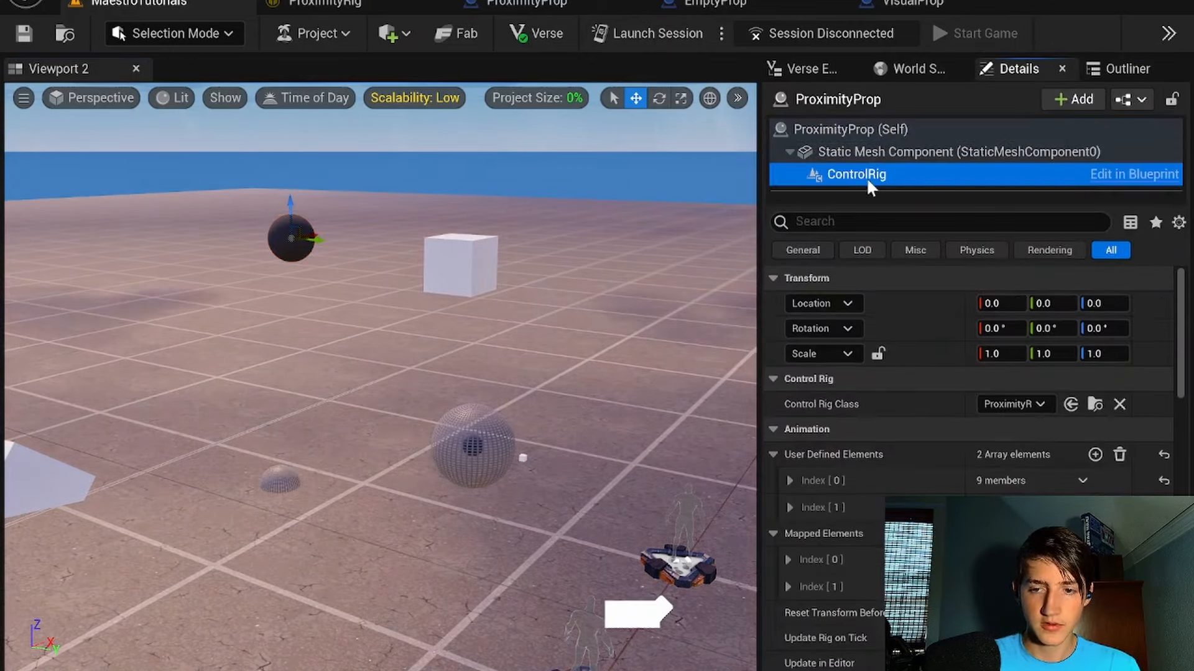
scroll(886, 354, down, 3)
click(1094, 336)
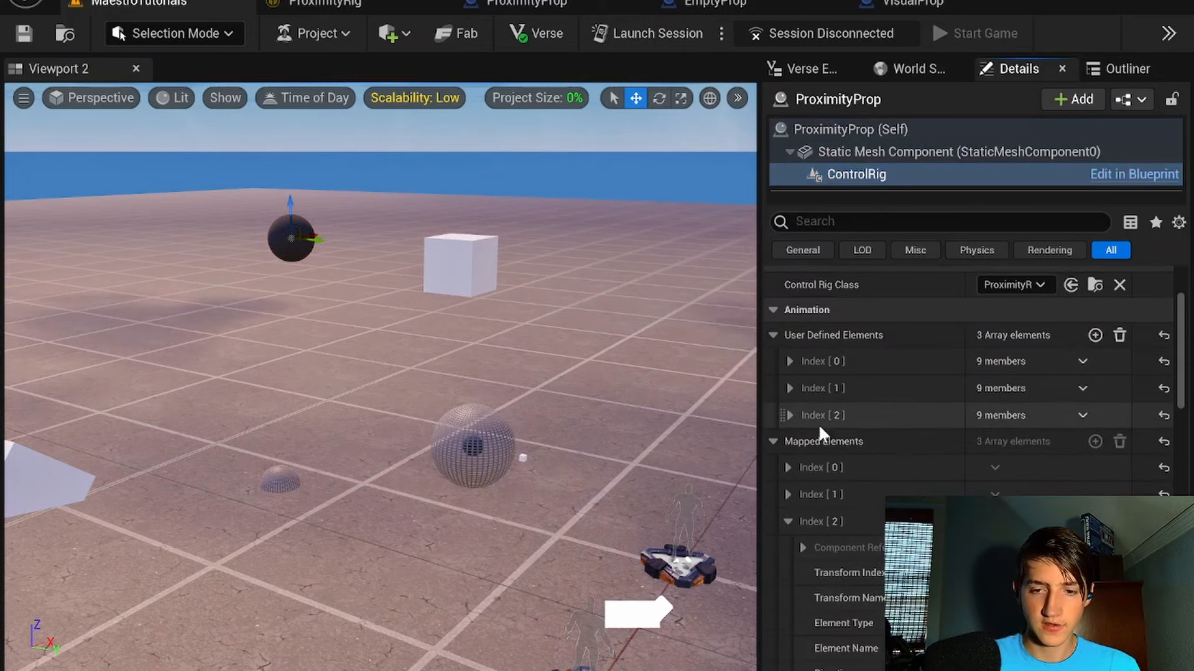
click(789, 415)
scroll(882, 423, down, 2)
click(851, 384)
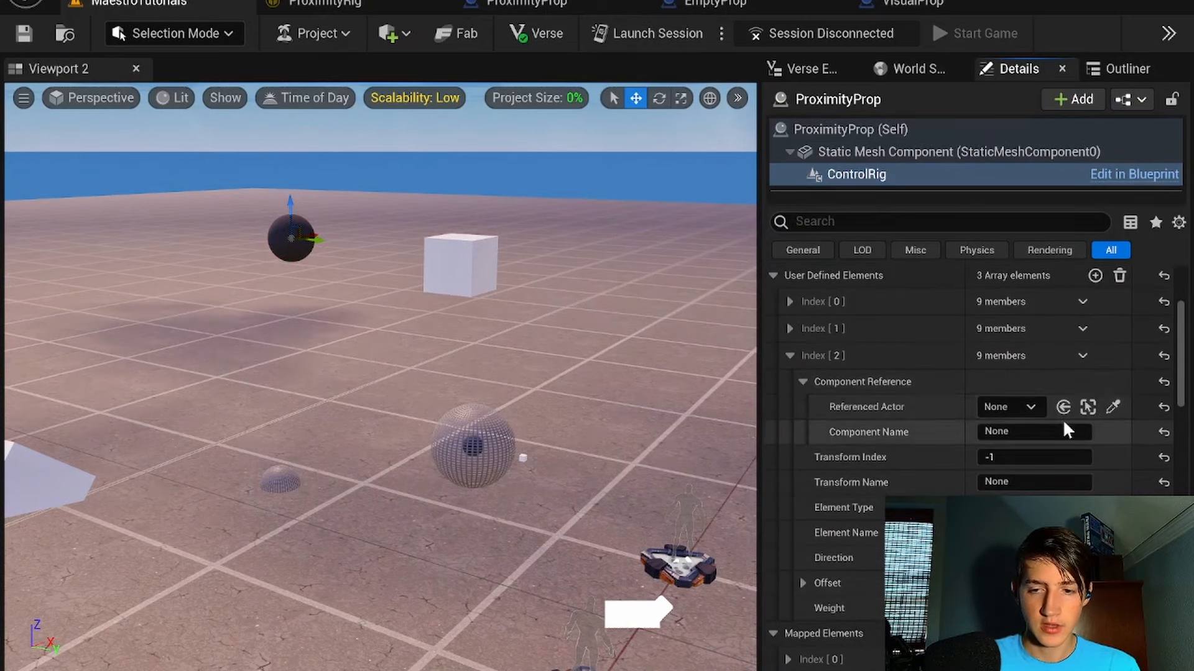
Step: Set the Referenced Actor of the new user-defined element to VisualProp
click(1112, 408)
click(278, 472)
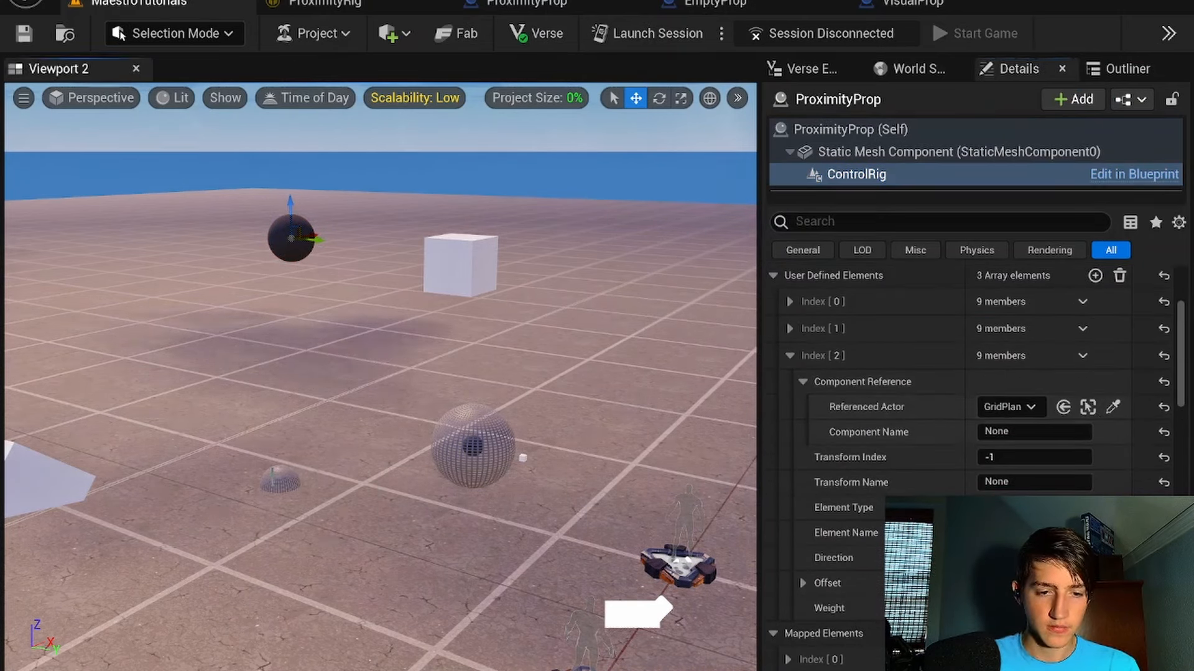
click(1010, 408)
text(vis)
click(800, 506)
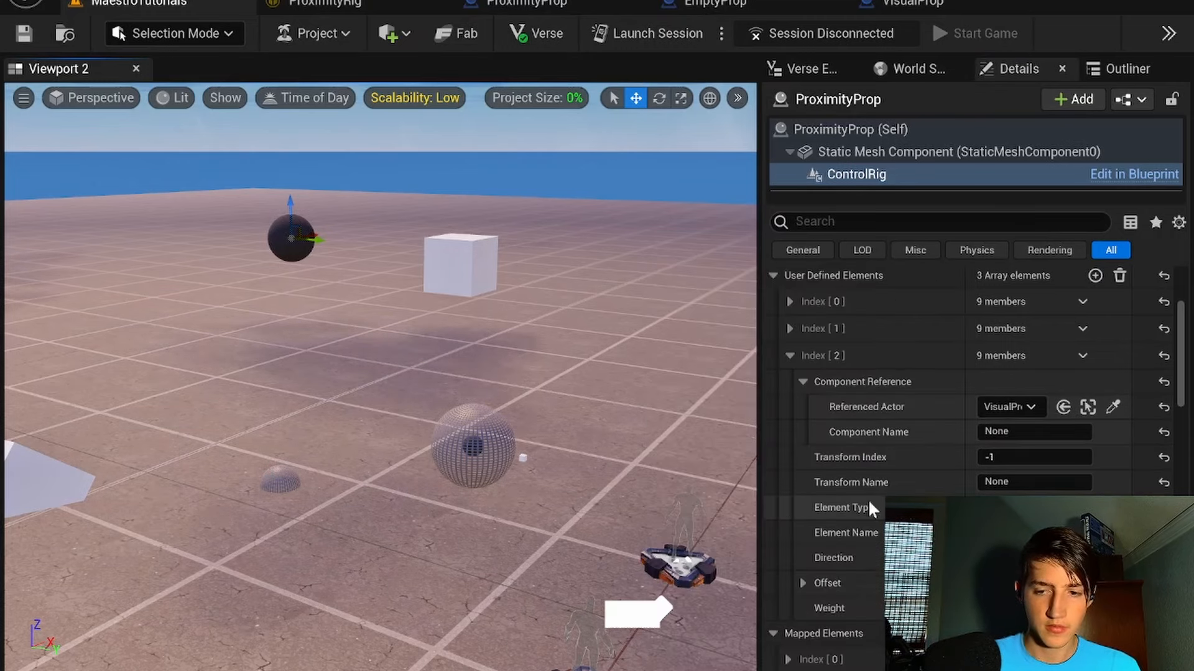
Step: Set the new element's Element Type to Control and its Element Name to VisualCtrl
scroll(850, 503, down, 2)
click(1015, 456)
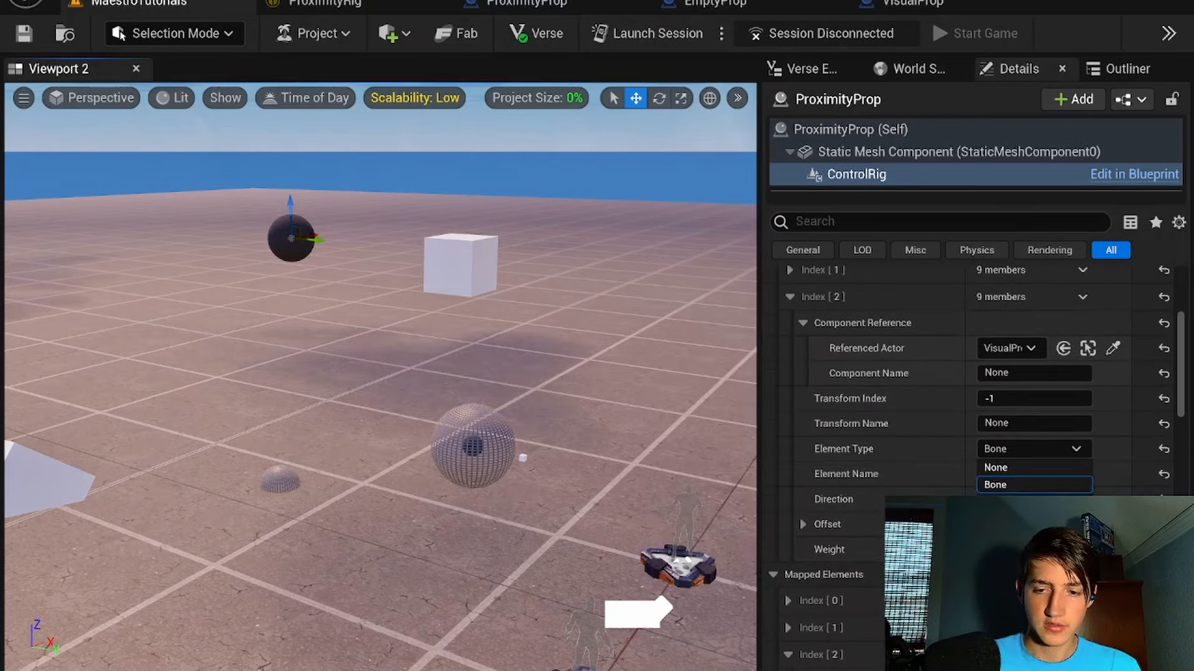
click(1007, 503)
click(1013, 473)
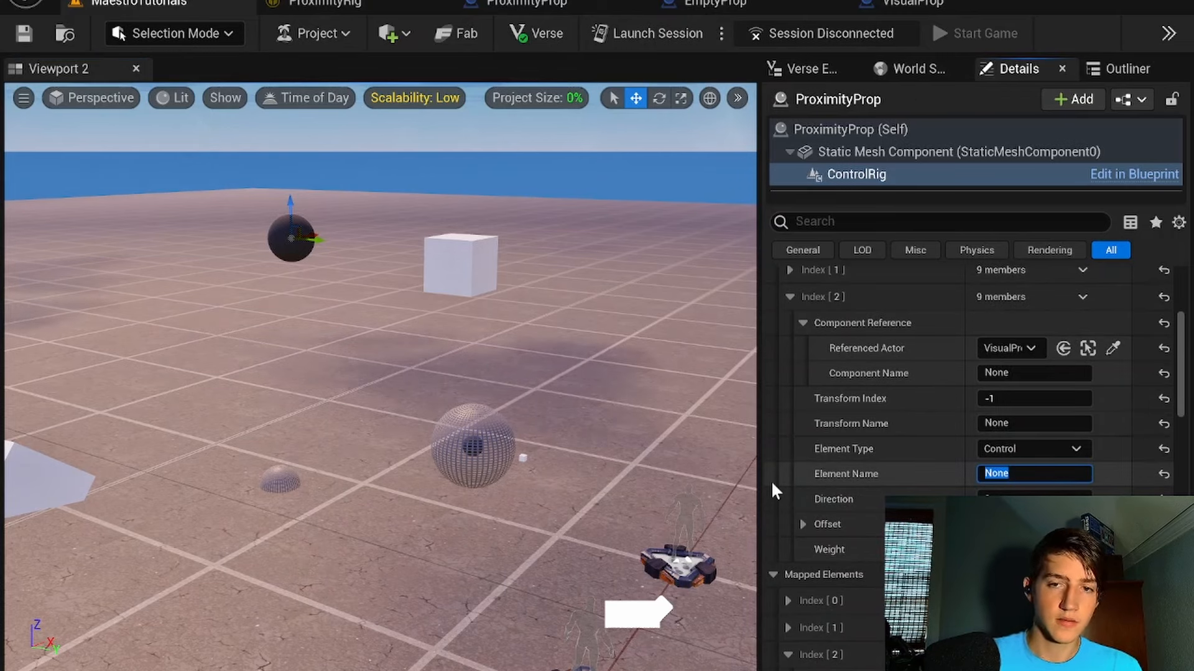
text(VisualCtrl)
key(Return)
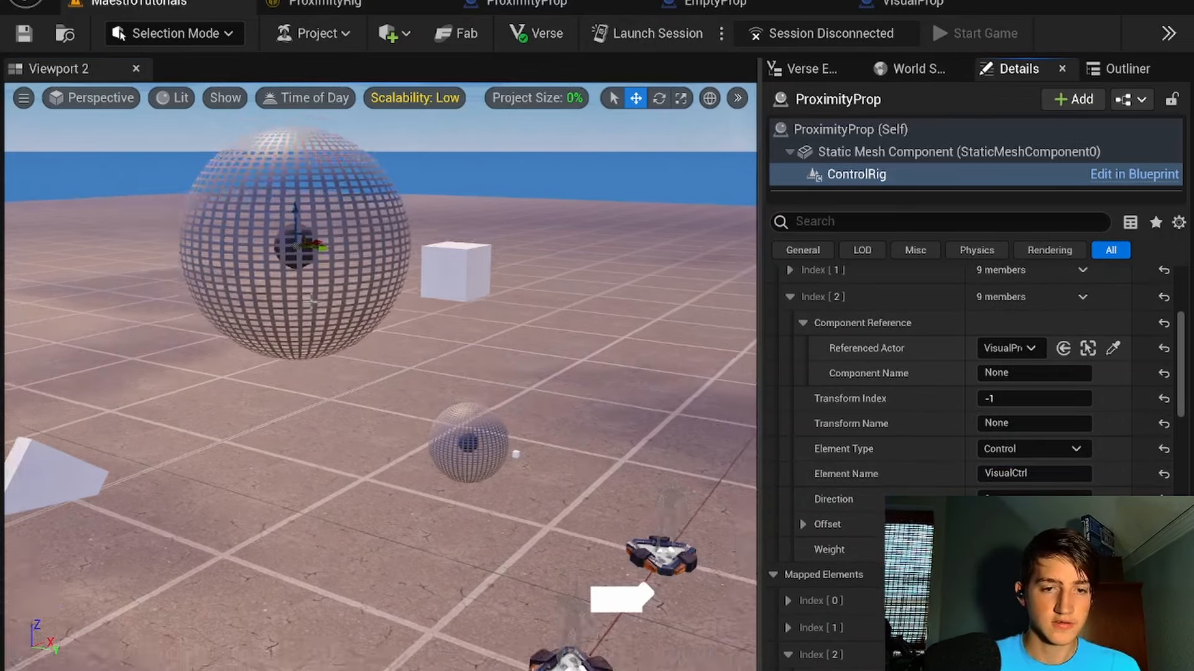
Step: Shift Cube3 along its Y axis at the edge of the grid sphere to test the trace radius
right_drag(309, 314, 339, 280)
click(429, 333)
mouse_move(546, 331)
right_down()
mouse_move(485, 304)
mouse_move(545, 331)
right_up()
mouse_move(607, 392)
mouse_down()
mouse_move(634, 393)
mouse_move(573, 393)
mouse_move(667, 393)
mouse_move(178, 373)
mouse_move(647, 398)
mouse_move(602, 394)
mouse_move(619, 394)
mouse_up()
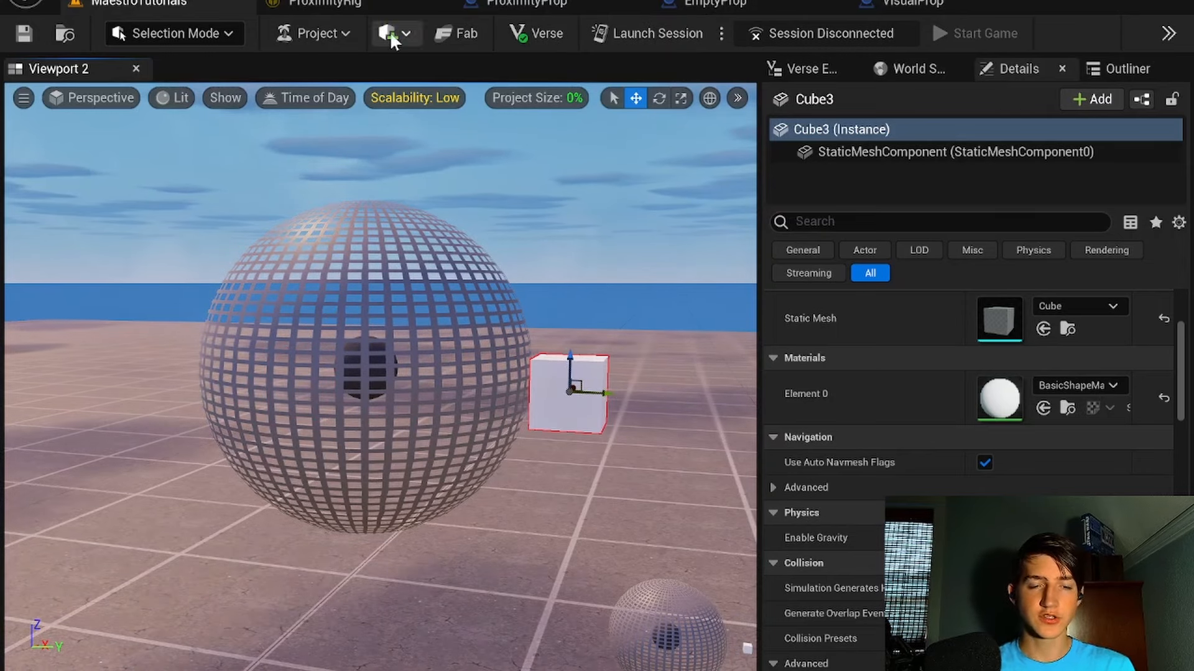
Step: In ProximityRig, connect the trace node's Hit Location to Translation of the Set Transform node, save, and return to the level
click(343, 3)
scroll(426, 257, up, 2)
scroll(425, 256, up, 2)
mouse_move(448, 247)
right_down()
mouse_move(504, 240)
mouse_move(285, 242)
mouse_move(577, 430)
right_up()
mouse_move(427, 387)
right_down()
mouse_move(315, 477)
mouse_move(315, 465)
right_up()
mouse_move(490, 348)
right_down()
mouse_move(409, 421)
mouse_move(399, 413)
right_up()
mouse_move(385, 390)
mouse_down()
mouse_move(571, 401)
mouse_move(509, 384)
mouse_move(526, 385)
mouse_up()
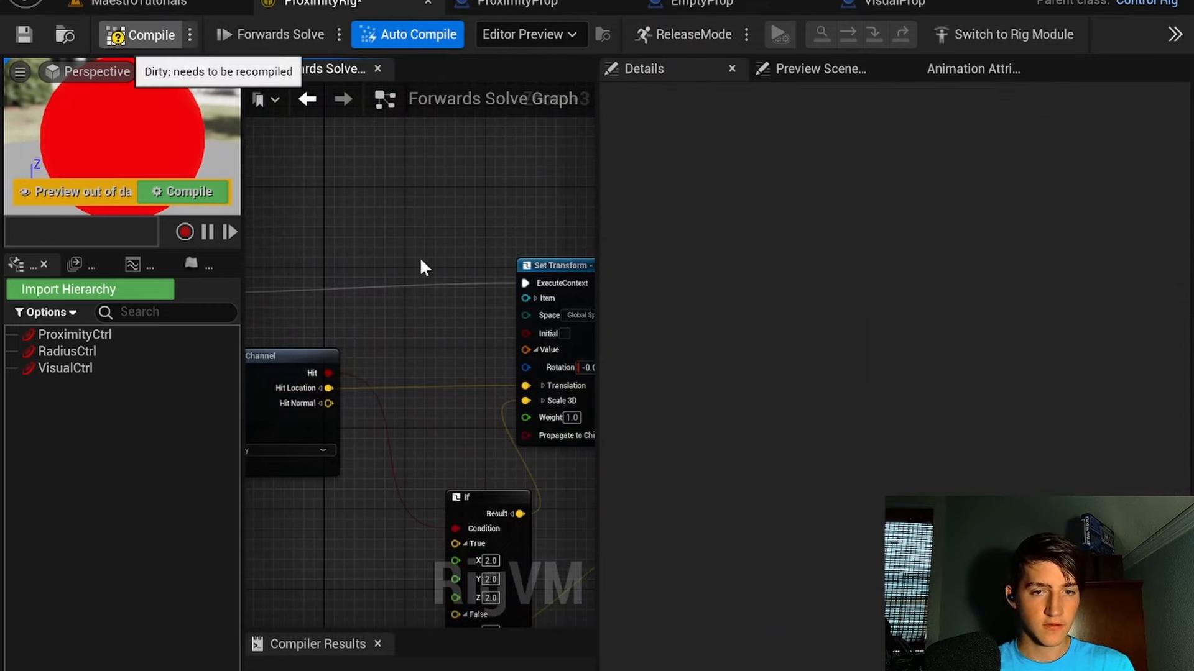
key(ctrl+s)
right_drag(479, 258, 334, 225)
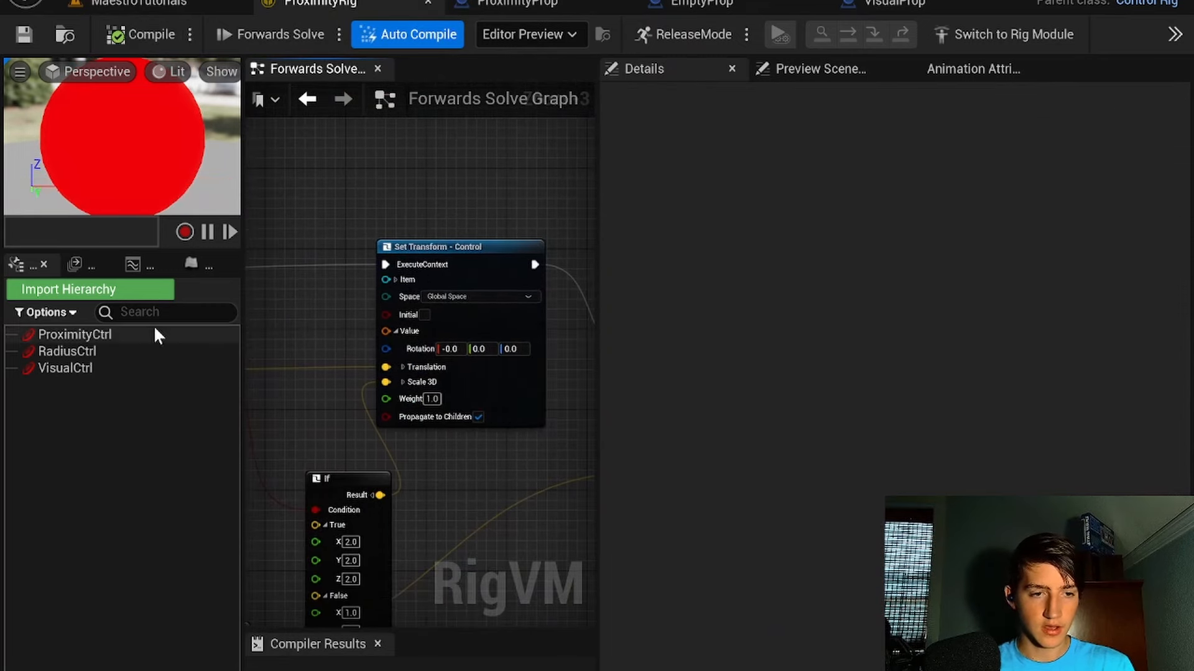
click(143, 5)
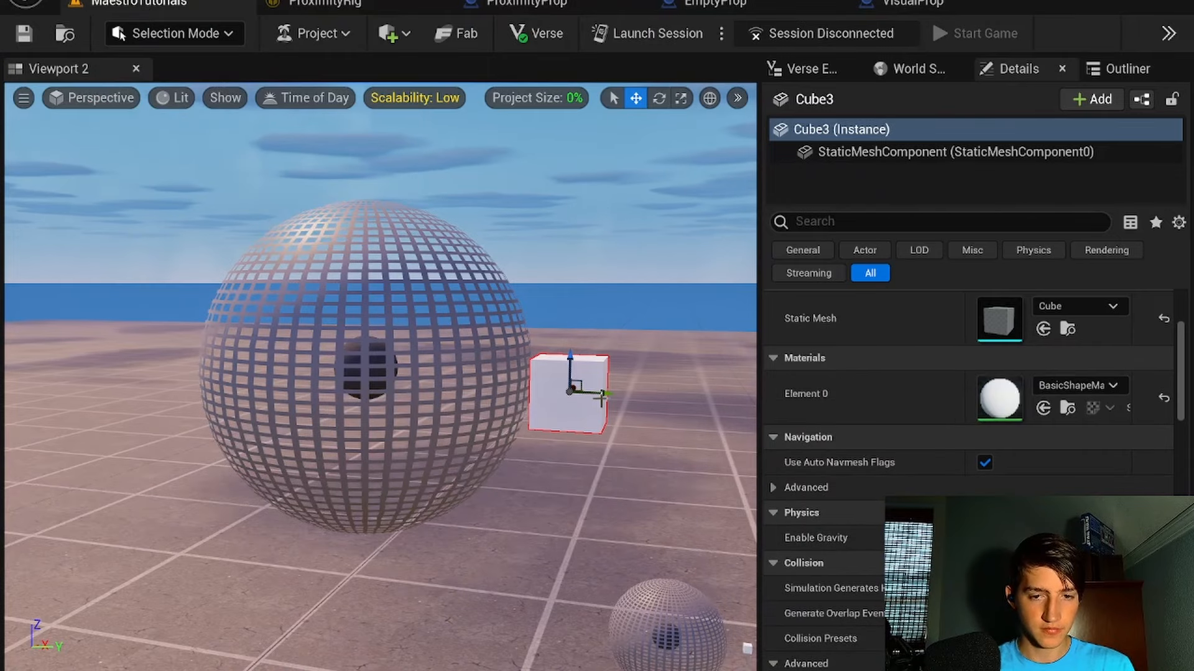
Step: Test the rig by moving Cube3 and ProximityProp apart, then bringing Cube3 back inside the grid sphere's radius
drag(591, 393, 679, 396)
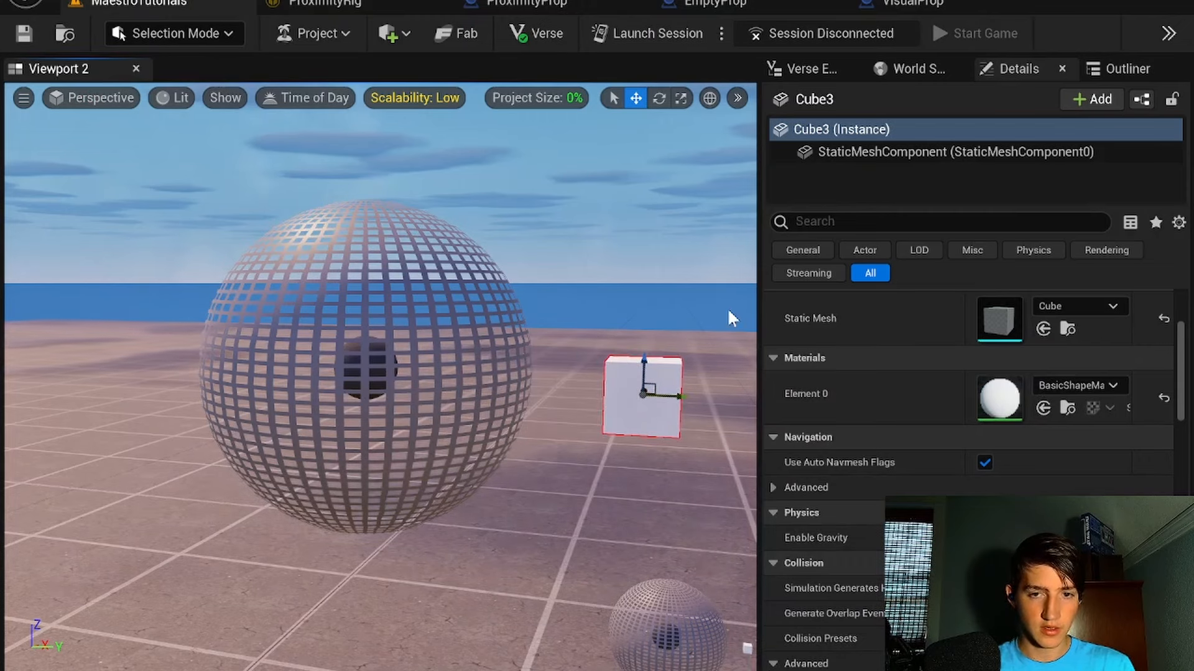
click(1123, 69)
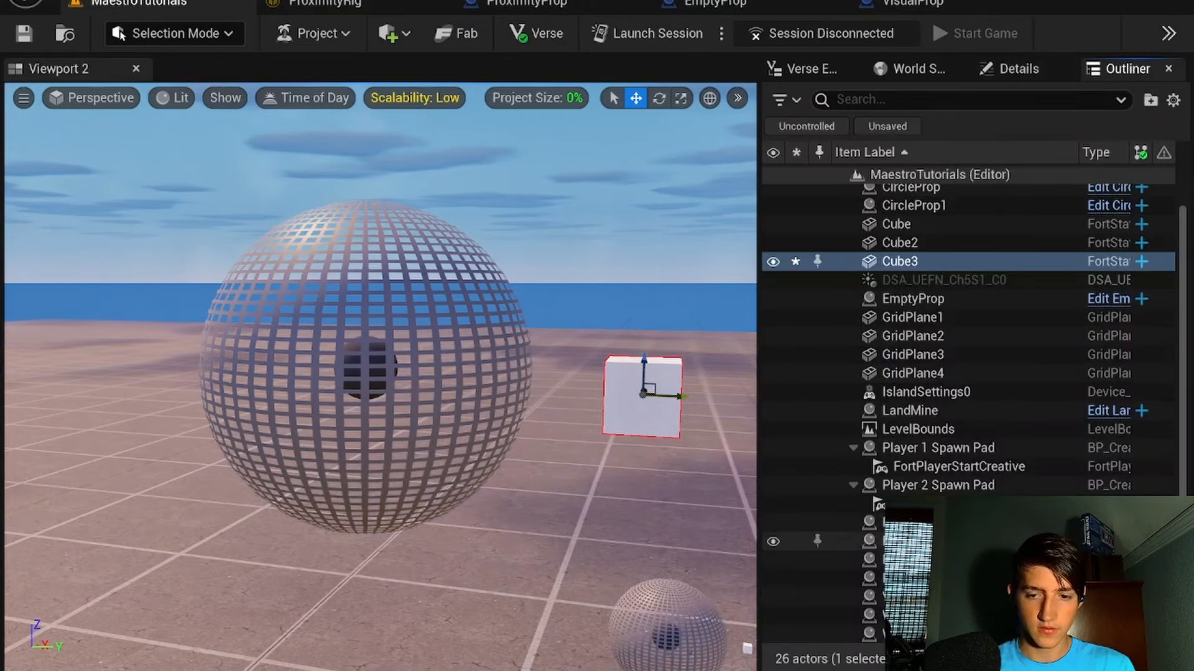
click(921, 523)
drag(393, 368, 372, 368)
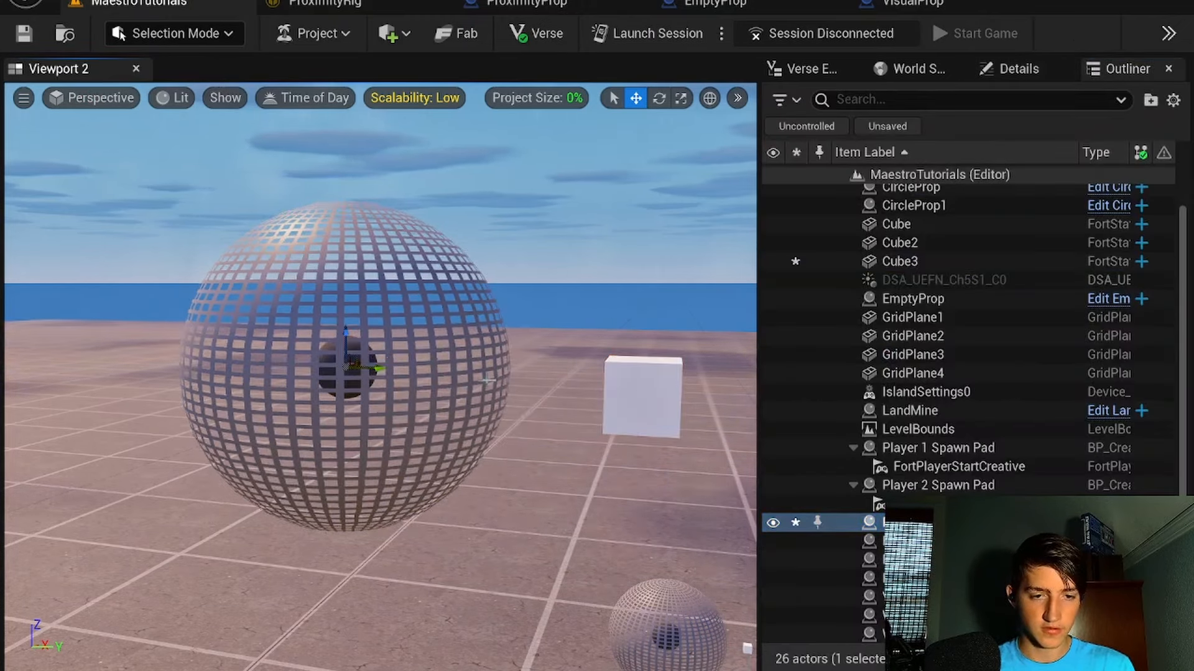
click(643, 392)
drag(676, 397, 566, 403)
right_drag(569, 403, 622, 402)
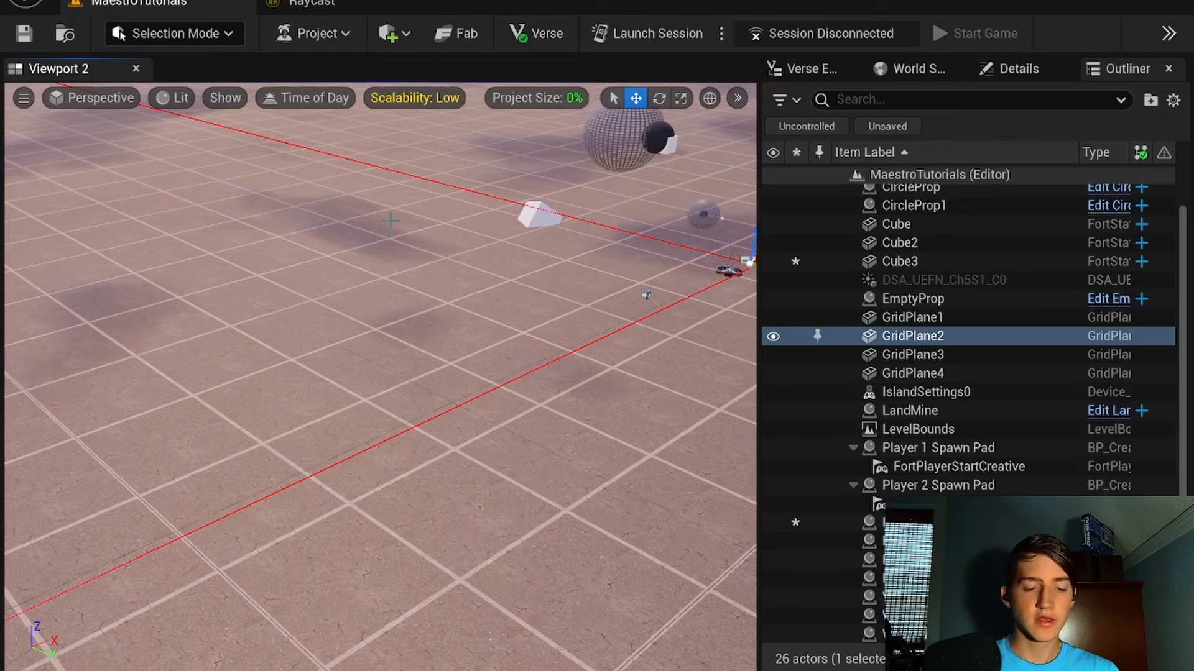
Step: Create a new Control Rig asset in the project's Collisions folder without choosing a parent rig
key(ctrl+space)
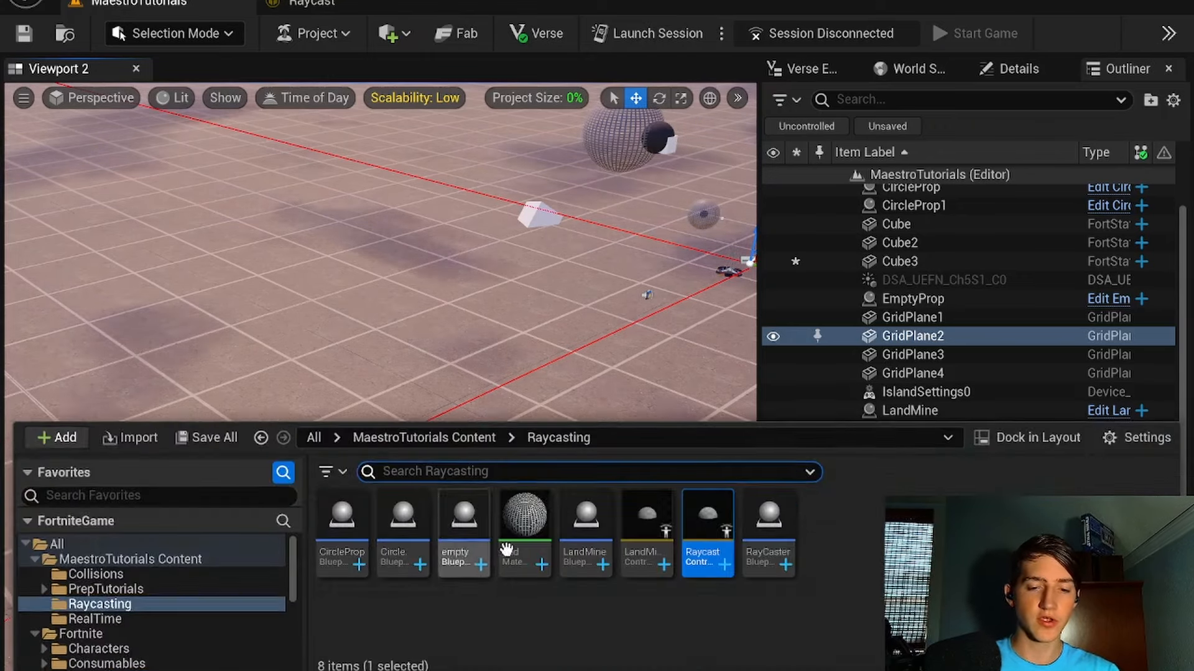
click(740, 632)
right_click(856, 521)
mouse_move(855, 521)
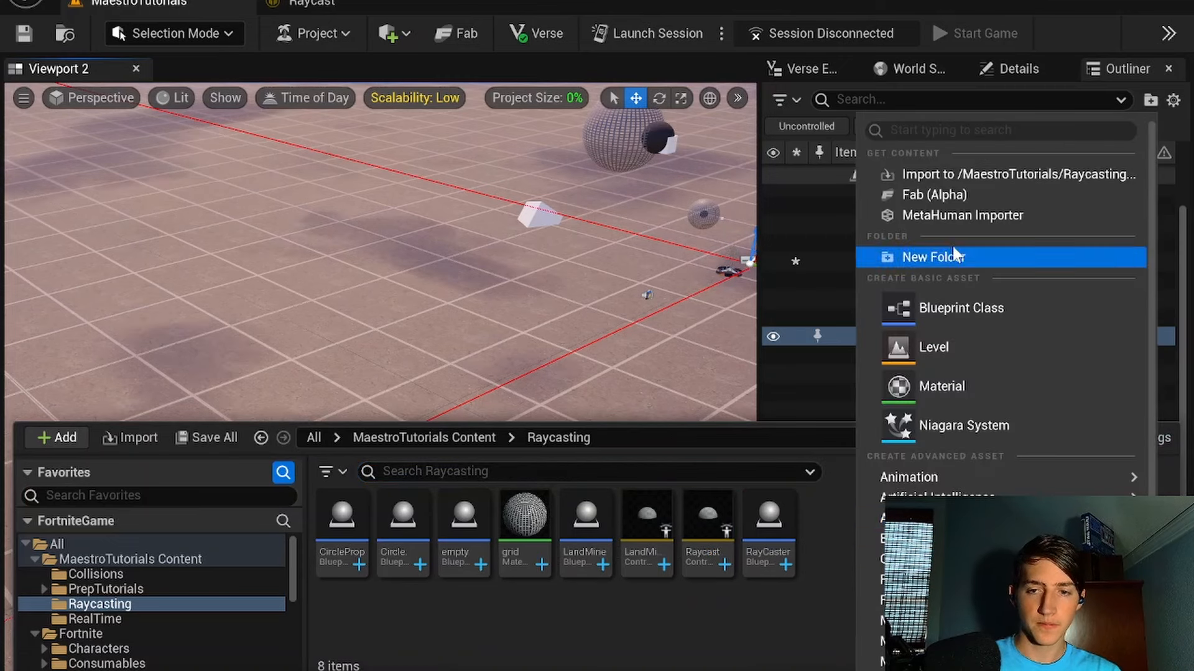
mouse_move(937, 476)
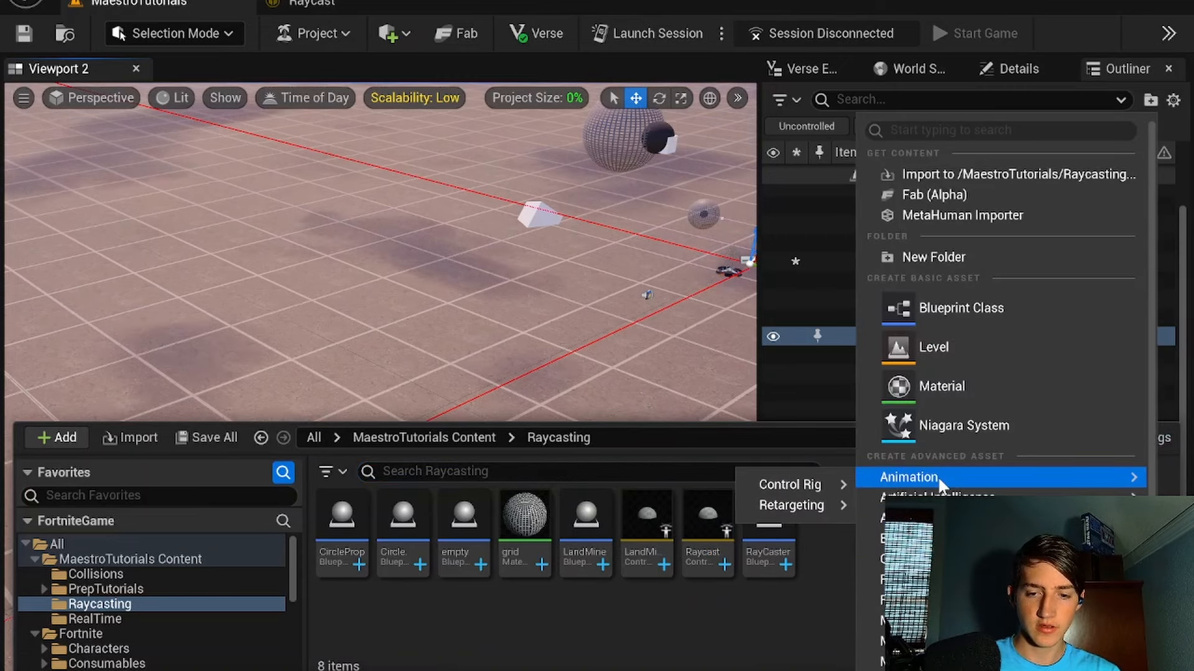
click(173, 574)
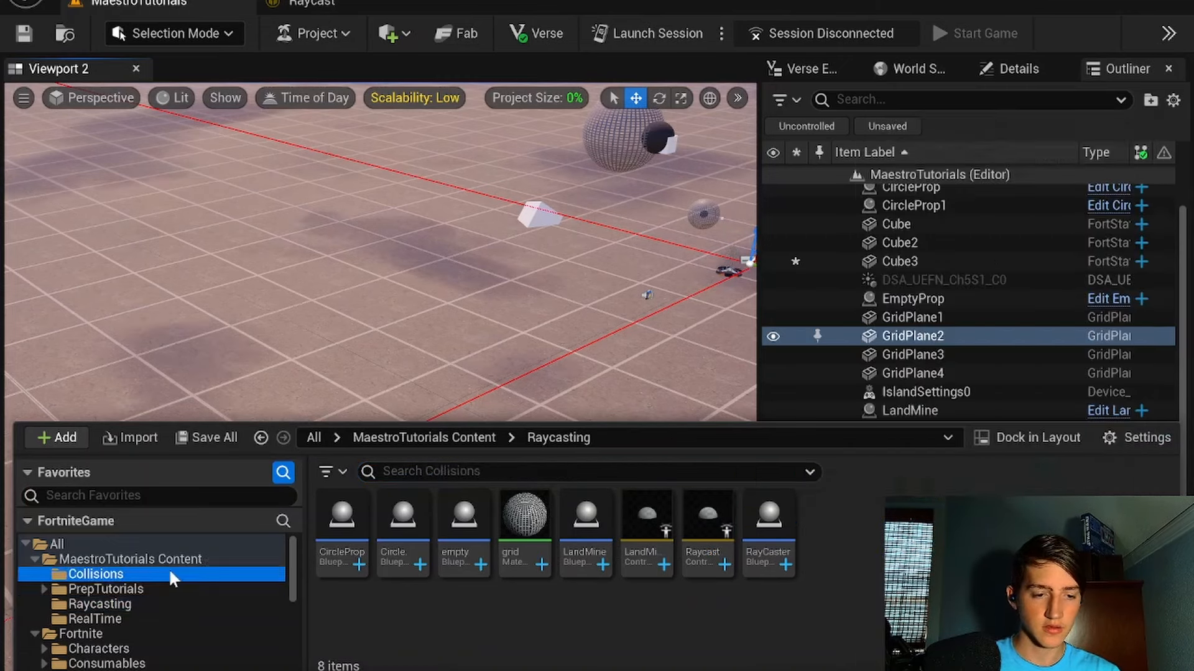
right_click(683, 540)
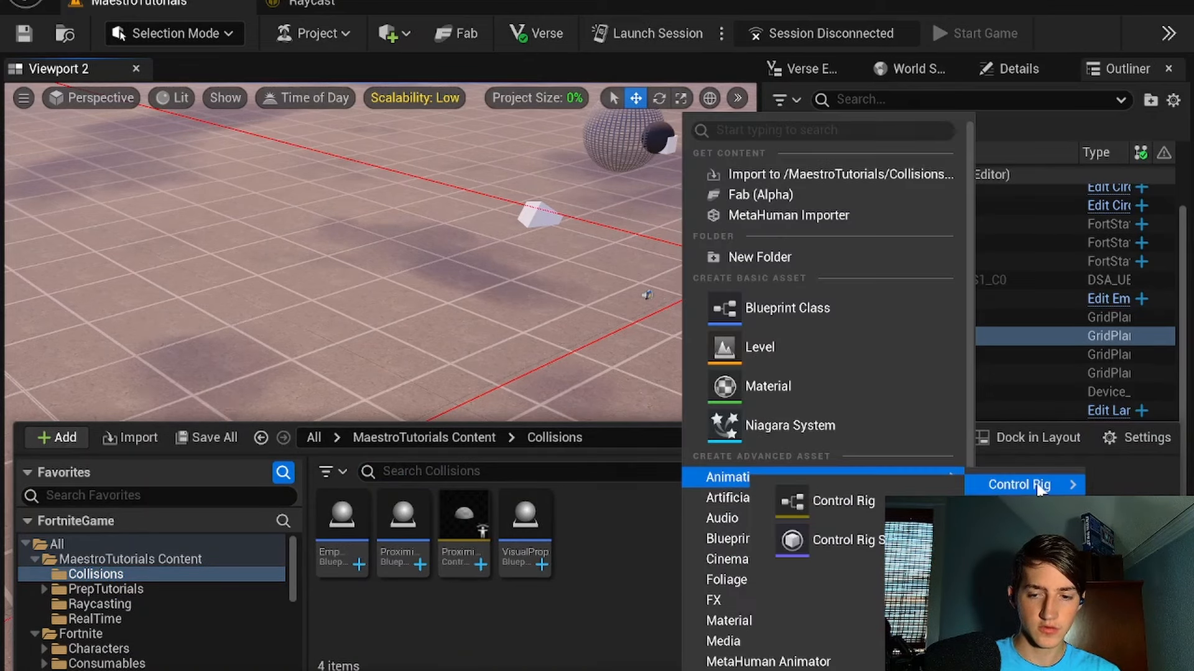
key(Escape)
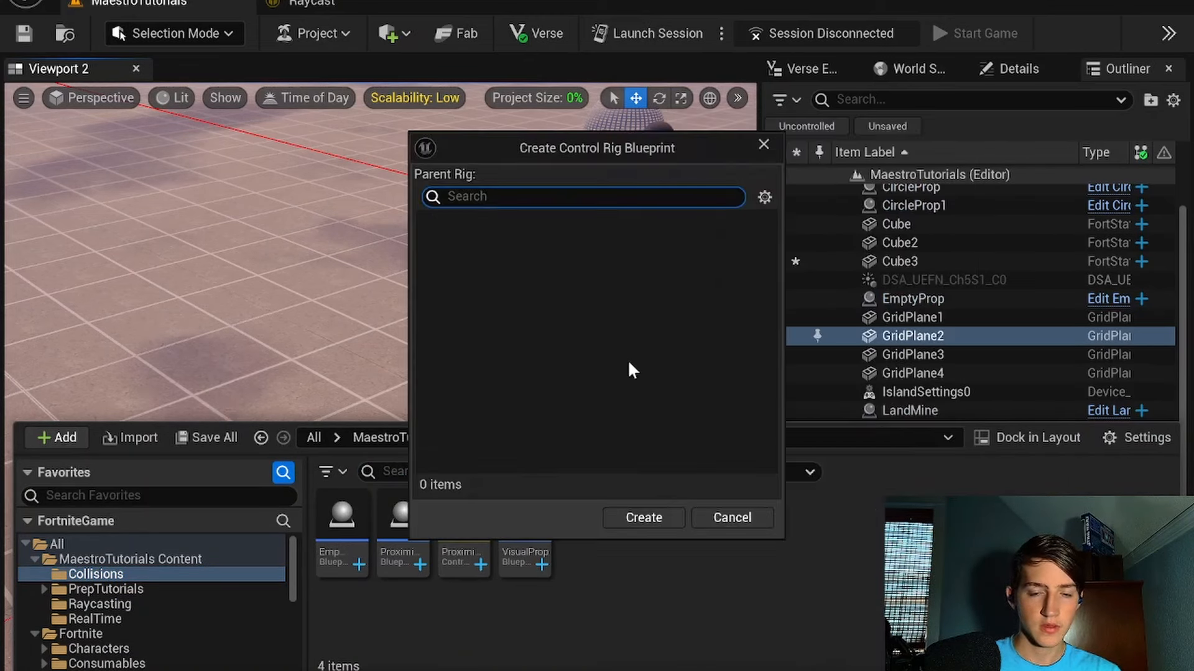
click(644, 517)
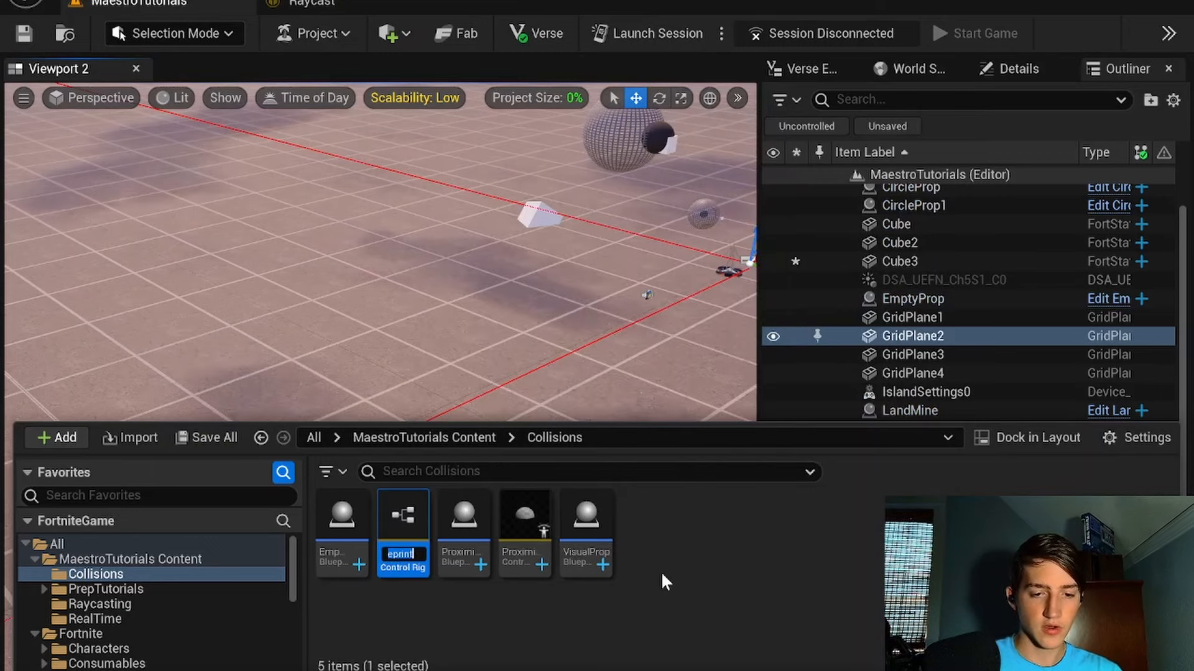
Step: Name the new Control Rig LinearRig and open it for editing
text(Linear)
text(Rig)
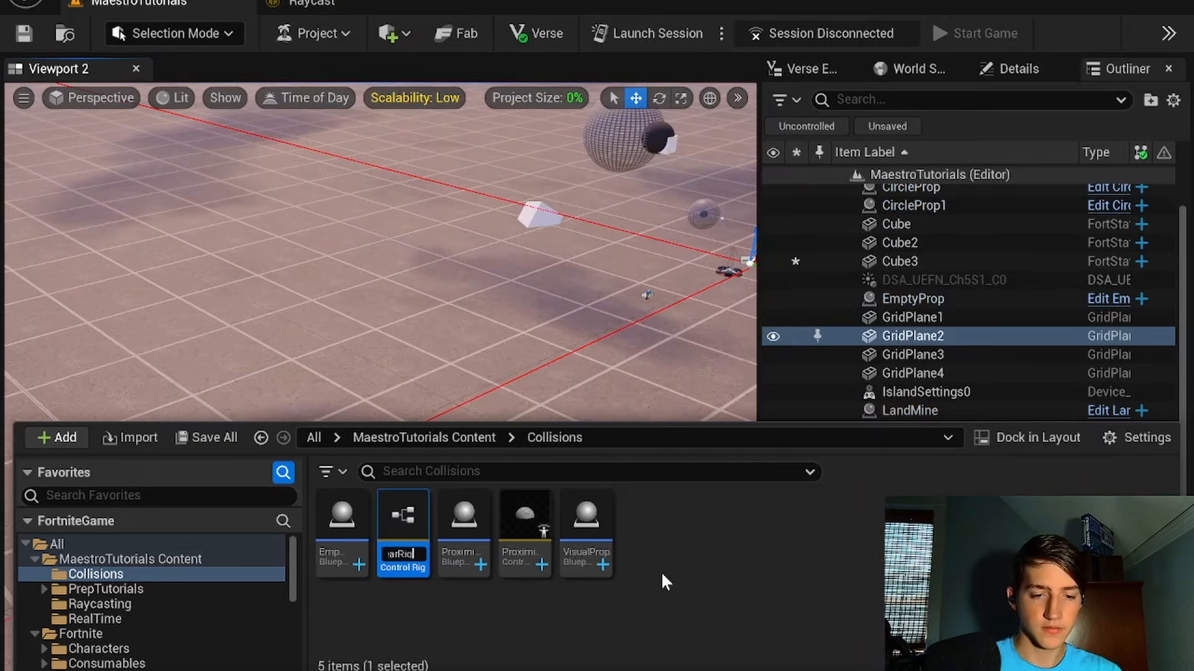
key(Return)
double_click(403, 530)
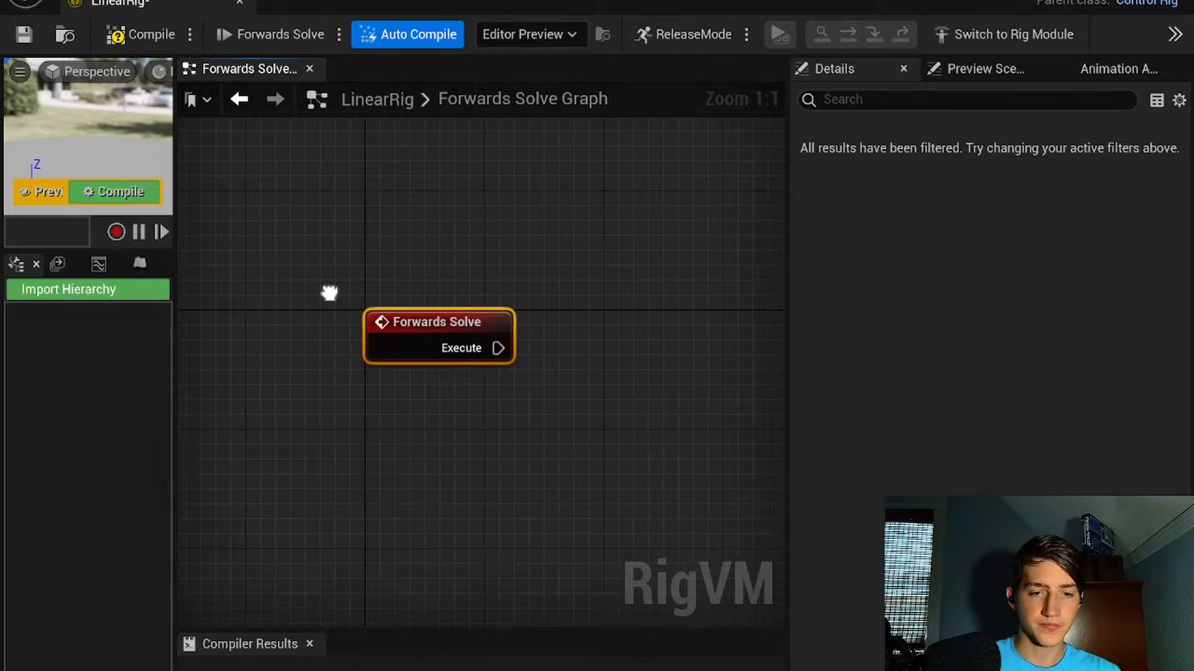
Step: Add a new control to LinearRig's hierarchy and name it RayCtrl
right_click(132, 311)
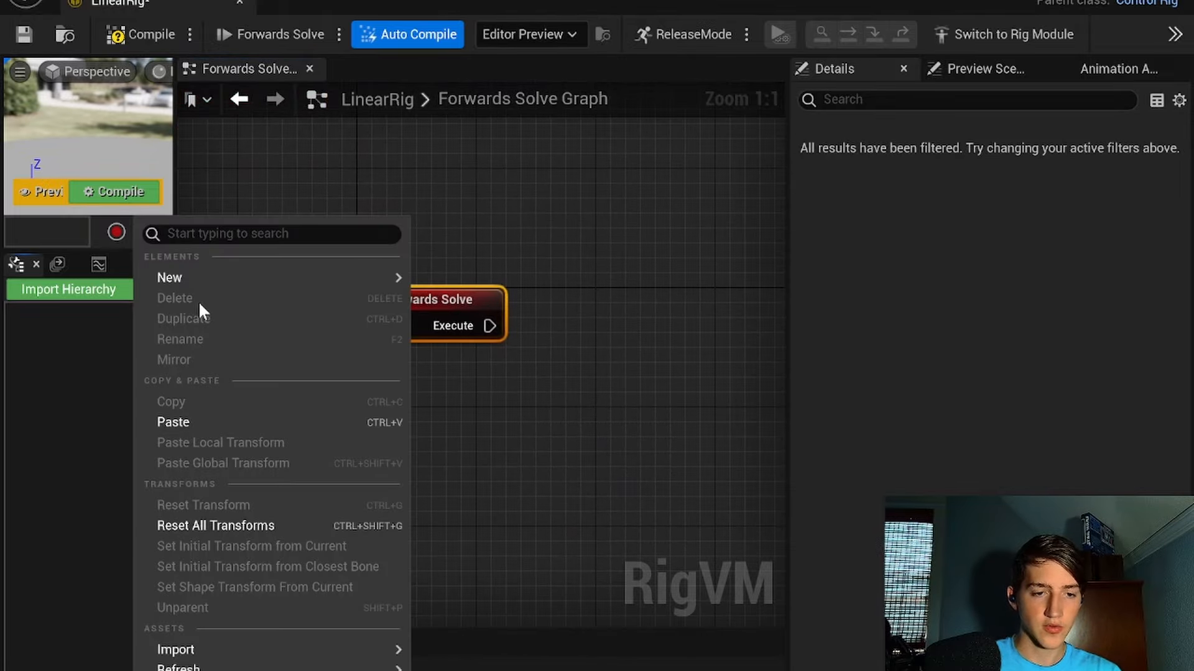
mouse_move(355, 278)
click(445, 307)
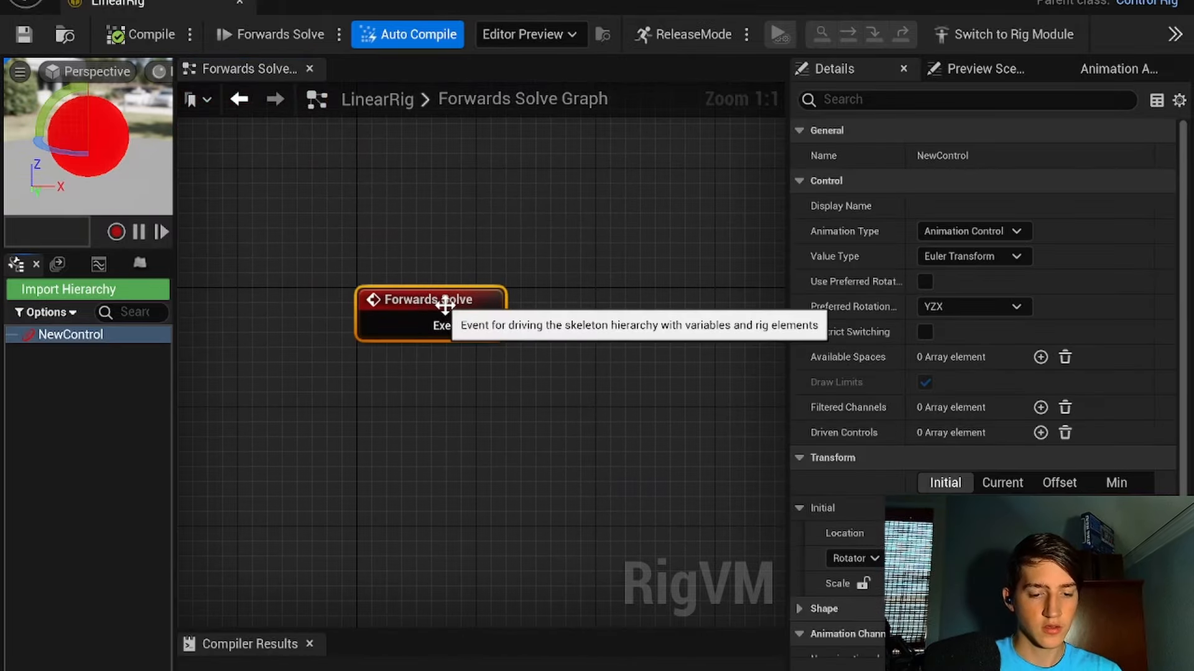
double_click(114, 332)
text(RayCt)
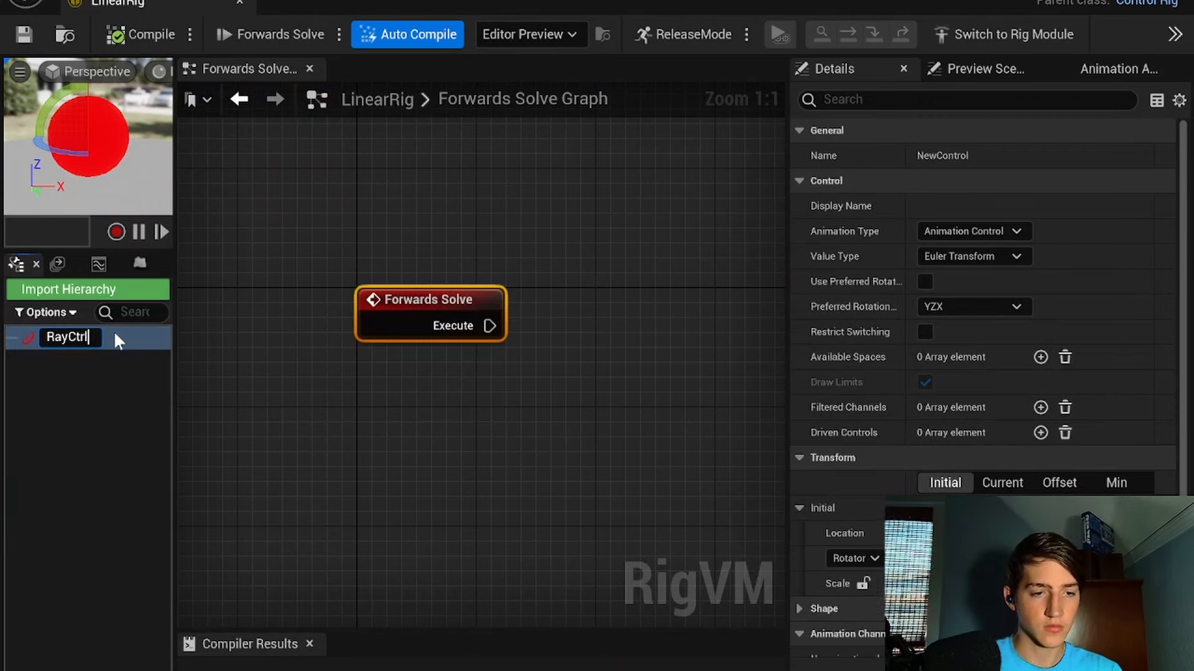
text(rl)
key(Return)
Step: Add Get Control and Set Control nodes for RayCtrl to the graph and place them on either side of Forwards Solve
drag(114, 331, 600, 313)
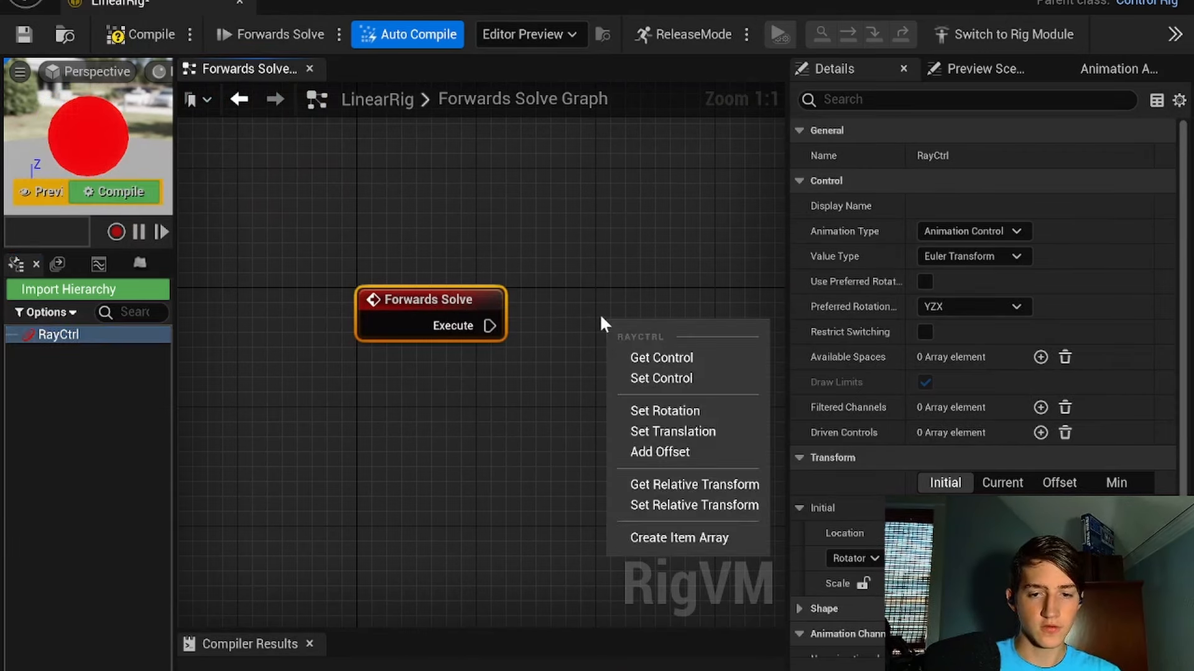
click(661, 358)
drag(86, 341, 653, 344)
click(650, 378)
right_drag(650, 378, 531, 315)
drag(602, 273, 610, 239)
right_drag(451, 300, 514, 282)
scroll(514, 282, down, 2)
drag(392, 303, 259, 337)
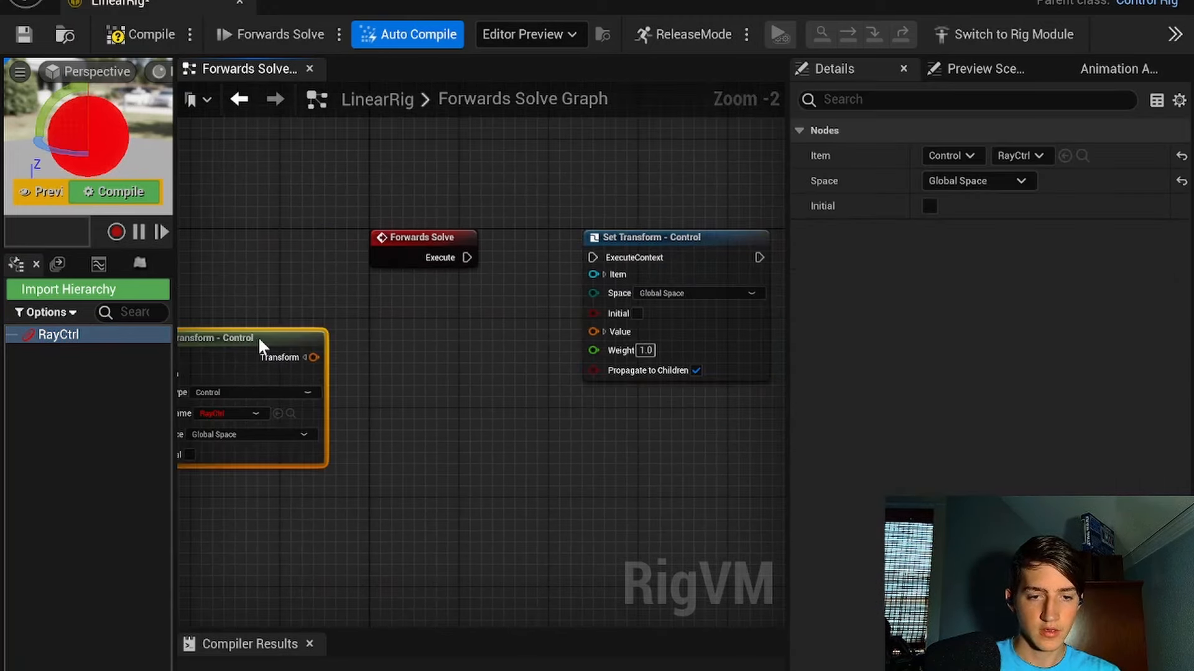
Step: Add a Sphere Trace By Trace Channel node between the two transform nodes and spread the surrounding nodes apart
right_click(386, 336)
text(sphere)
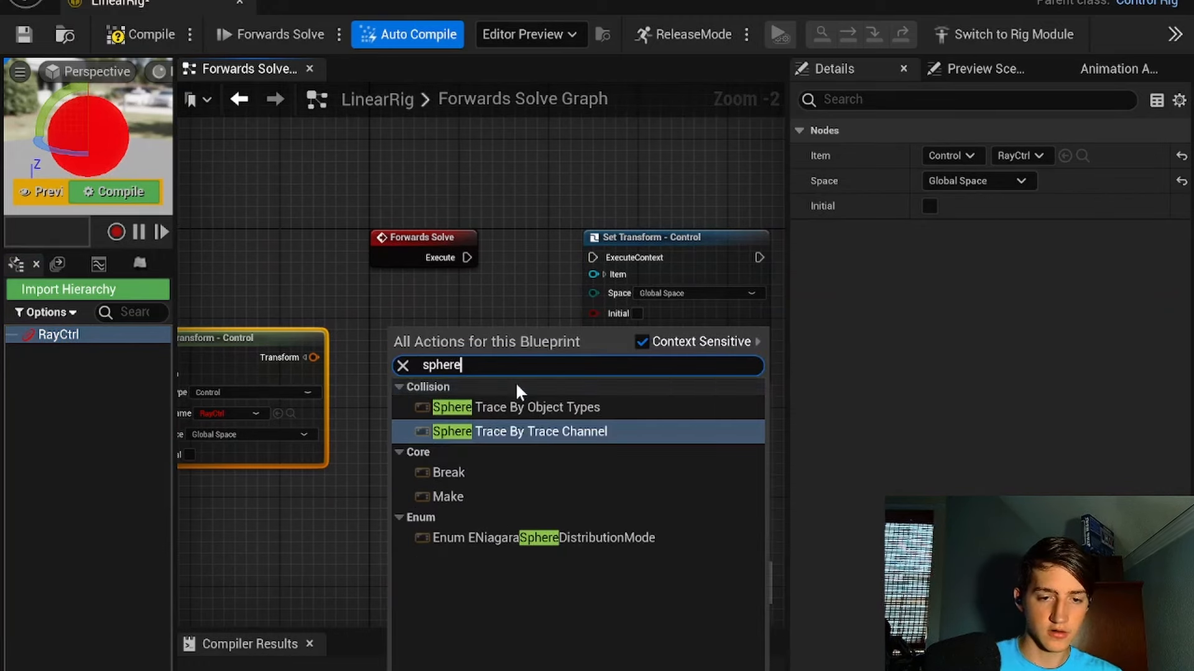
click(567, 432)
drag(432, 238, 240, 225)
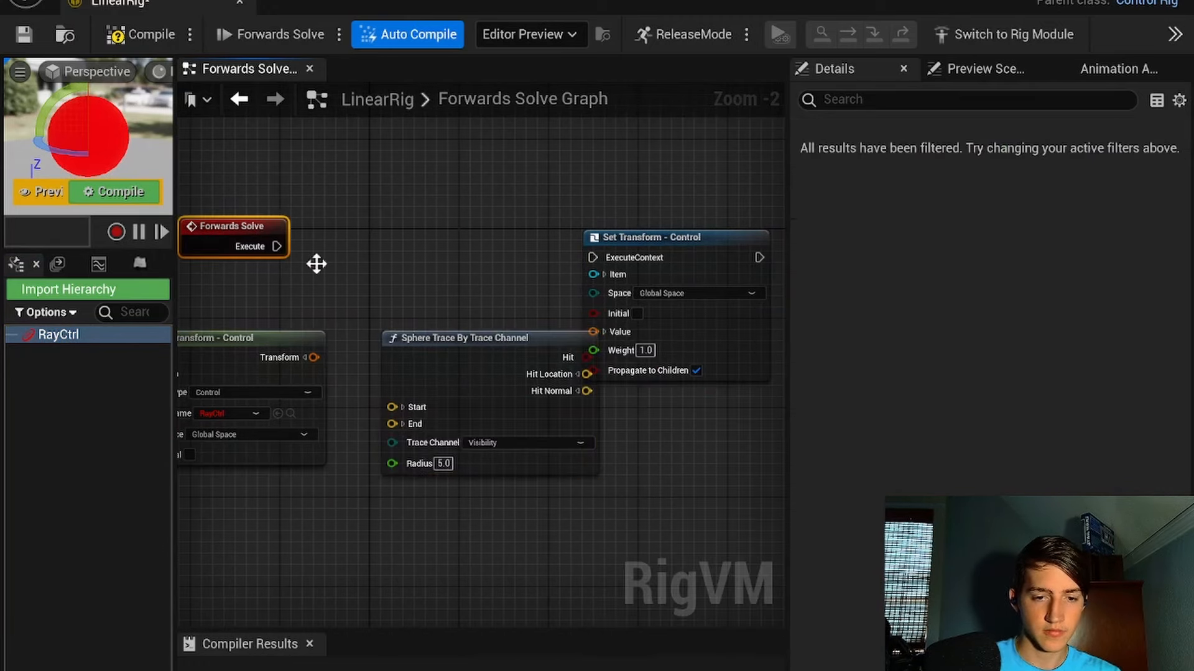
mouse_move(442, 329)
mouse_down()
mouse_move(389, 255)
mouse_move(411, 269)
mouse_up()
right_drag(260, 332, 375, 322)
drag(375, 322, 300, 344)
Step: Enable Initial on the Get Transform node and connect its Translation to the sphere trace's Start
click(242, 455)
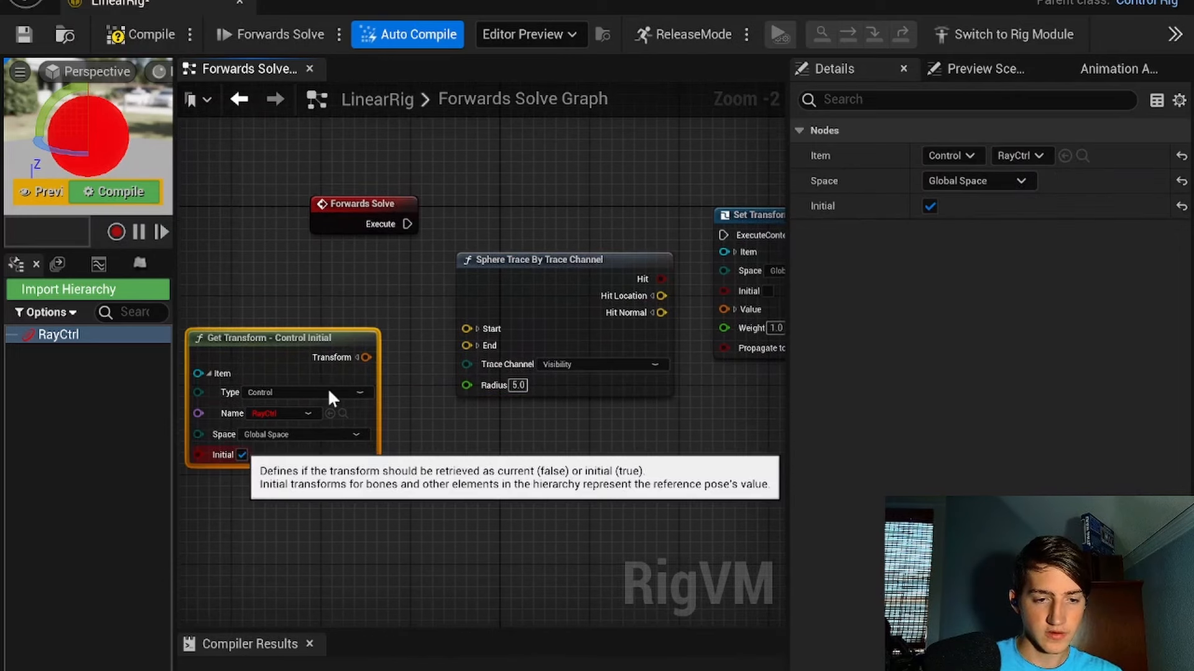
click(357, 357)
drag(323, 341, 290, 329)
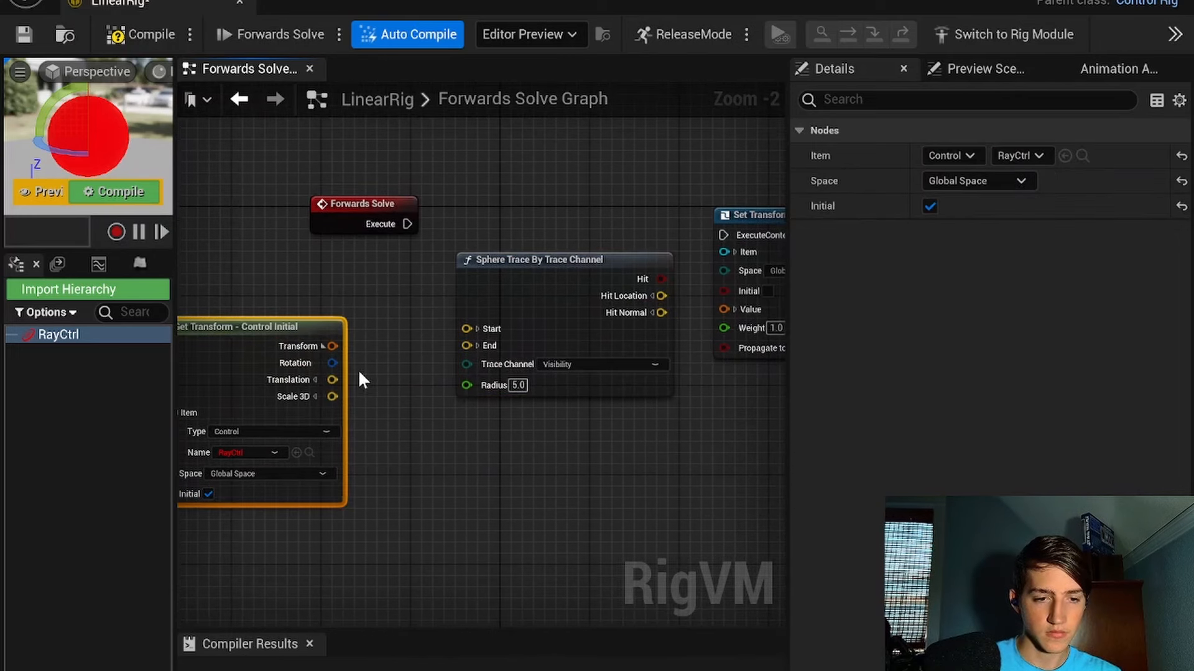
drag(332, 379, 472, 327)
Step: Expand the sphere trace's End vector and set its Z value to 2048
right_drag(521, 428, 474, 434)
click(429, 351)
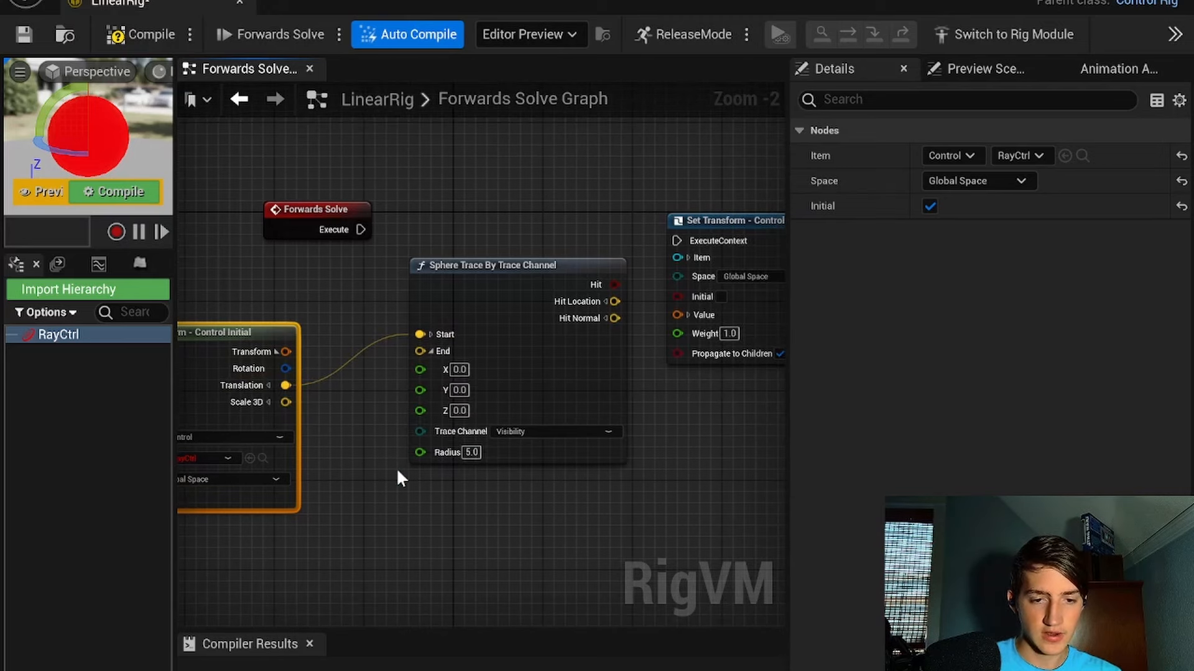
scroll(397, 436, up, 2)
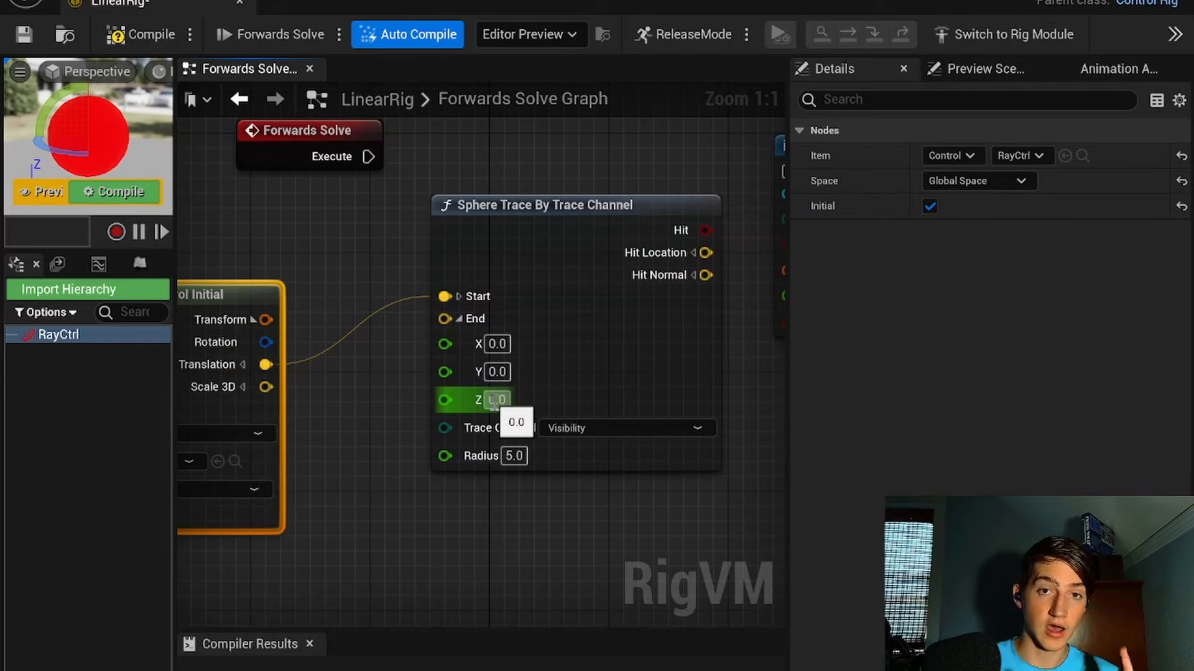
right_drag(375, 282, 447, 307)
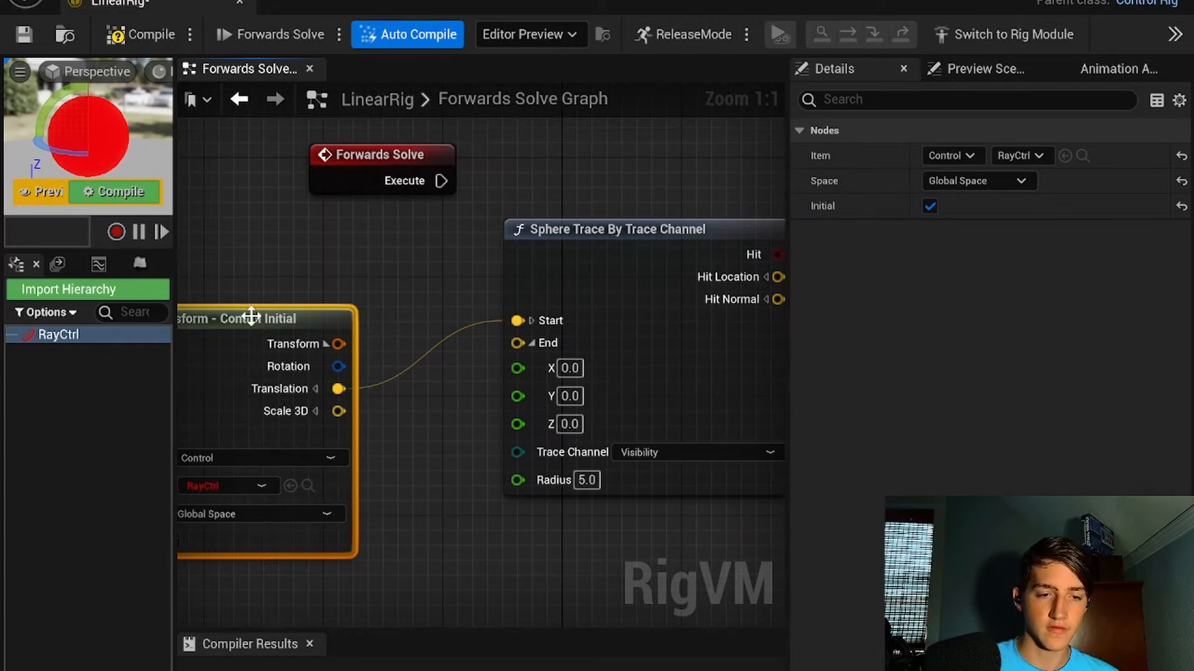
right_drag(386, 239, 288, 242)
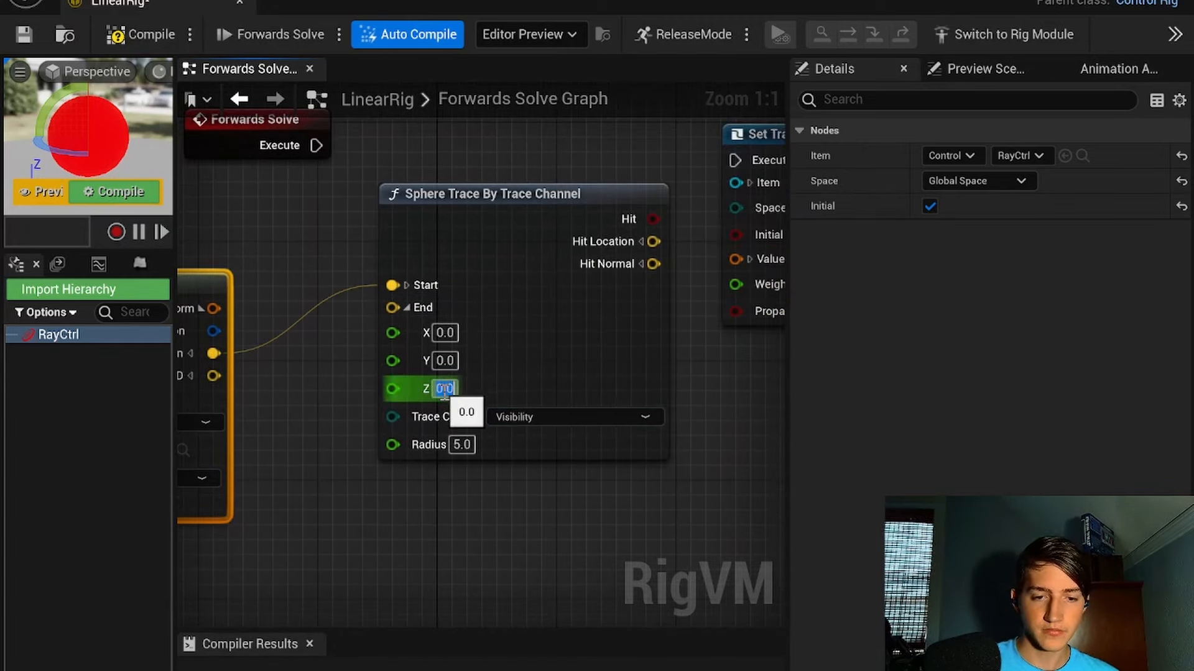
click(450, 332)
click(449, 359)
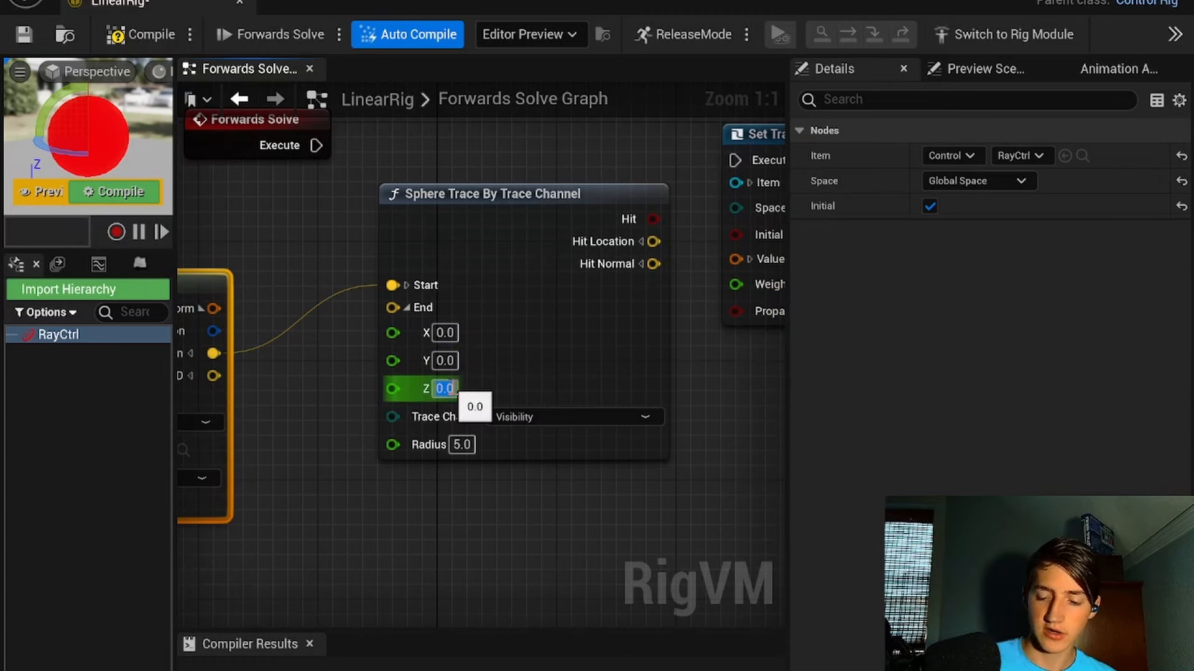
text(100)
key(Return)
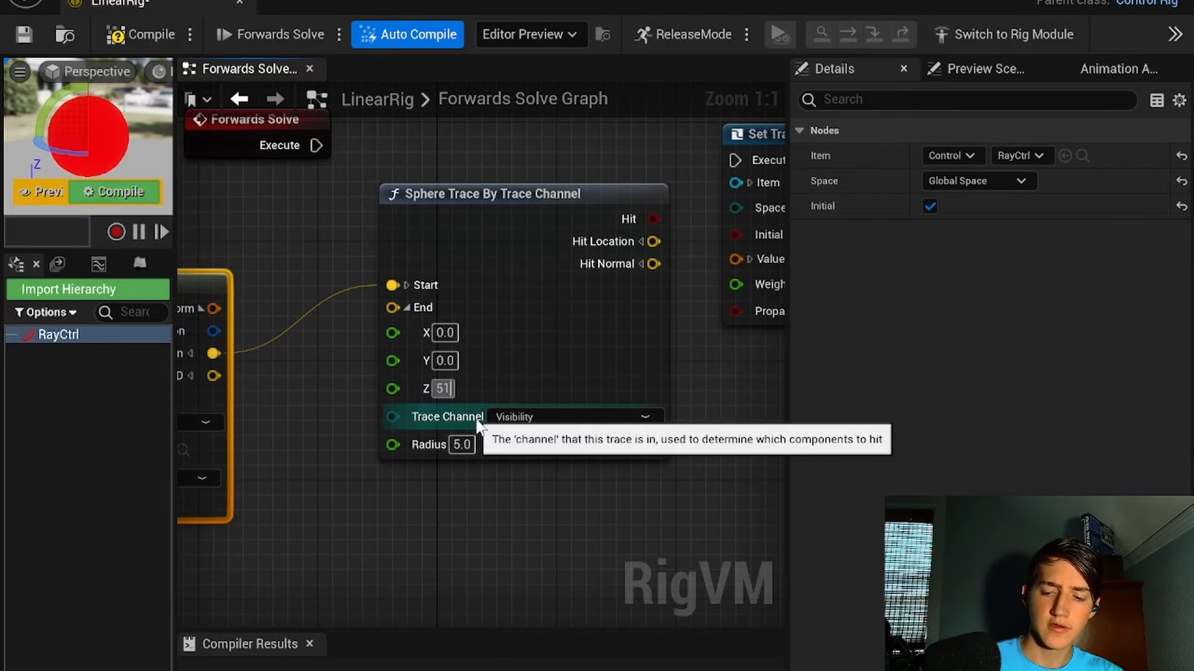
right_drag(562, 570, 457, 639)
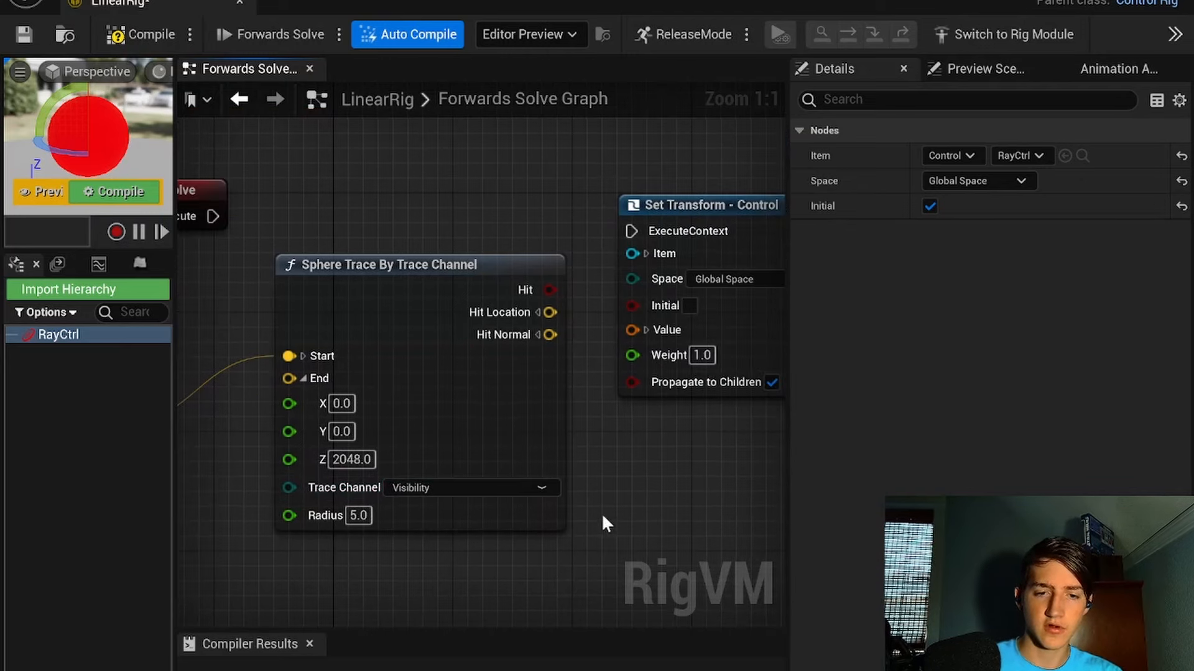
Step: Expand the Set Transform node's Value and connect the sphere trace's Hit Location to its Translation
right_drag(583, 363, 597, 388)
right_drag(527, 303, 475, 269)
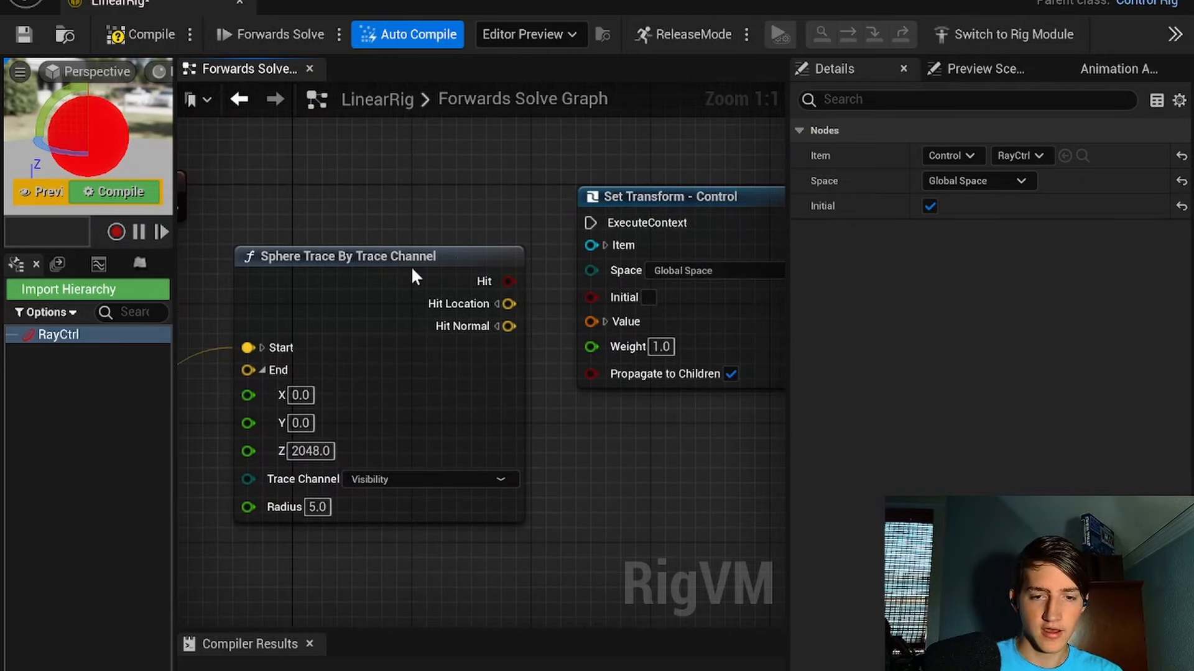
drag(418, 260, 400, 290)
right_drag(529, 366, 543, 374)
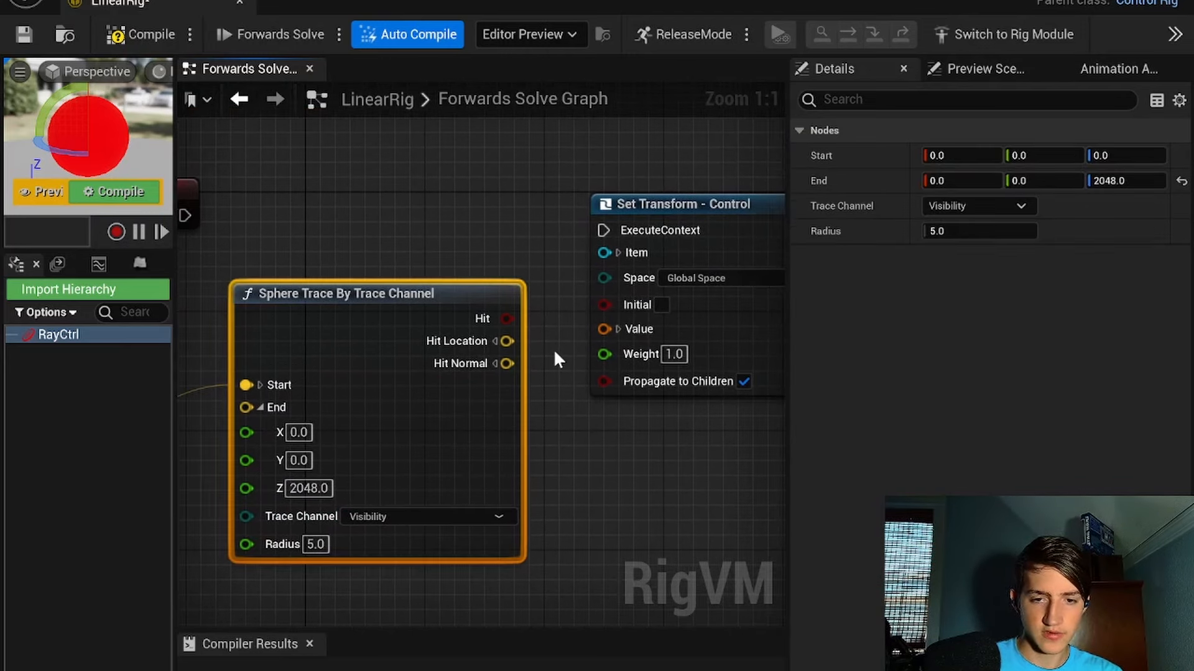
drag(621, 337, 622, 337)
click(619, 329)
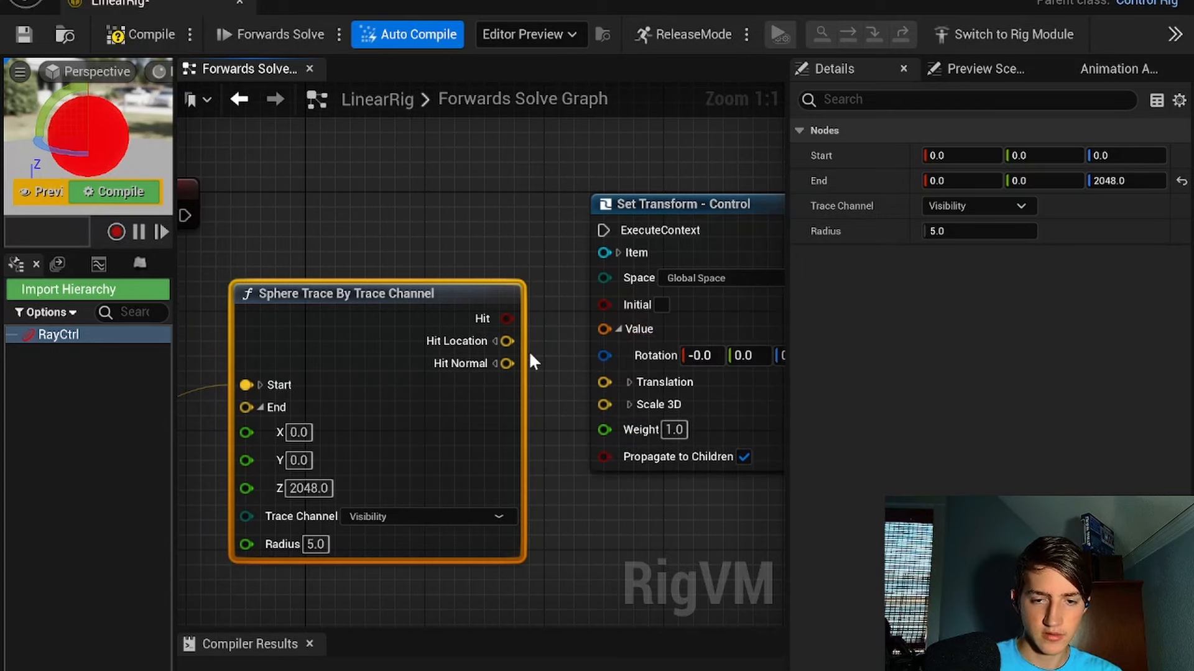
mouse_move(504, 342)
mouse_down()
mouse_move(603, 380)
mouse_move(581, 371)
mouse_up()
Step: Connect Forwards Solve's Execute to the Set Transform node and move Forwards Solve closer to it
drag(432, 311, 429, 361)
right_drag(318, 226, 359, 251)
drag(229, 239, 644, 255)
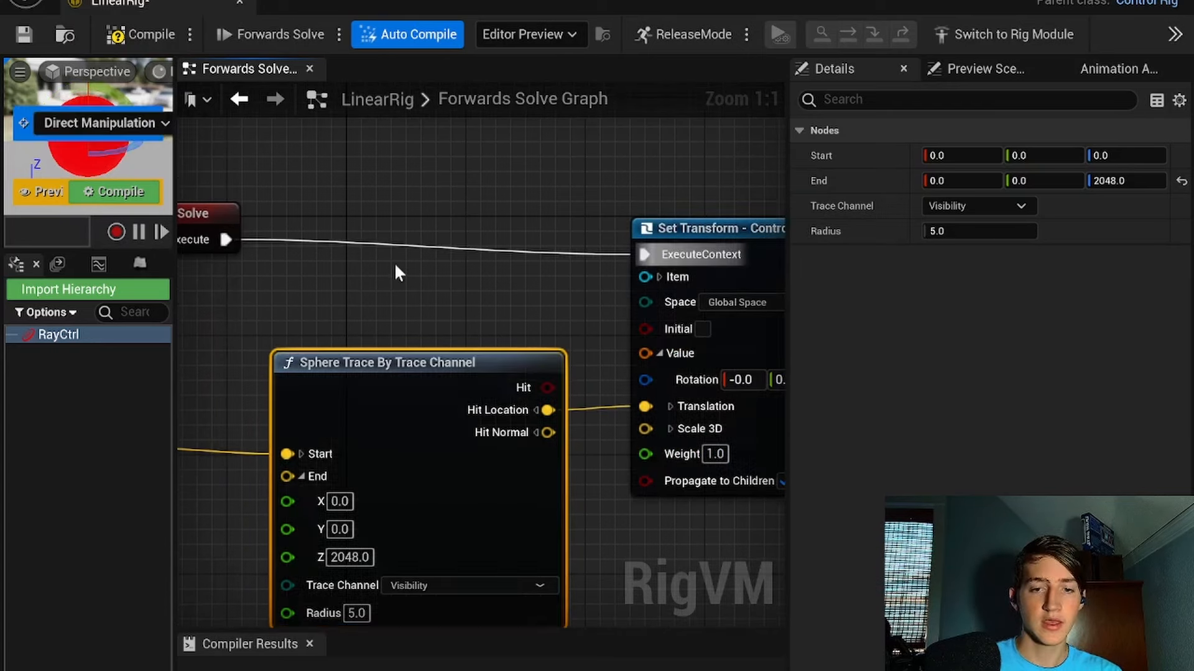
right_drag(195, 227, 314, 238)
drag(314, 239, 547, 248)
Step: Move the Get Transform and sphere trace nodes away from Set Transform to make room for another node
scroll(507, 245, down, 3)
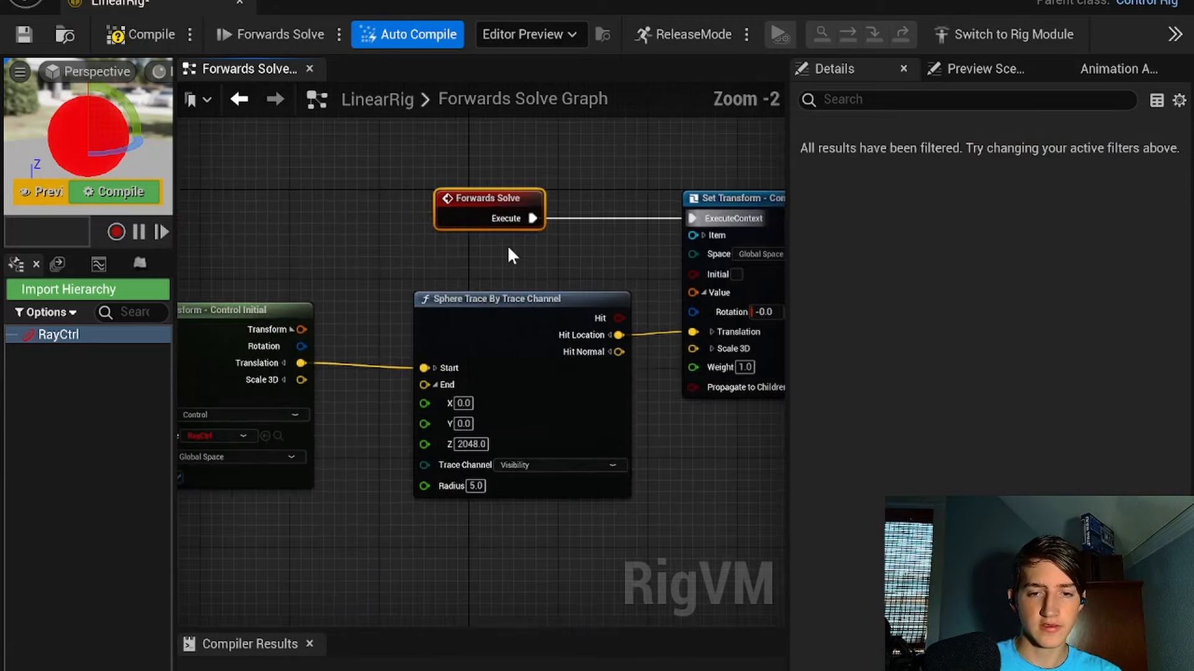
right_drag(423, 247, 381, 239)
click(357, 205)
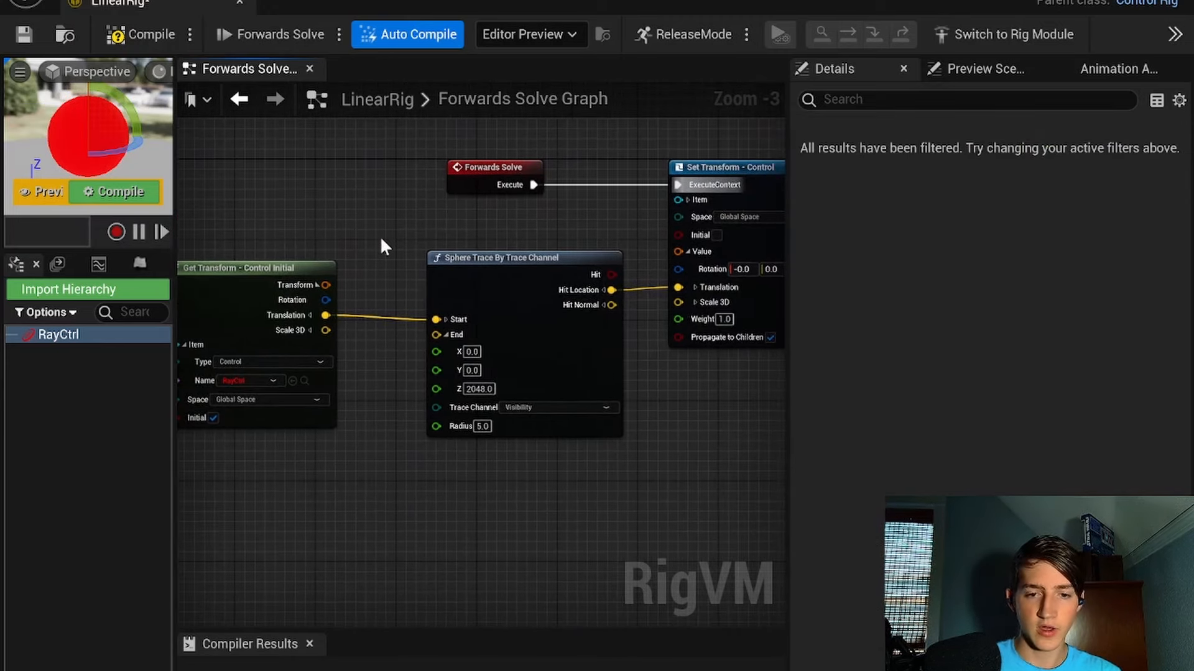
right_drag(400, 299, 429, 254)
drag(297, 210, 501, 278)
drag(507, 213, 320, 221)
right_drag(518, 342, 449, 307)
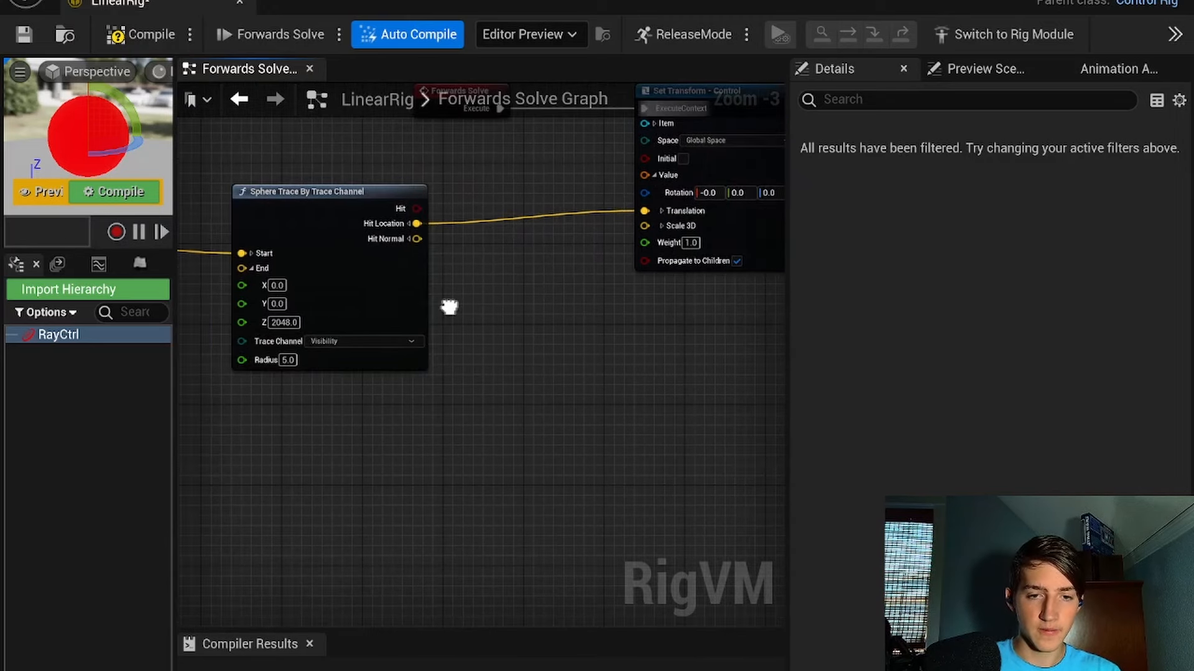
Step: Add an If node from the sphere trace's Hit output, place it below Set Transform and give it vector-type pins
drag(417, 209, 476, 281)
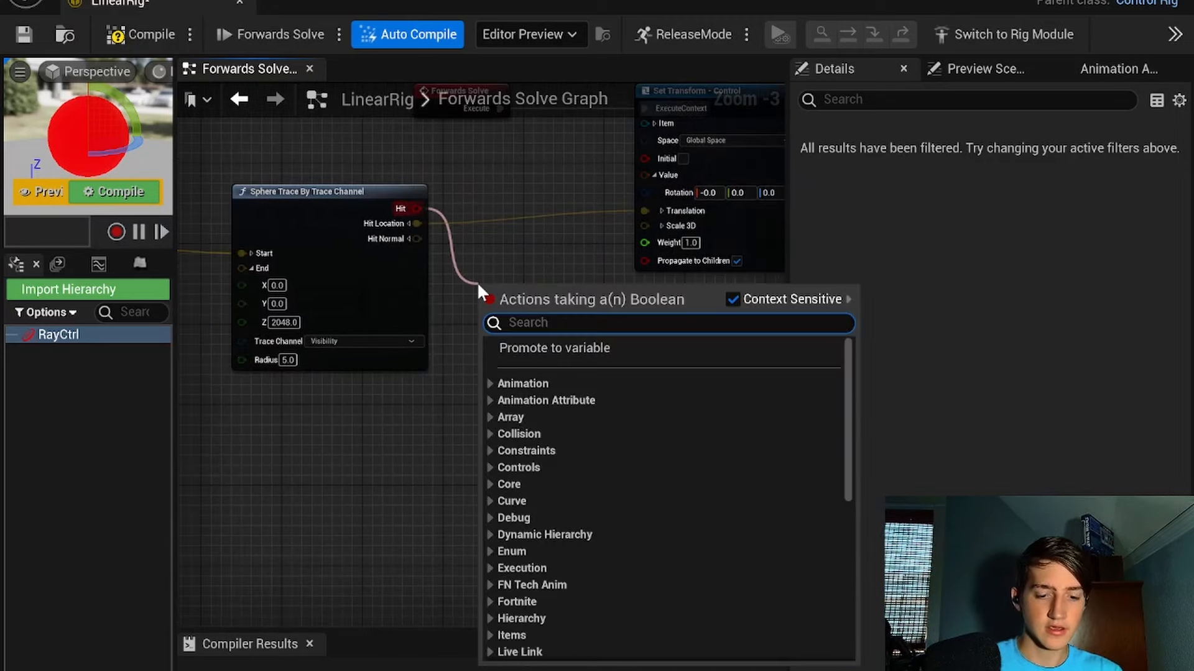
text(if)
click(547, 526)
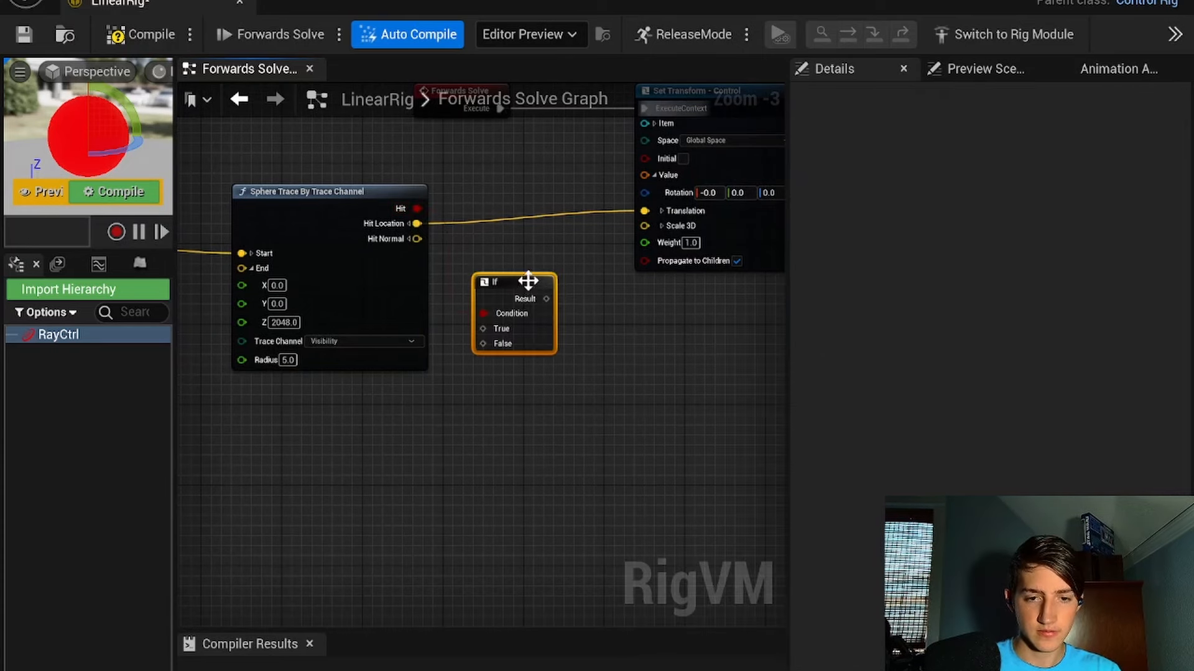
drag(528, 281, 588, 281)
drag(404, 237, 543, 328)
right_drag(460, 321, 401, 277)
scroll(512, 282, up, 2)
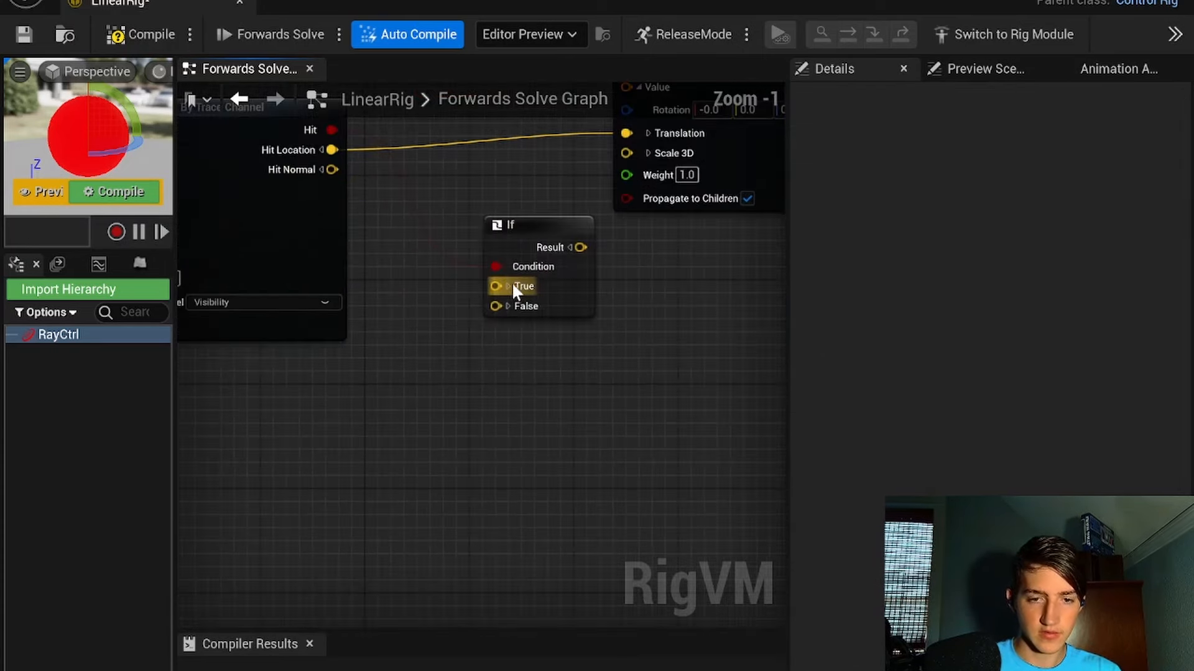
Step: Expand the If node's True and False vectors and set True's X, Y and Z to 2
click(507, 286)
click(507, 377)
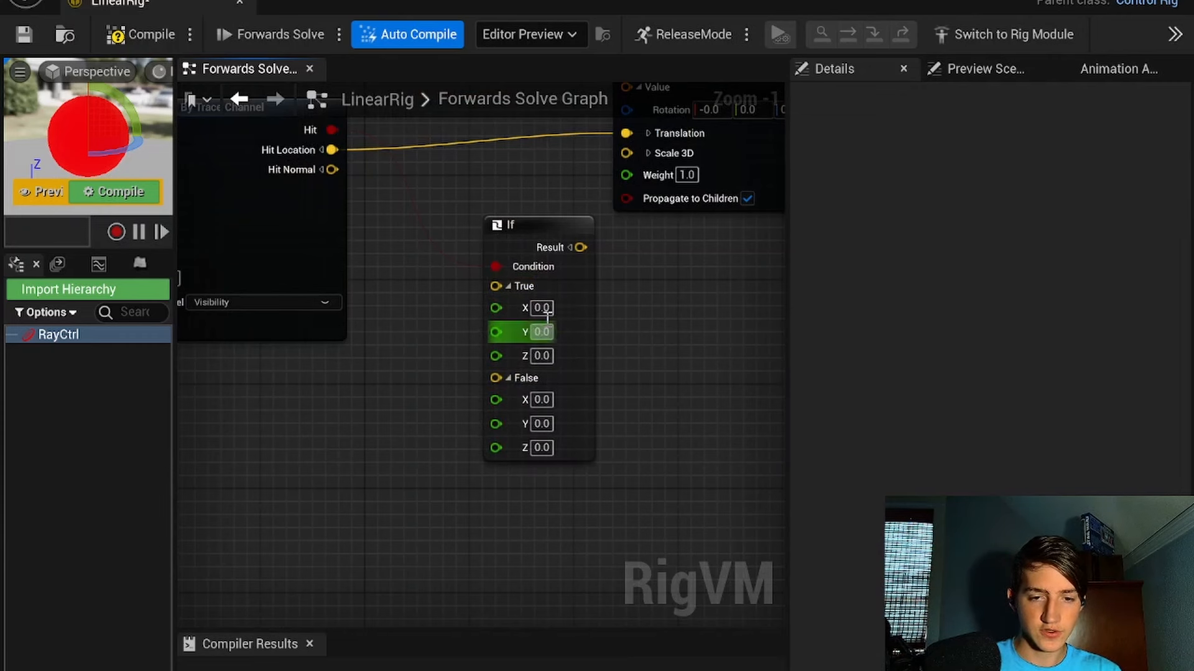
click(542, 307)
text(2)
click(548, 333)
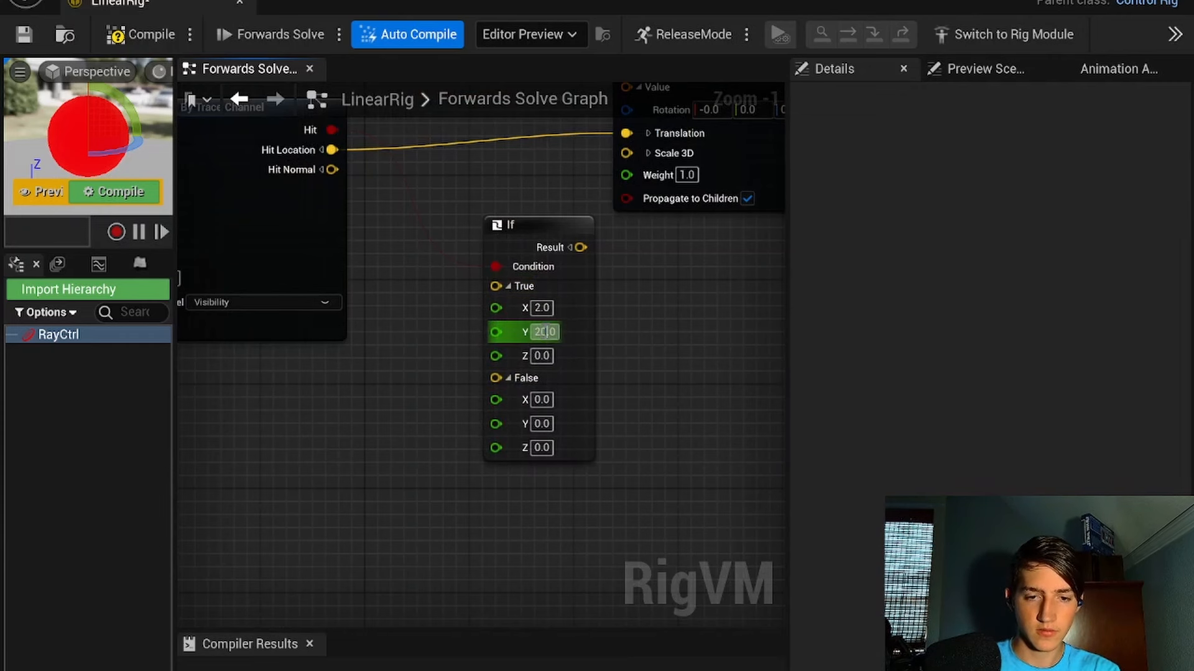
text(2)
click(548, 355)
text(2)
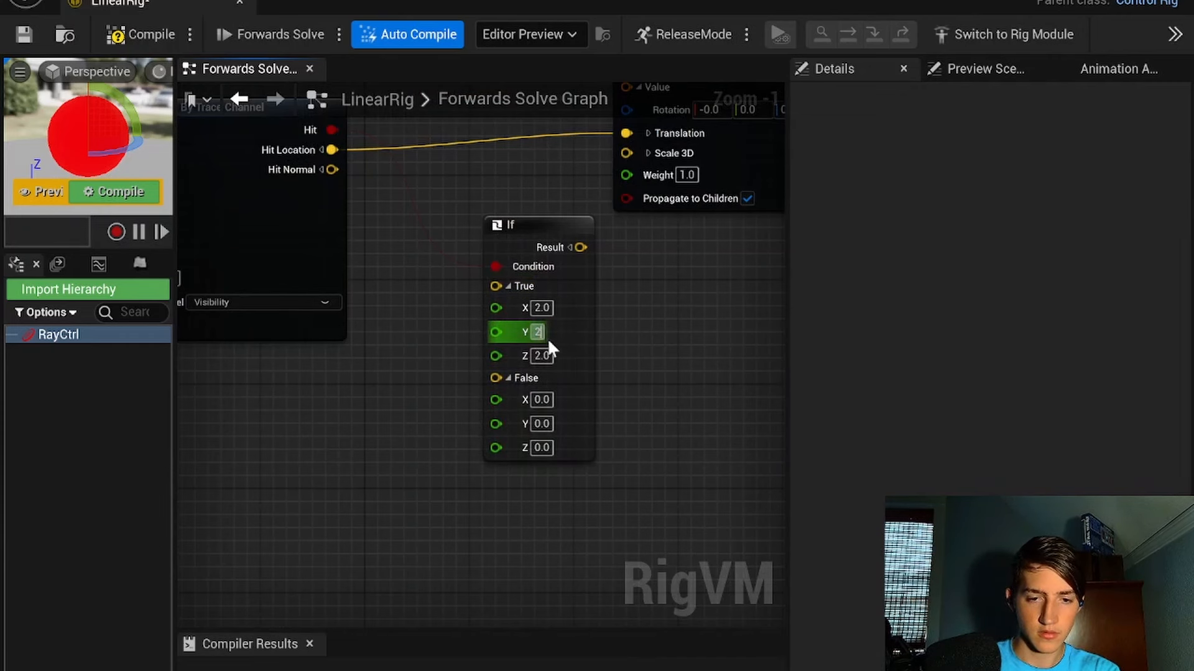
Step: Set the X, Y and Z values of the If node's False vector to 1
click(542, 401)
text(1)
click(546, 447)
text(1)
Step: Connect the sphere trace's Hit to the If node's Condition and its Result to Set Transform's Scale 3D
right_drag(643, 371, 636, 490)
drag(580, 367, 620, 272)
drag(325, 249, 489, 386)
right_drag(531, 328, 561, 357)
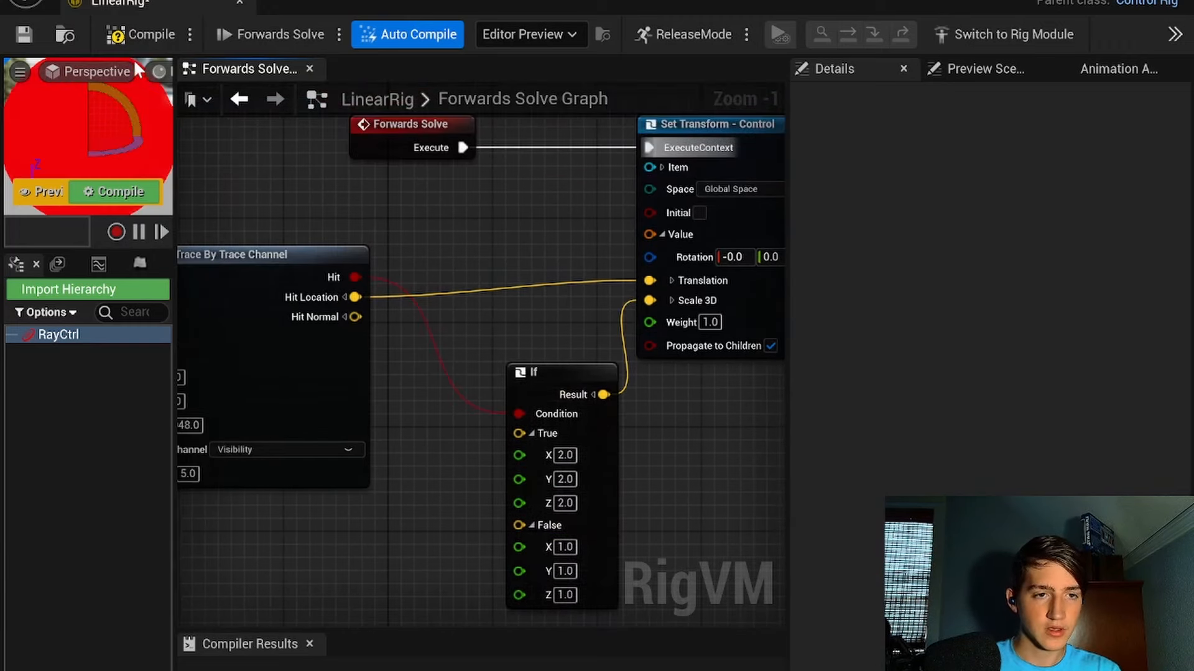
Step: Compile and save LinearRig and review the completed Forwards Solve graph
key(ctrl+s)
scroll(419, 197, down, 2)
mouse_move(419, 197)
right_down()
mouse_move(662, 208)
mouse_move(421, 207)
right_up()
scroll(421, 207, down, 3)
scroll(483, 243, up, 2)
scroll(483, 245, up, 1)
right_drag(483, 245, 537, 224)
scroll(537, 224, down, 1)
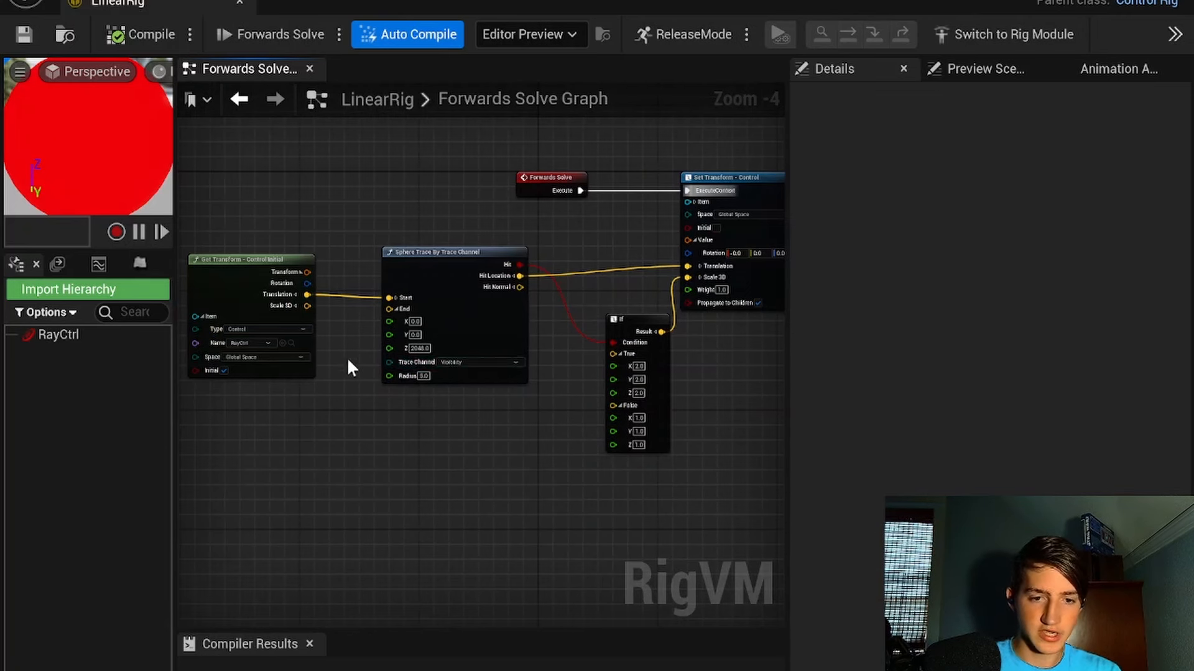
click(12, 38)
Step: Return to the level and create a Building Prop blueprint named LinearProp in the Collisions folder
drag(124, 3, 289, 1)
click(177, 5)
right_drag(214, 513, 240, 497)
key(ctrl+space)
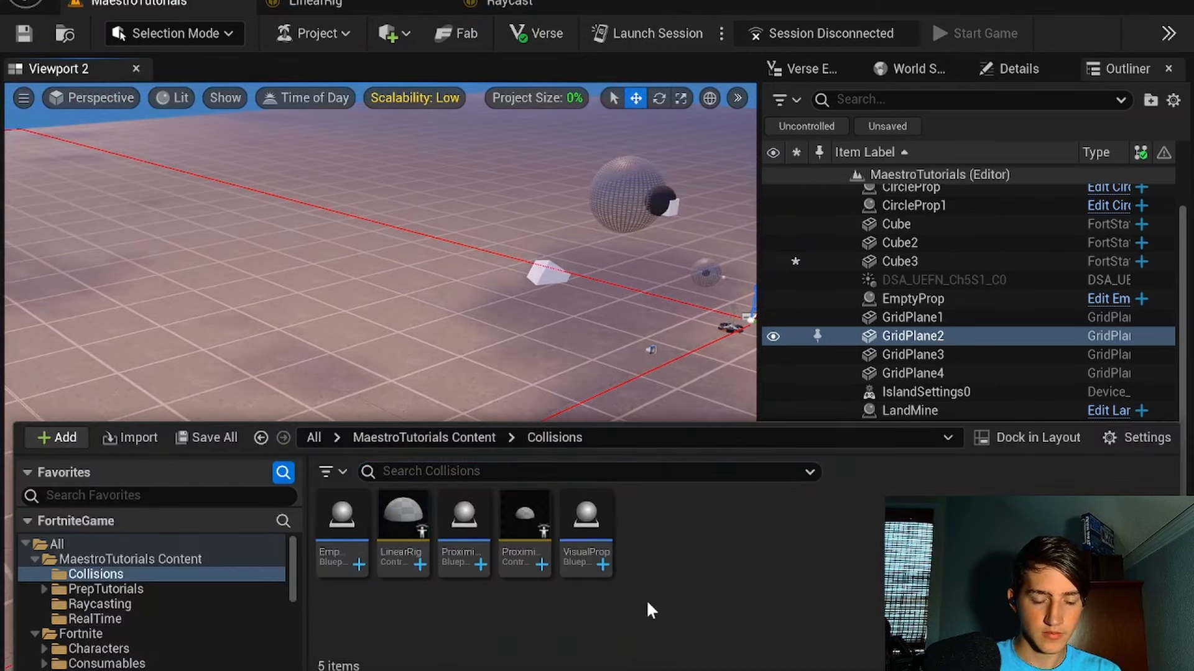
right_click(535, 615)
click(606, 214)
click(432, 176)
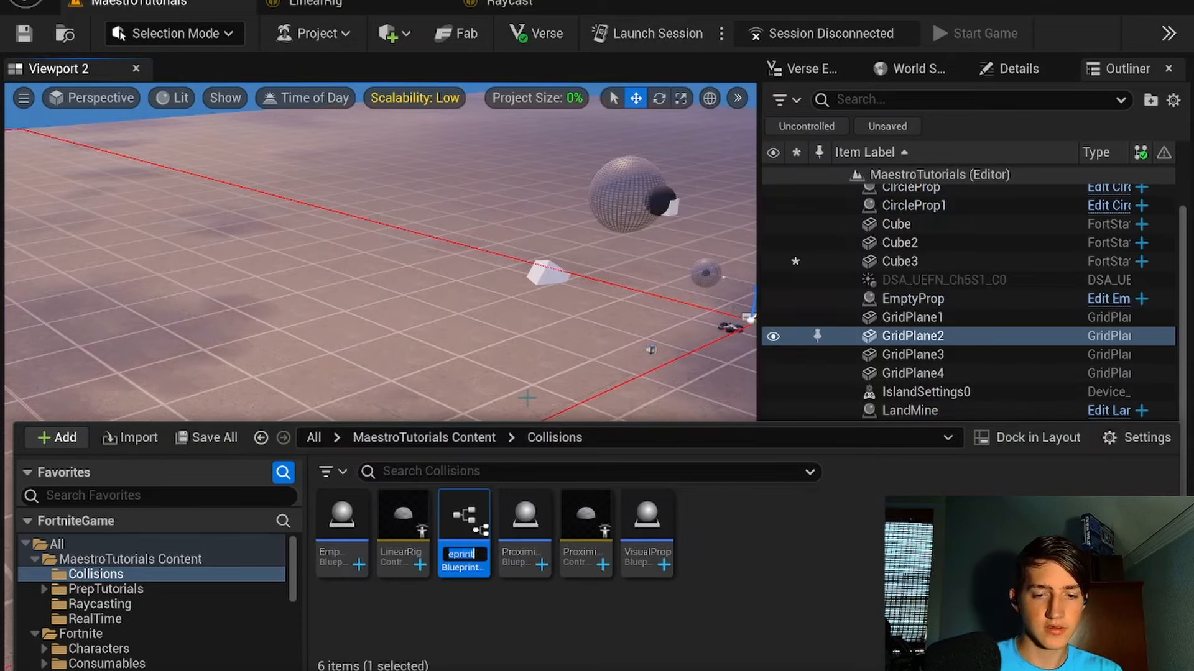
text(Linear)
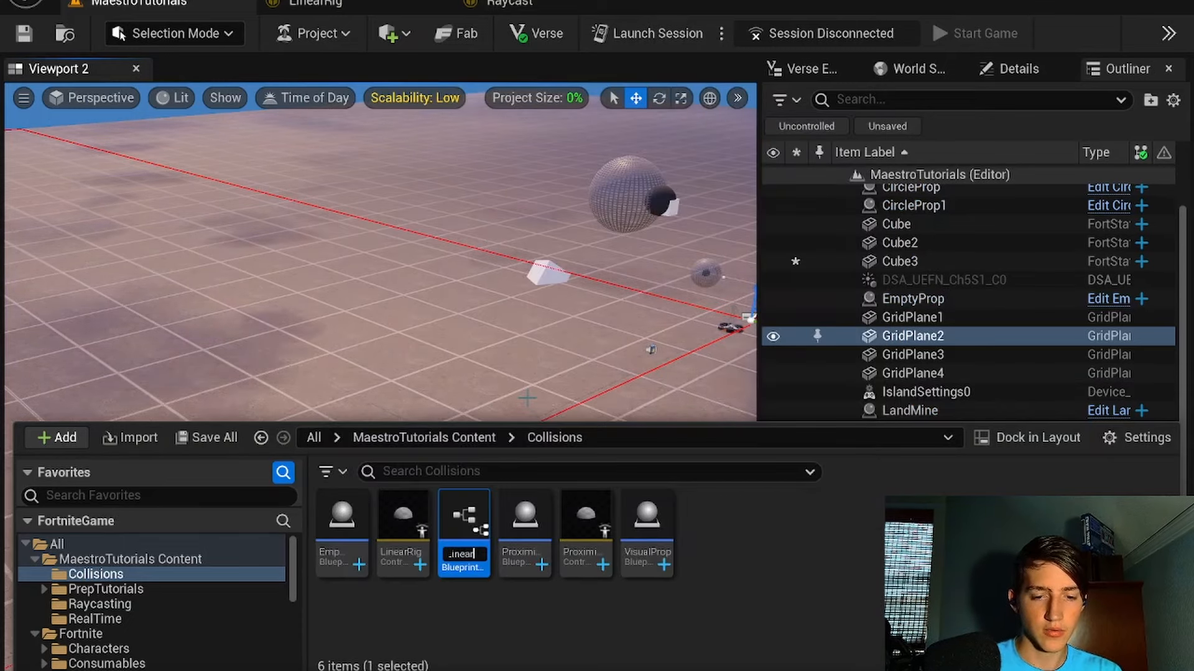
text(Prop)
key(Return)
Step: Open LinearProp, add a Control Rig component and set its Control Rig Class to LinearRig
double_click(401, 516)
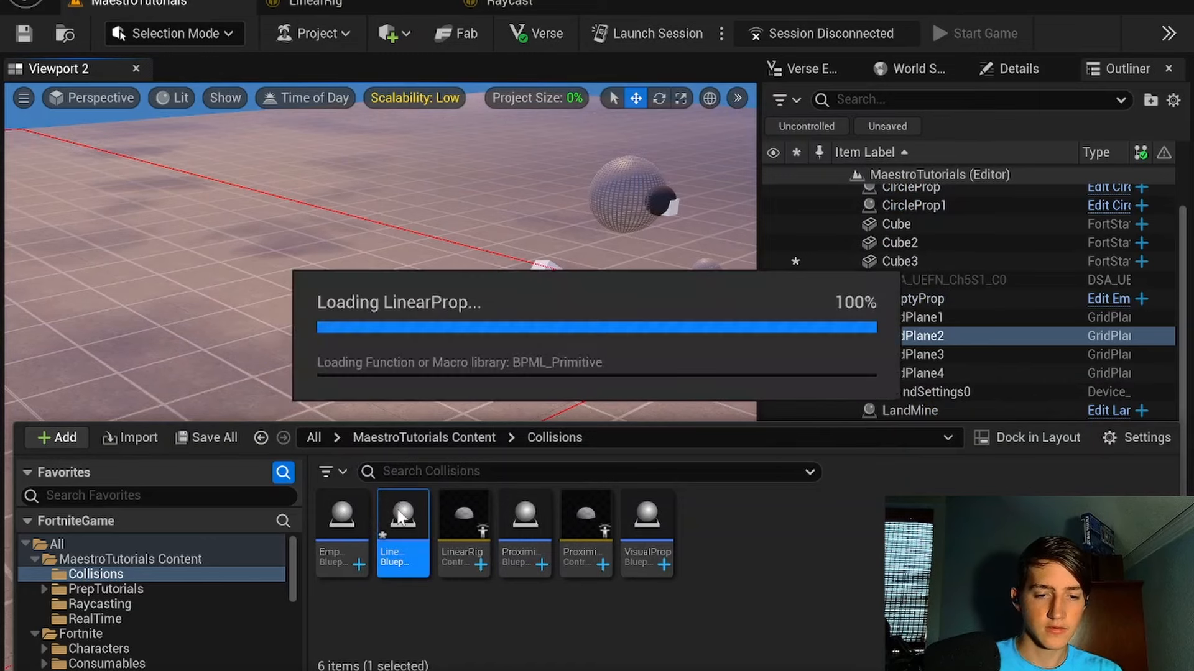
click(30, 95)
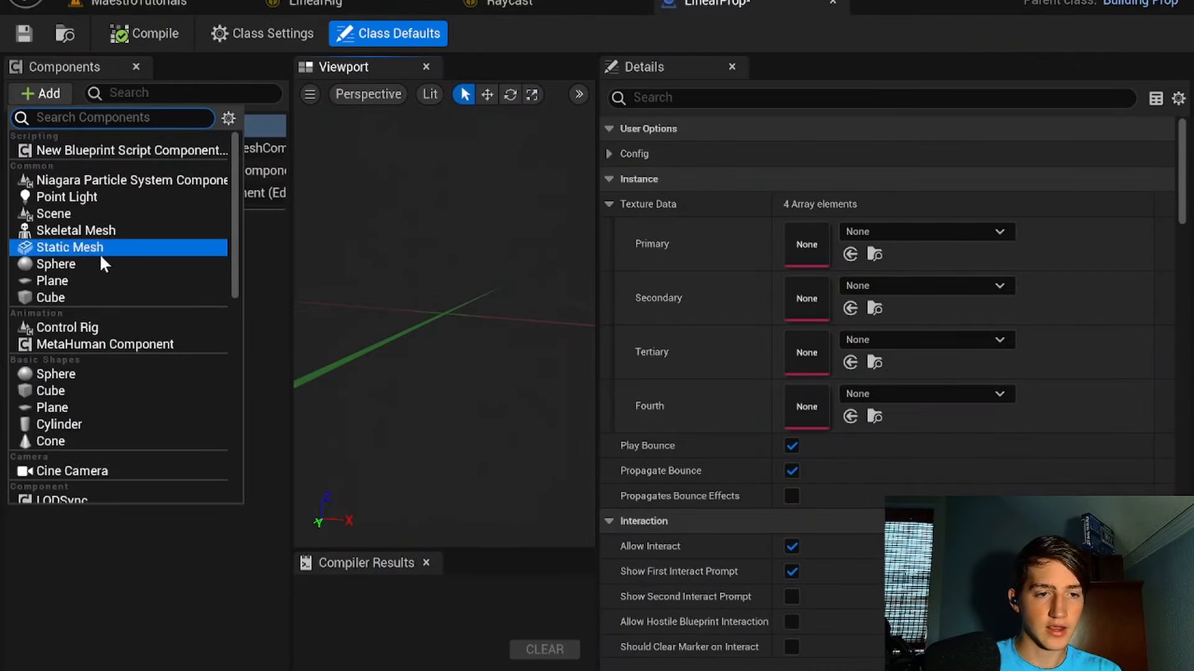
click(87, 328)
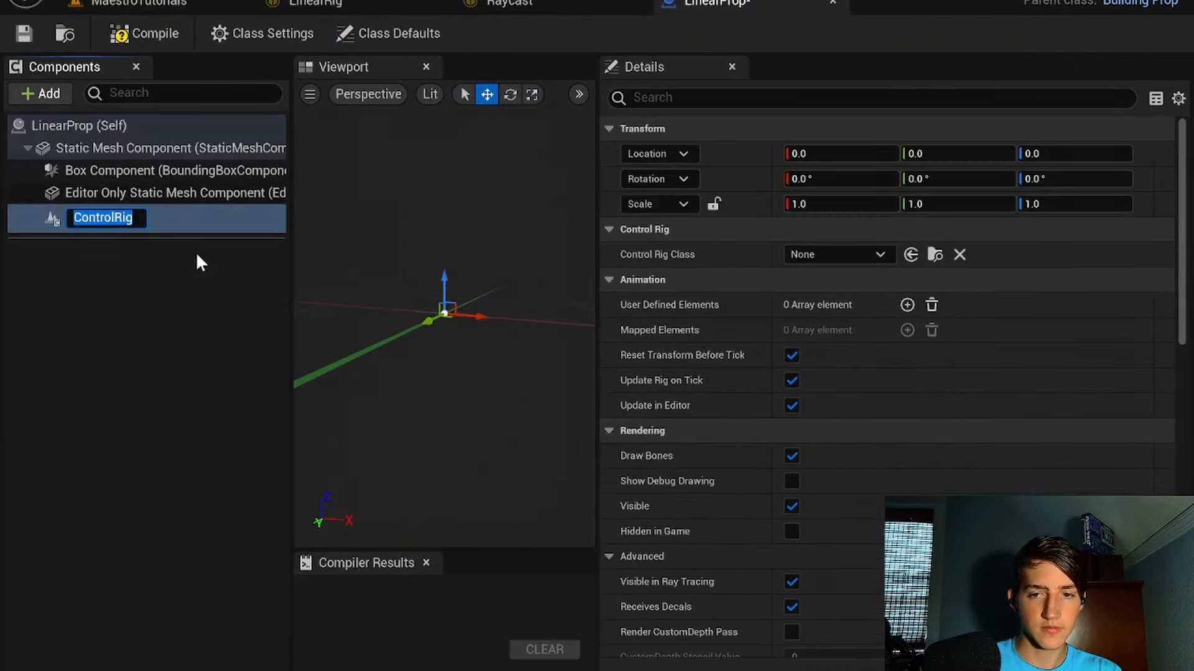
click(839, 255)
click(833, 348)
Step: Compile and save LinearProp, and place an instance of it on the ground in the level
click(144, 34)
click(24, 34)
click(147, 5)
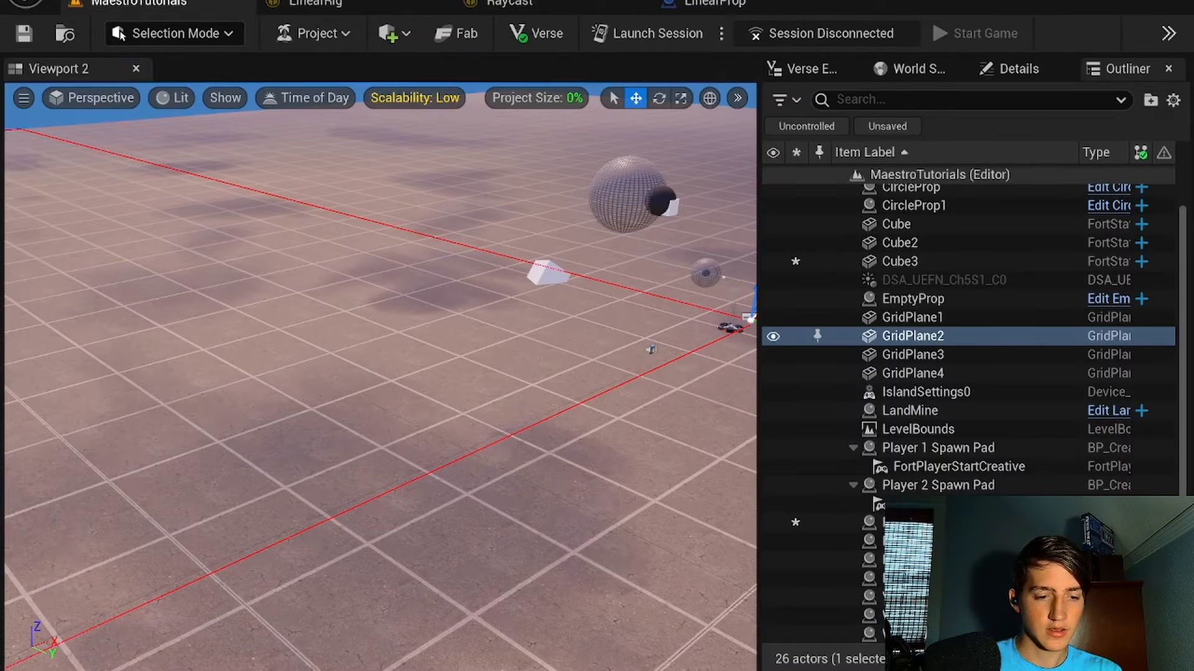
key(ctrl+space)
drag(402, 537, 416, 263)
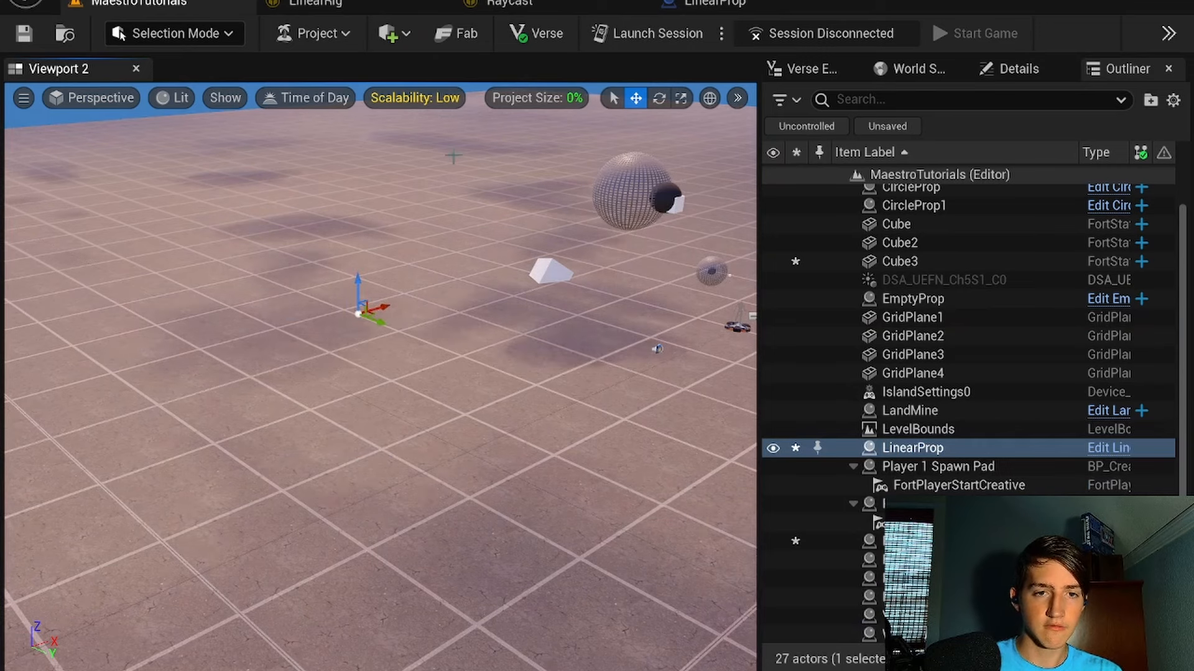
Step: Place an EmptyProp from the Collisions folder in the level near LinearProp
click(401, 33)
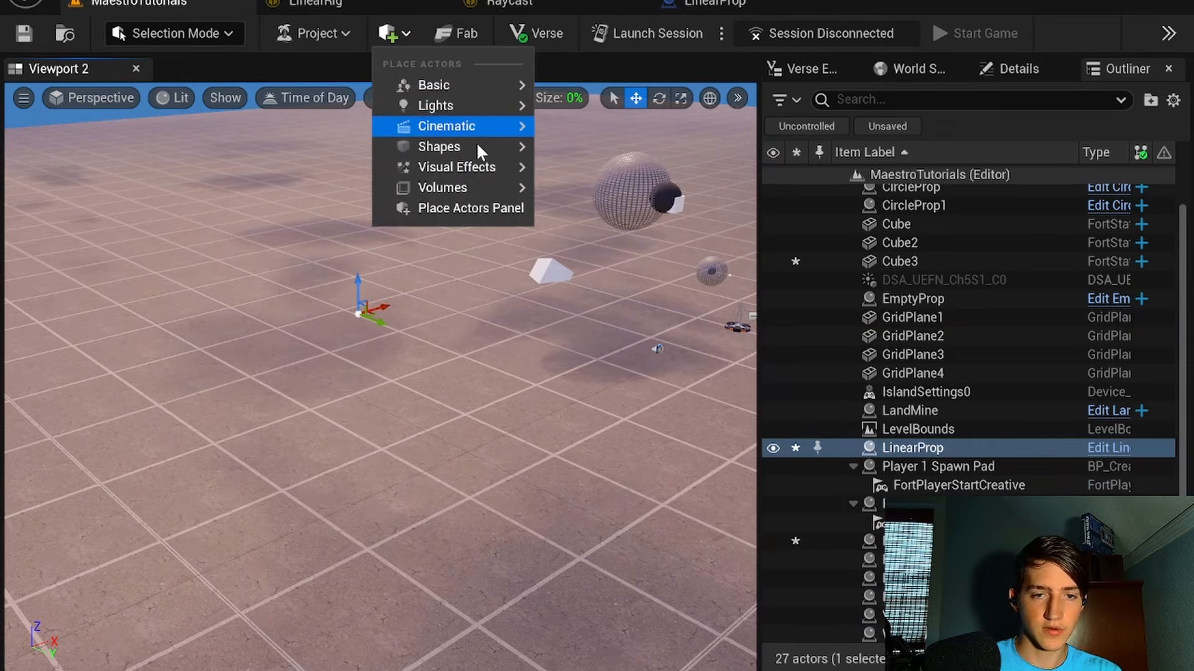
mouse_move(450, 144)
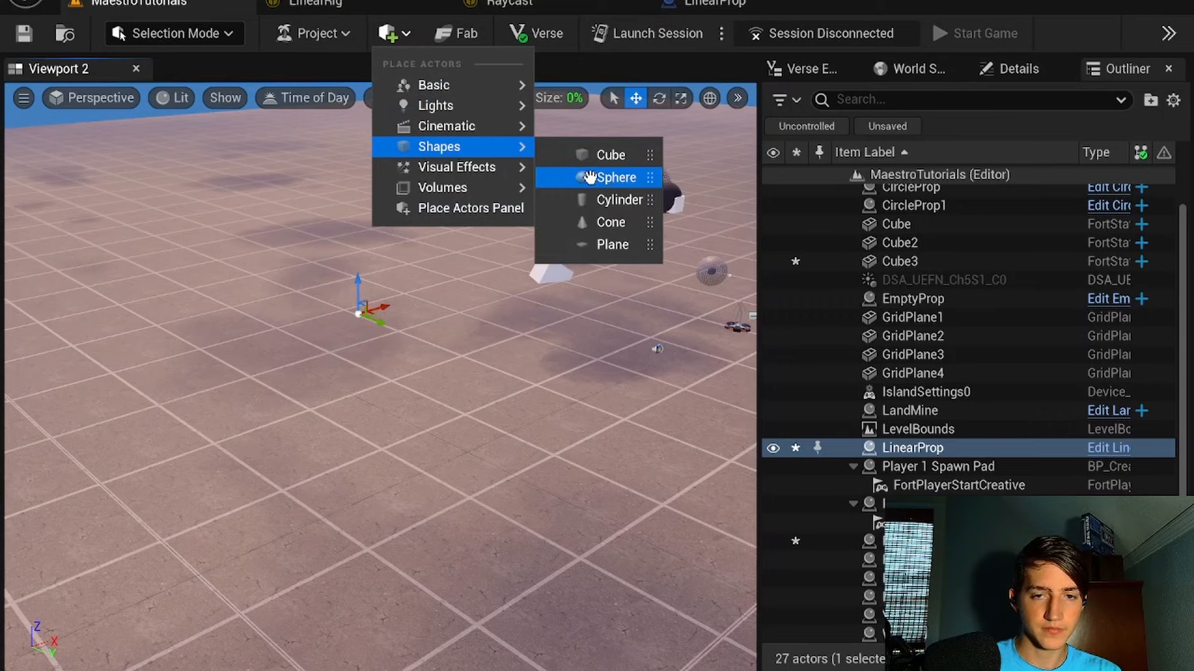
key(ctrl+space)
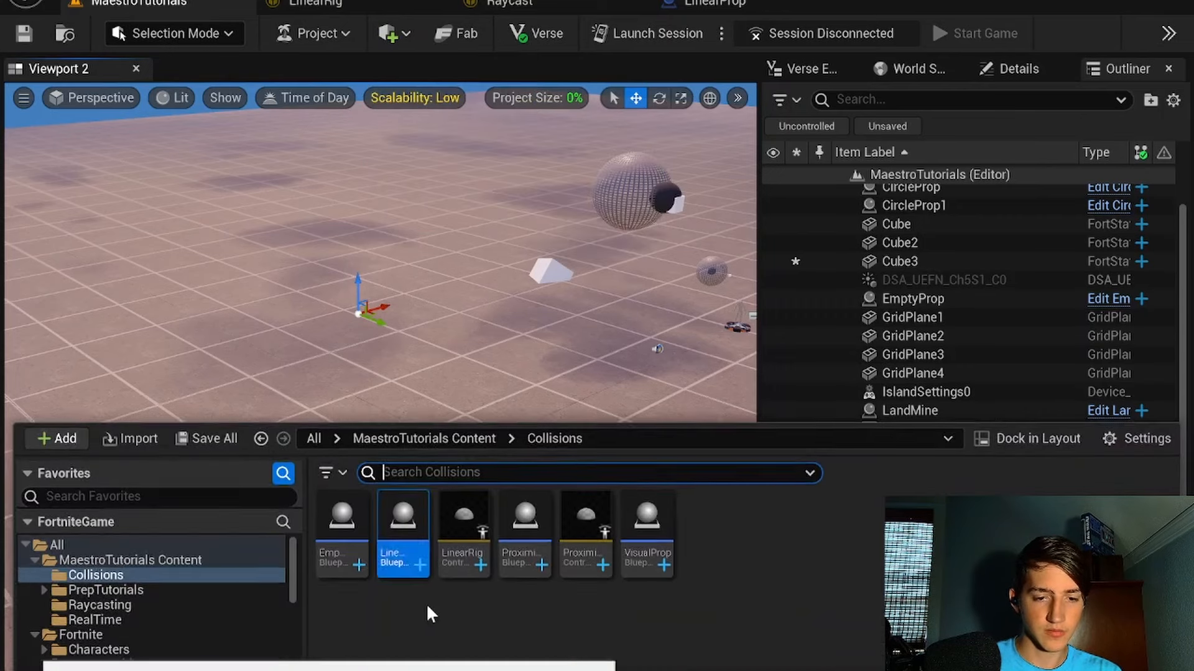
drag(376, 359, 414, 416)
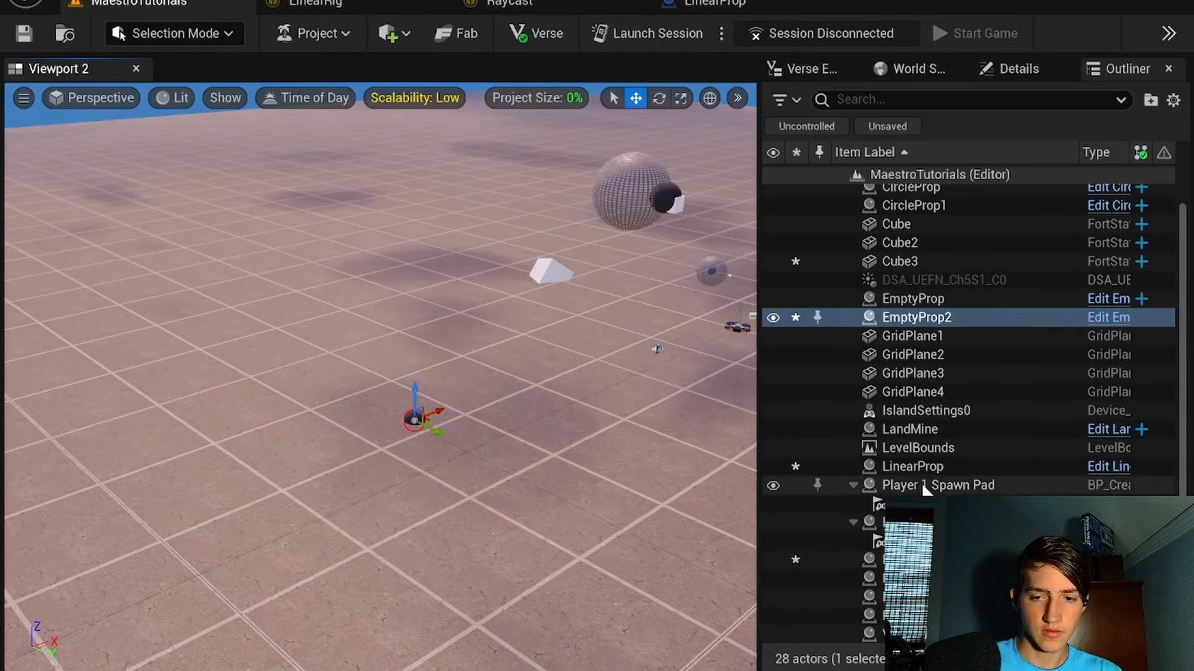
Step: Select LinearProp's ControlRig component in the level and add one entry to its User Defined Elements
click(915, 466)
click(1011, 74)
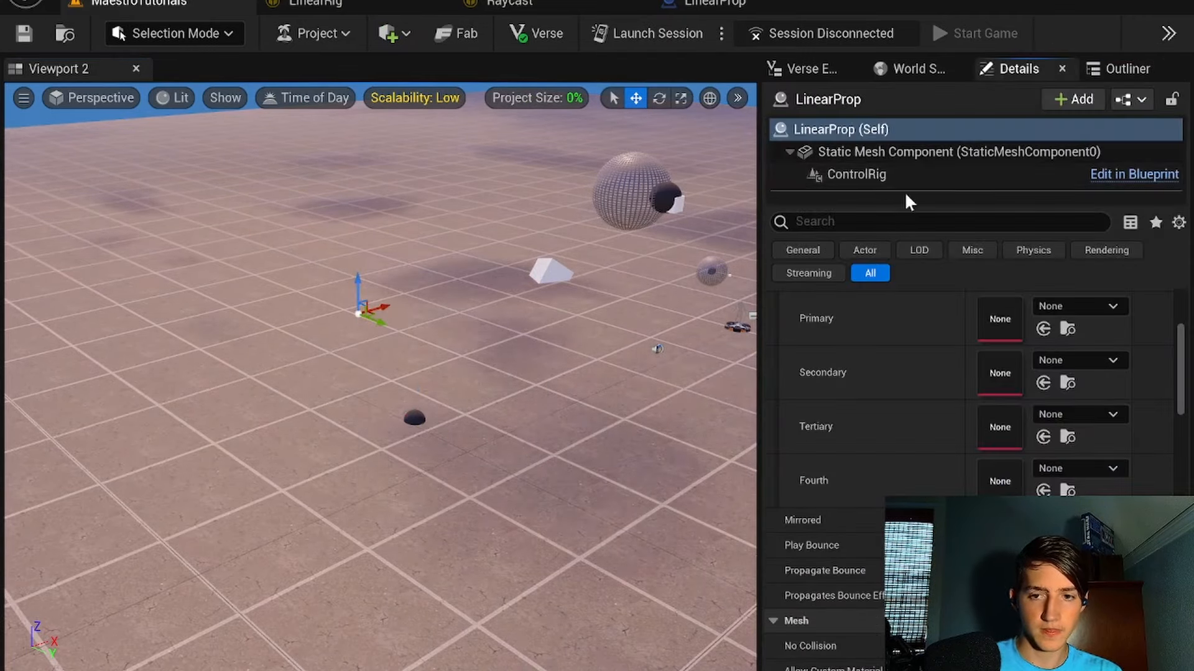
click(893, 176)
scroll(962, 372, up, 1)
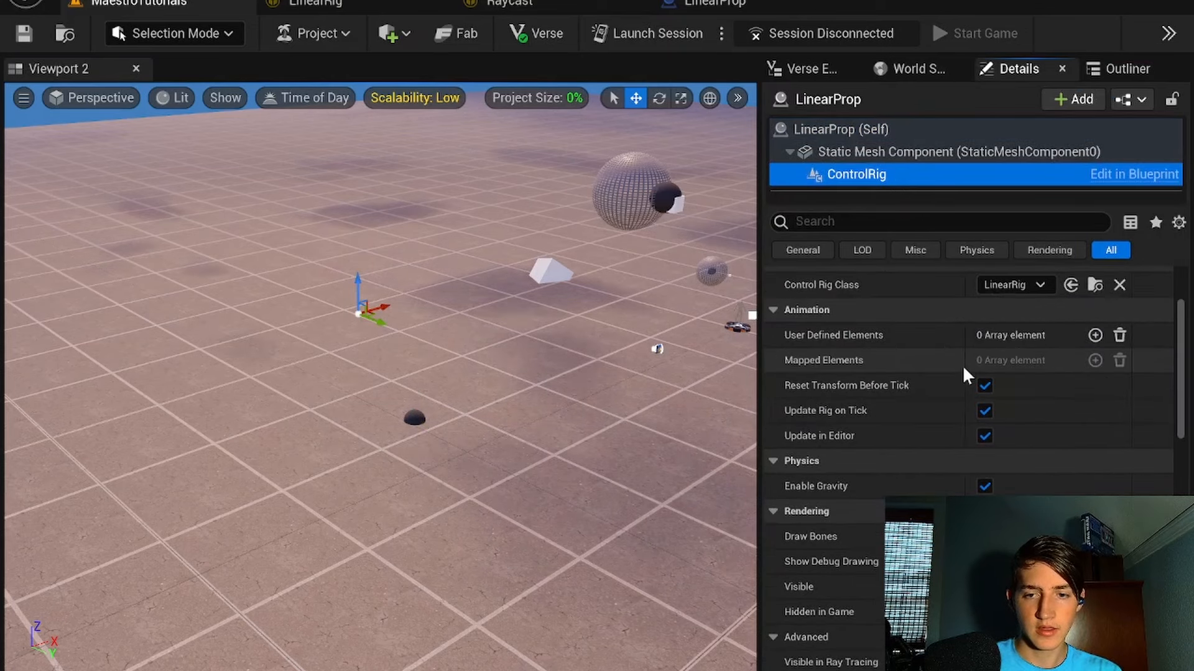
click(1095, 335)
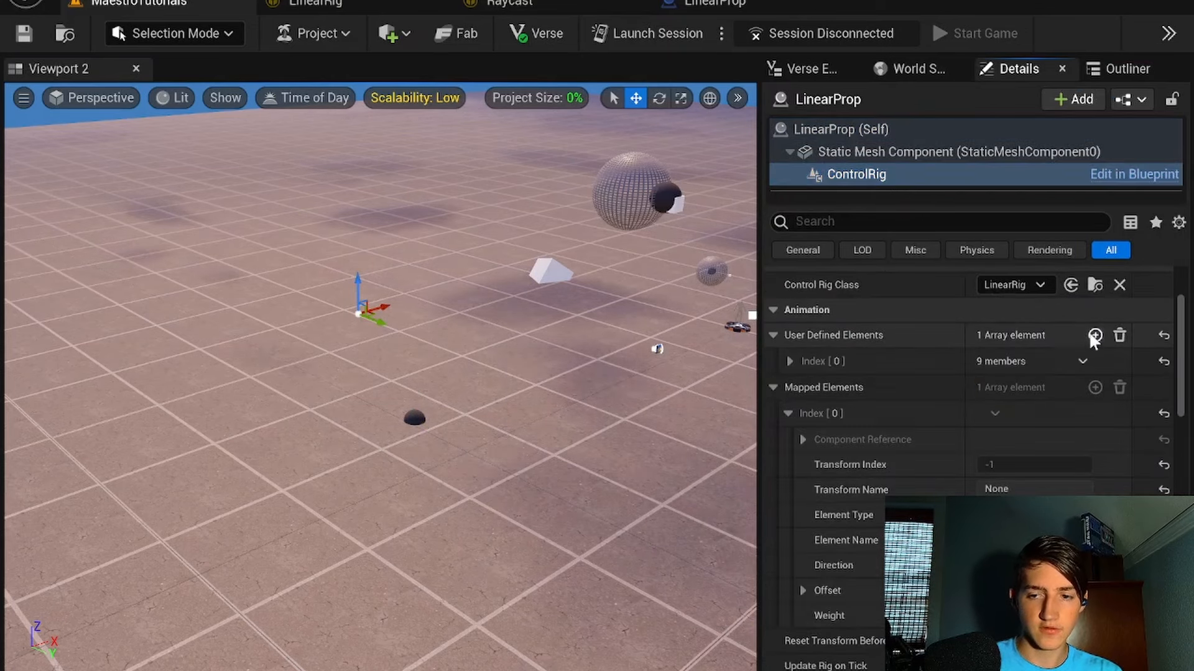
Step: Expand the new element's Component Reference, pick EmptyProp2 in the level as its Referenced Actor and complete the mapping
click(791, 362)
click(802, 388)
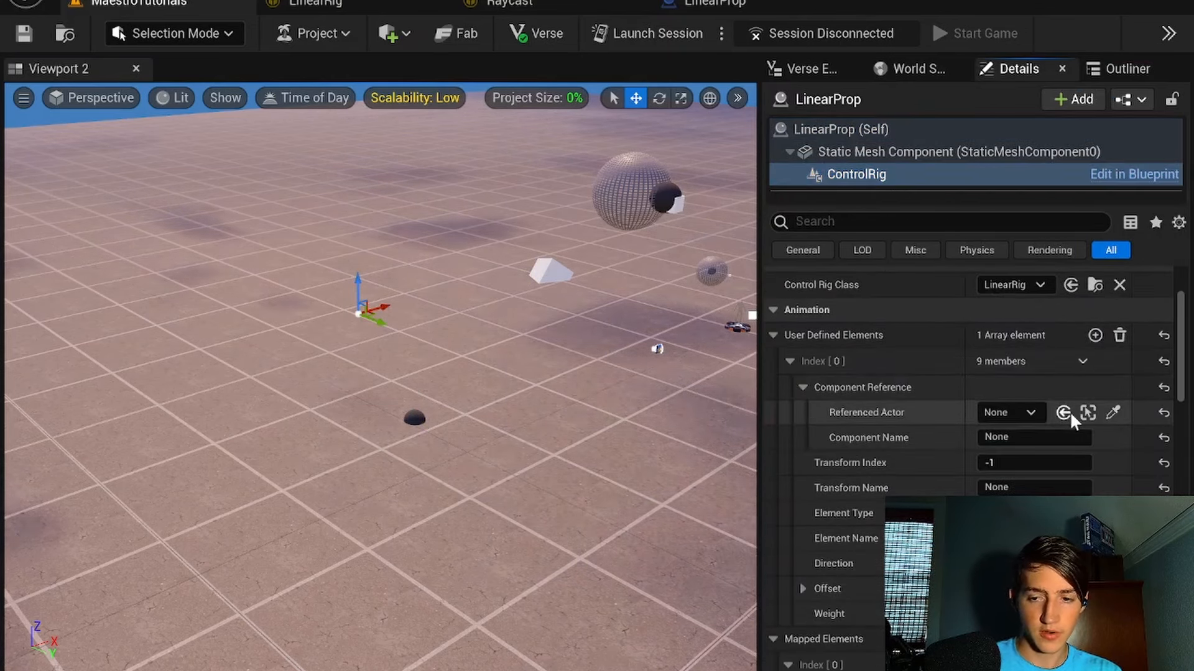
click(1113, 412)
click(420, 415)
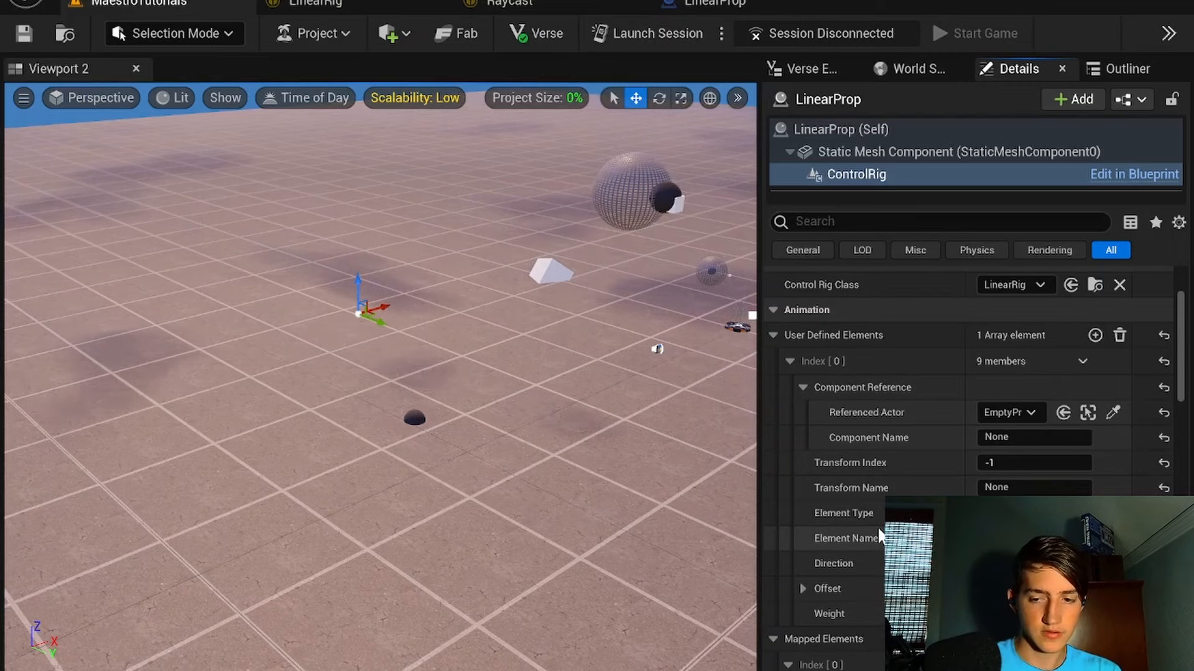
key(Return)
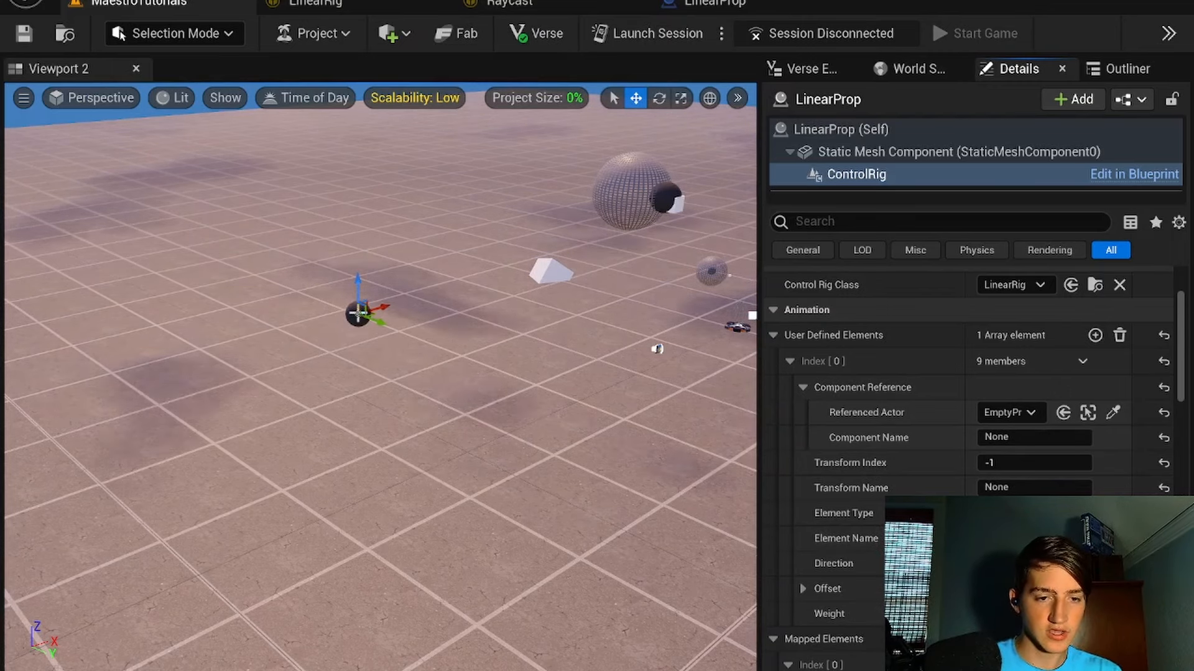
Step: Rotate and move LinearProp in the level to test how the mapped sphere follows the trace
right_drag(687, 302, 671, 236)
scroll(319, 315, up, 1)
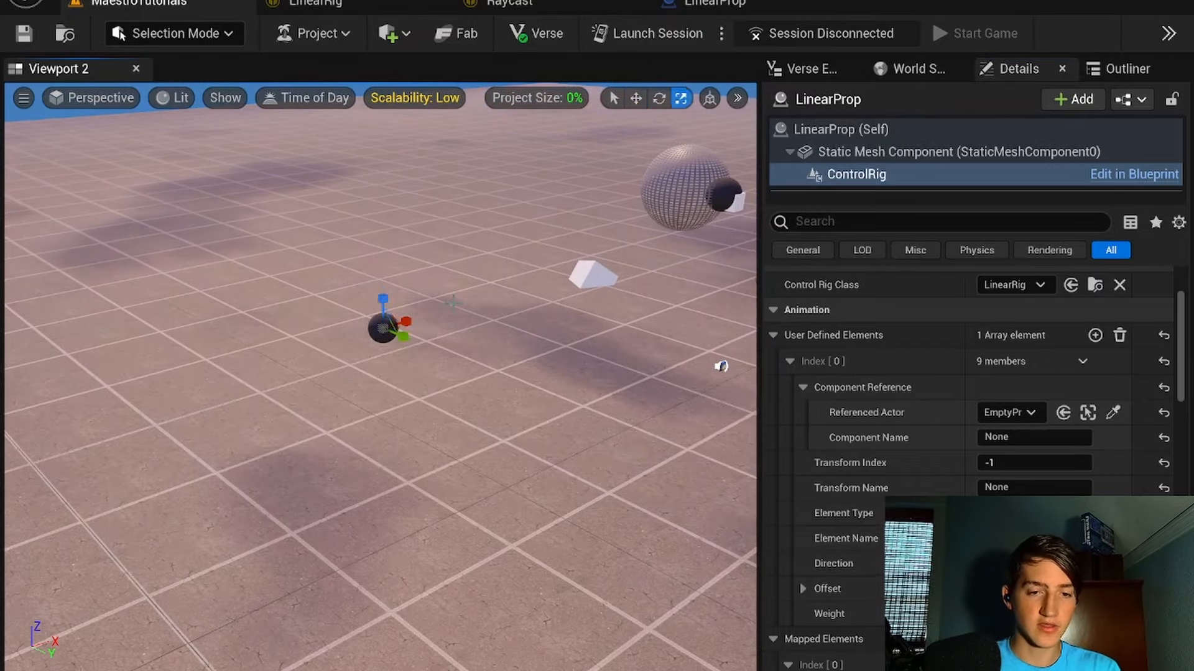
key(e)
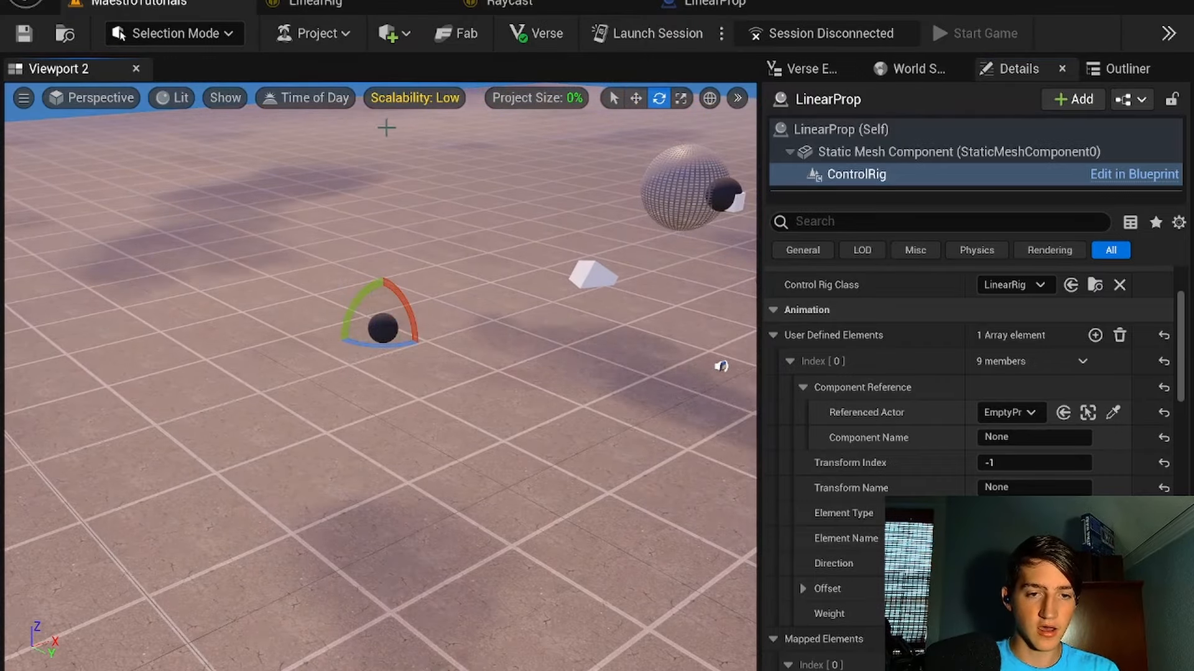
drag(413, 311, 366, 395)
drag(365, 299, 411, 323)
key(w)
drag(472, 299, 446, 335)
key(e)
drag(240, 280, 273, 256)
Step: Select EmptyProp2's Static Mesh Component and set its Mobility to Movable
click(342, 434)
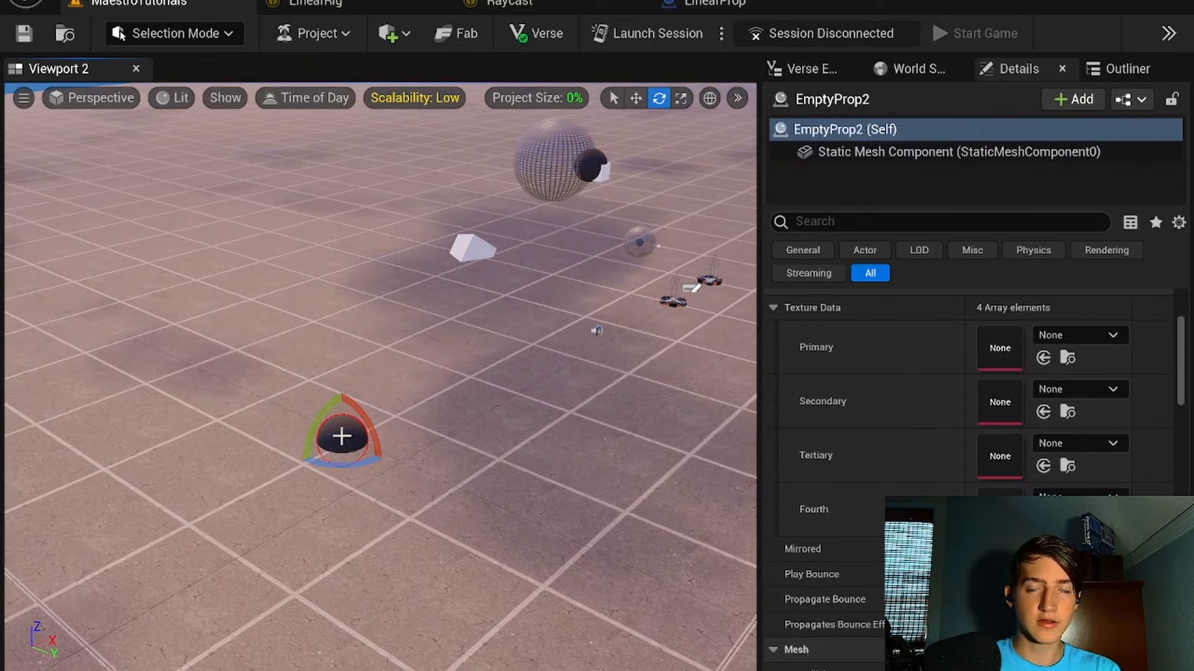
click(908, 153)
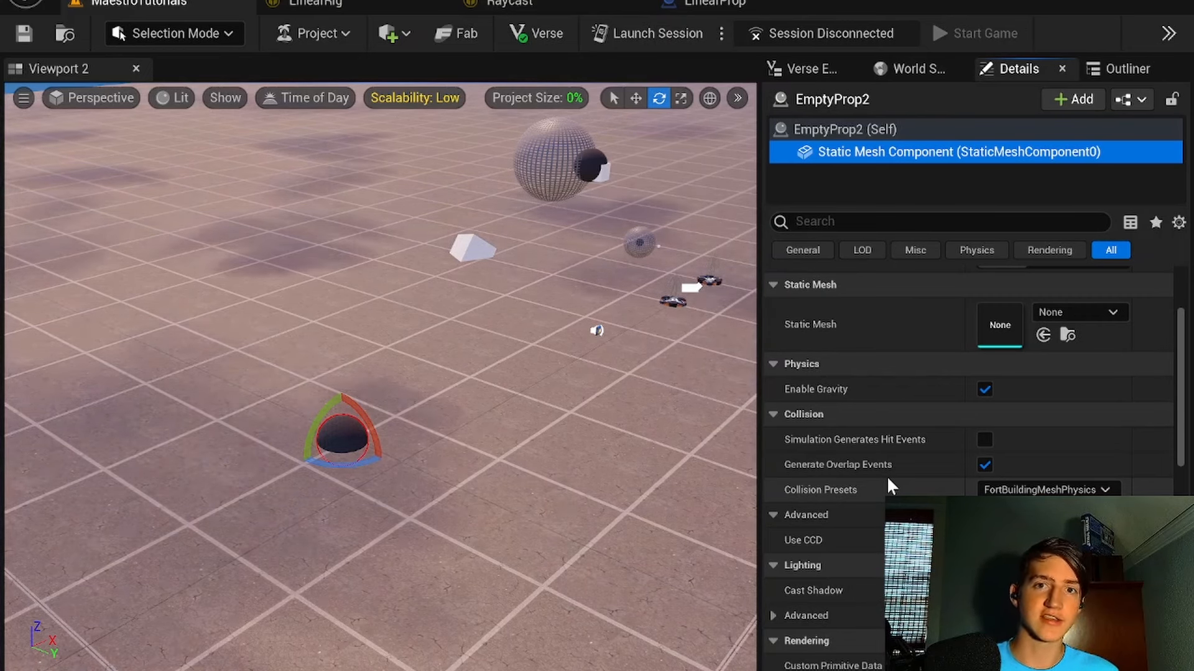
scroll(888, 480, up, 2)
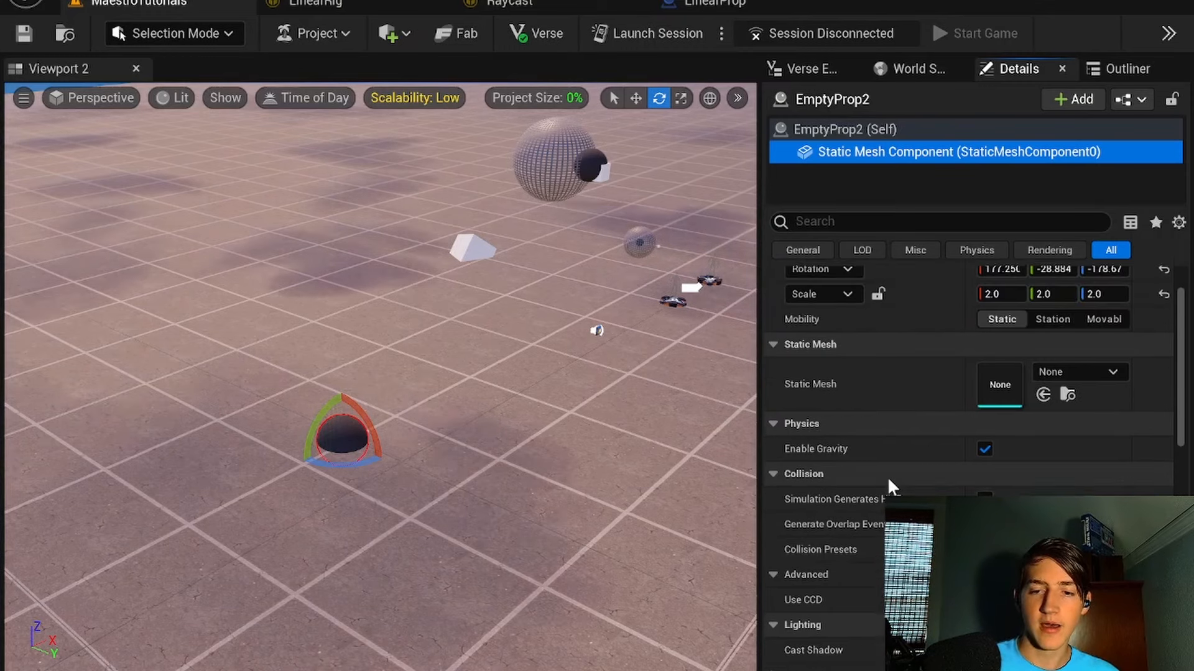
scroll(888, 480, up, 2)
click(1103, 378)
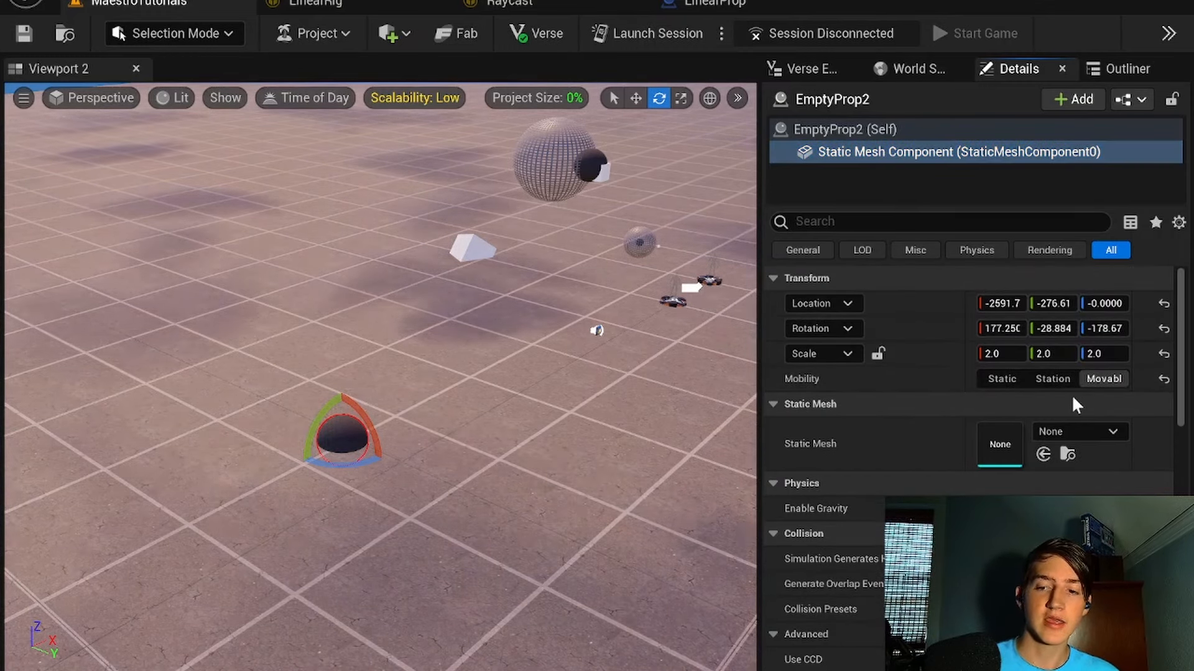
click(1037, 382)
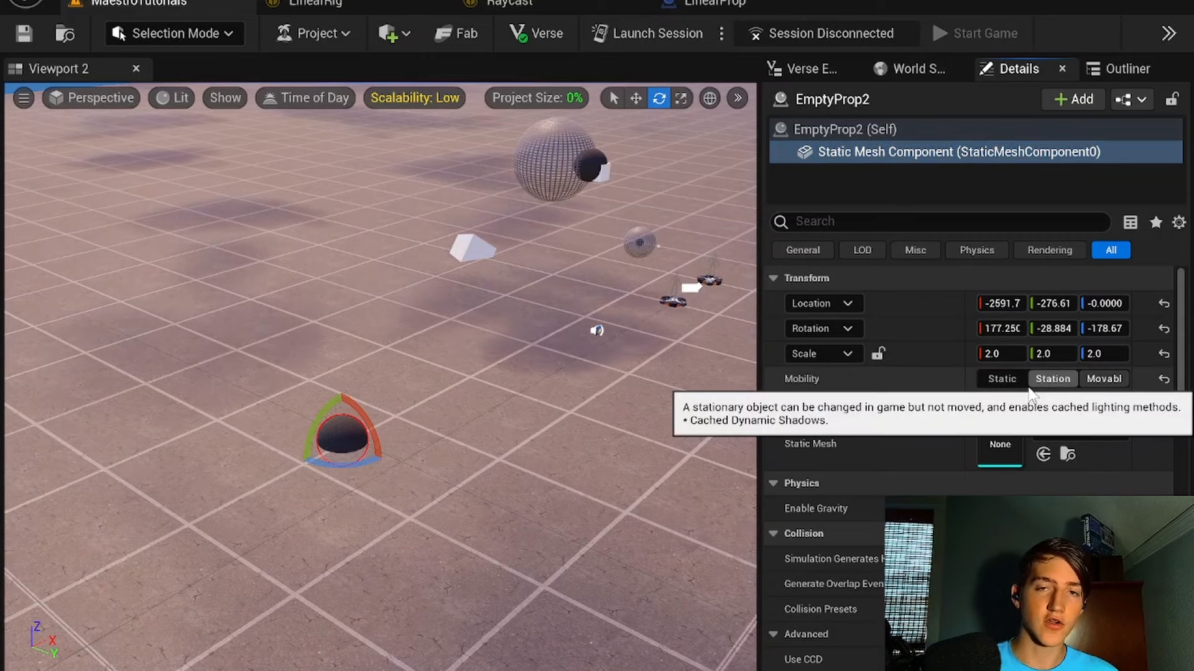
key(ctrl+z)
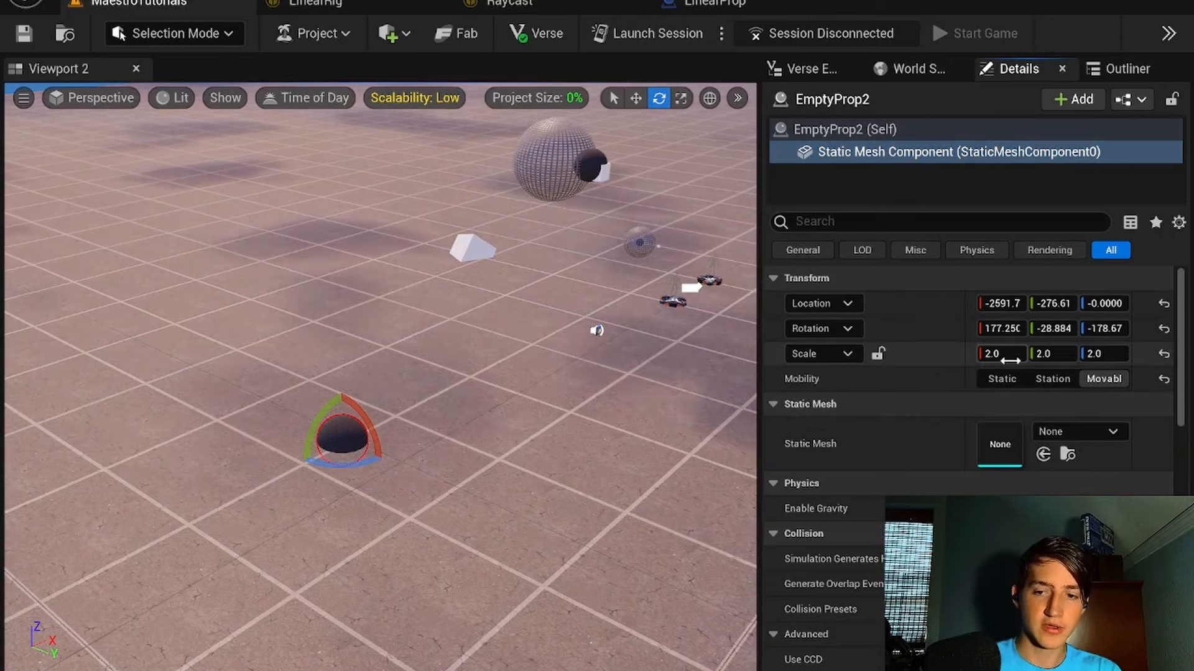
click(1116, 69)
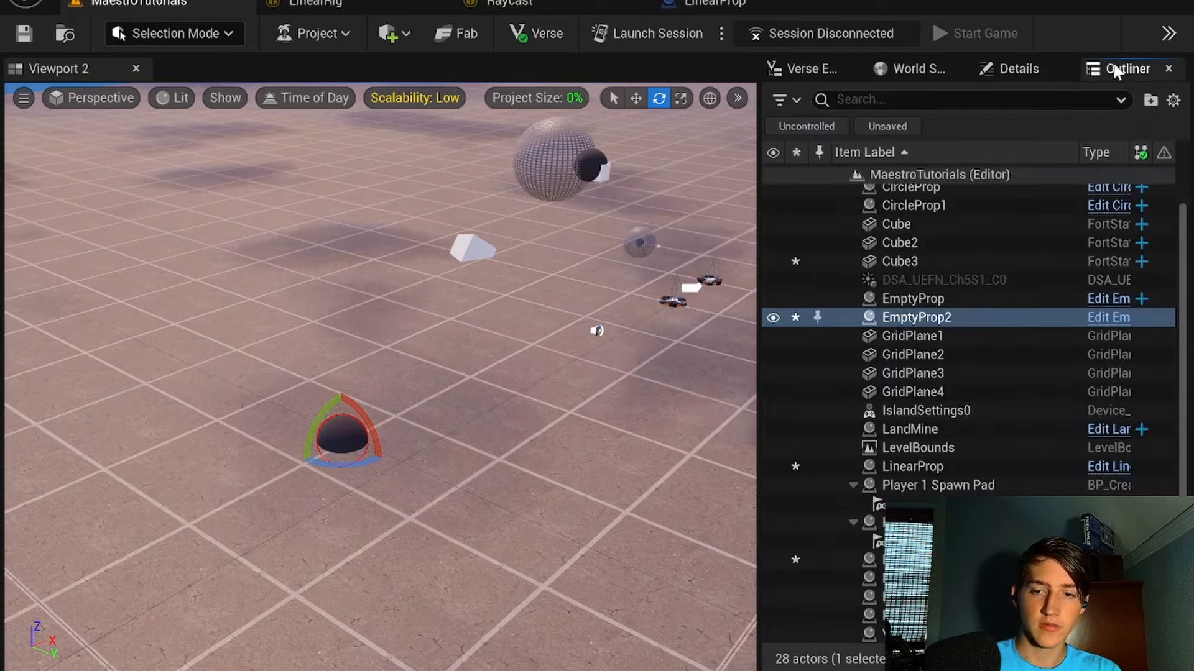
Step: Focus on LinearProp in the level and rotate it to test how the traced sphere follows
double_click(908, 466)
drag(360, 321, 475, 307)
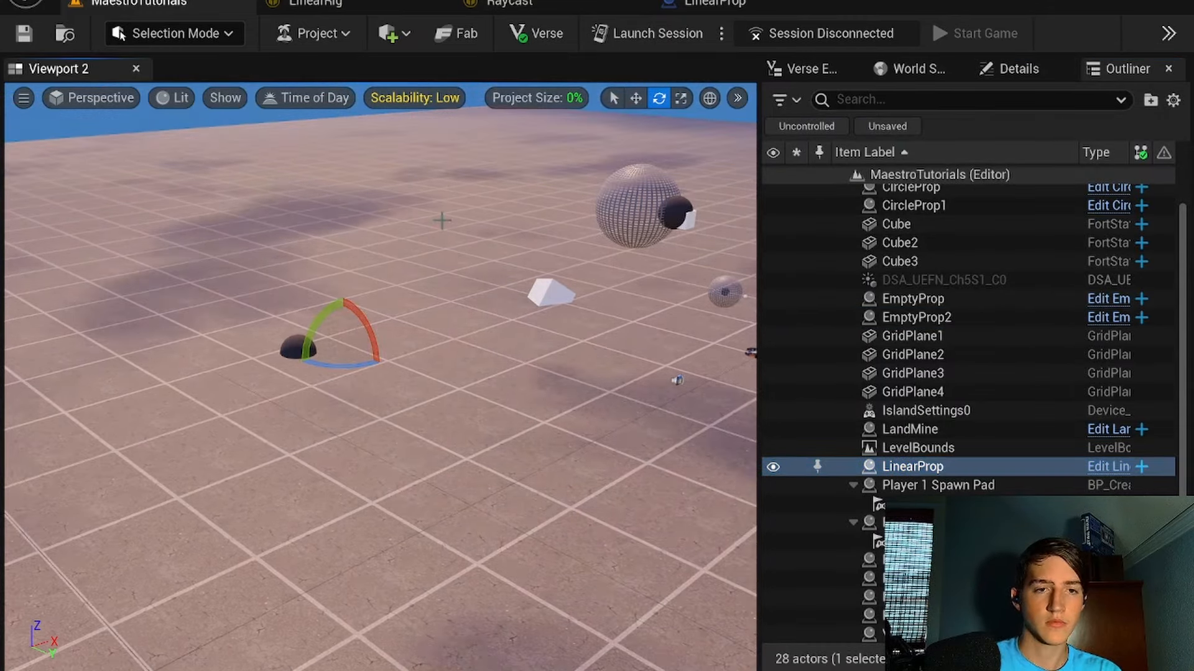
drag(367, 328, 391, 343)
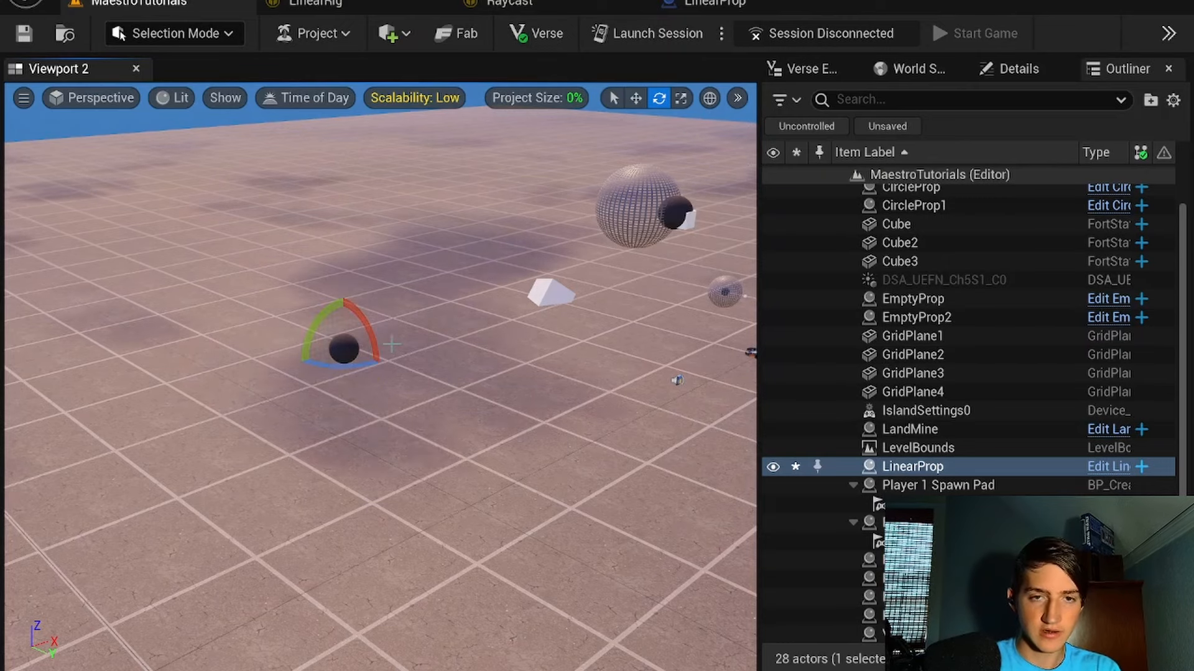
Step: In LinearRig's Forwards Solve graph, add an Add node fed by the Translation of RayCtrl's Get Transform and place it below the sphere trace
click(349, 11)
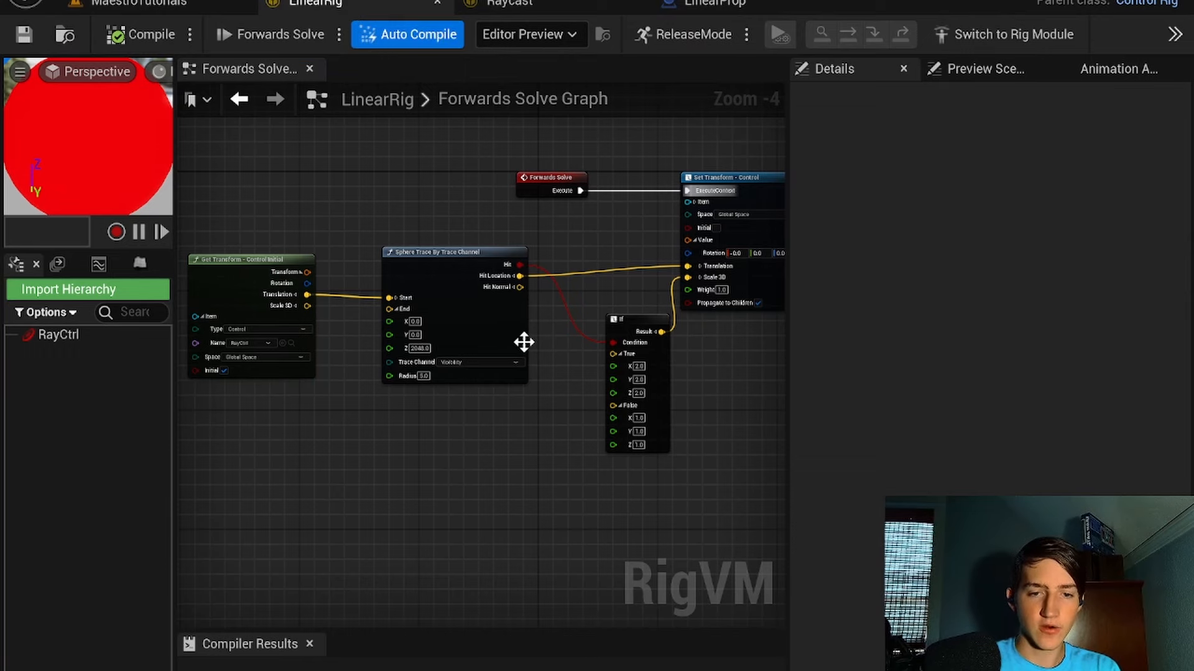
right_drag(562, 364, 547, 327)
scroll(545, 327, up, 1)
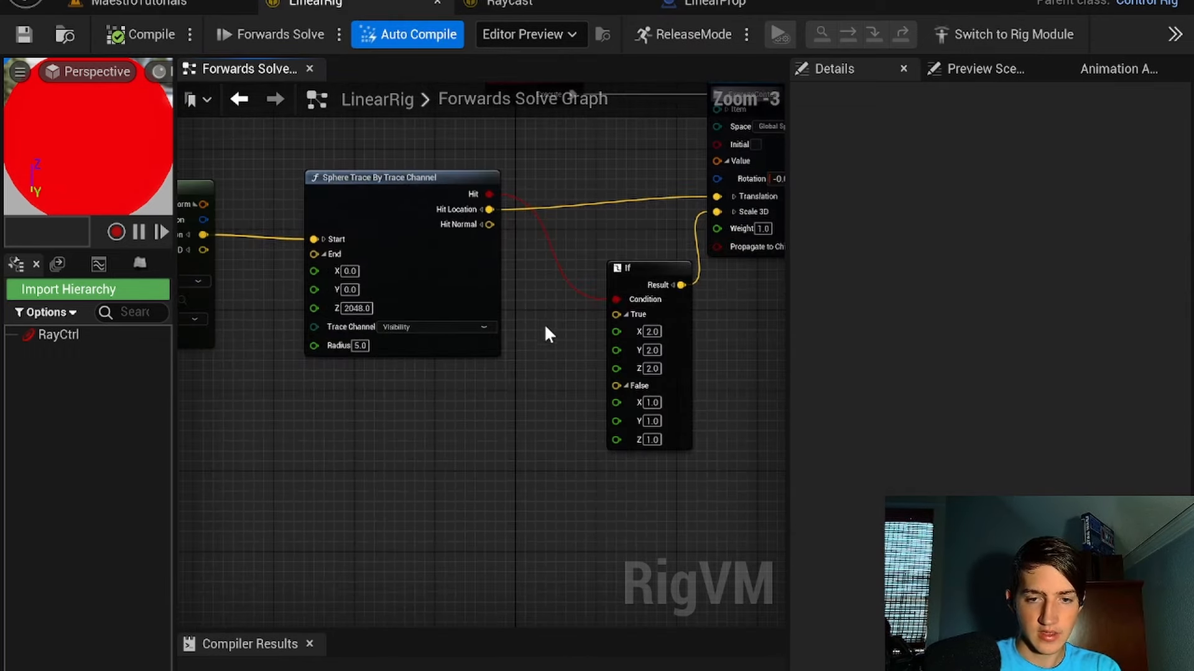
right_drag(378, 415, 492, 390)
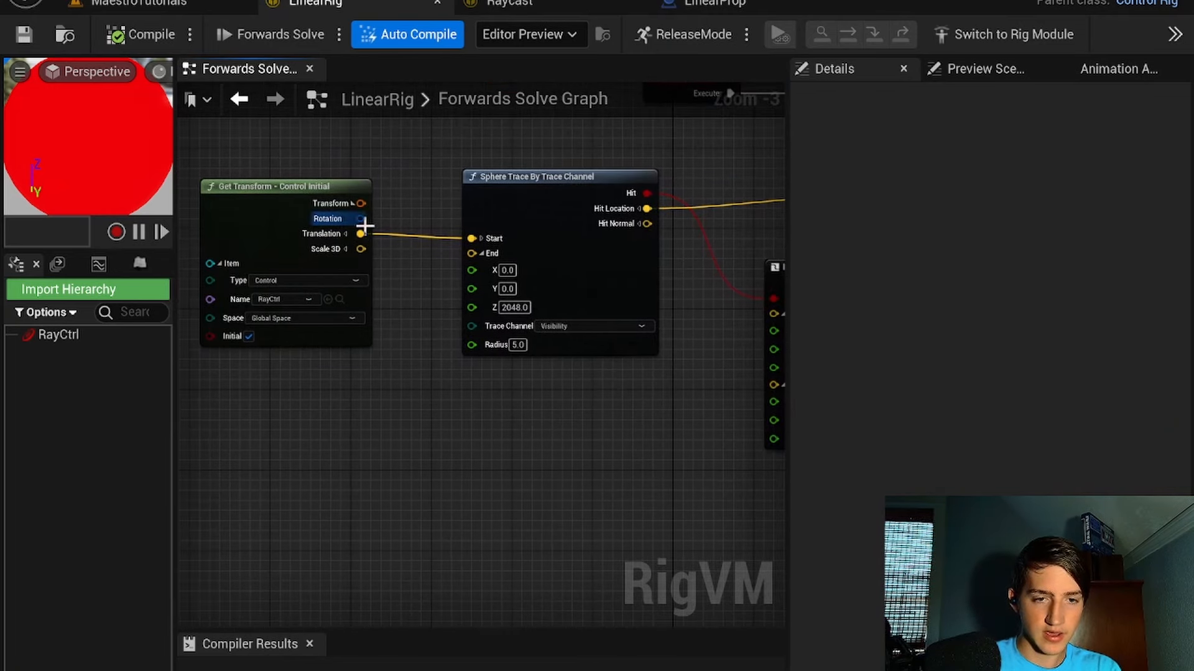
drag(361, 234, 461, 423)
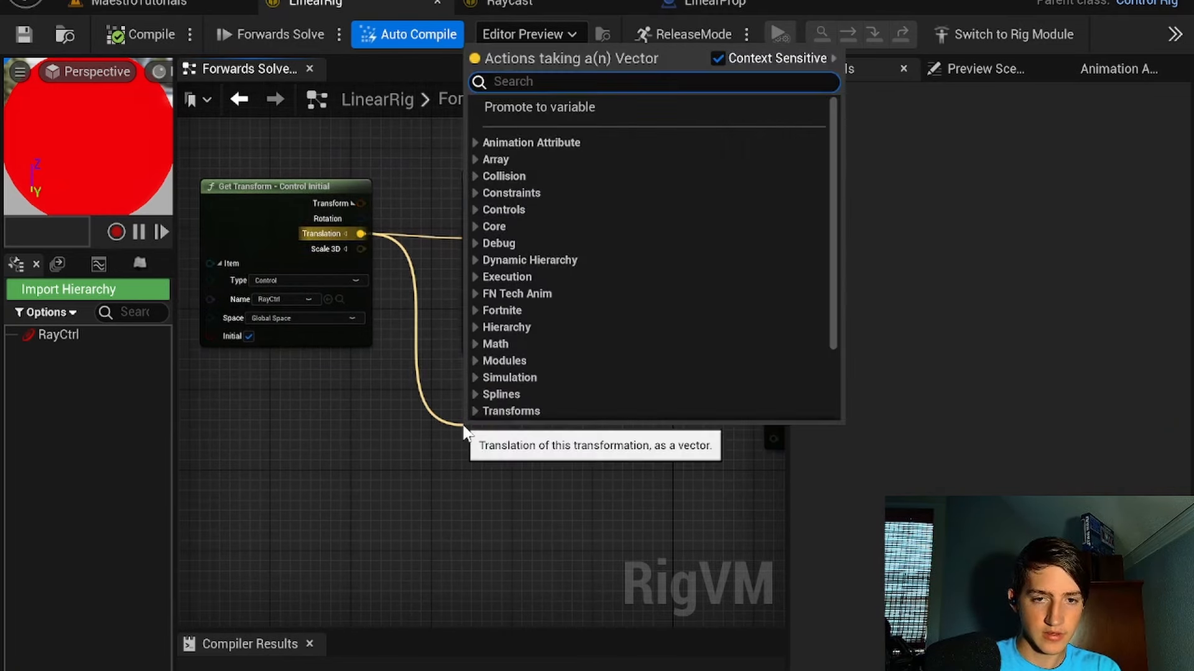
text(add)
click(516, 345)
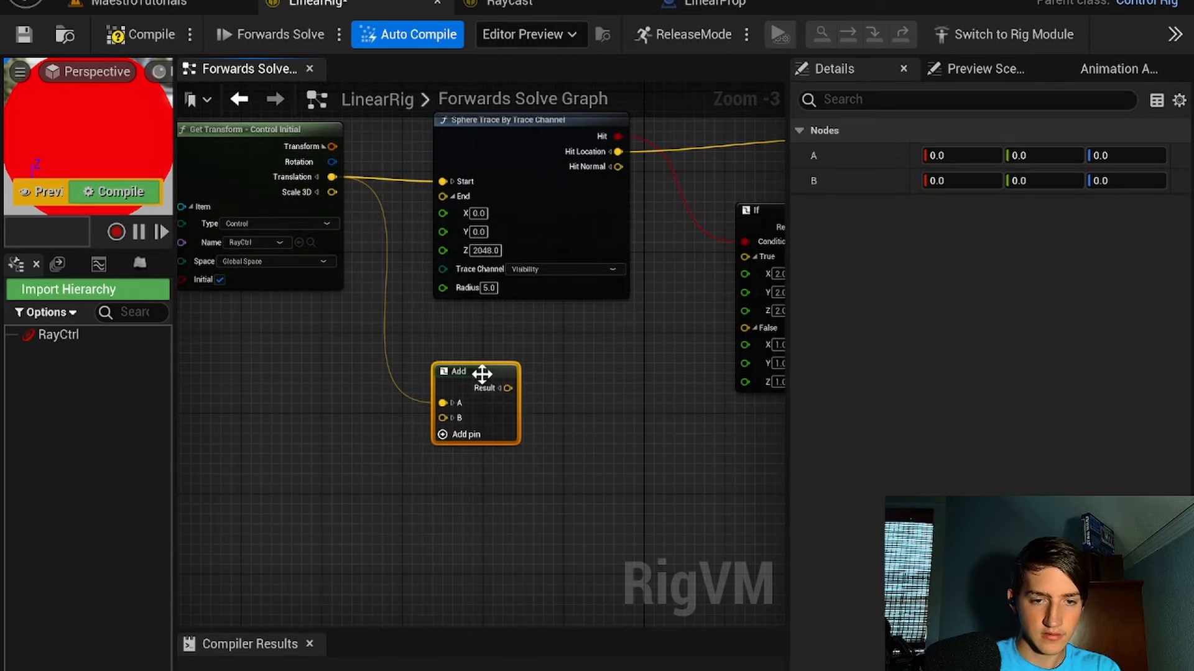
drag(482, 374, 522, 364)
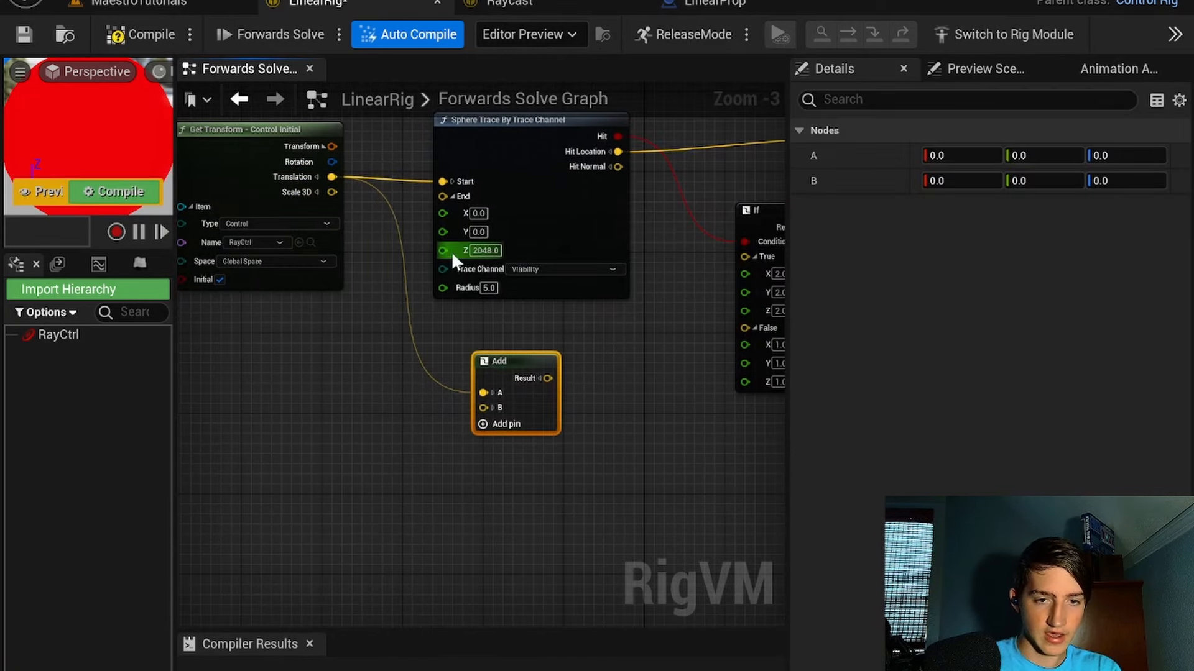
Step: Expand the Add node's B input, set its Z to 2048.0 and shift the node slightly
click(491, 407)
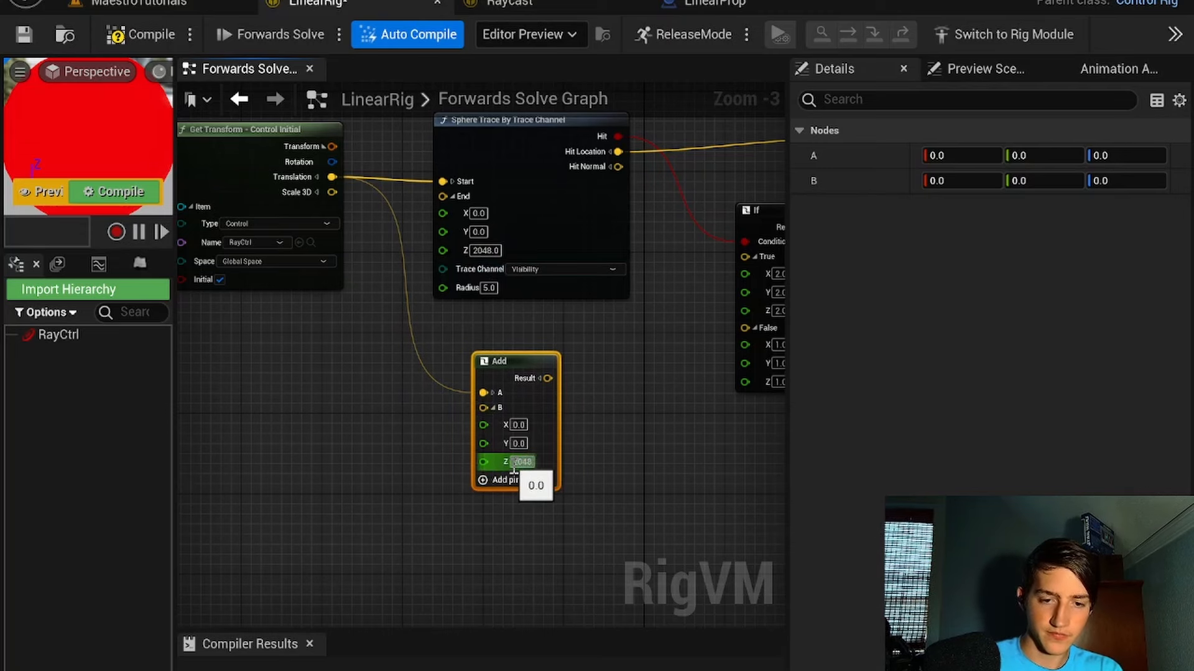
right_drag(613, 419, 472, 386)
click(525, 452)
drag(372, 335, 441, 336)
Step: Move the Set Transform node and the scale If node further from the sphere trace to make room
right_drag(536, 341, 325, 388)
right_drag(497, 278, 479, 355)
drag(565, 269, 605, 269)
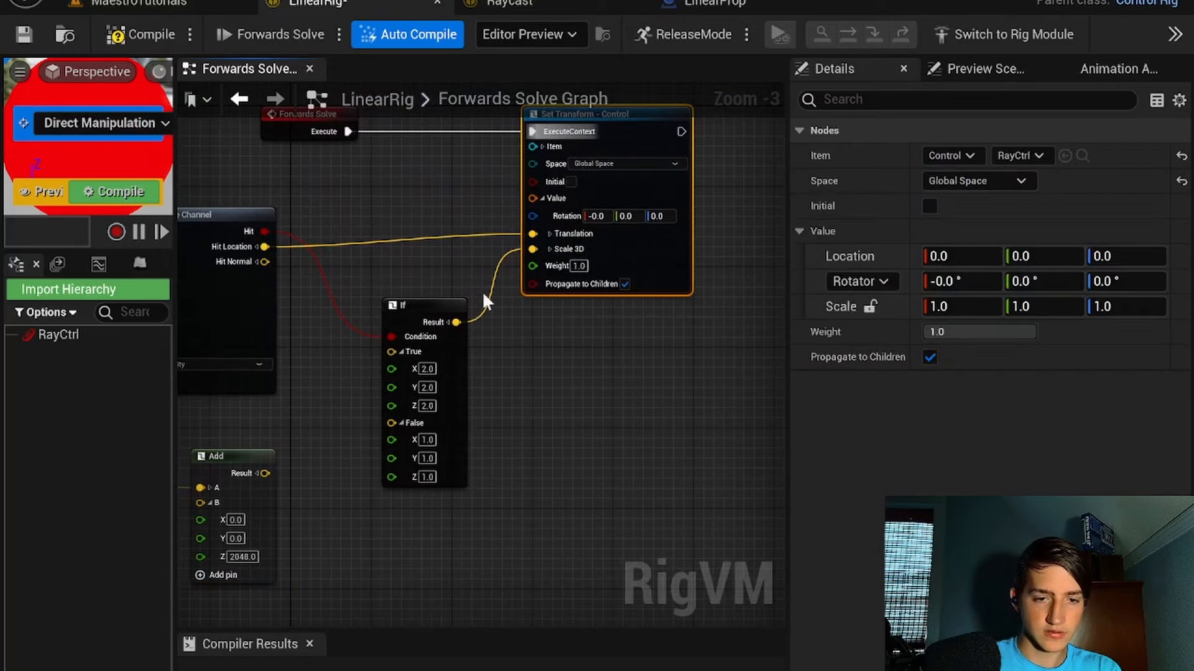
drag(420, 313, 471, 382)
right_drag(471, 382, 618, 315)
Step: Create a second If node whose Condition comes from the sphere trace's Hit output and place it beside the scale If node
scroll(482, 297, up, 1)
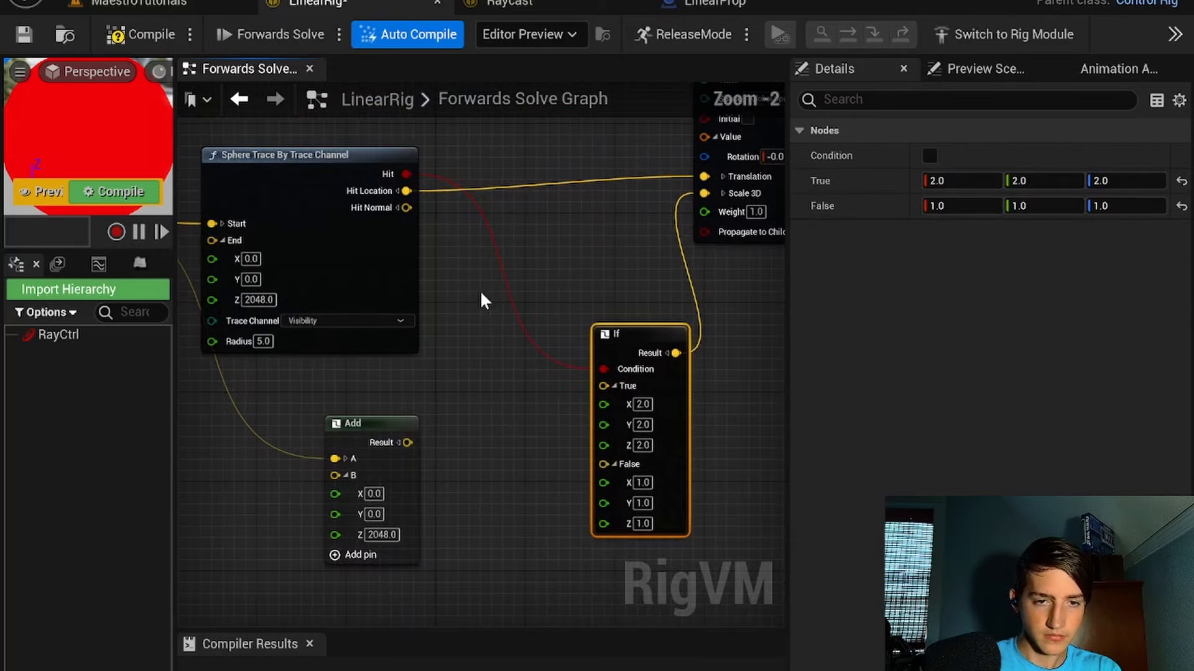
drag(406, 174, 488, 306)
text(if)
click(535, 547)
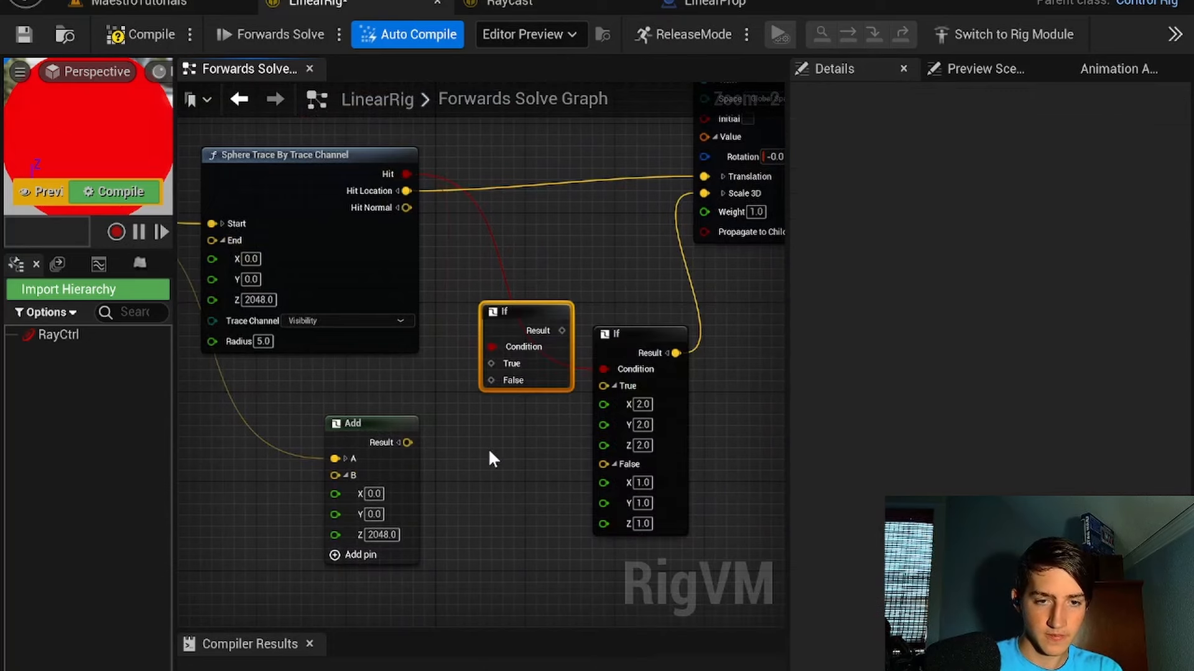
drag(532, 316, 531, 327)
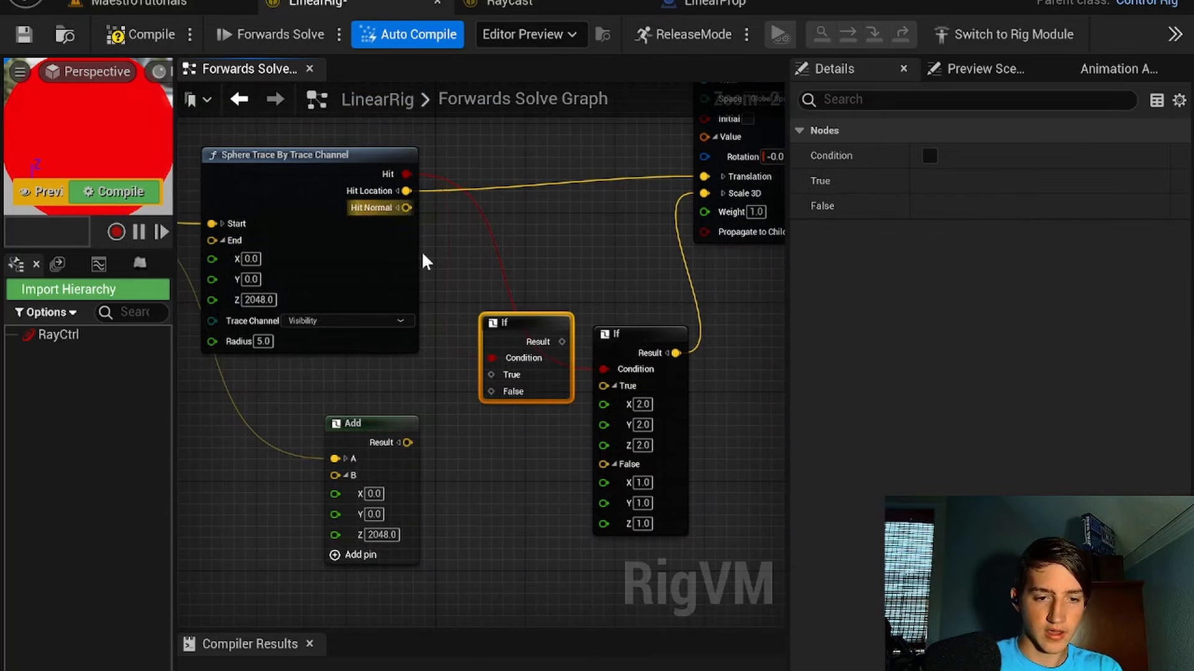
Step: Wire Hit Location to the new If's True, the Add result to False and the If result to Set Transform's Translation, then save
drag(407, 442, 494, 393)
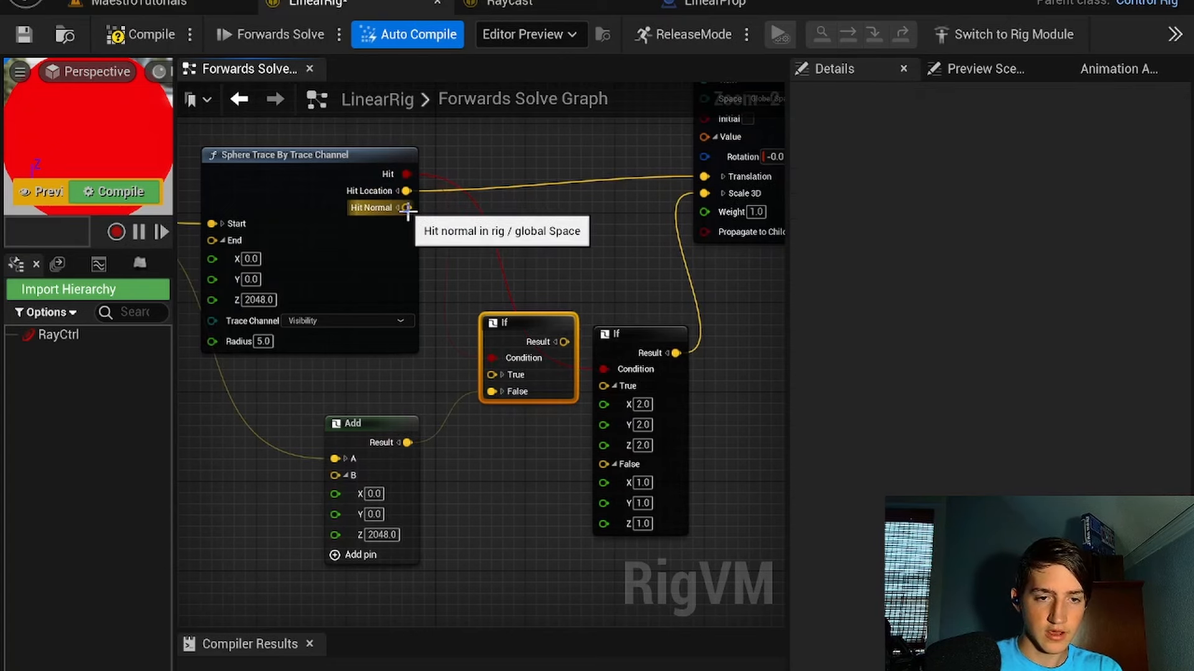
mouse_move(407, 208)
mouse_down()
mouse_move(440, 319)
mouse_move(489, 373)
mouse_up()
drag(407, 191, 496, 386)
right_drag(550, 248, 526, 298)
drag(532, 393, 672, 228)
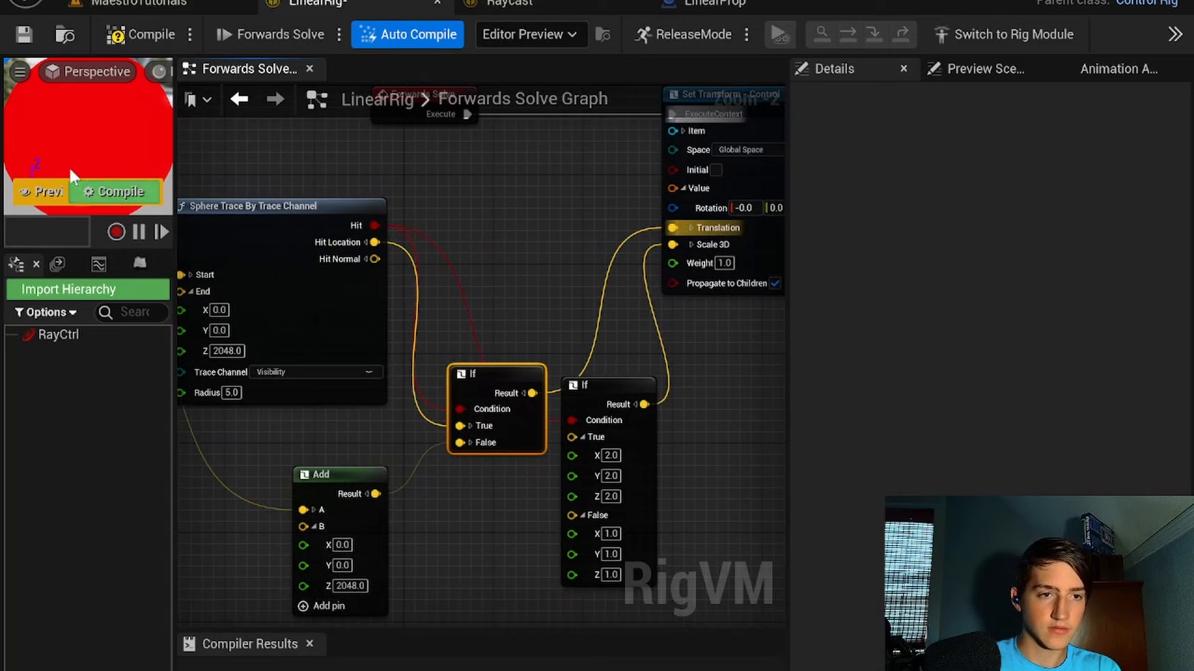
click(25, 34)
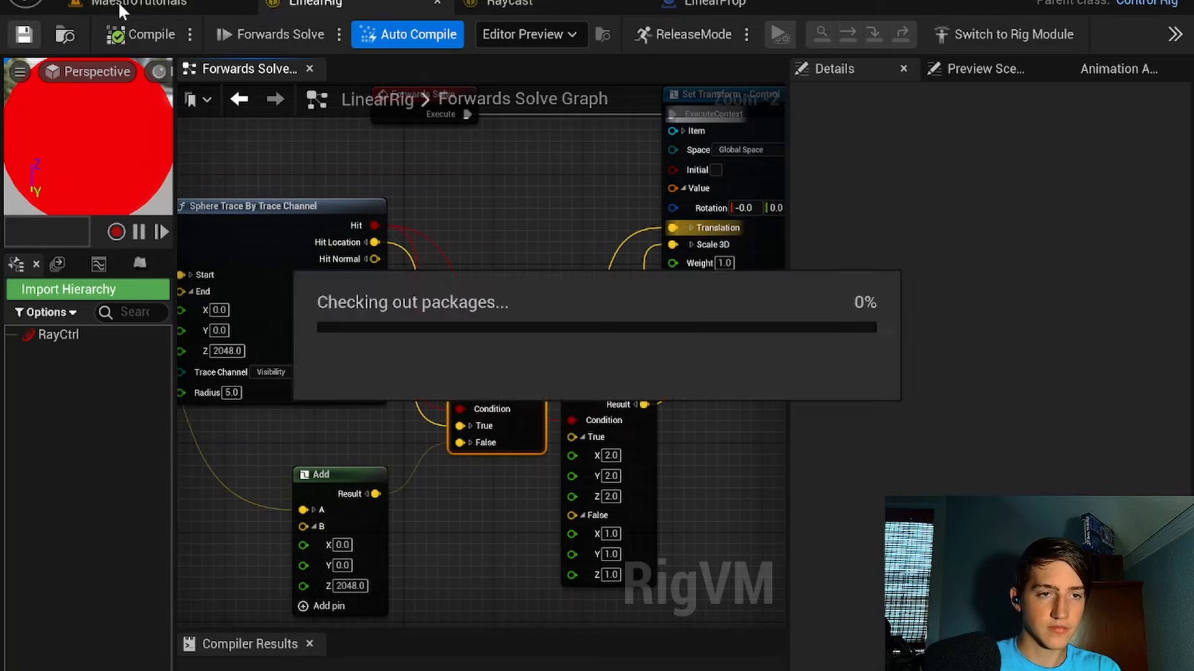
Step: Return to the MaestroTutorials level and rotate LinearProp in several directions to test the no-hit fallback position
click(137, 5)
drag(359, 322, 359, 273)
right_drag(367, 222, 350, 299)
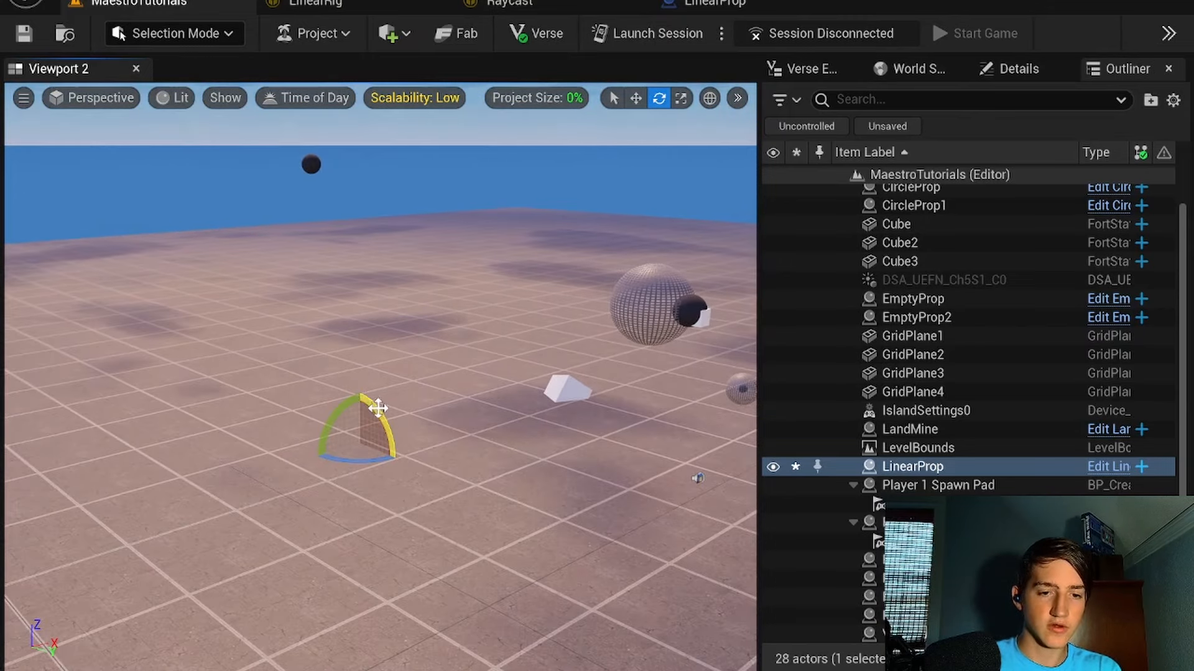
drag(377, 408, 355, 510)
right_drag(430, 432, 281, 393)
mouse_move(326, 415)
mouse_down()
mouse_move(276, 380)
mouse_move(245, 408)
mouse_move(243, 443)
mouse_move(274, 488)
mouse_move(311, 498)
mouse_move(290, 498)
mouse_move(241, 432)
mouse_move(292, 375)
mouse_move(320, 389)
mouse_move(342, 491)
mouse_move(287, 499)
mouse_move(349, 479)
mouse_move(304, 501)
mouse_move(341, 497)
mouse_move(357, 469)
mouse_move(309, 384)
mouse_move(328, 408)
mouse_up()
right_drag(336, 405, 392, 358)
right_drag(320, 303, 358, 303)
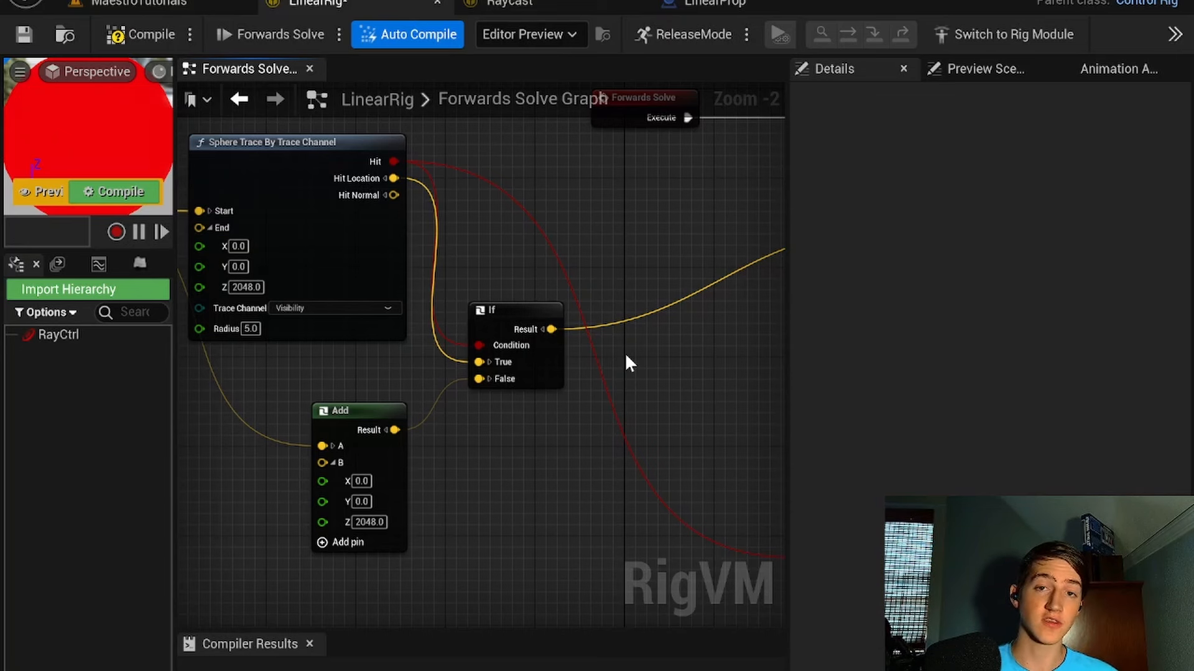
Step: Add a new control named ConfigCtrl to LinearRig's hierarchy
scroll(647, 308, down, 1)
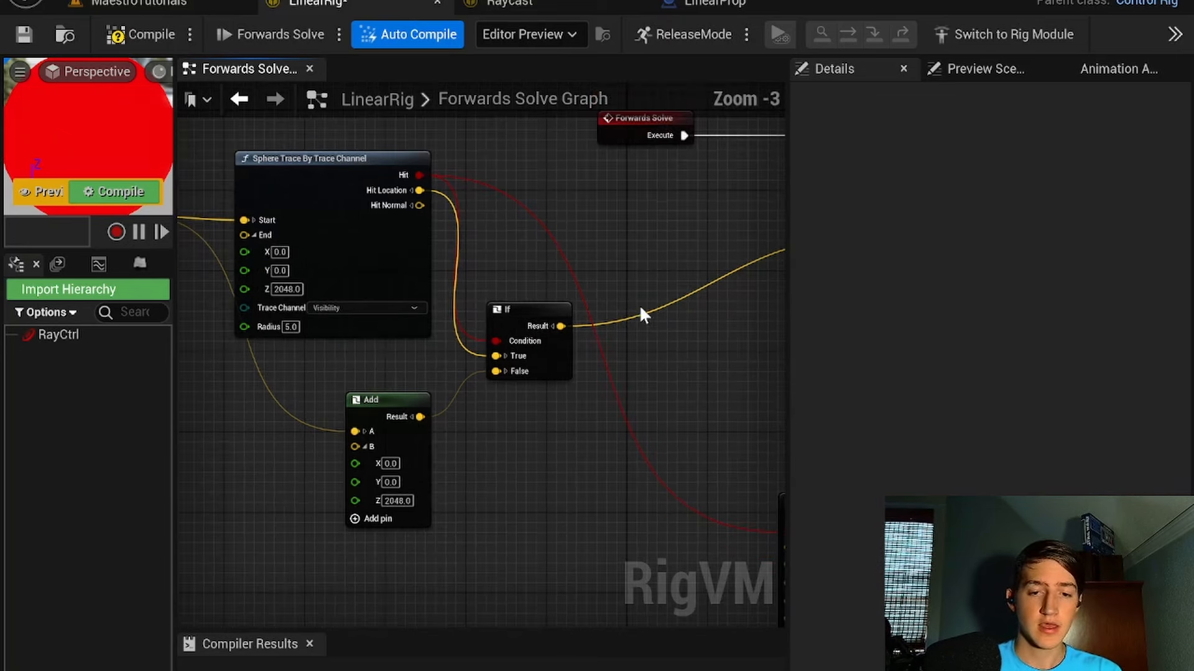
right_click(38, 354)
mouse_move(112, 280)
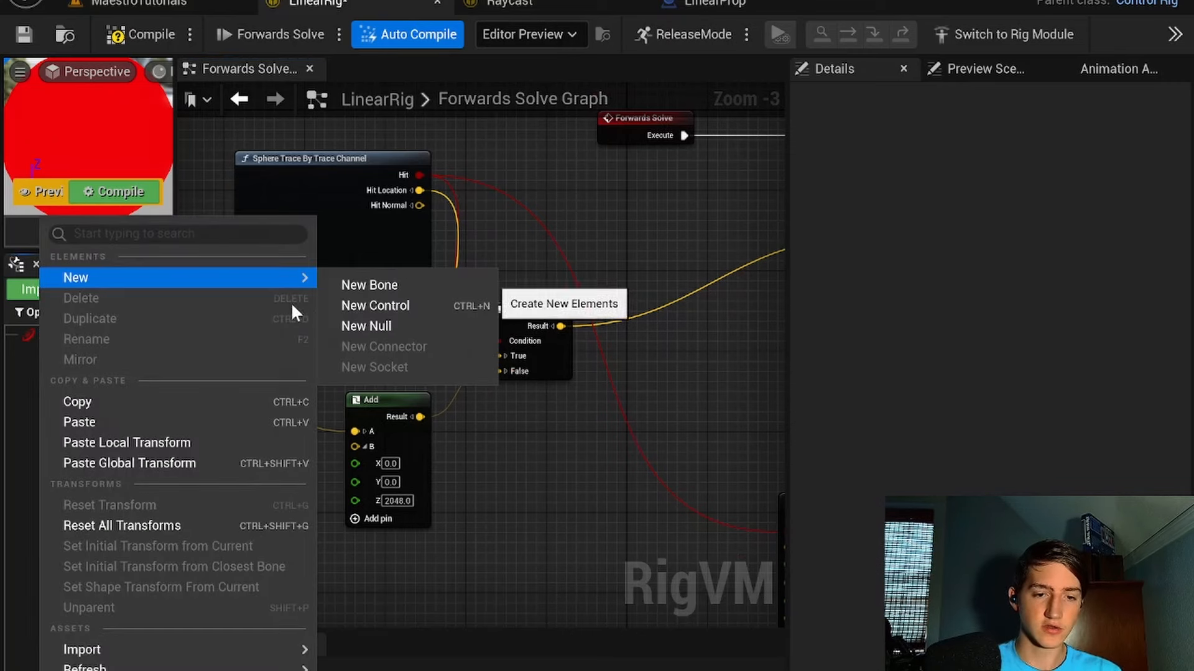
click(358, 305)
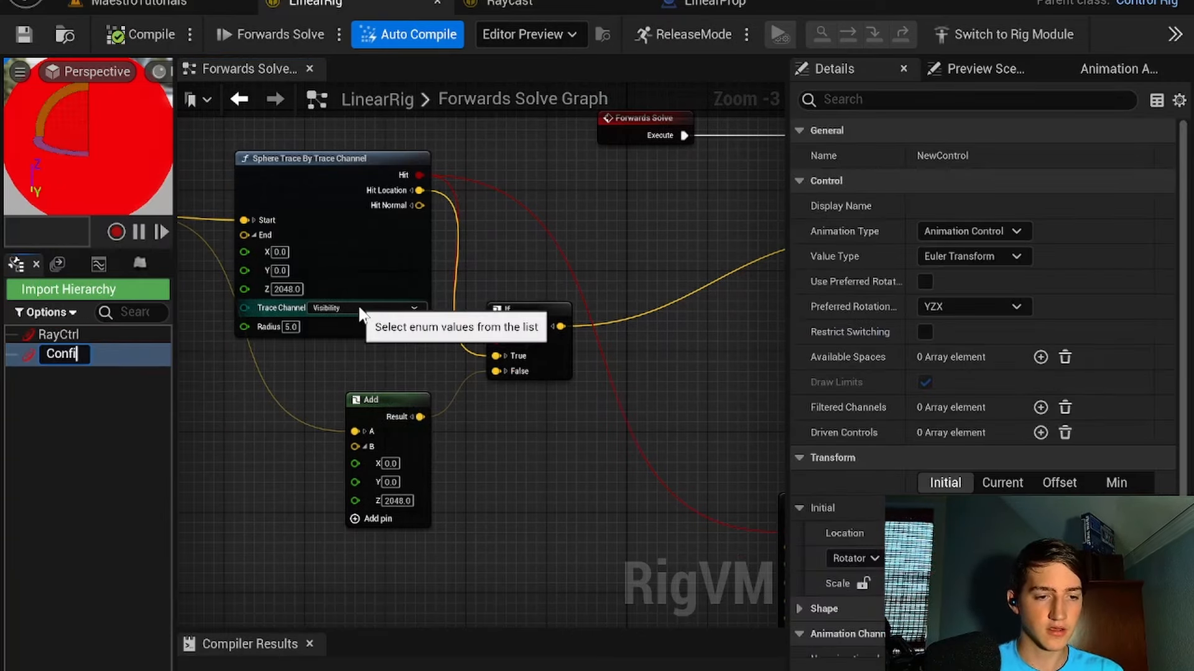
text(ConfigCtrl)
key(Return)
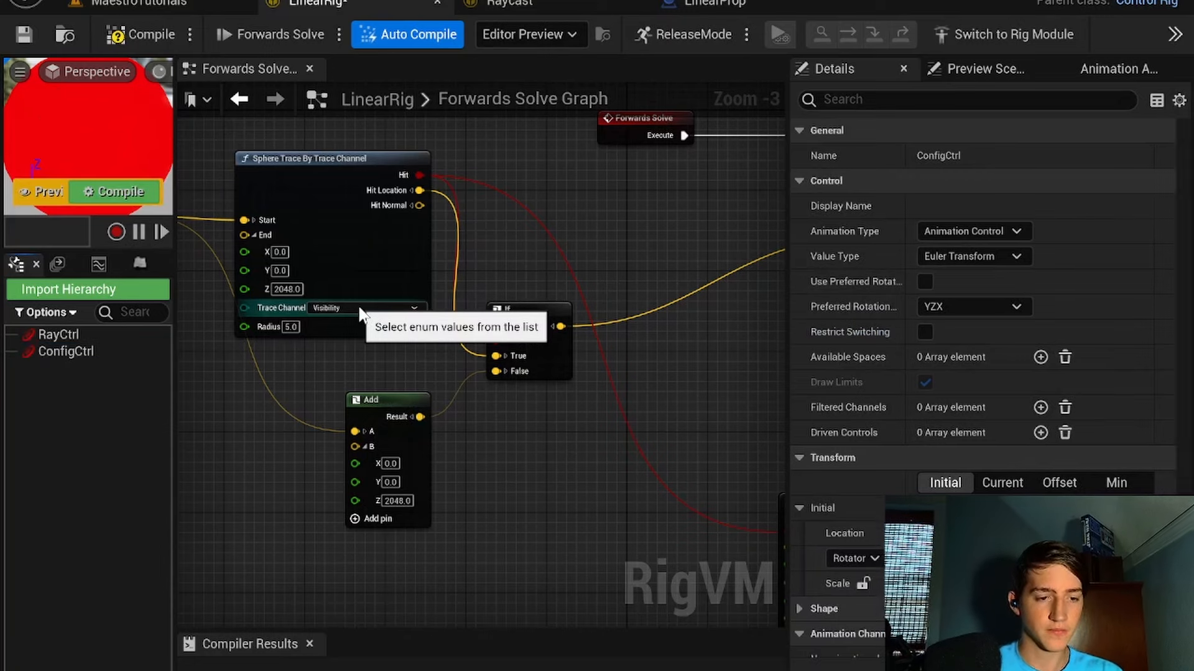
Step: Add a Get Control node for ConfigCtrl below RayCtrl's Get Transform and expand its Transform and Scale 3D outputs
drag(121, 351, 234, 416)
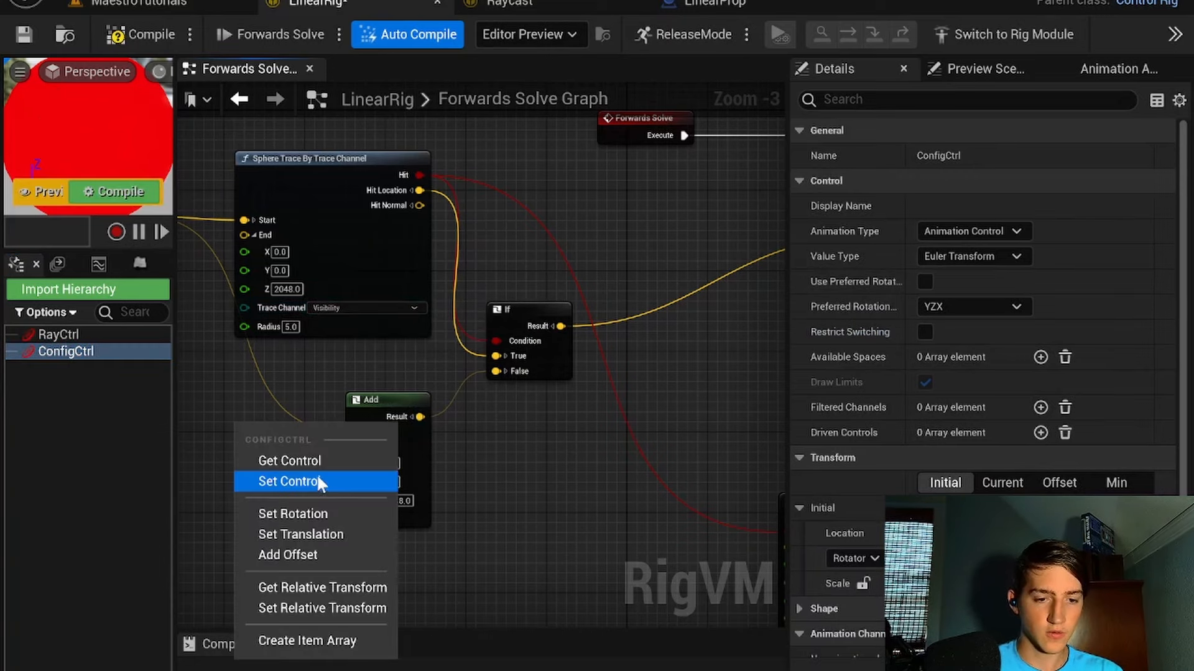
click(312, 475)
right_drag(243, 408, 430, 354)
drag(486, 381, 260, 362)
click(364, 342)
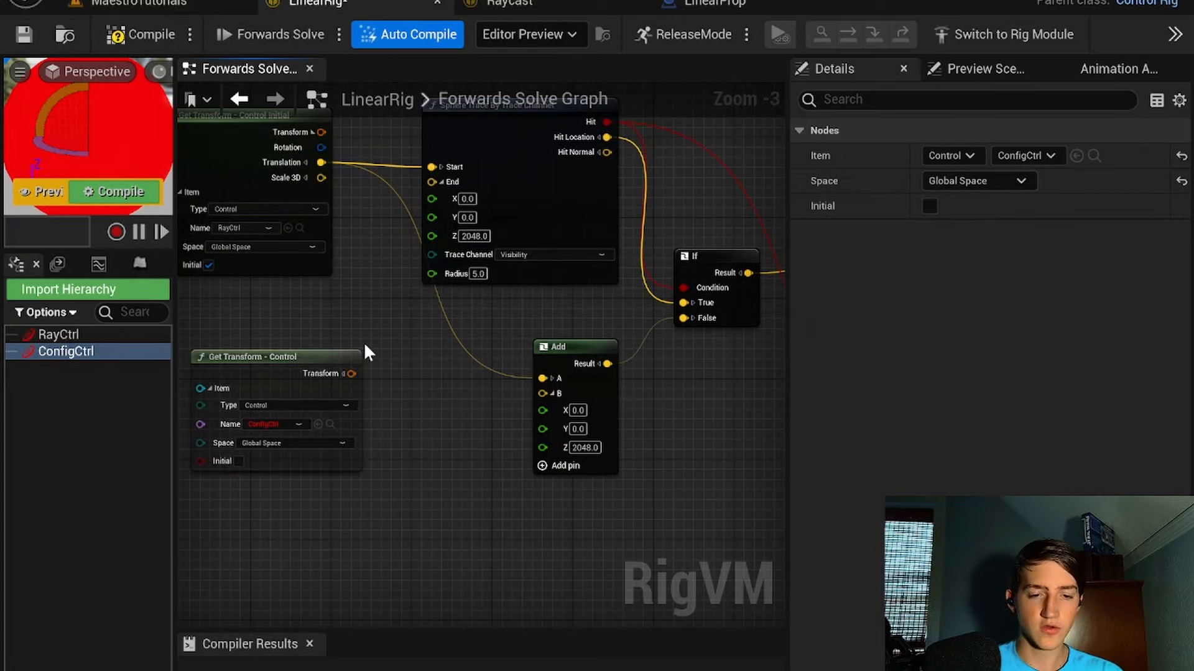
click(343, 373)
click(337, 421)
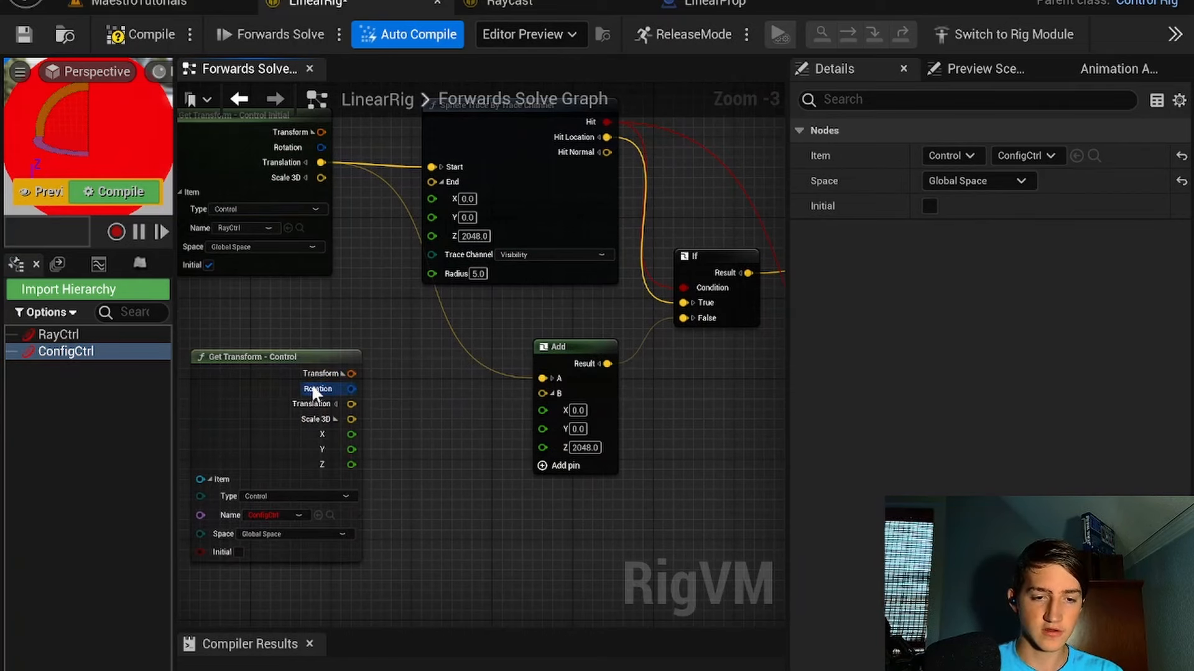
drag(311, 383, 274, 353)
Step: Connect ConfigCtrl's Scale 3D Z to the sphere trace's End Z and to the Z of the Add node's B input
right_drag(441, 381, 484, 412)
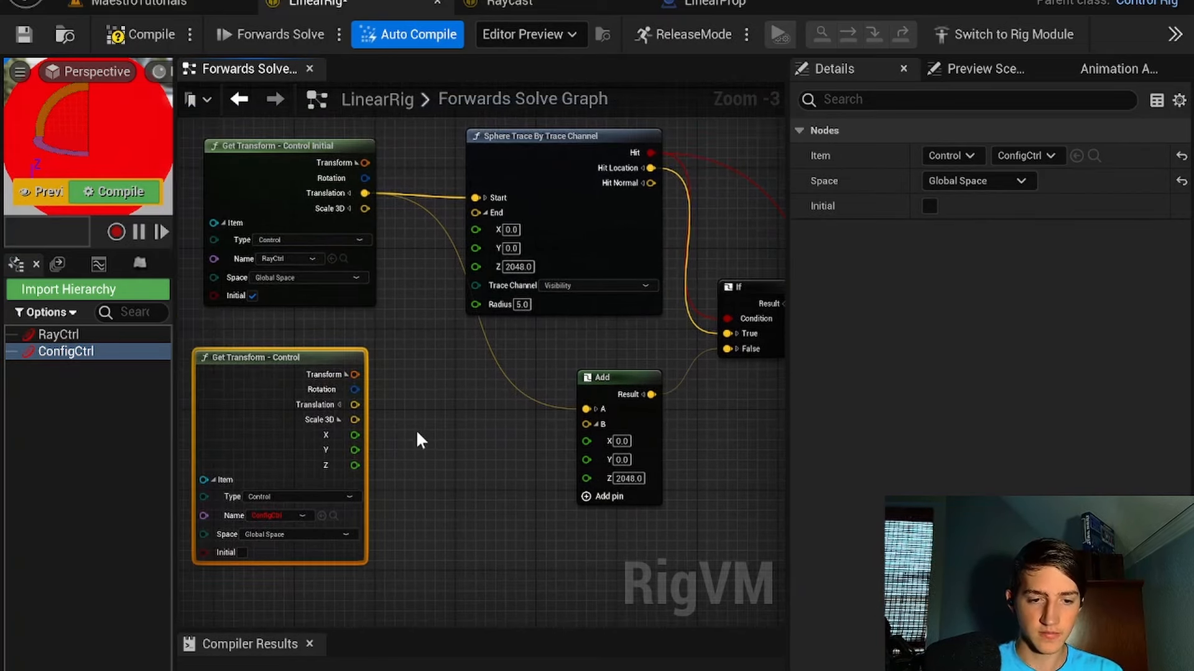
mouse_move(356, 467)
mouse_down()
mouse_move(502, 416)
mouse_move(480, 271)
mouse_up()
drag(356, 465, 584, 477)
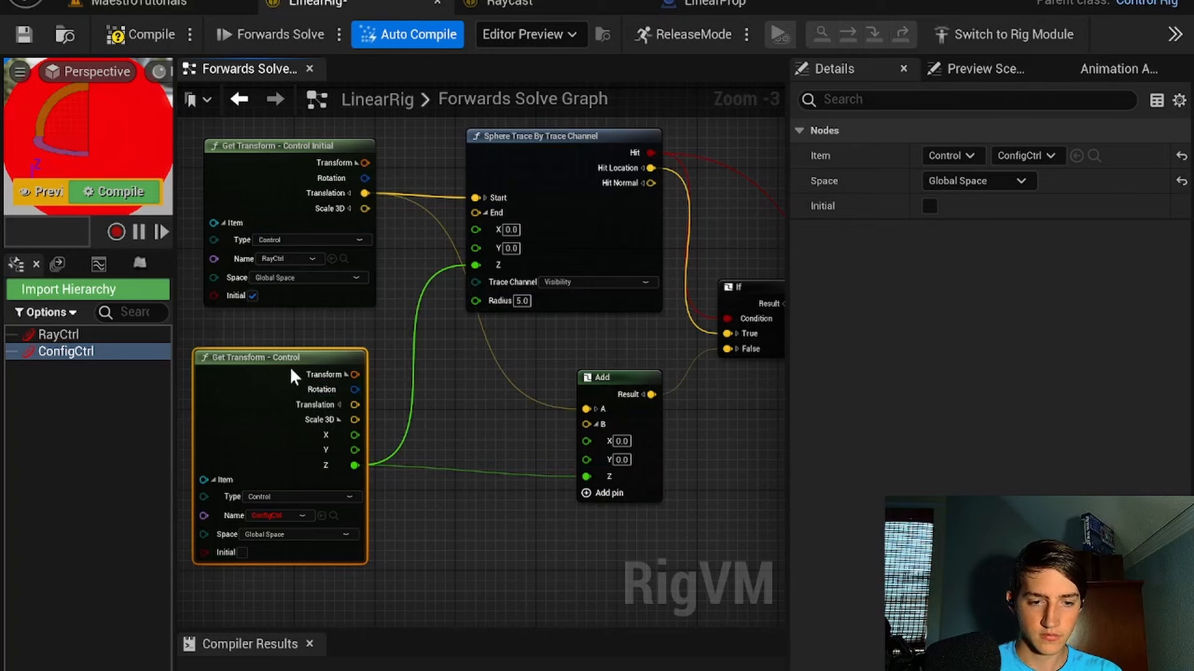
Step: Connect ConfigCtrl's Scale 3D Y to the sphere trace's Radius
right_drag(467, 449, 404, 442)
mouse_move(293, 462)
mouse_down()
mouse_move(435, 304)
mouse_move(428, 292)
mouse_up()
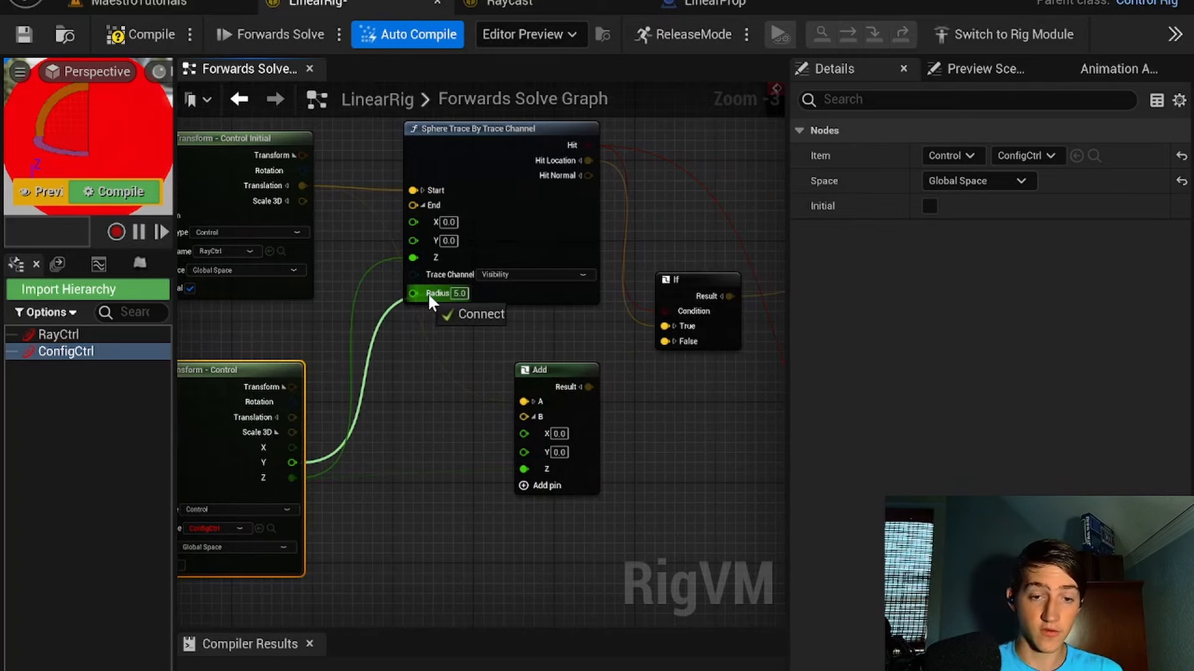
mouse_move(427, 292)
mouse_down()
mouse_move(424, 311)
mouse_move(422, 296)
mouse_up()
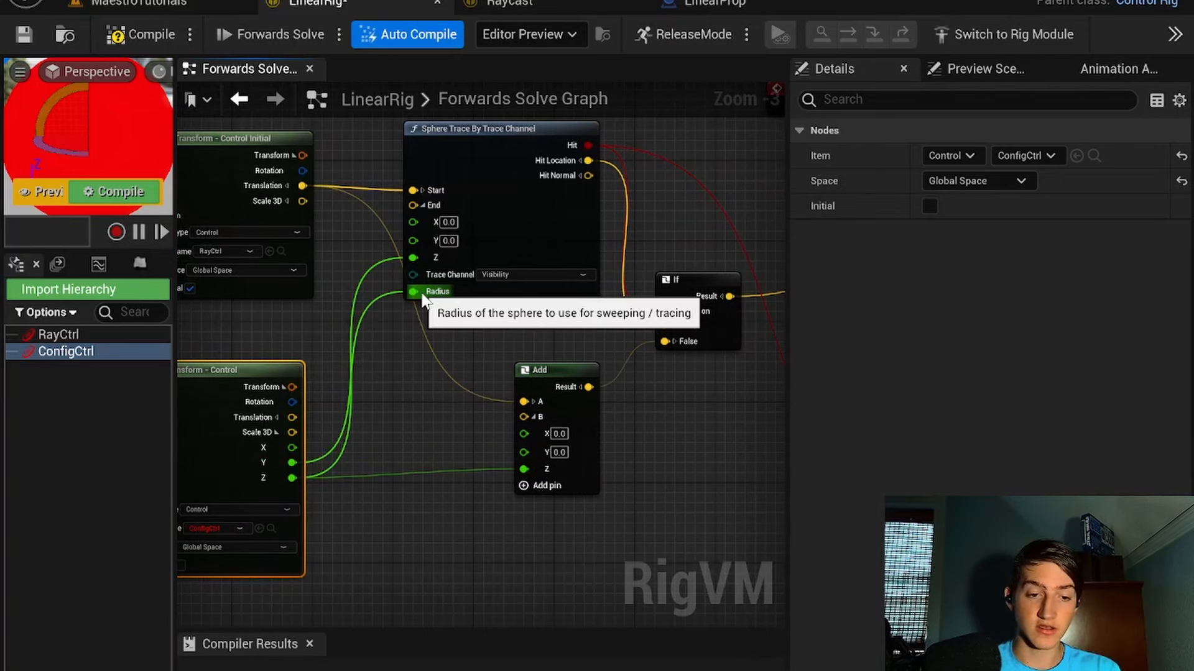
Step: Add a Greater Equal node fed by ConfigCtrl's Scale 3D X
right_drag(388, 447, 392, 408)
drag(305, 408, 677, 383)
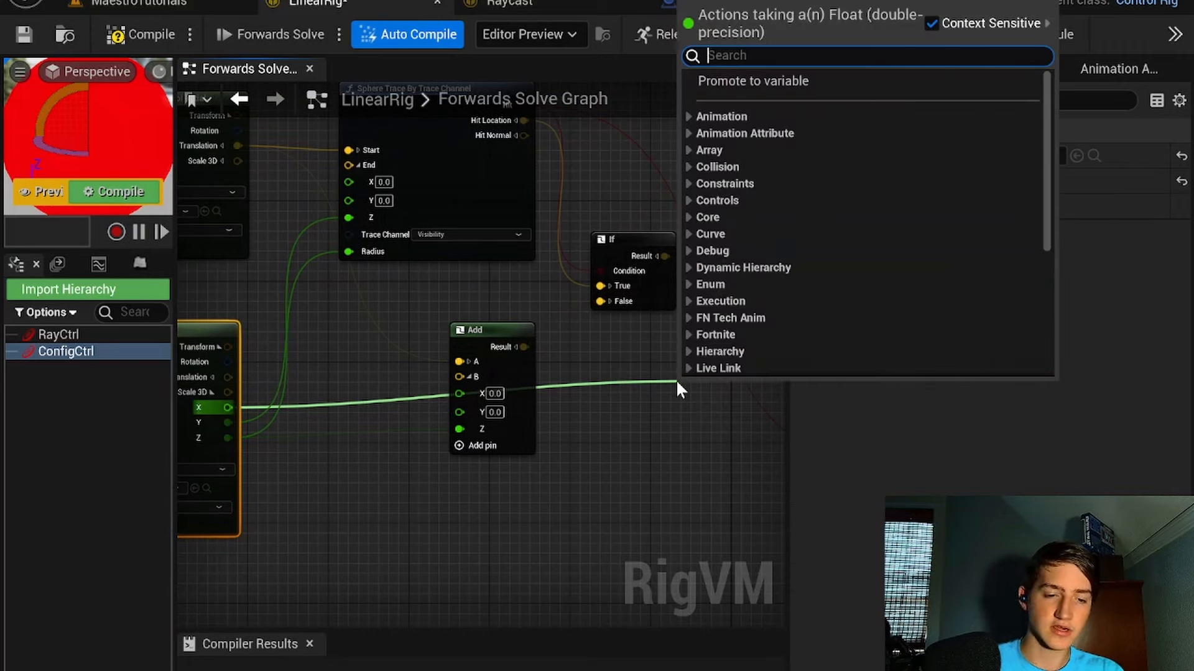
text(grea)
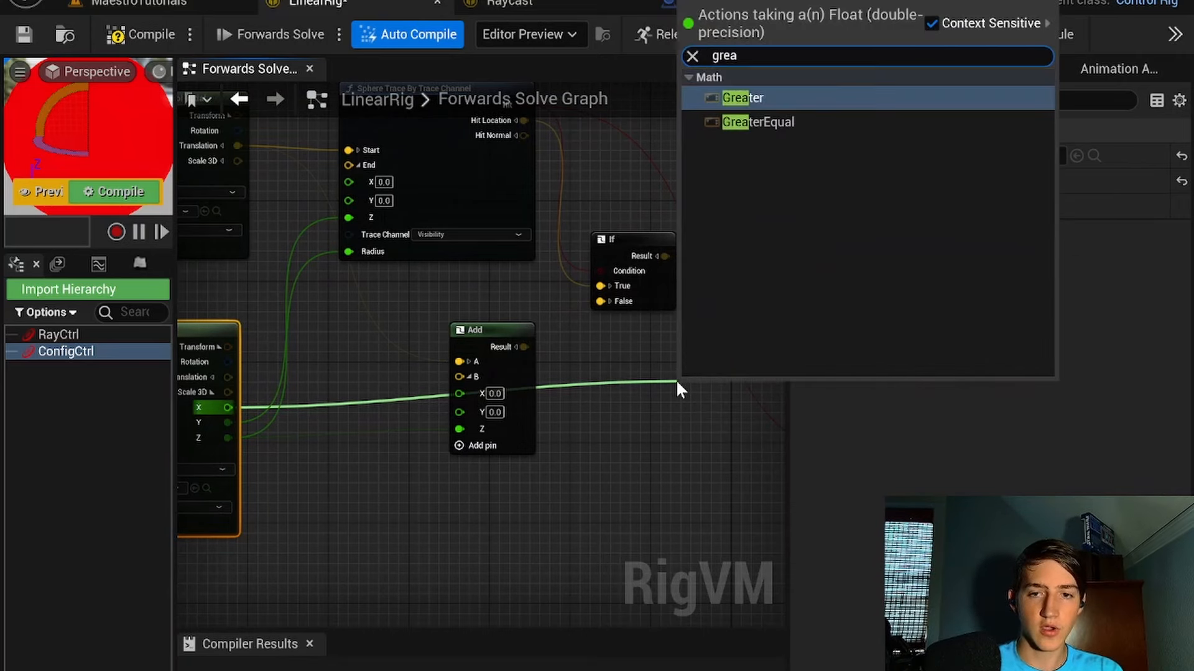
click(774, 121)
scroll(684, 320, up, 1)
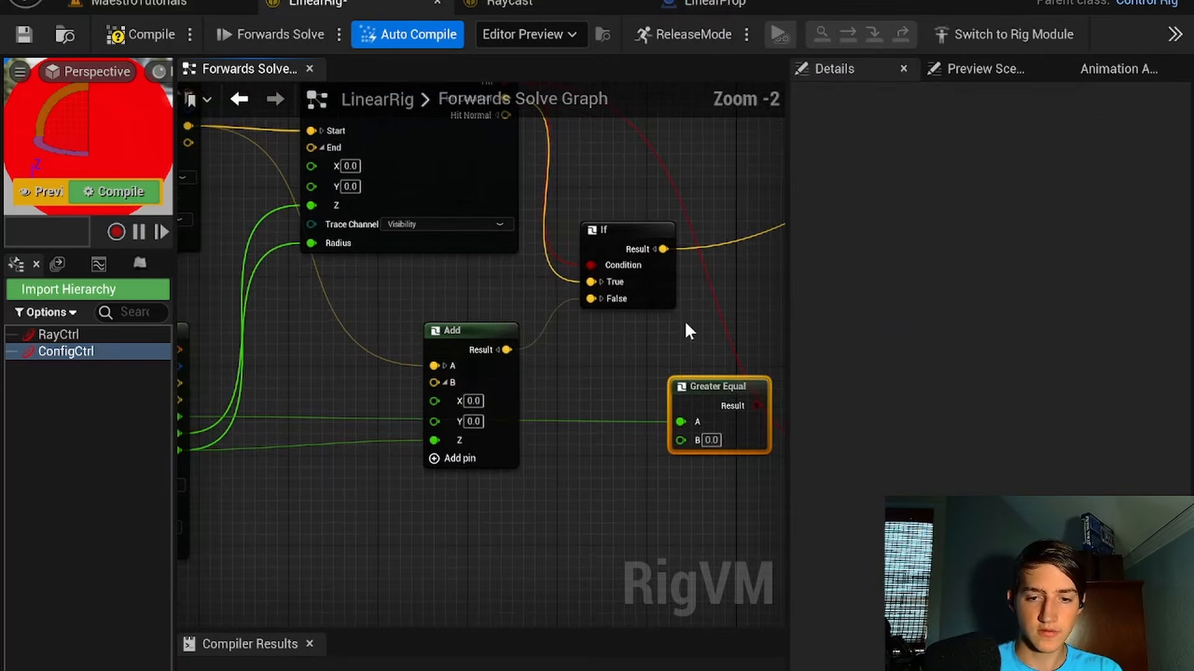
Step: Replace the Greater Equal node with a Greater node, transferring the Scale 3D X link to its A input, and set B to 1.0
scroll(697, 380, up, 2)
right_drag(687, 375, 569, 398)
right_click(566, 295)
text(grea)
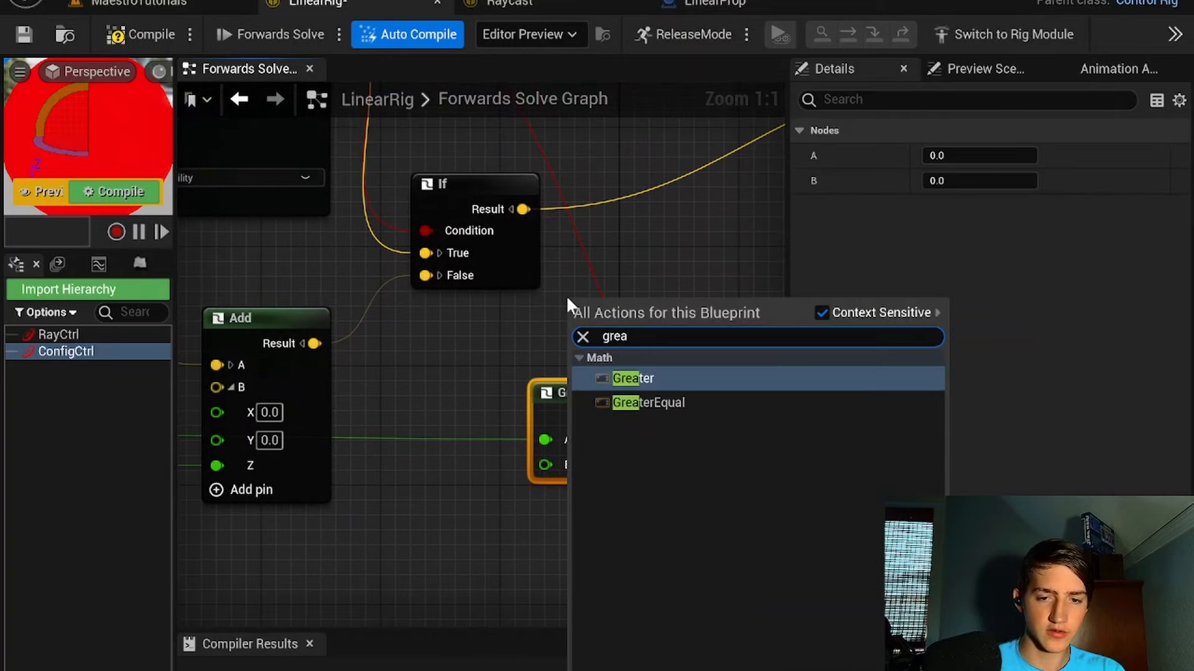
click(633, 379)
ctrl+drag(545, 440, 573, 349)
drag(616, 311, 515, 332)
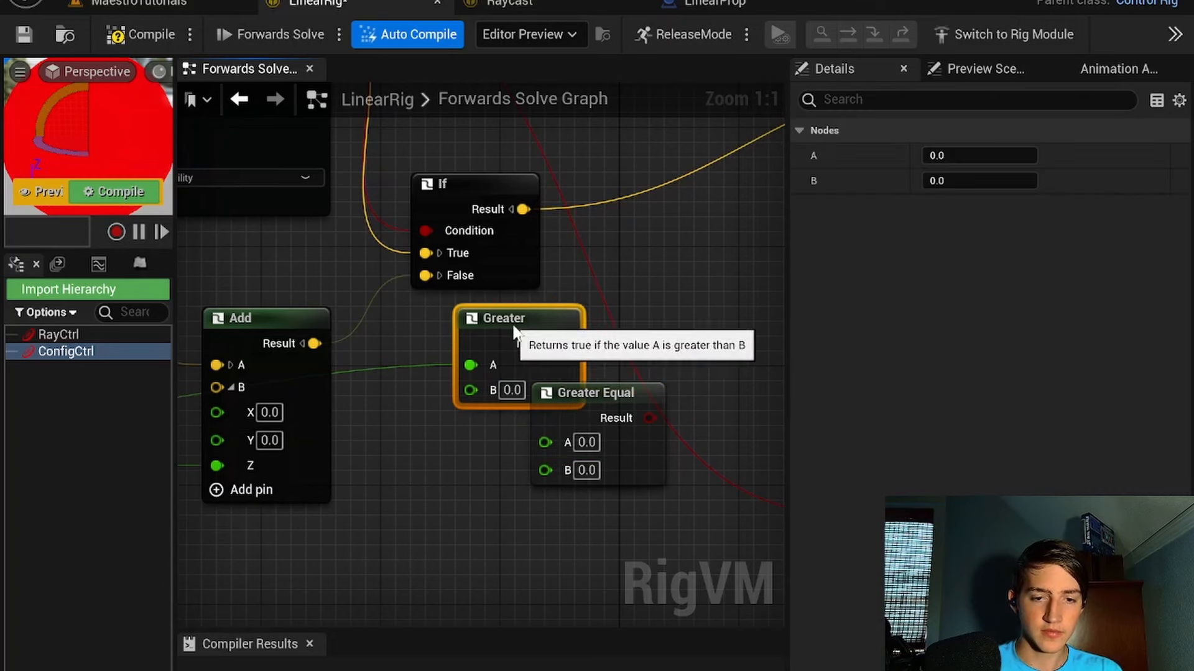
click(605, 392)
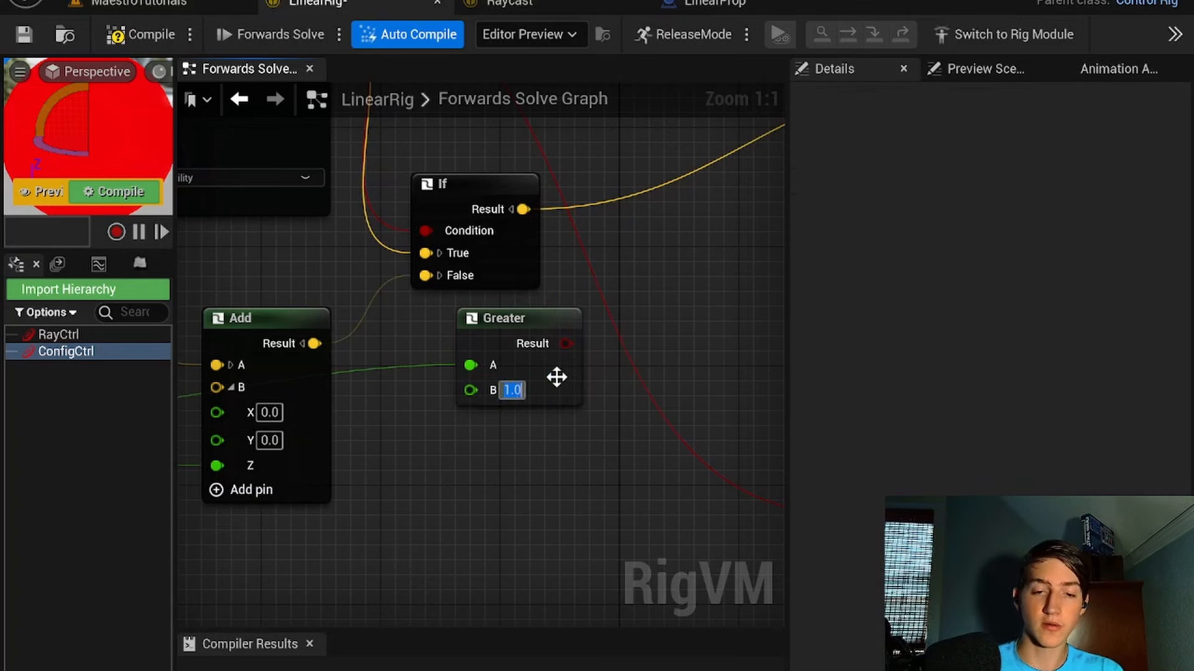
Step: Add a second If node beside the existing one, feed the existing If's Result into its False input, and place it below Forwards Solve
scroll(603, 435, down, 2)
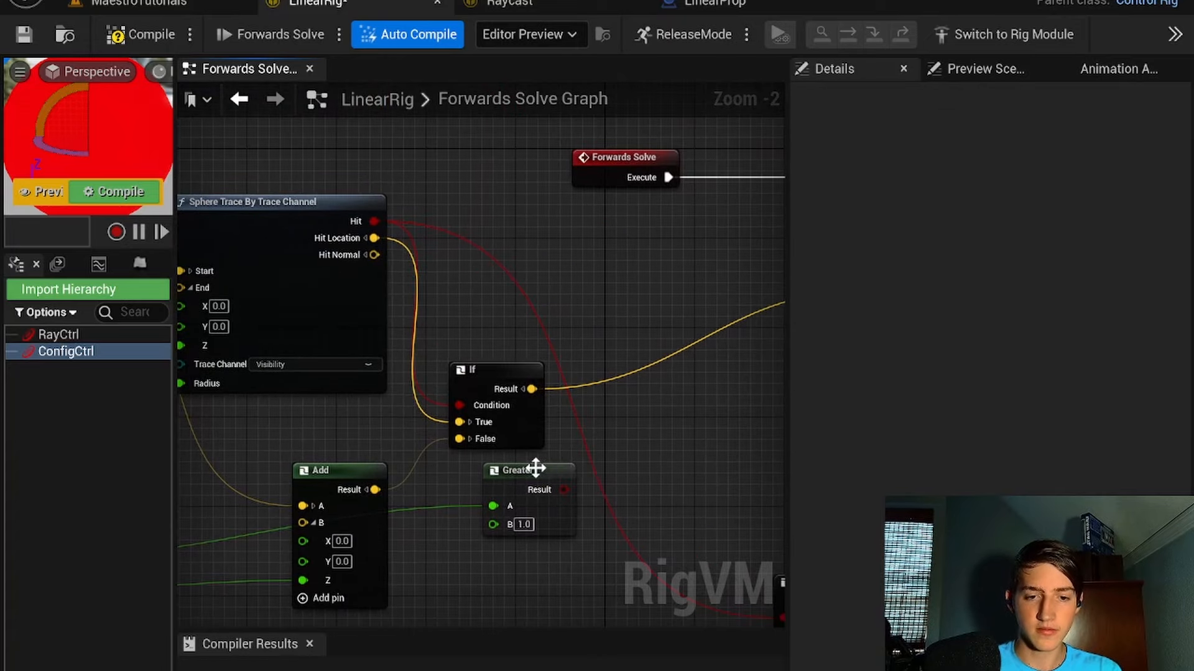
drag(547, 468, 532, 490)
right_click(608, 396)
text(if)
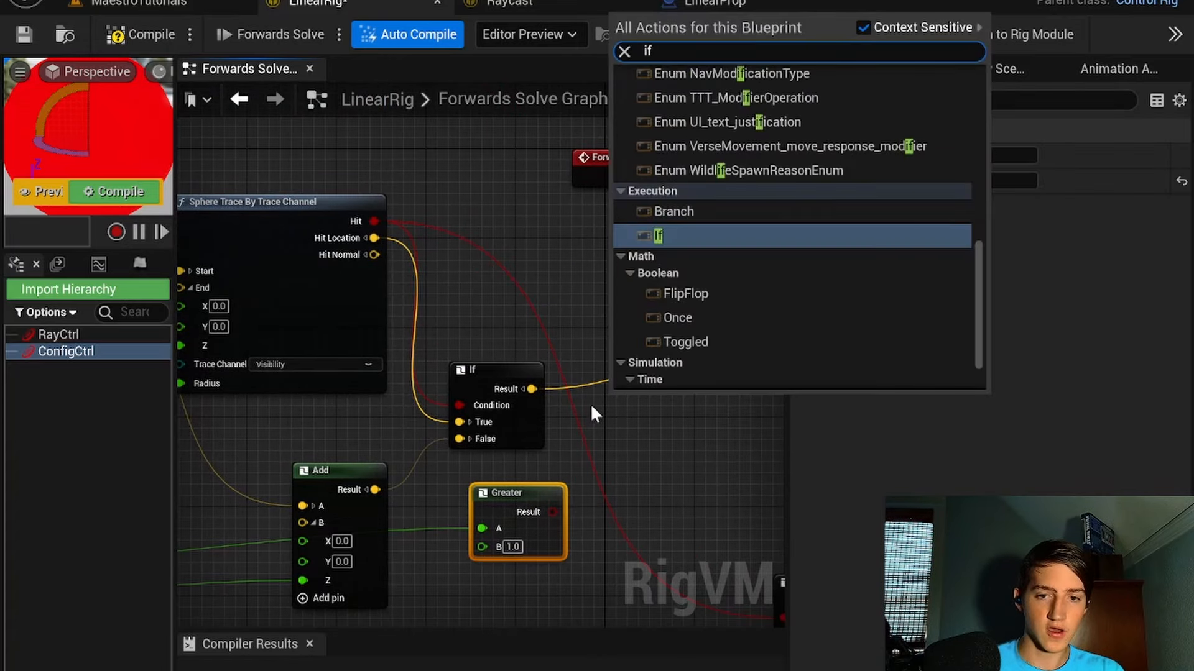
click(715, 238)
drag(532, 389, 619, 446)
drag(647, 393, 636, 270)
Step: Connect Greater's Result to the new If's Condition, the trace's Hit Location to True, and the new If's Result to Set Transform's Translation
drag(553, 512, 606, 337)
drag(503, 293, 615, 324)
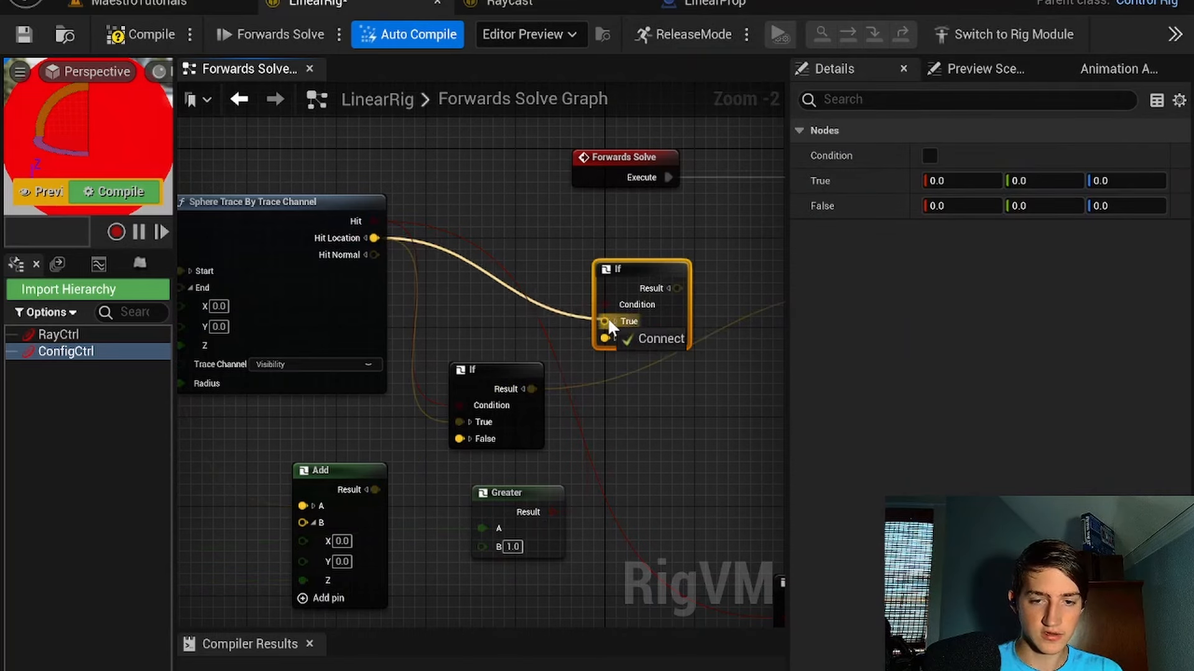
right_drag(698, 311, 548, 375)
drag(518, 353, 715, 357)
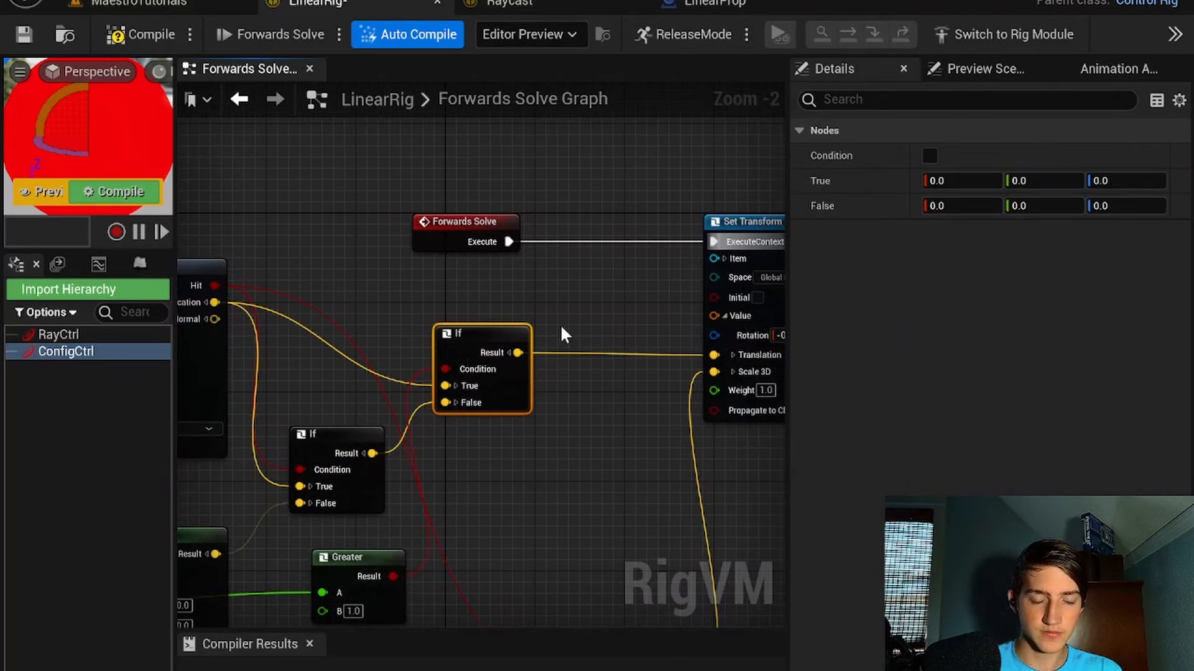
right_drag(577, 346, 666, 234)
right_drag(461, 403, 703, 406)
right_drag(458, 374, 634, 351)
scroll(468, 317, down, 1)
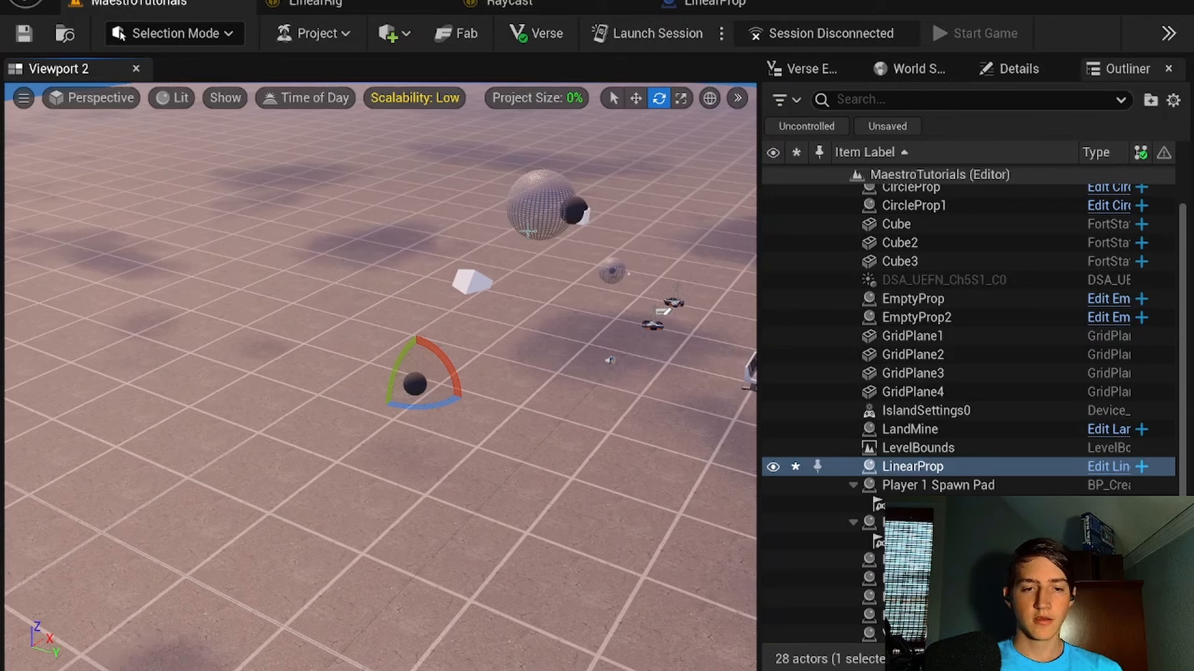
Step: Add a second User Defined Element to LinearProp's ControlRig component and expand the new element down to its Component Reference
click(1019, 69)
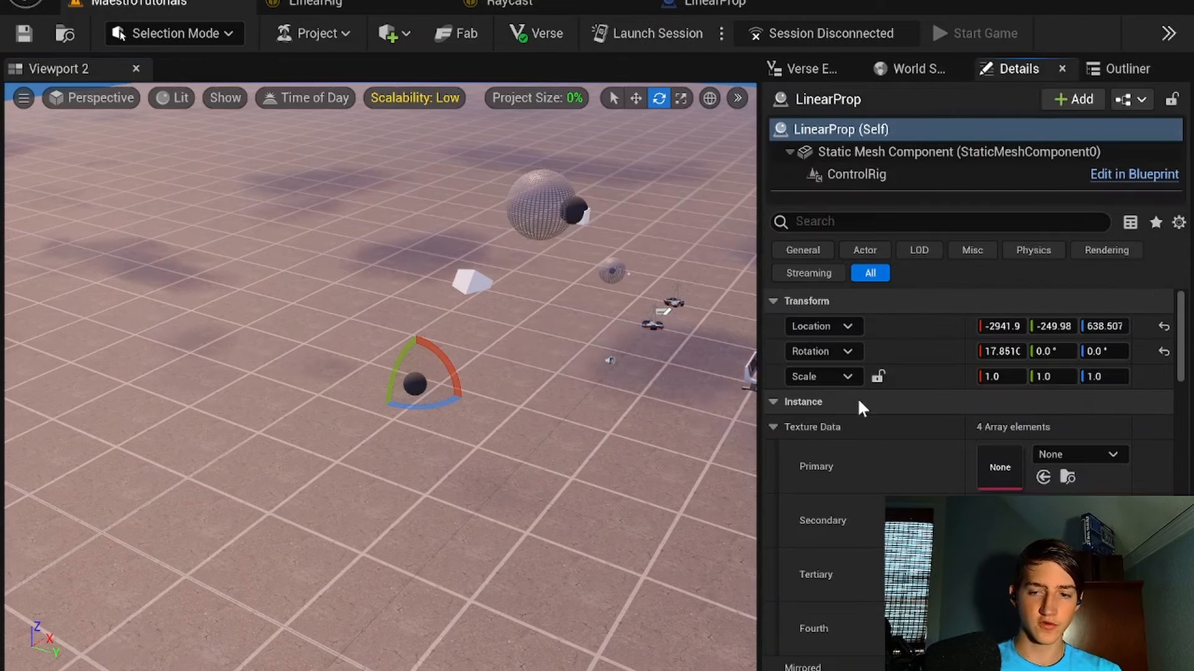
scroll(896, 334, down, 2)
click(878, 177)
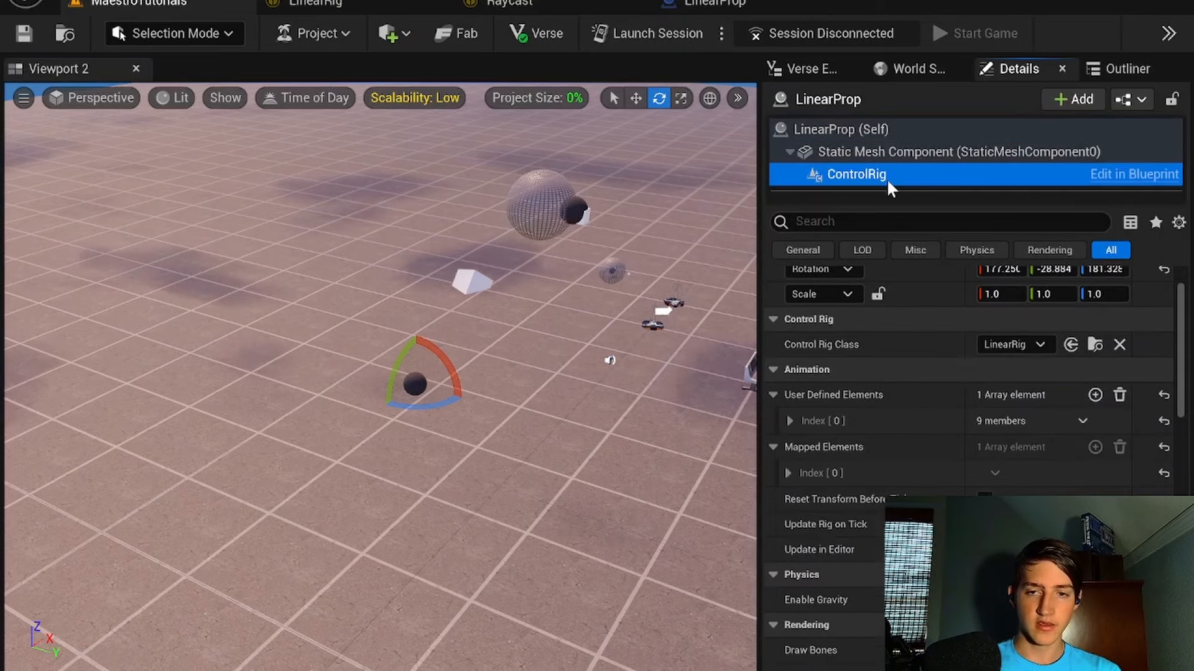
click(1095, 395)
click(790, 448)
scroll(930, 423, down, 4)
click(803, 355)
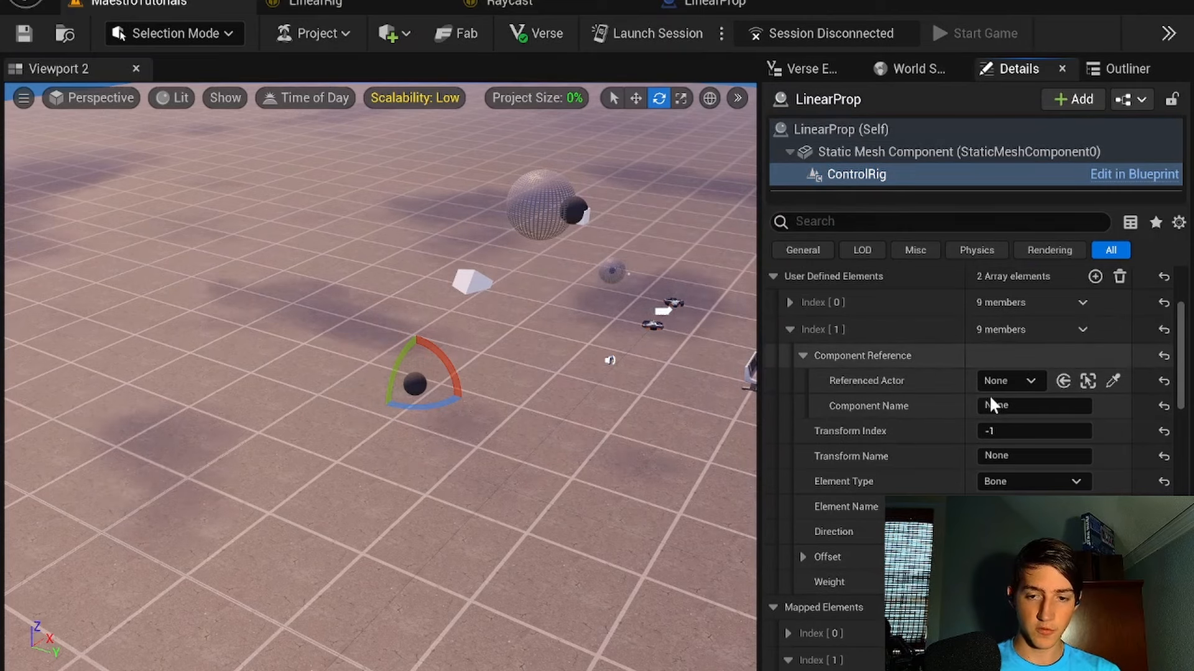
Step: Configure the new element with Element Type Control, Direction Input and Element Name ConfigCtrl
scroll(916, 448, down, 2)
click(1007, 422)
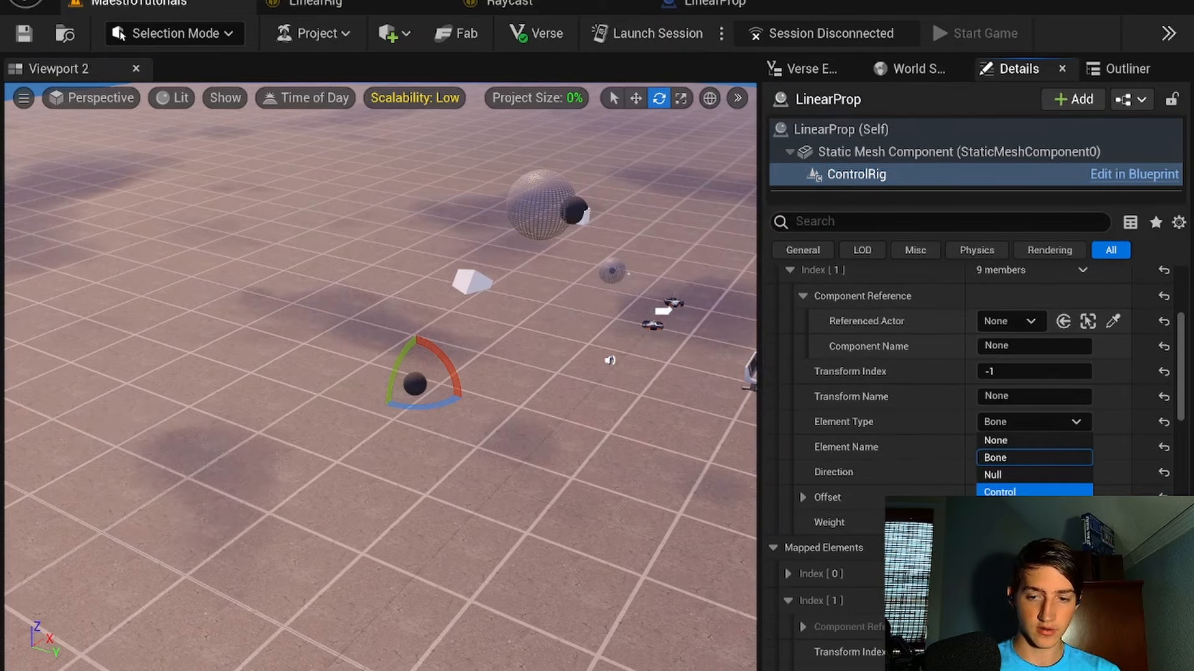
click(999, 492)
click(1014, 472)
click(1010, 491)
click(1011, 447)
text(ConfigCtrl)
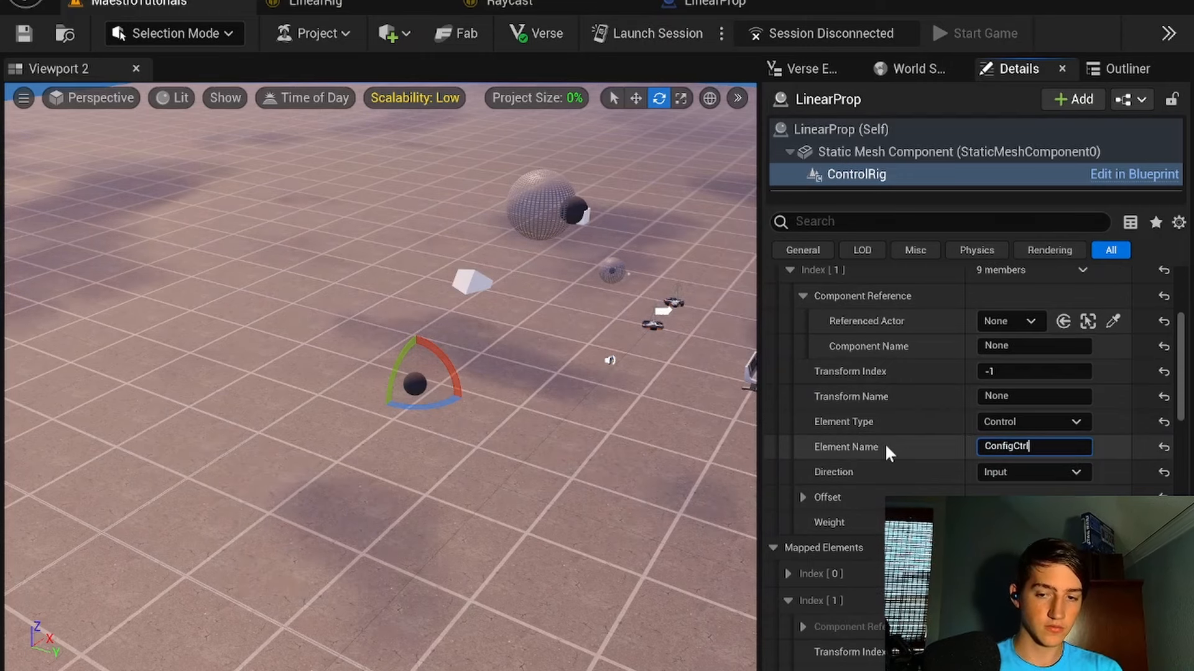
key(Return)
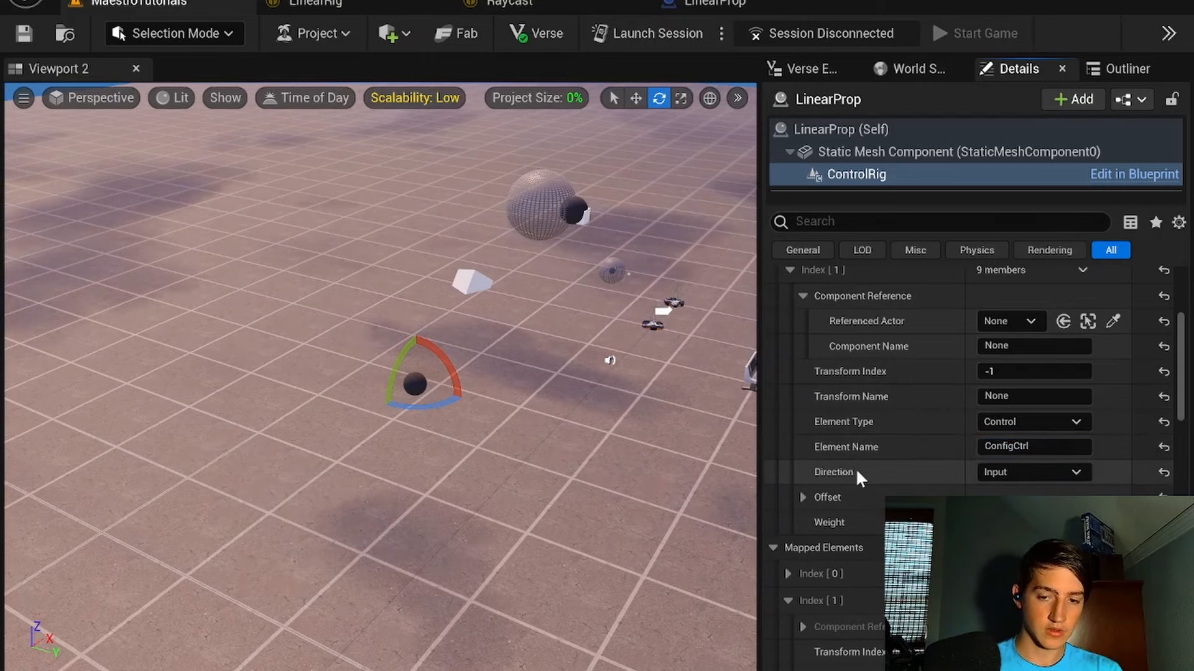
Step: Expand the ConfigCtrl element's Offset settings and rotate LinearProp's ControlRig component slightly to test the trace
scroll(845, 472, down, 1)
click(804, 468)
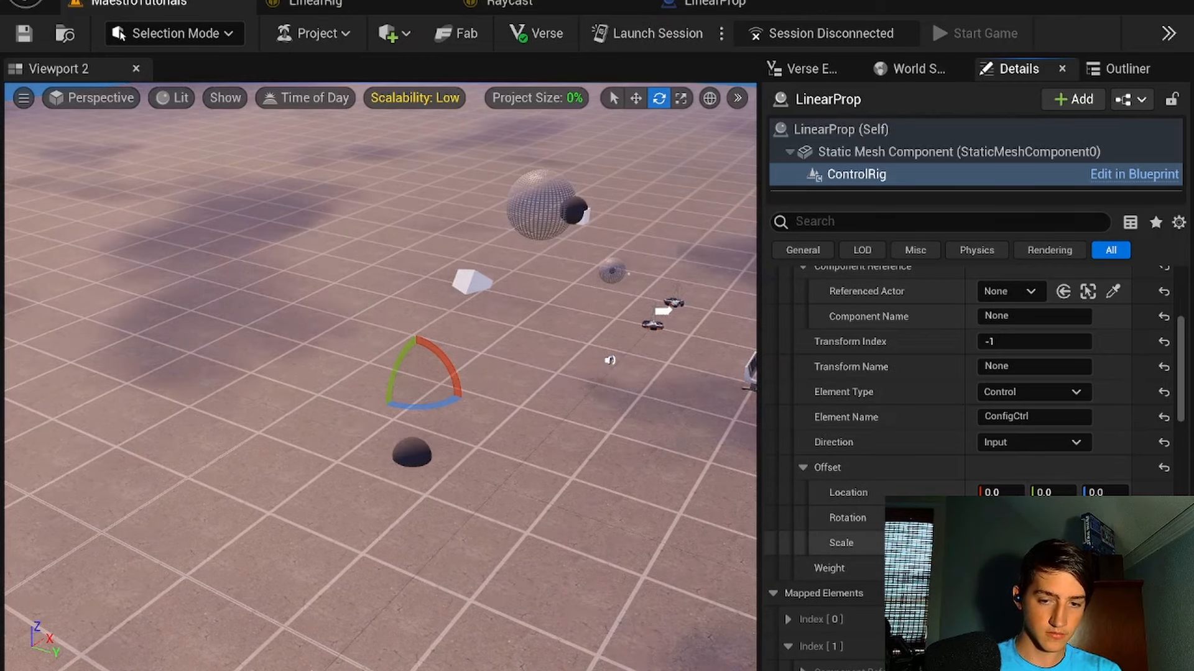
scroll(381, 377, up, 5)
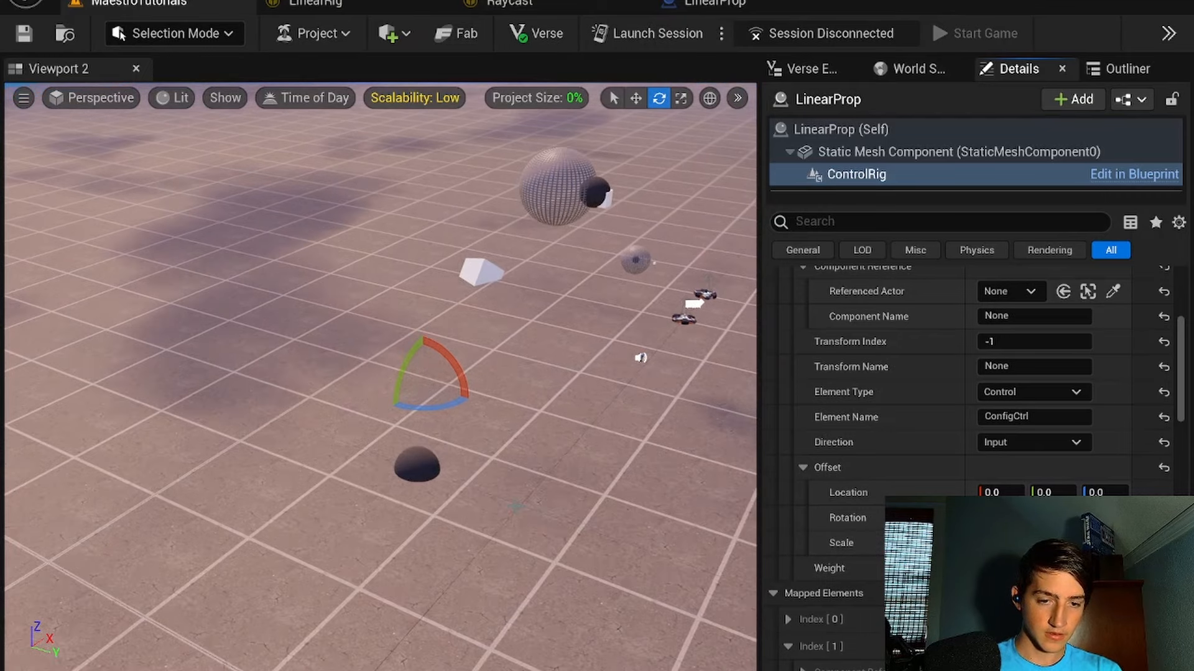
mouse_move(458, 346)
mouse_down()
mouse_move(448, 339)
mouse_move(479, 363)
mouse_move(479, 380)
mouse_move(453, 349)
mouse_up()
right_drag(440, 348, 358, 286)
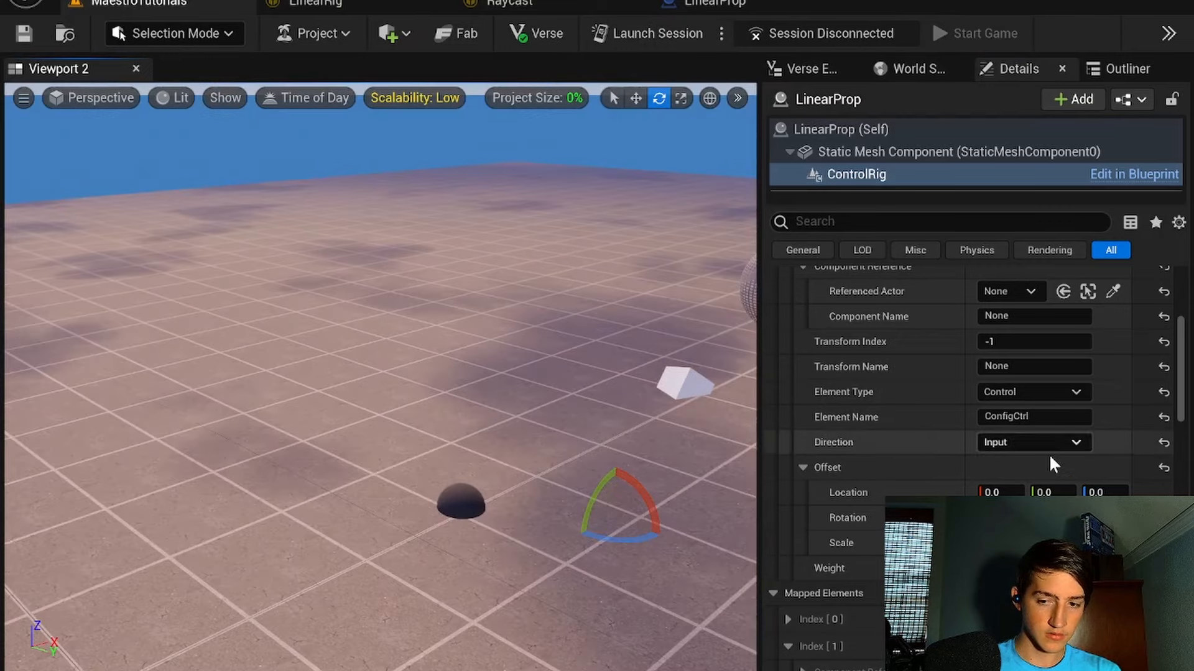
Step: Enter 0.5 in the ConfigCtrl element's Offset Scale, rotate the ControlRig component slightly, and open the Scale value for editing again
click(1000, 543)
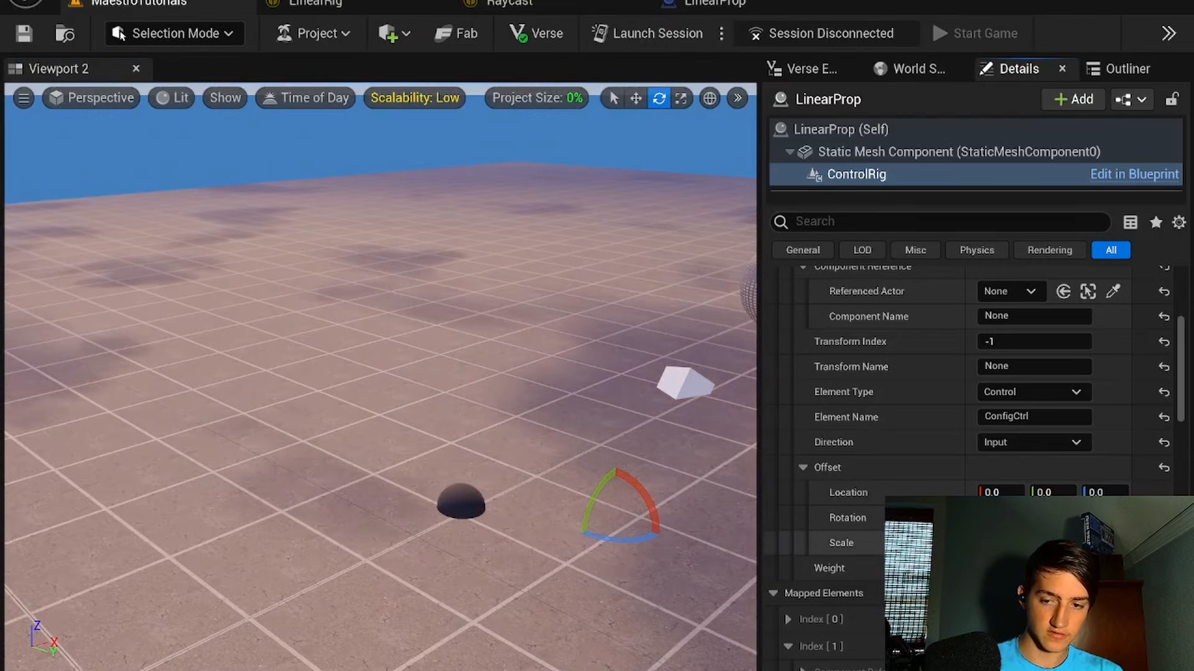
text(0.5)
scroll(380, 376, up, 1)
right_drag(380, 376, 459, 448)
mouse_move(579, 417)
mouse_down()
mouse_move(547, 398)
mouse_move(563, 404)
mouse_up()
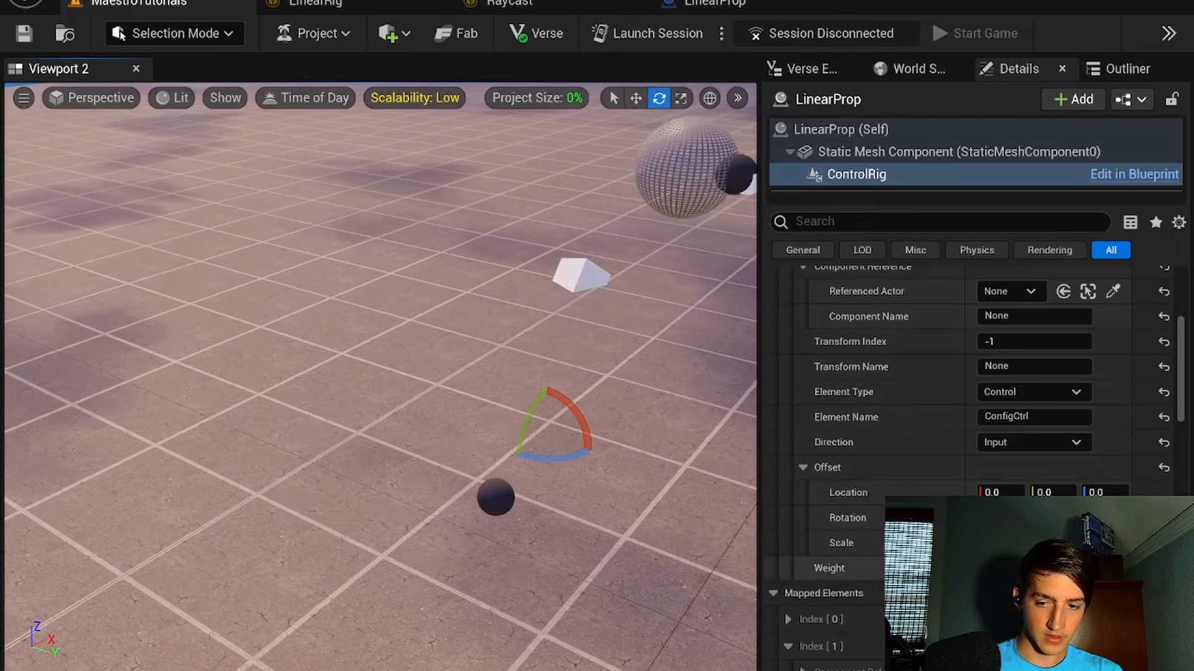
click(1001, 543)
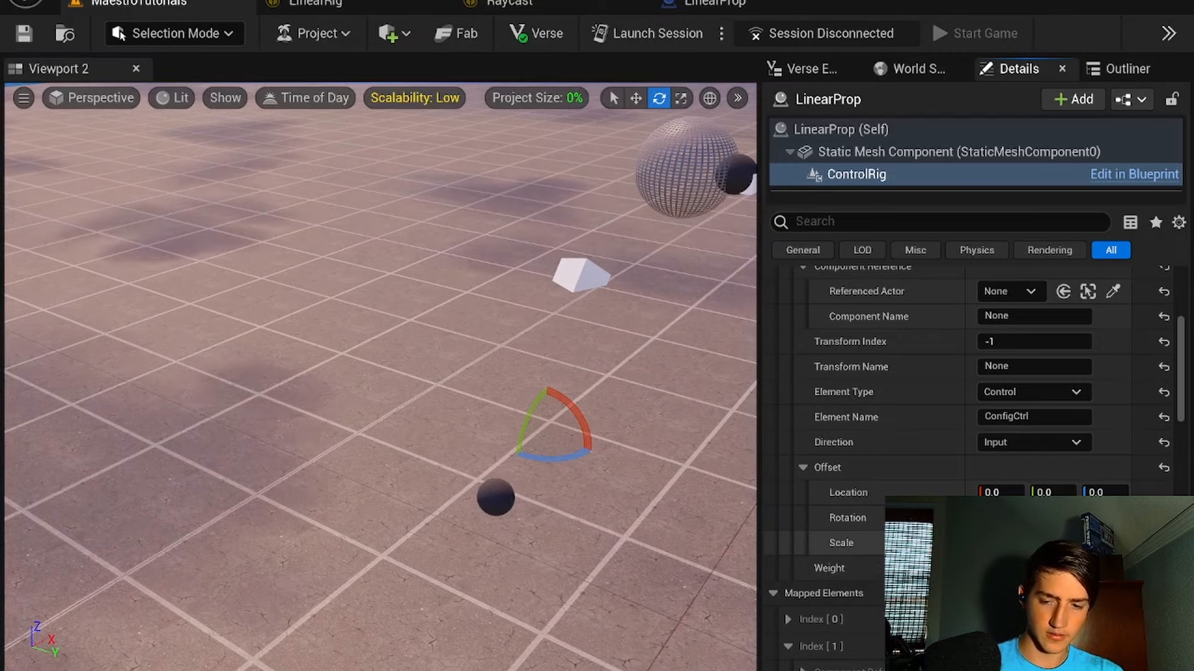
right_drag(385, 373, 541, 314)
Step: Reselect LinearProp in the level and show its ControlRig component's settings
click(514, 417)
right_drag(514, 417, 377, 516)
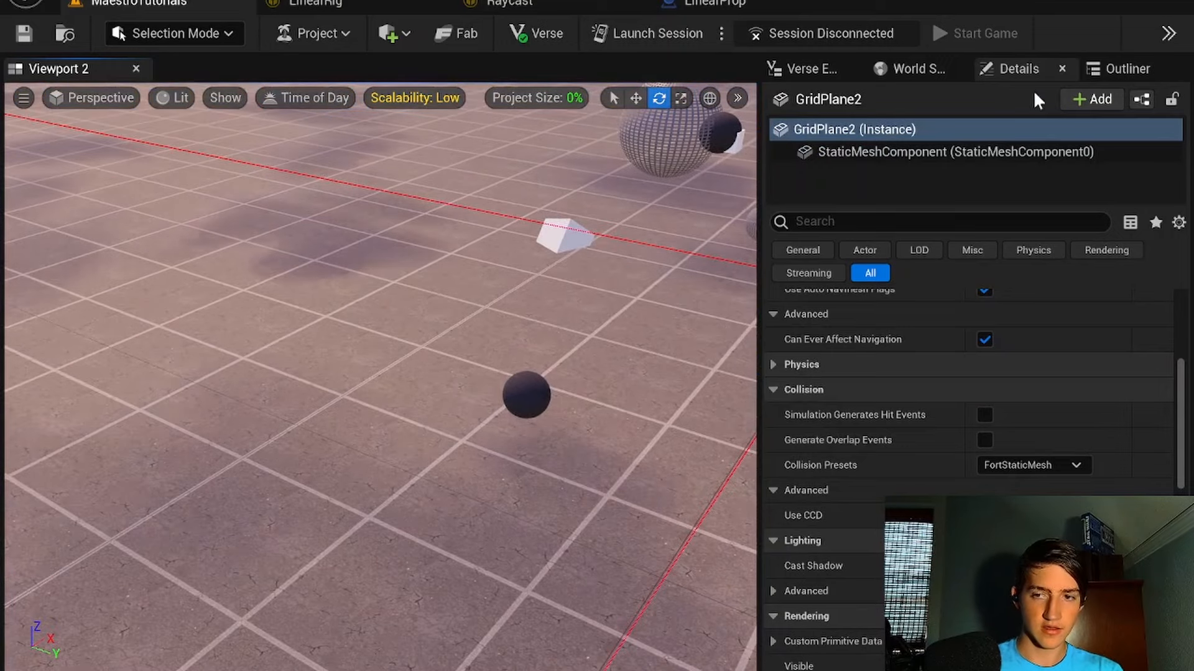
click(1099, 69)
click(927, 467)
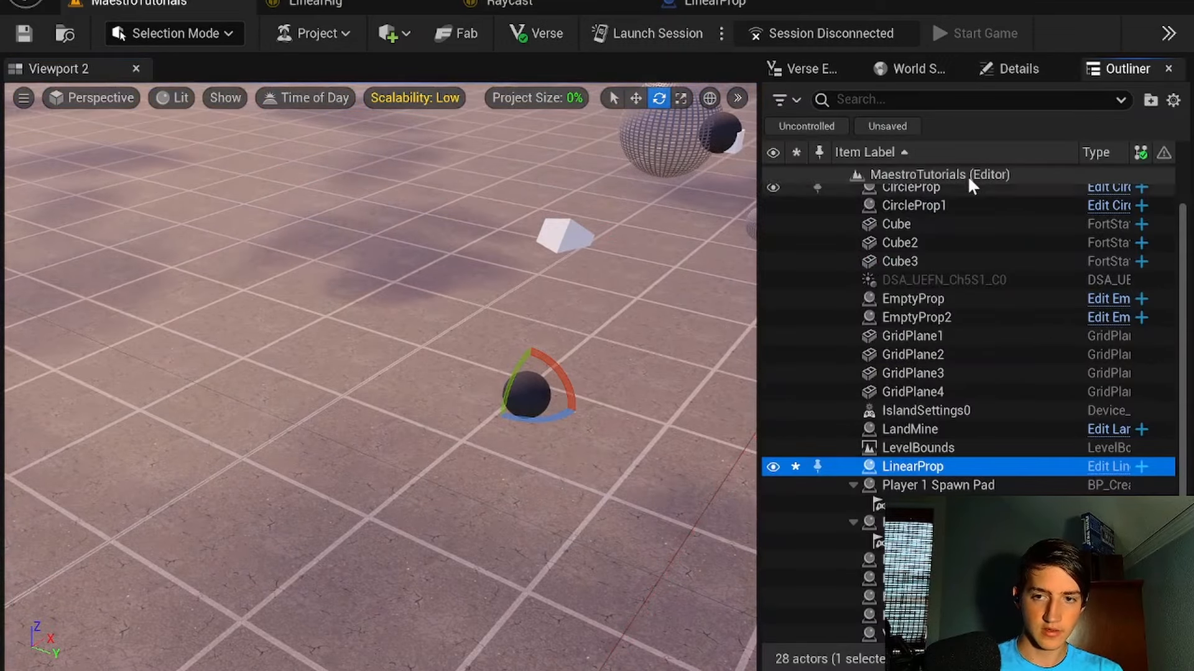
click(1009, 70)
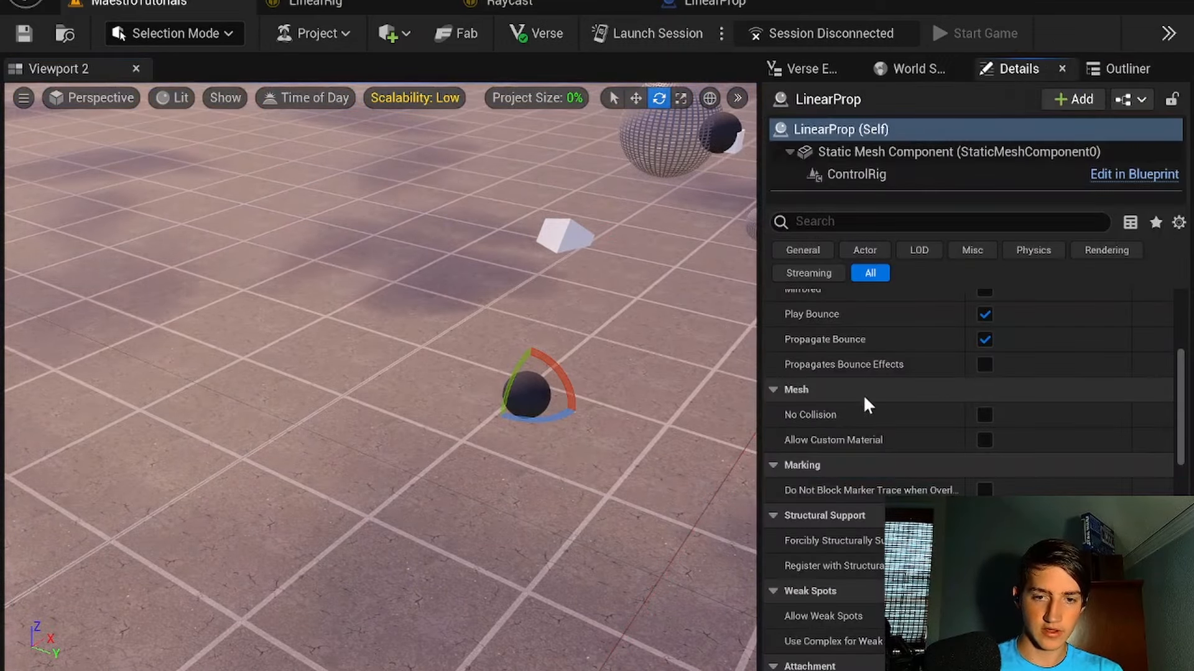
click(973, 172)
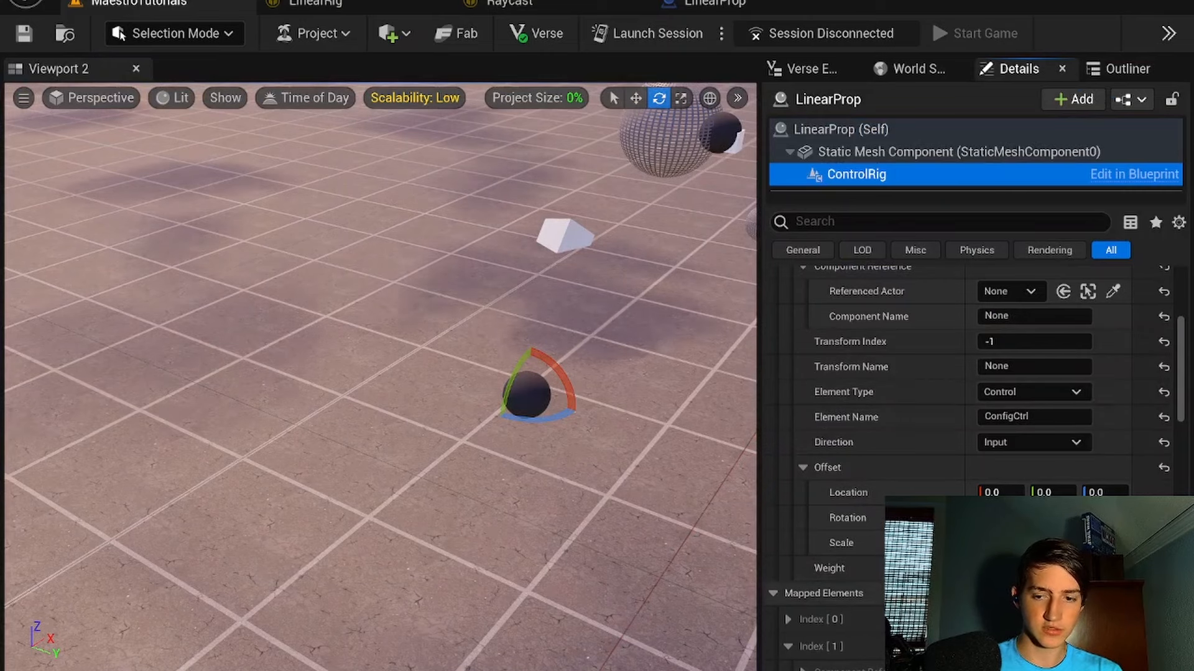
Step: Rotate LinearProp's ControlRig component about its X axis in several increments to test where the trace places the sphere
mouse_move(562, 368)
mouse_down()
mouse_move(538, 352)
mouse_move(565, 372)
mouse_up()
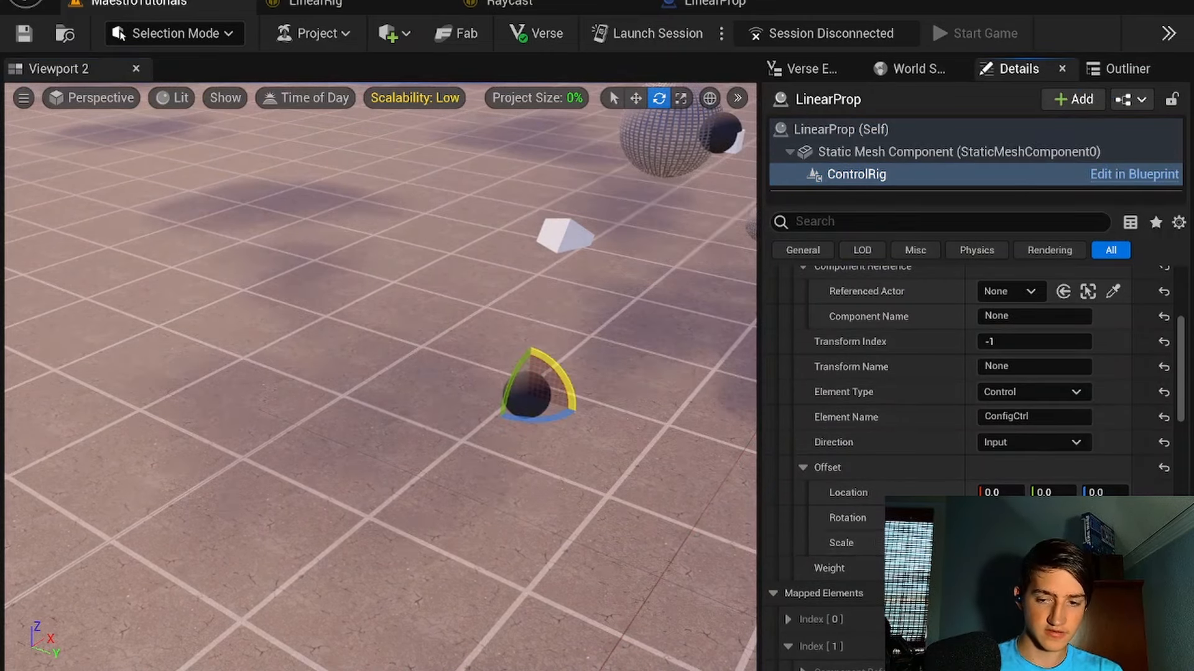
drag(561, 379, 513, 361)
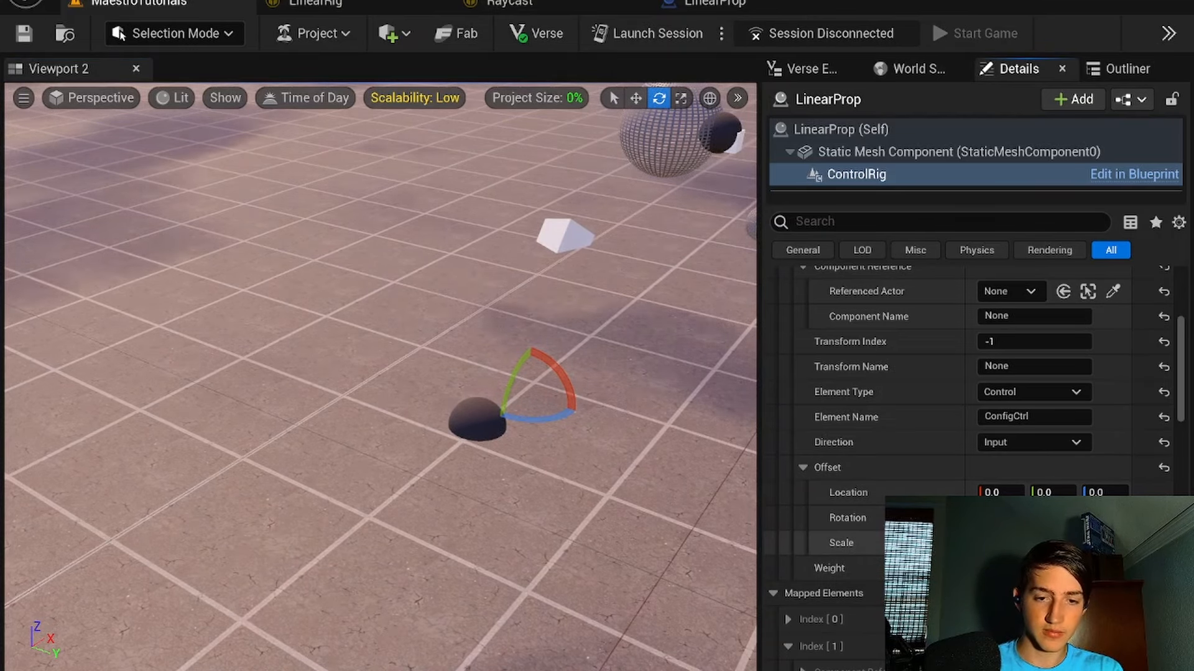
drag(562, 373, 542, 352)
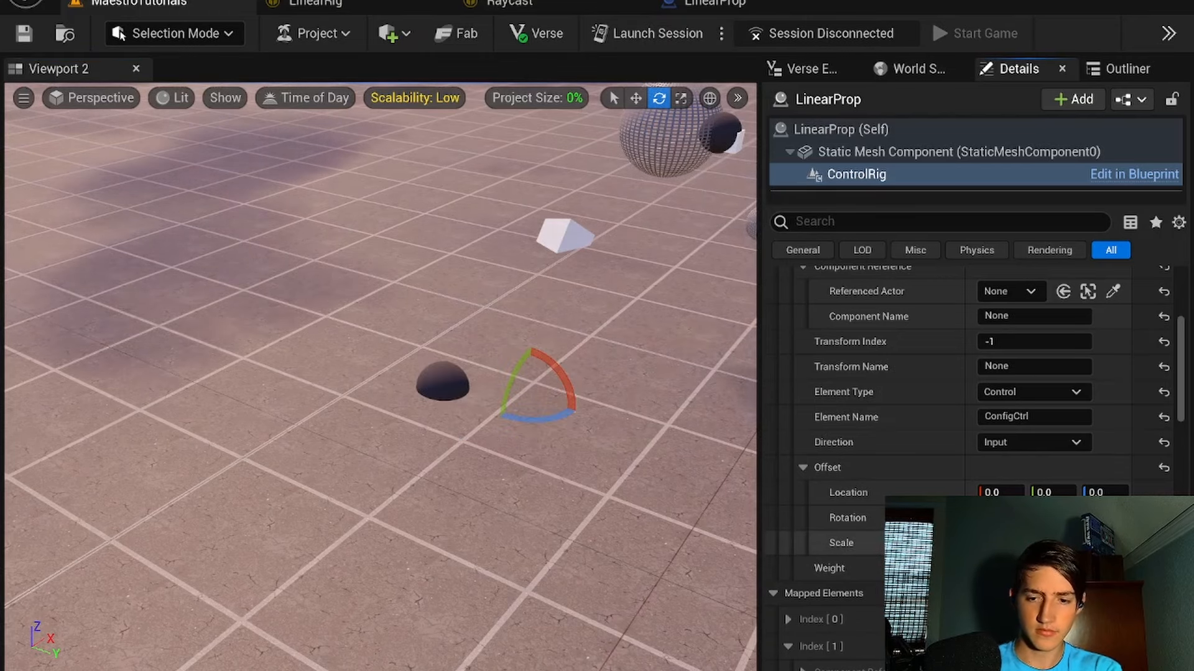
mouse_move(567, 387)
mouse_down()
mouse_move(533, 356)
mouse_move(553, 372)
mouse_up()
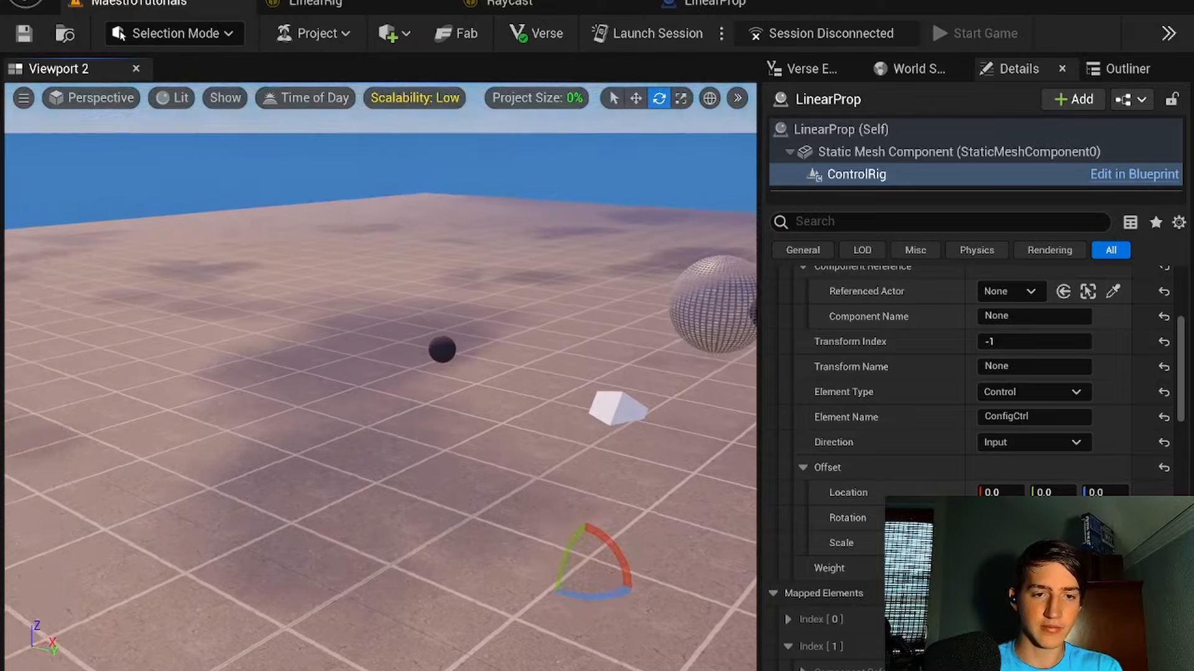
right_drag(553, 372, 598, 389)
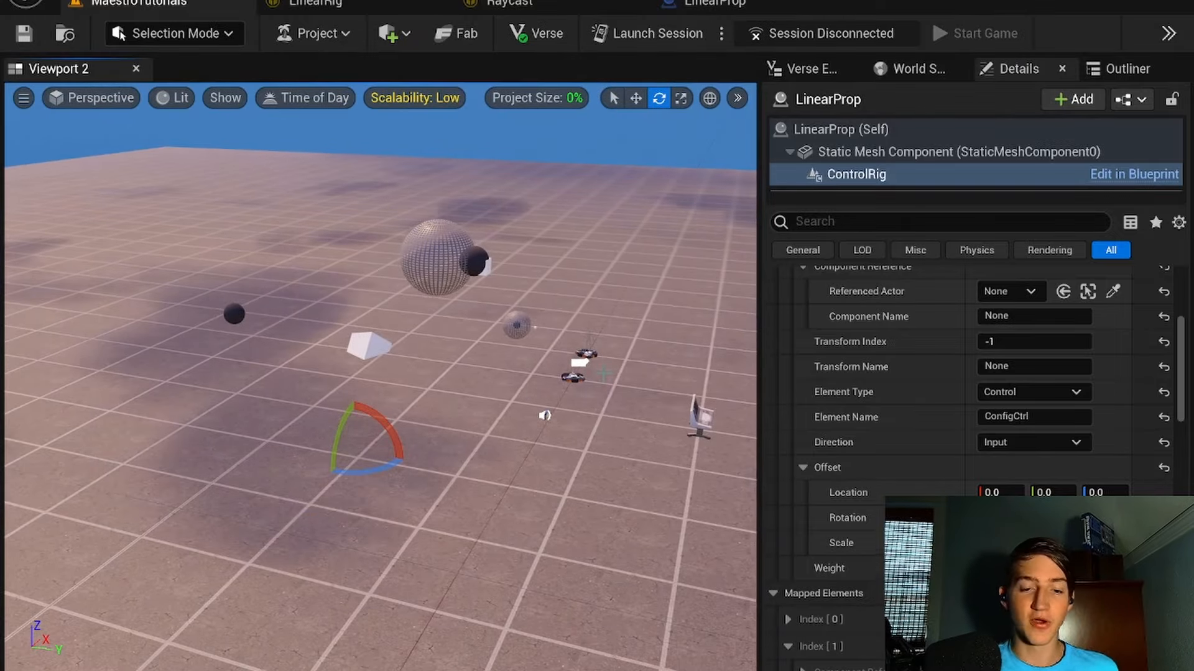